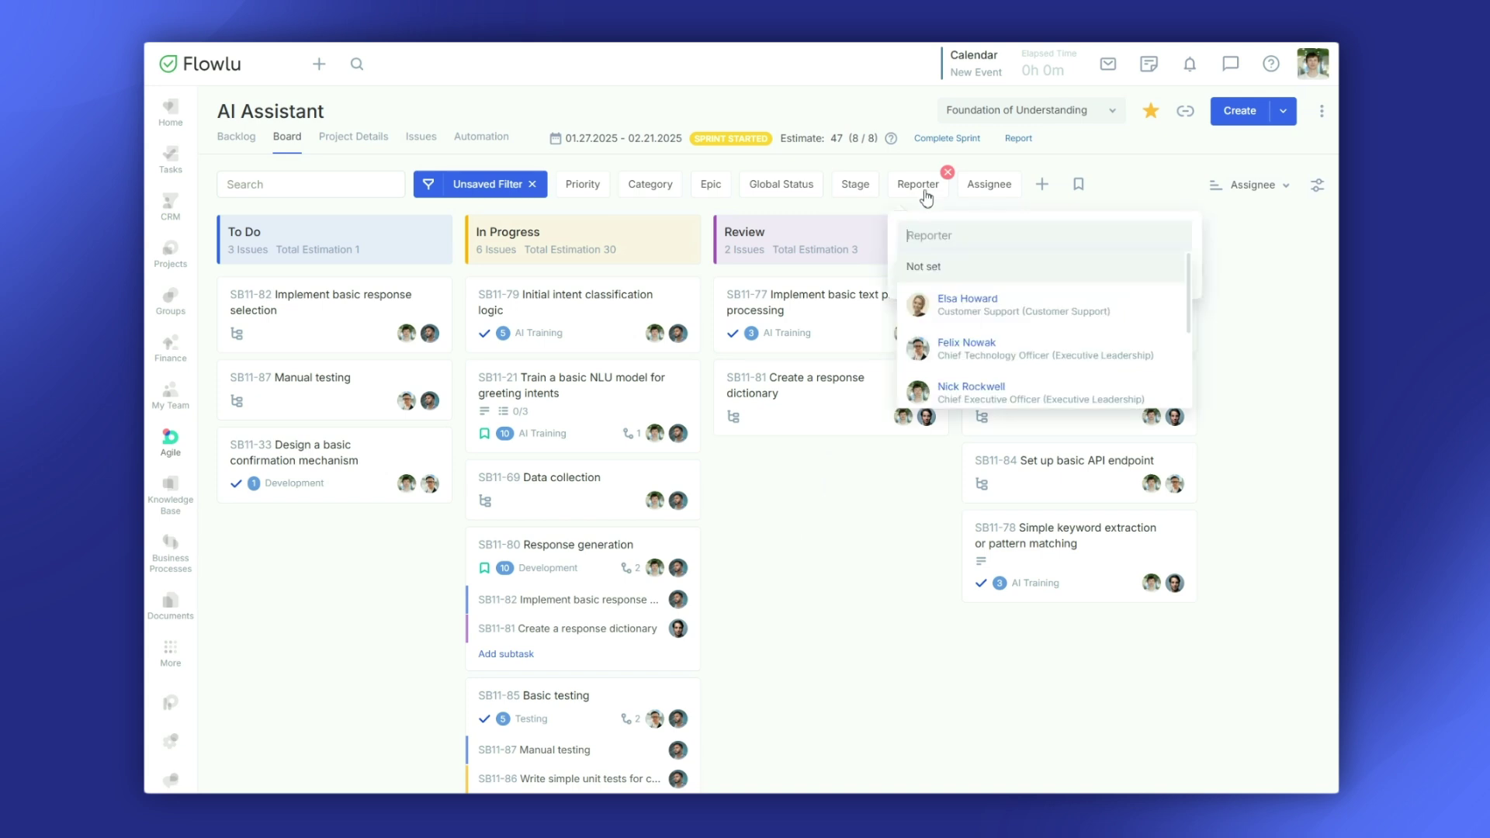
- Filter the AI Assistant sprint board to issues whose reporter is the Chief Executive Officer
click(943, 388)
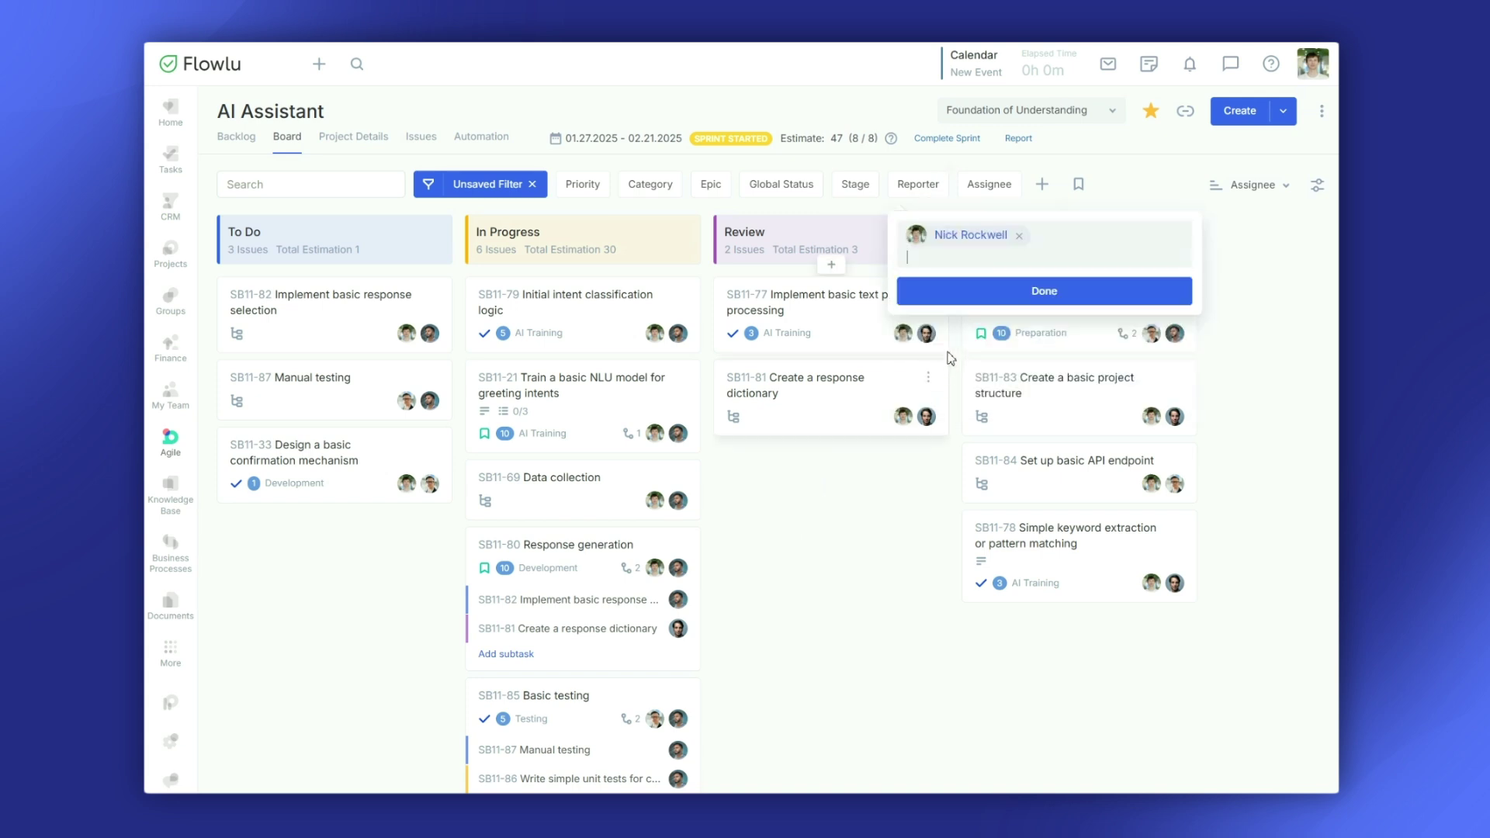
click(961, 293)
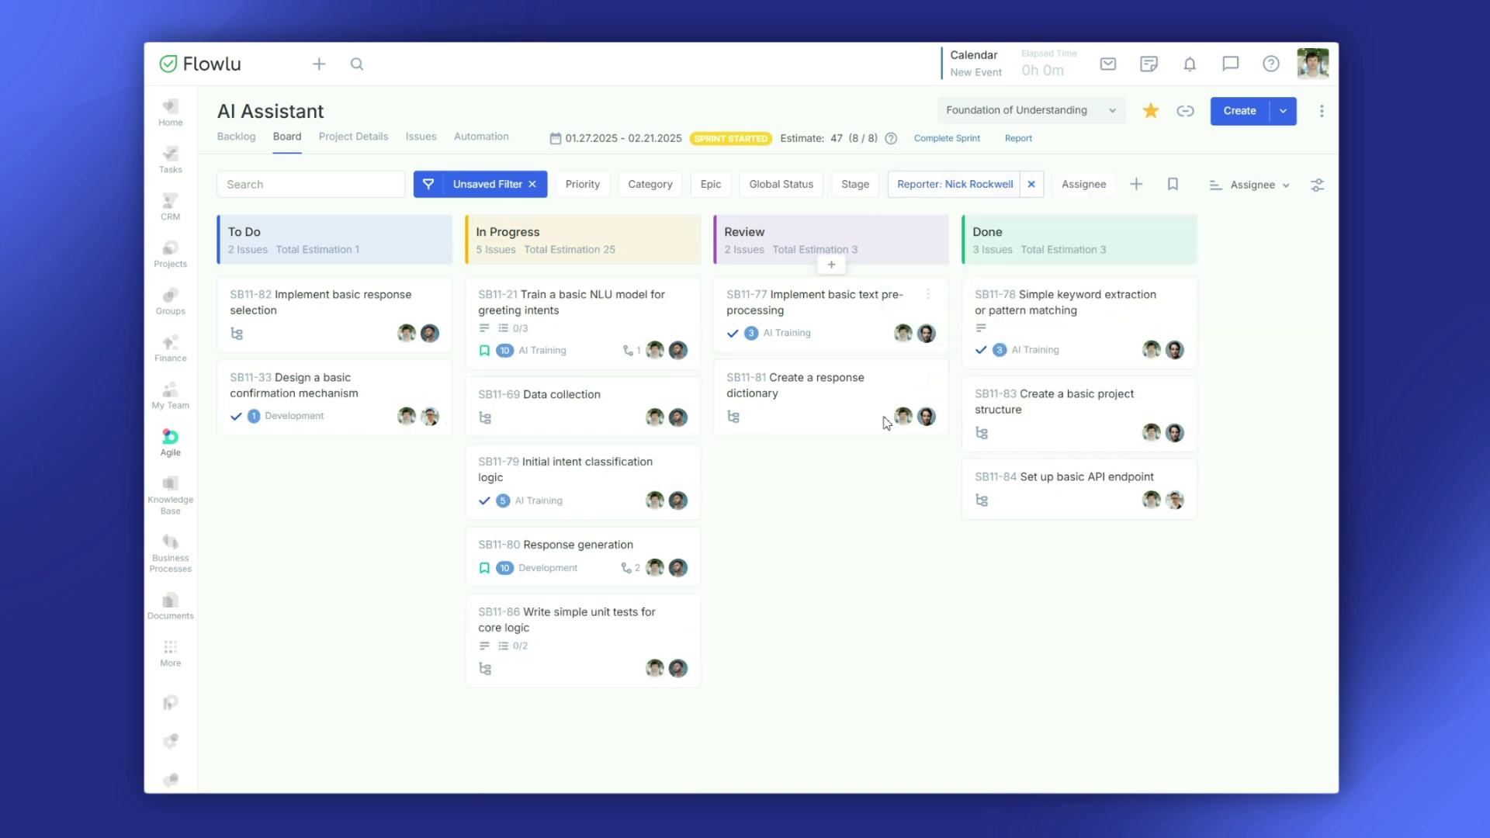
- Request a response from the assignee of "Write simple unit tests for core logic" with the comment "Send an update!" and close the issue
click(611, 626)
click(560, 635)
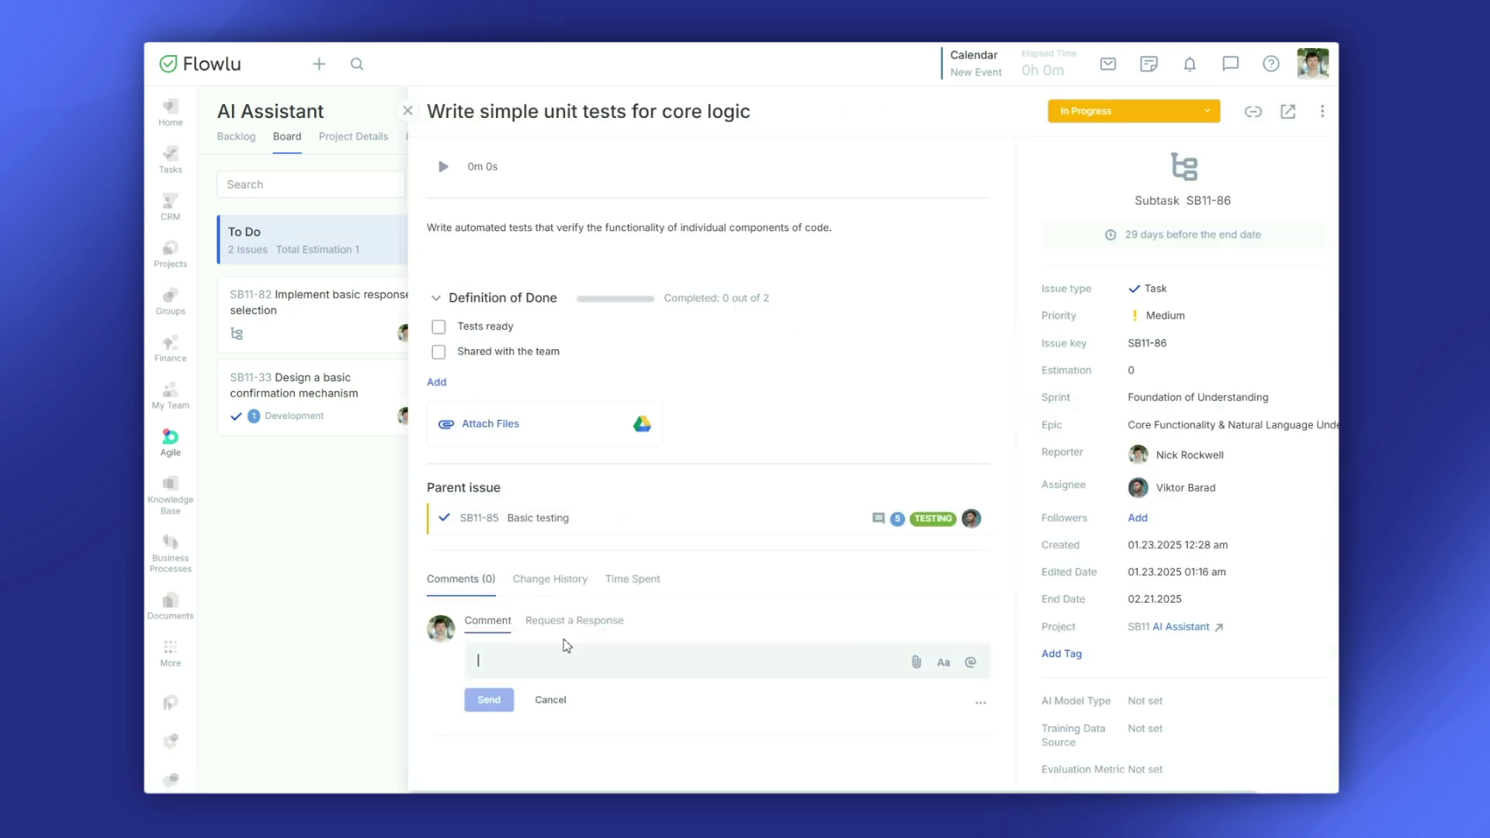
click(565, 625)
click(562, 660)
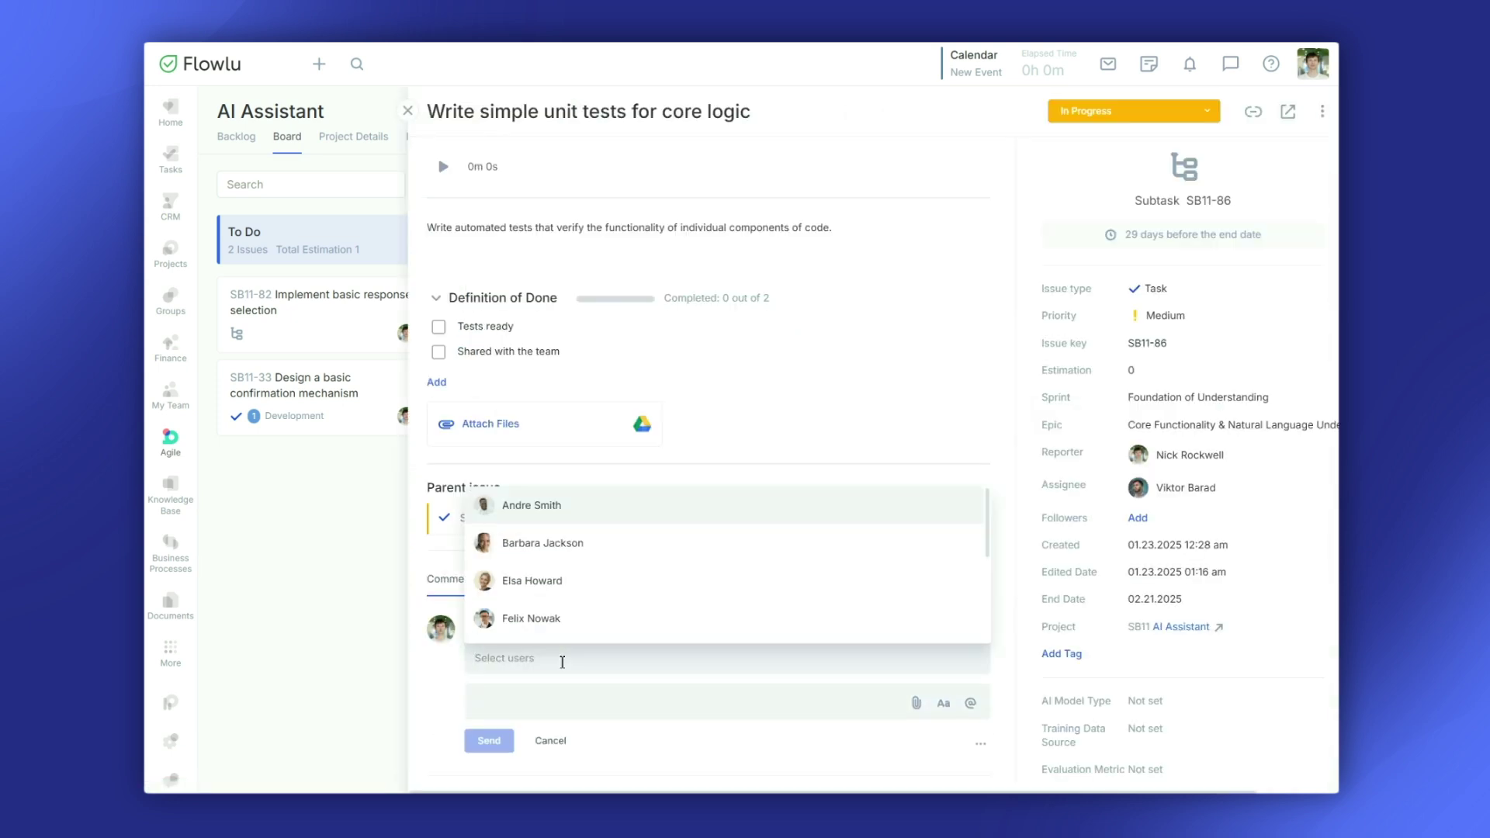
scroll(585, 606, down, 4)
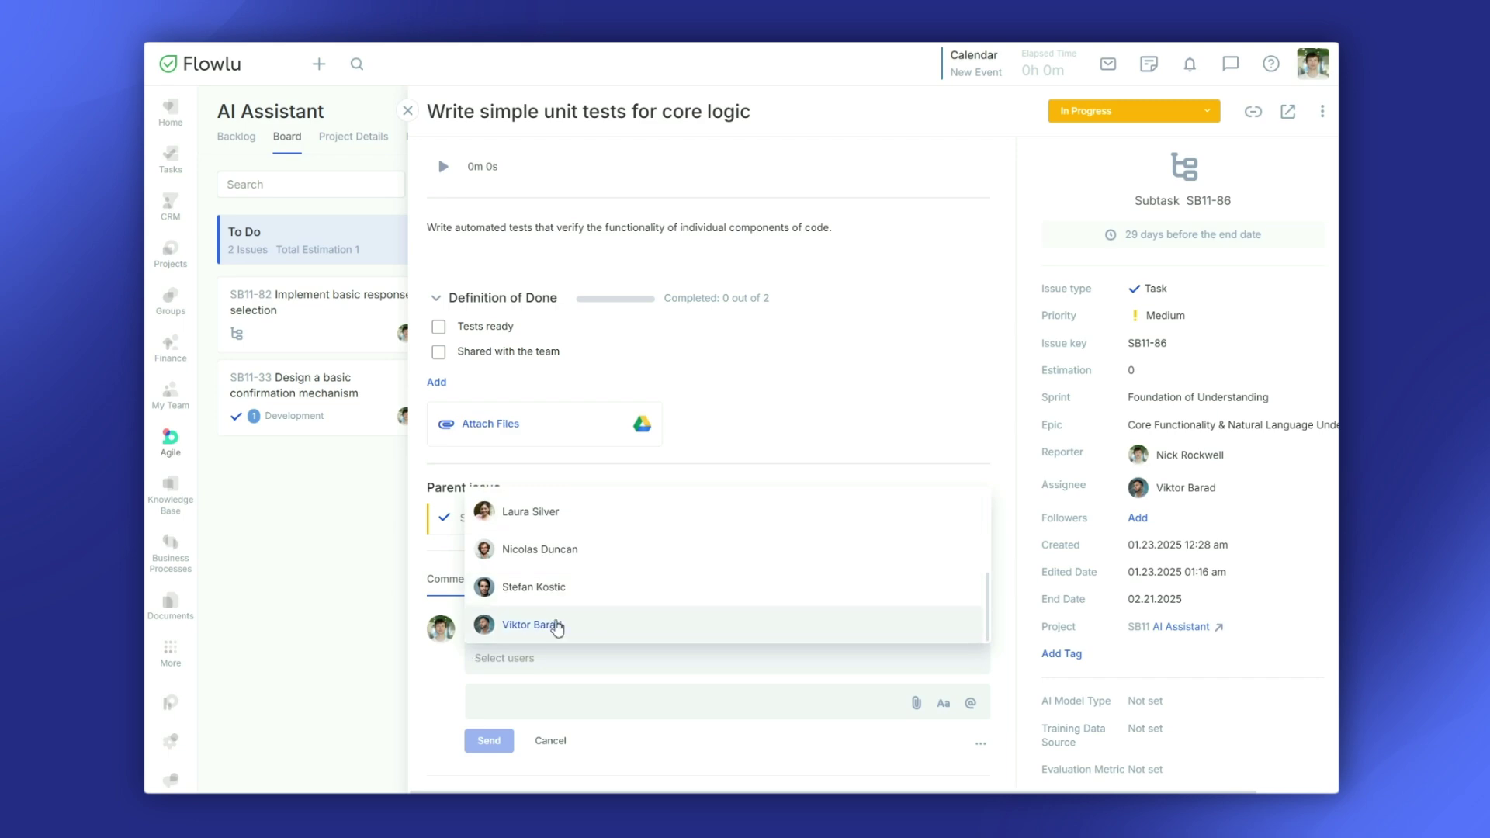
click(543, 628)
click(548, 699)
text(Send an update!)
click(489, 741)
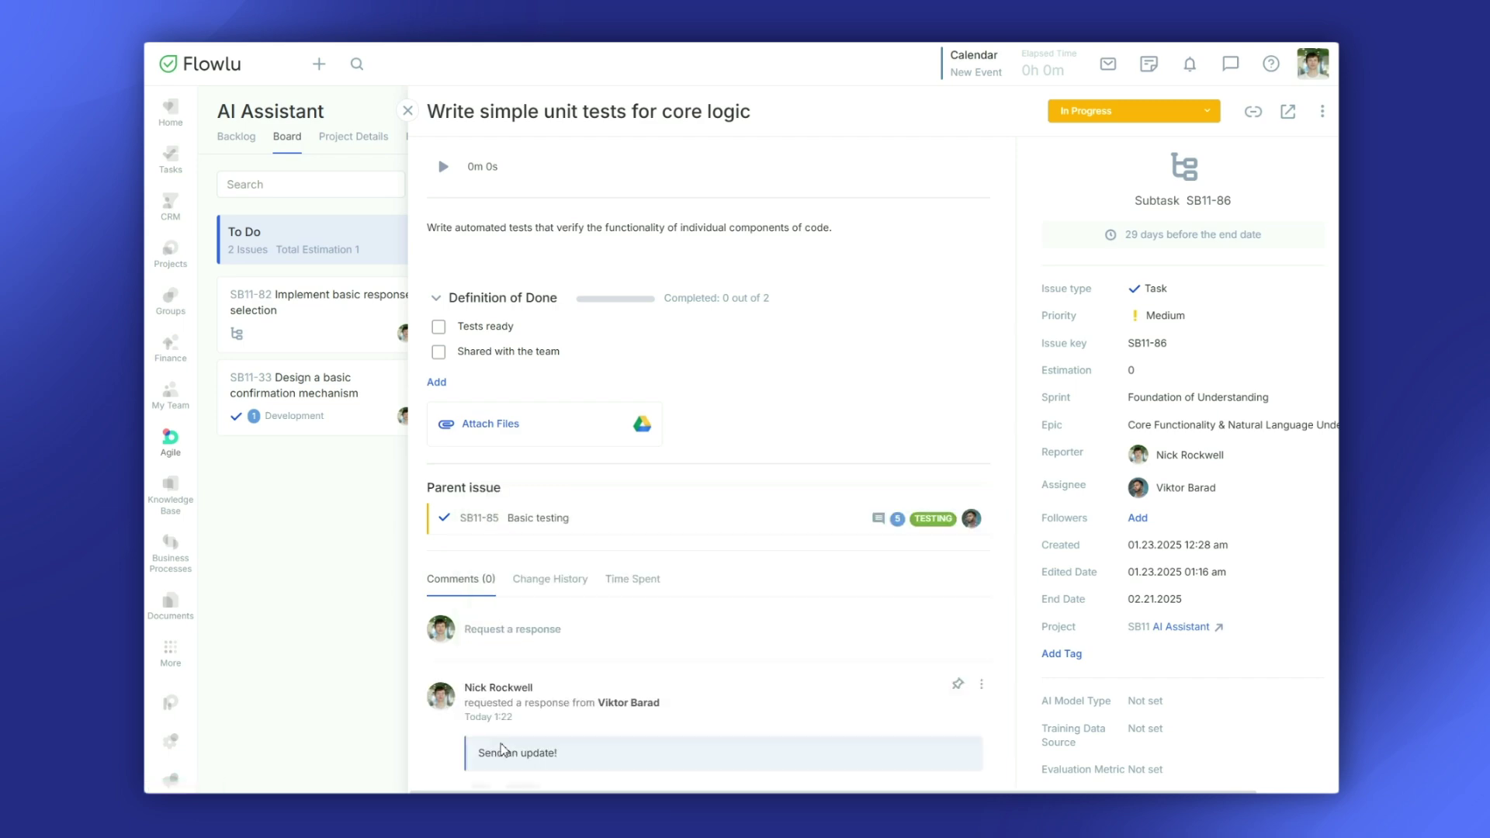
click(408, 114)
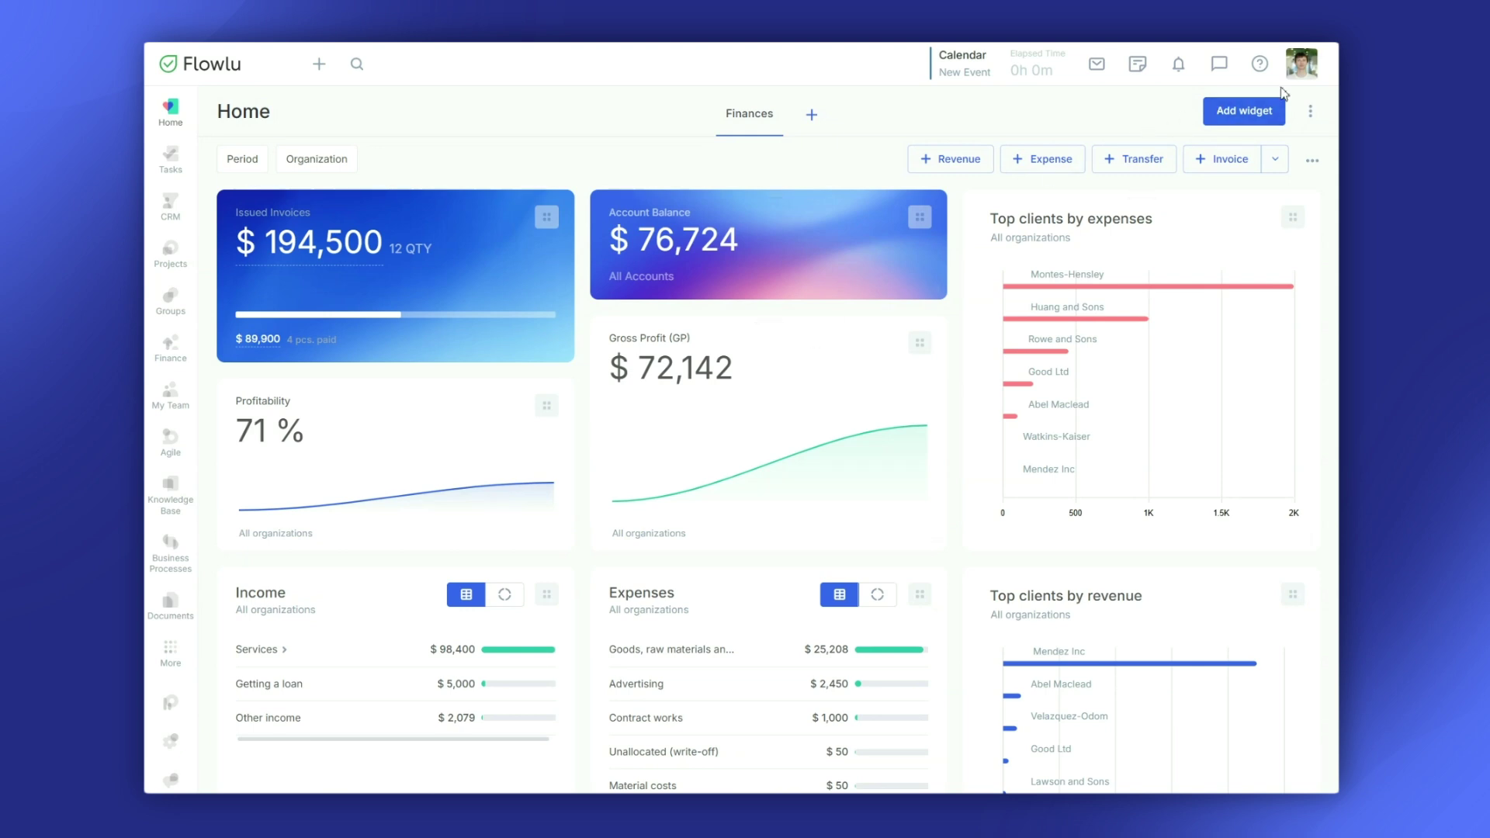
- Open the portal's app settings and look through the add-ons to find Agile Projects
click(1301, 65)
click(1206, 258)
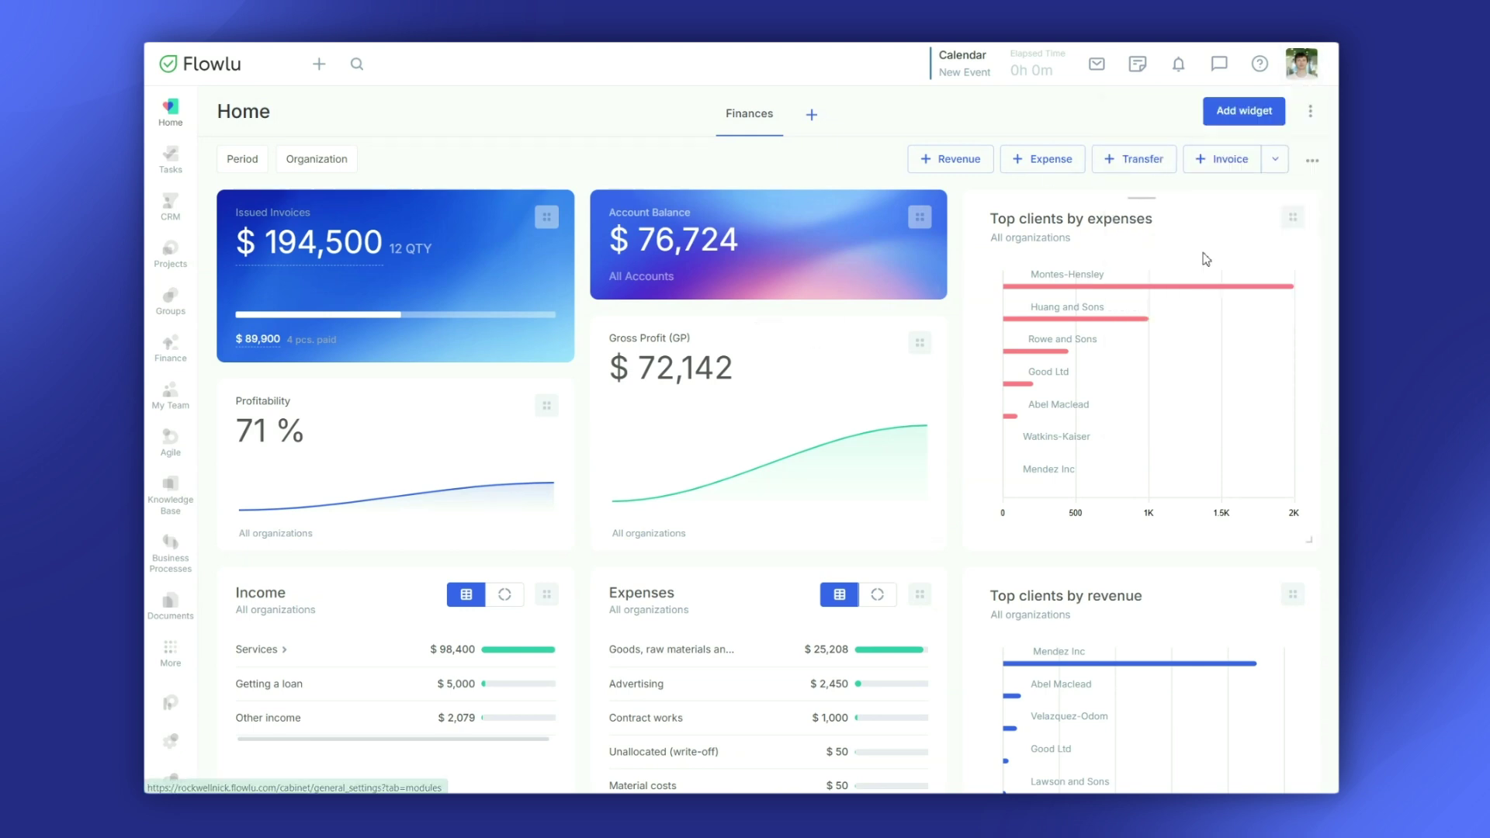
scroll(1223, 330, down, 2)
scroll(1222, 331, down, 2)
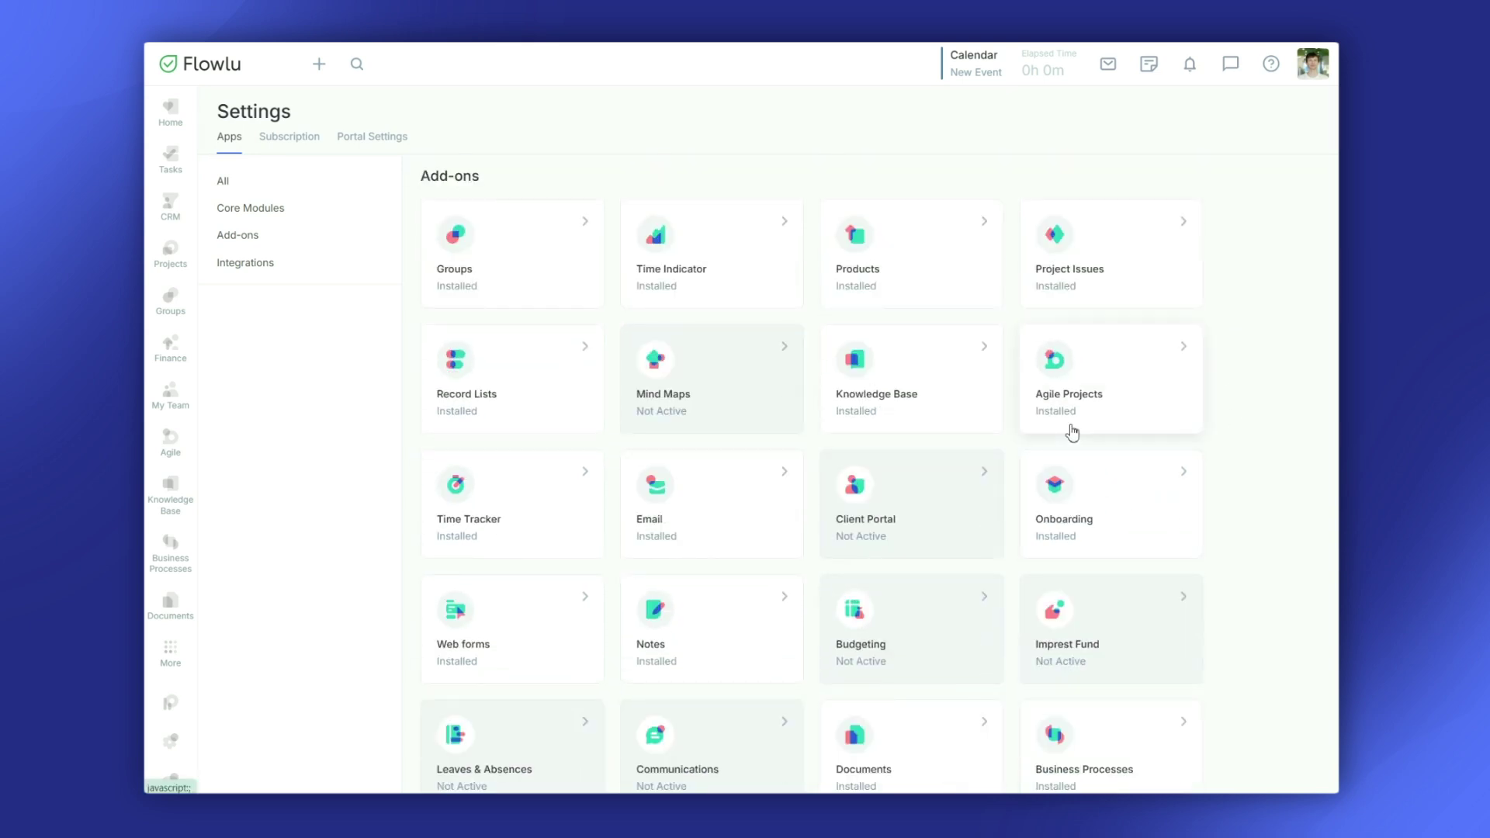
- Open the list of Agile Projects workflows in the portal settings
click(398, 151)
scroll(371, 438, down, 3)
scroll(370, 445, down, 10)
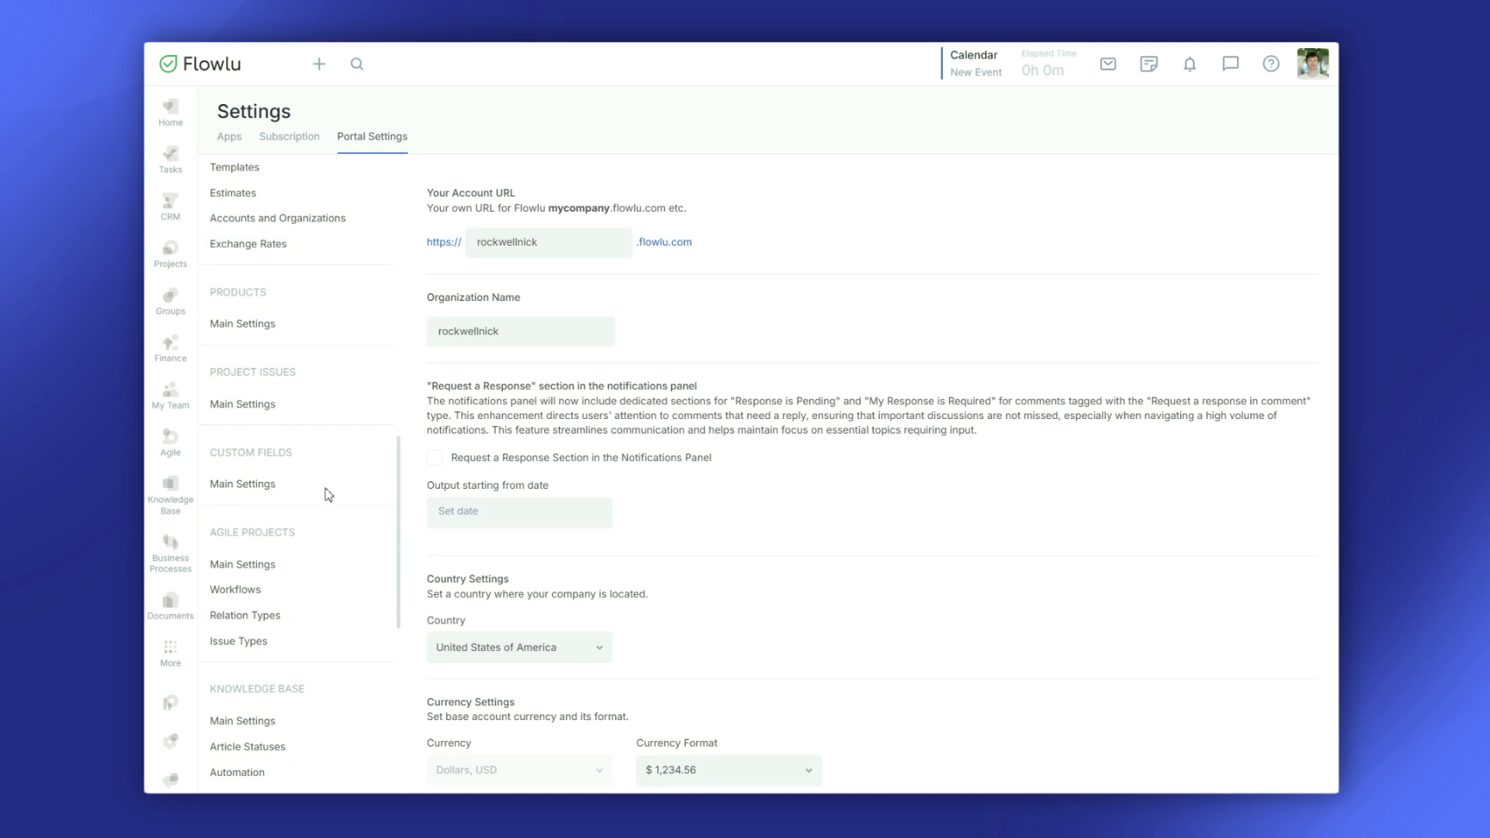
click(269, 598)
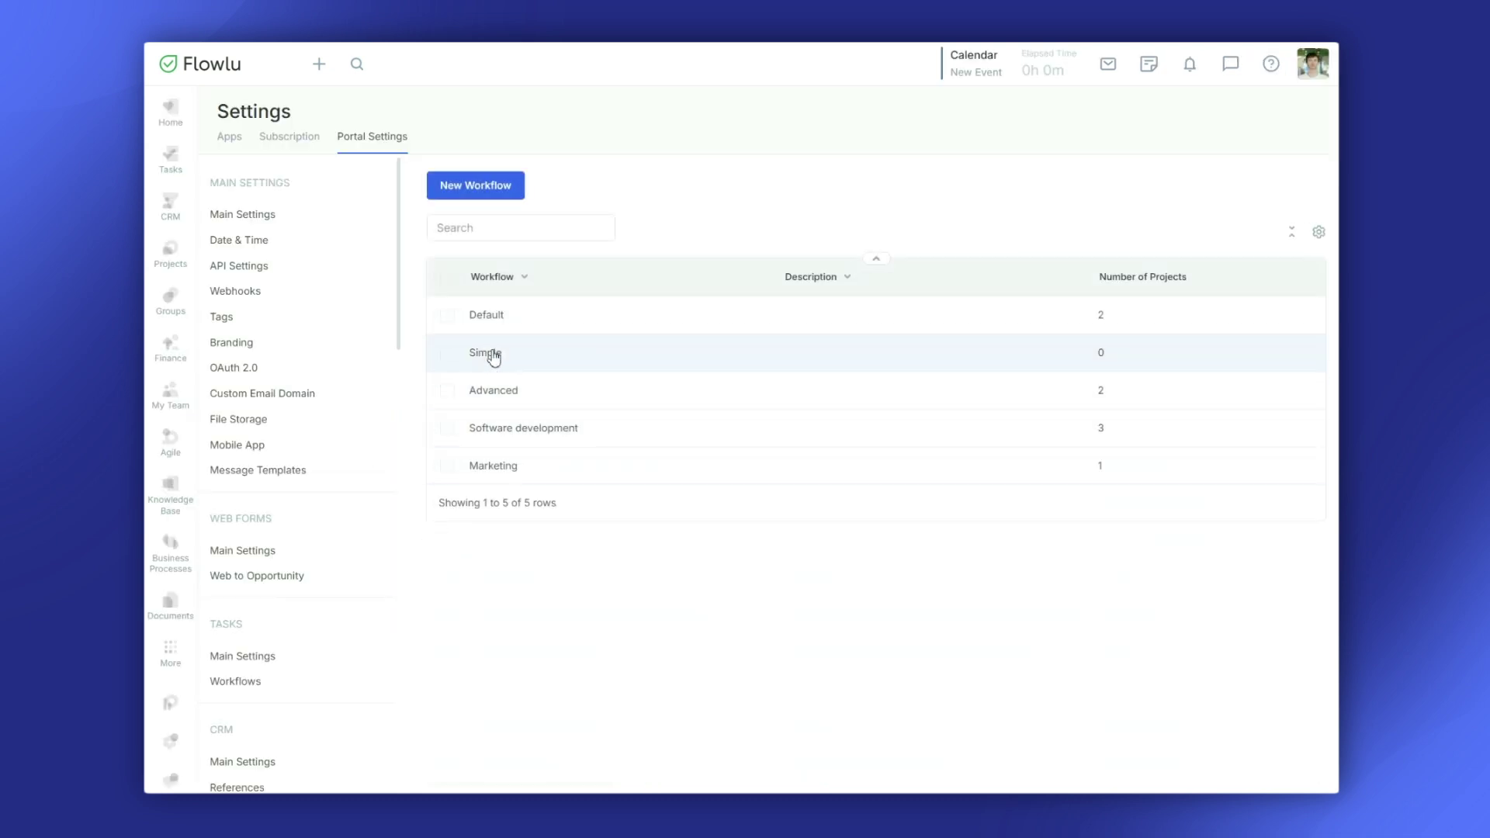
- View the Default workflow's stages and statuses, check the blank new workflow form, and close both without saving
click(496, 318)
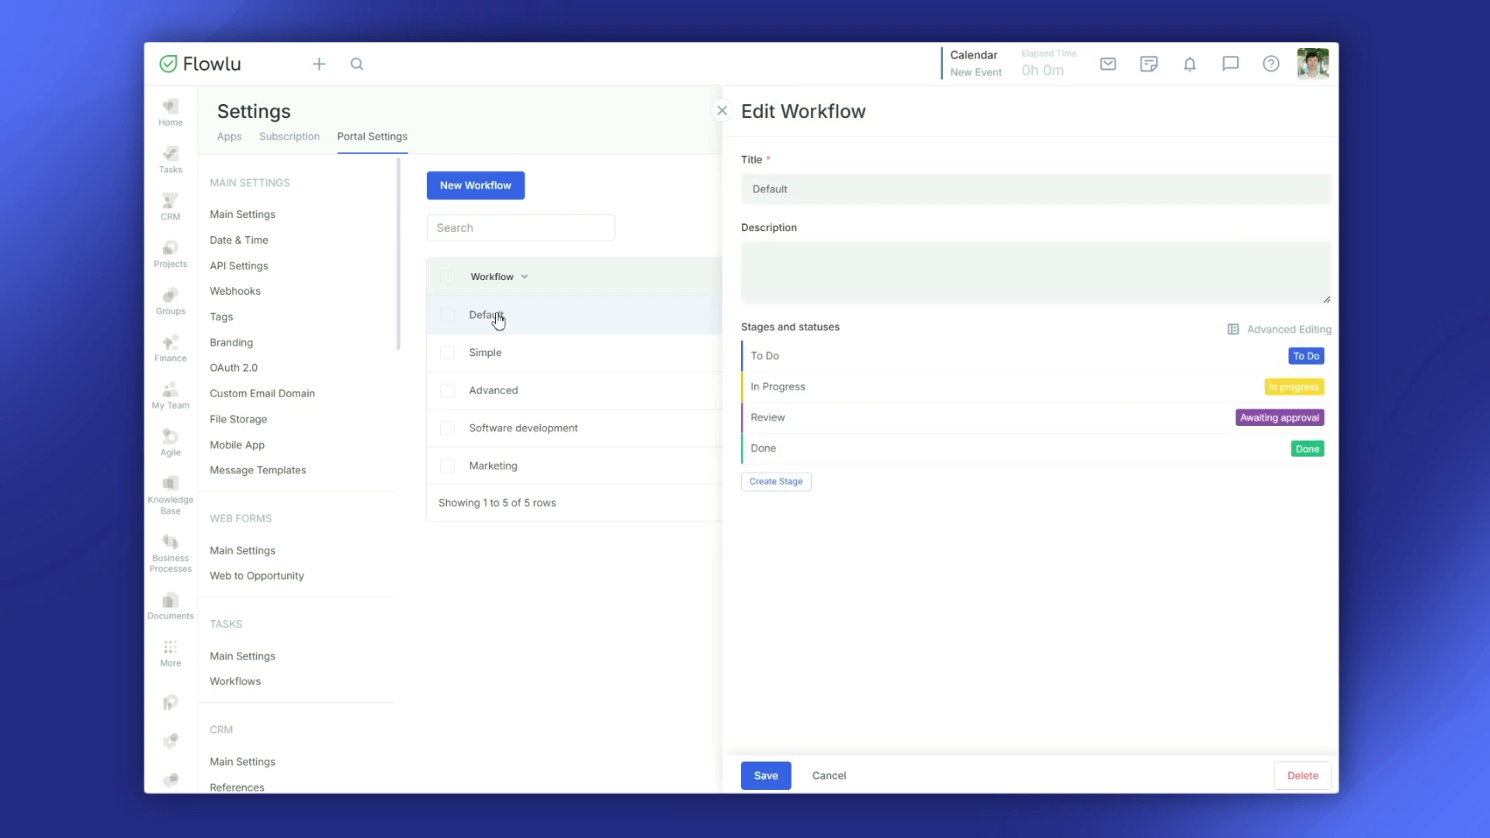
click(722, 111)
click(488, 198)
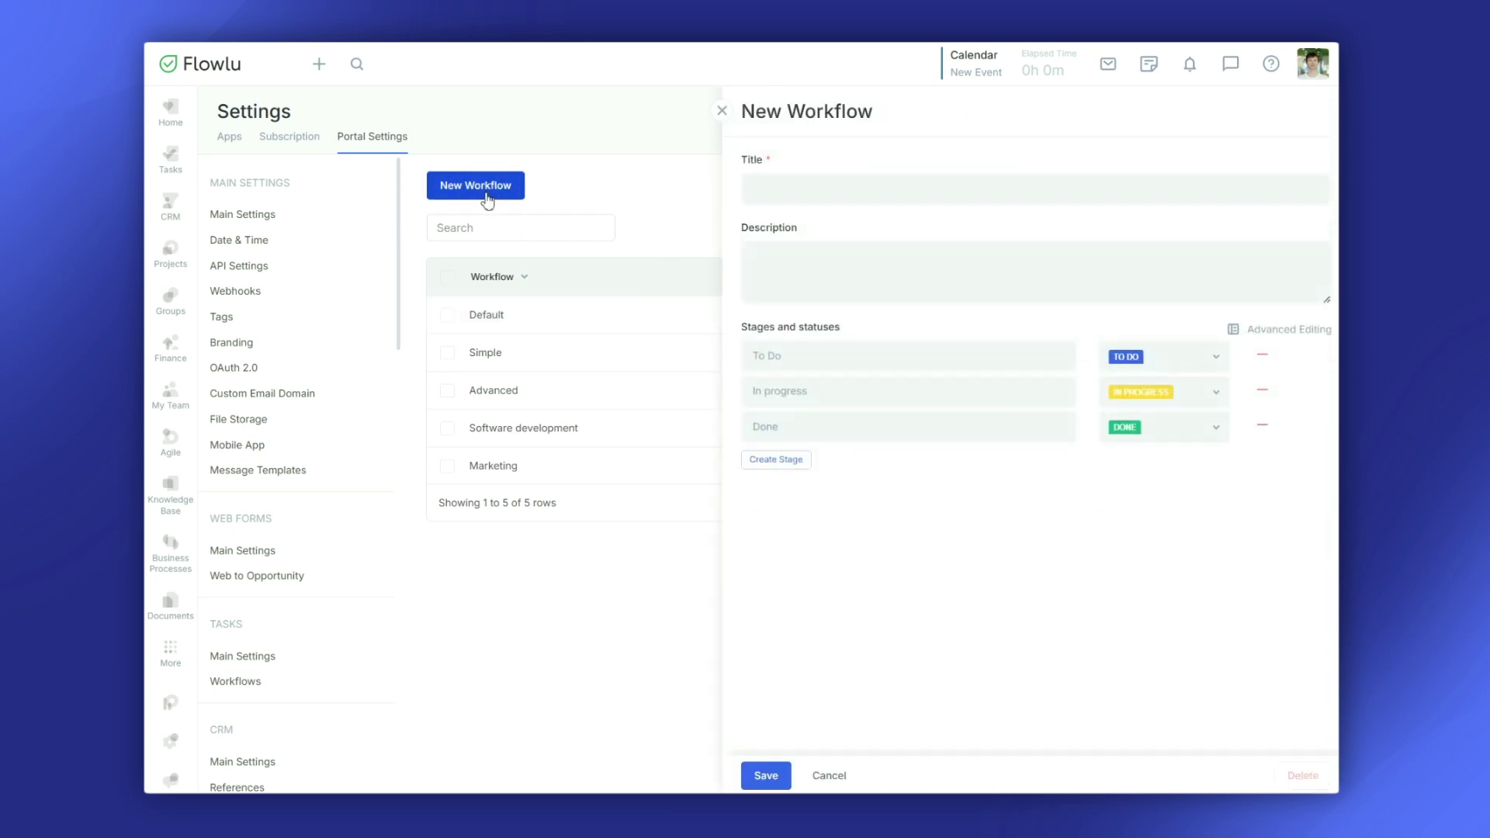
click(722, 111)
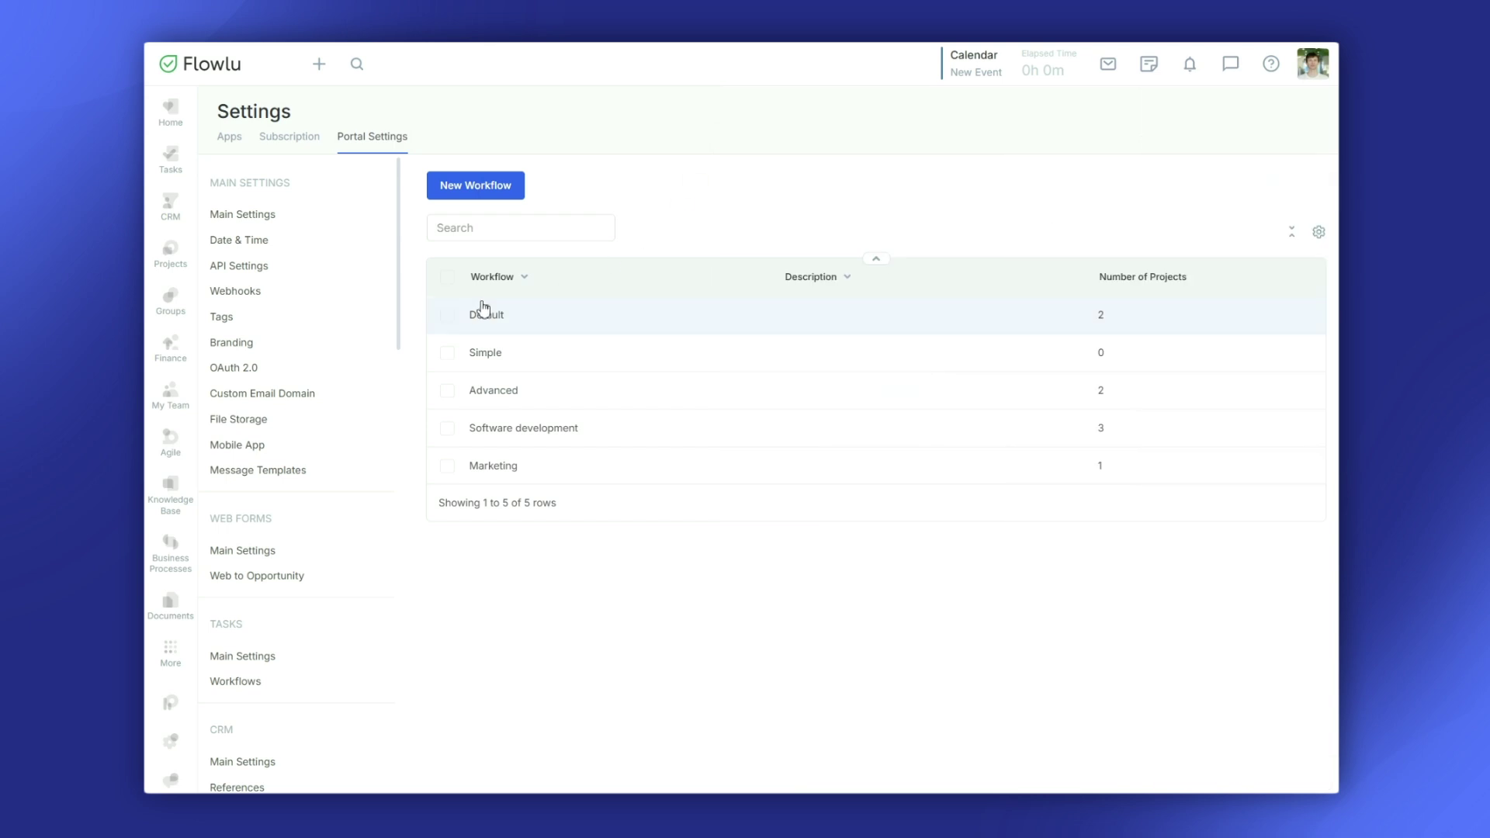
- Duplicate the Default workflow
click(447, 316)
click(466, 555)
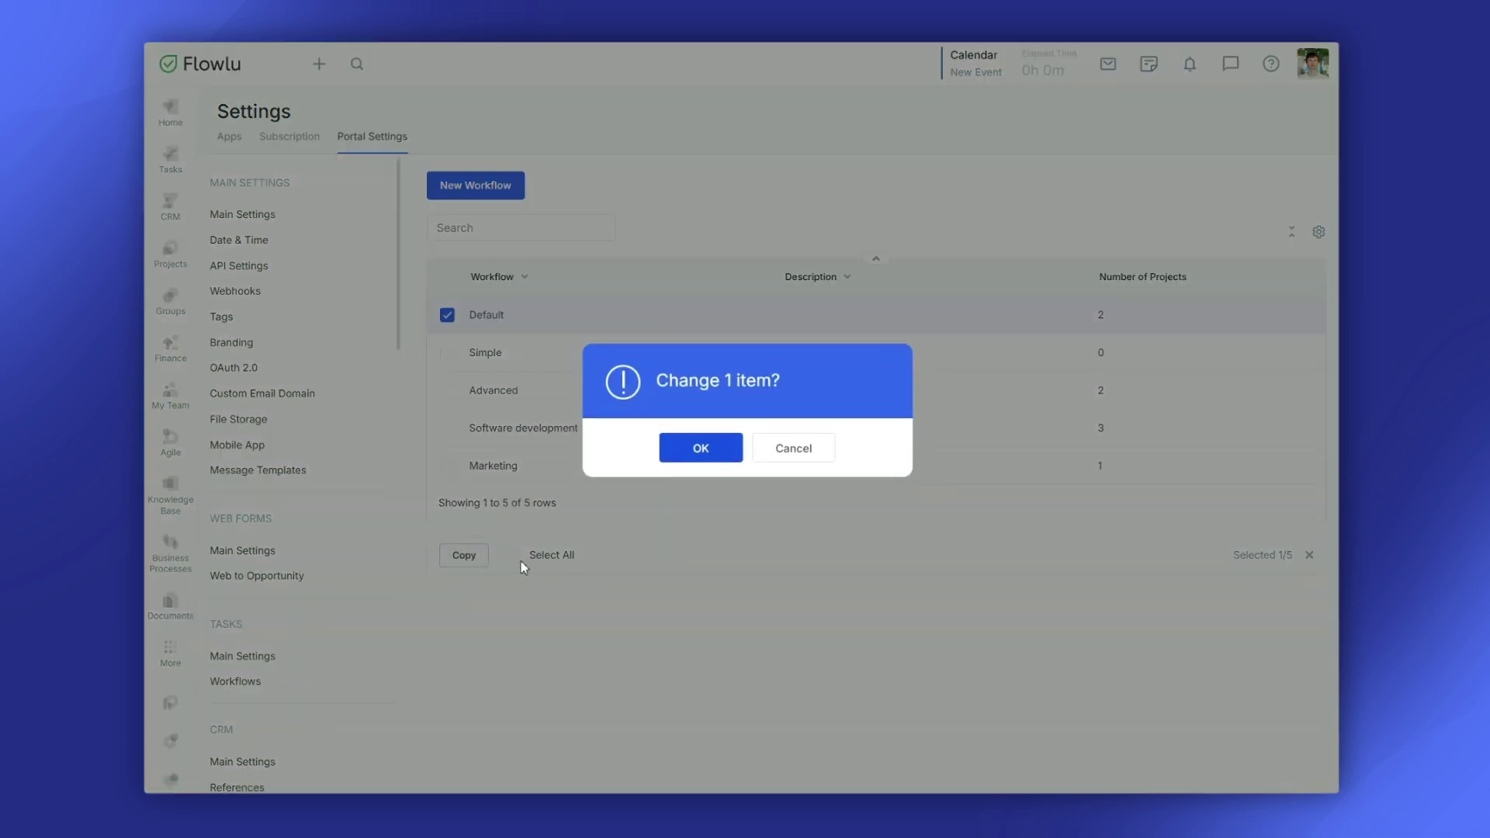
click(699, 449)
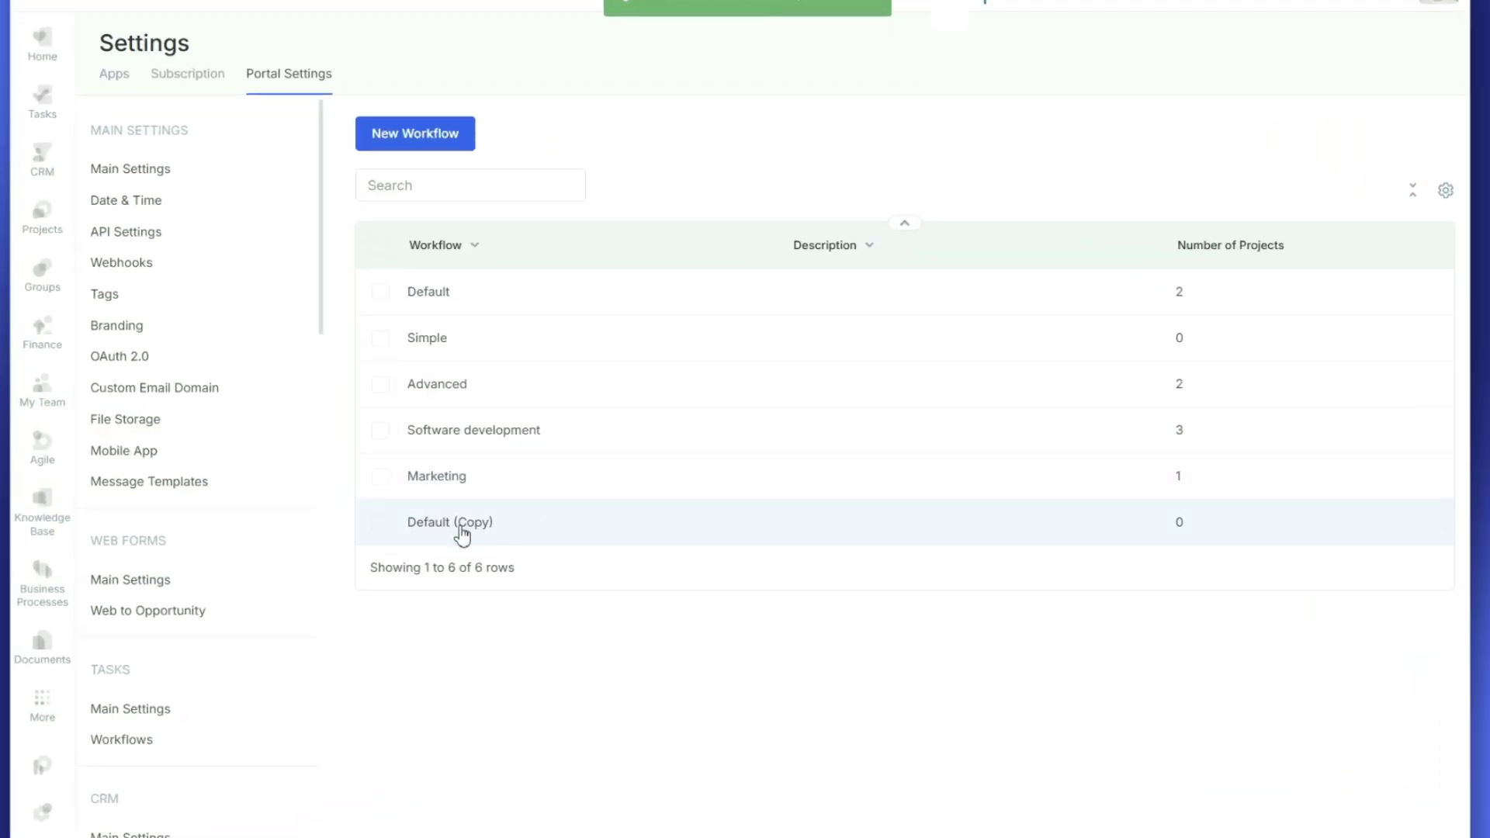
- Add a red "Testing" stage with the In progress status to the Default (Copy) workflow and place it directly before Review
click(463, 534)
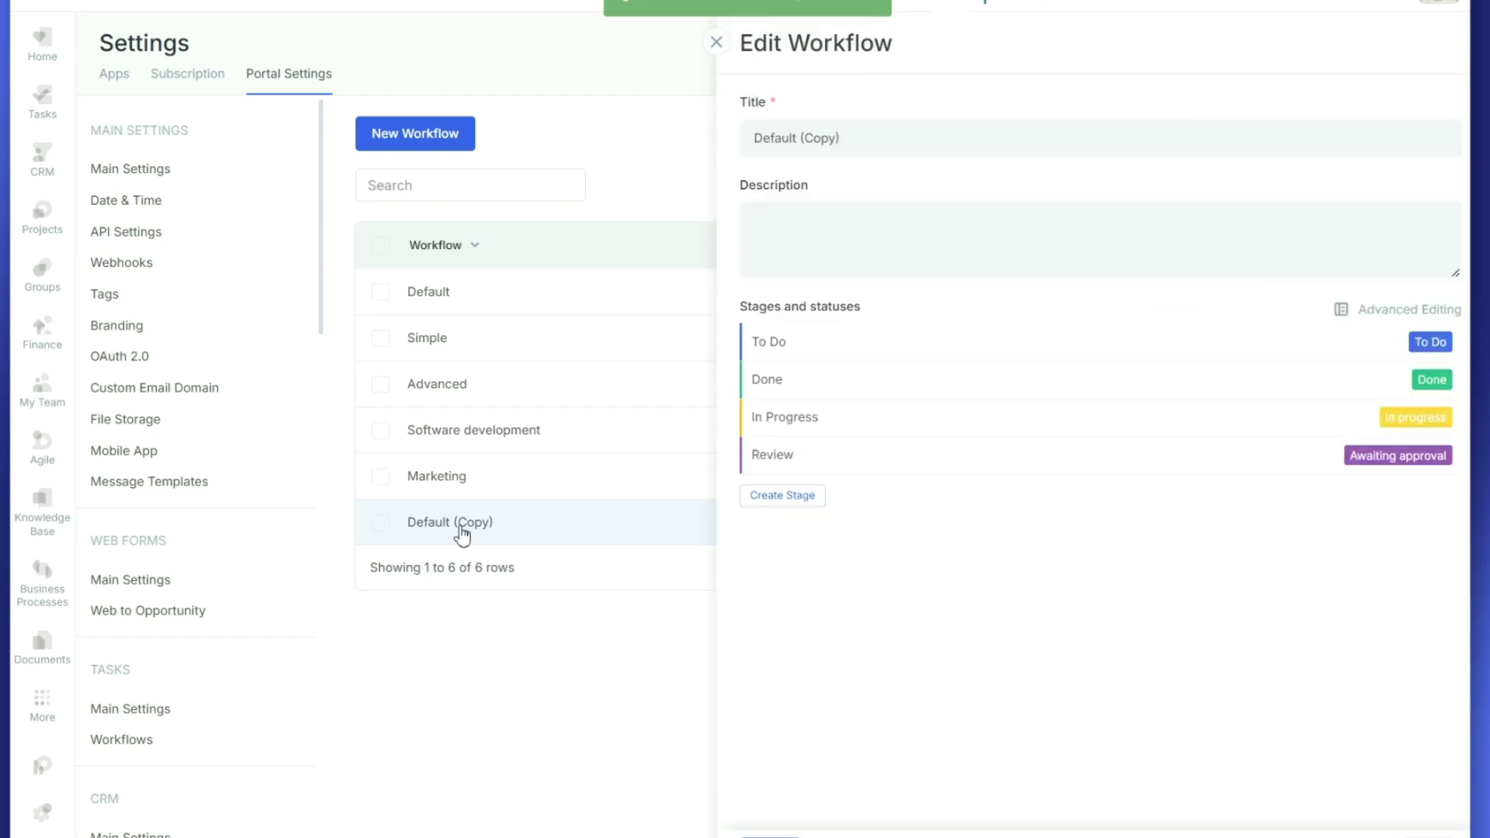
click(782, 501)
click(515, 109)
text(Testing)
click(371, 118)
click(400, 158)
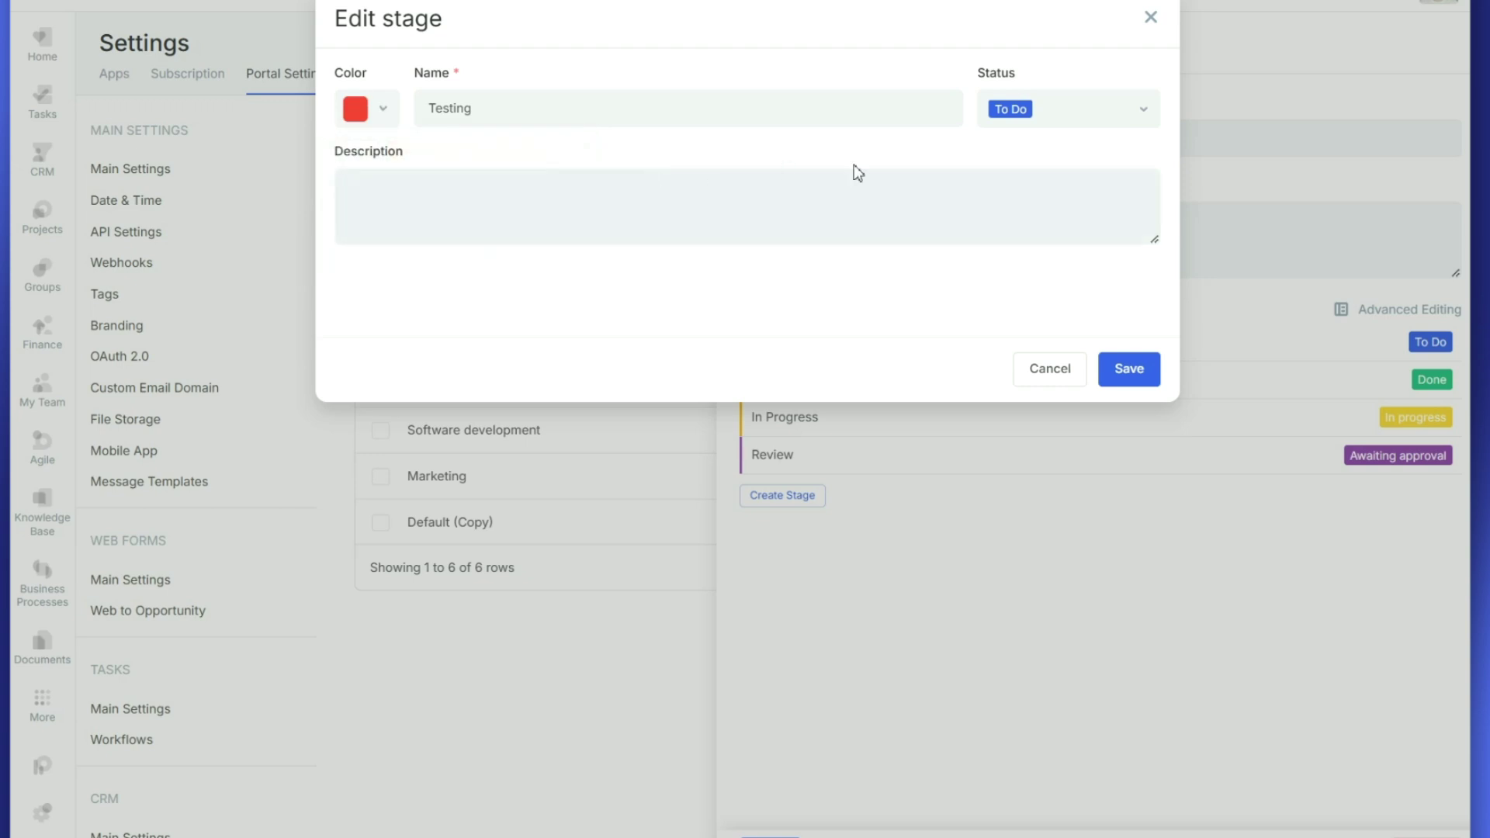
click(1047, 121)
click(1024, 186)
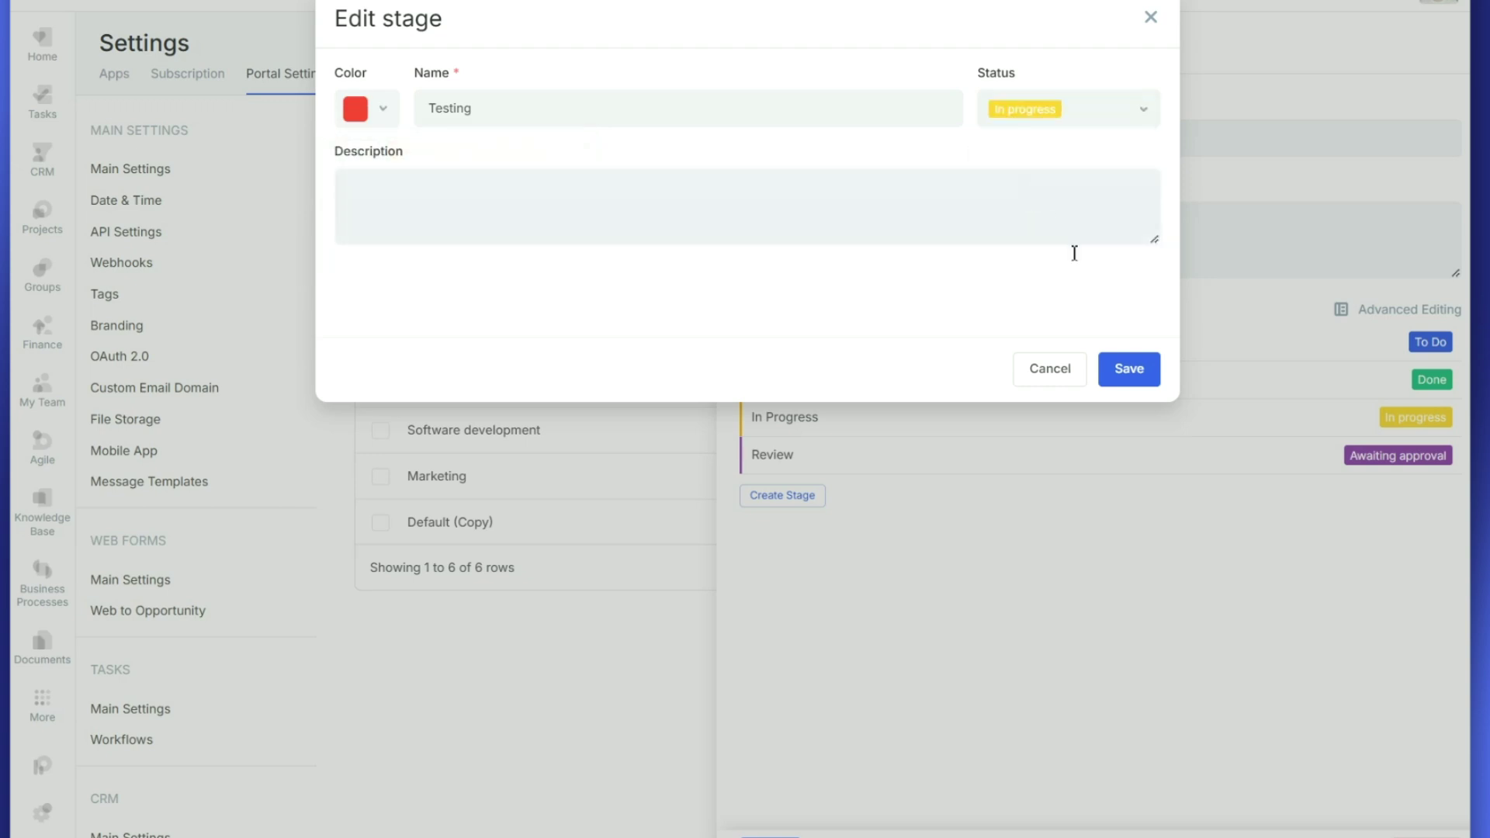
click(1125, 370)
drag(834, 504, 819, 453)
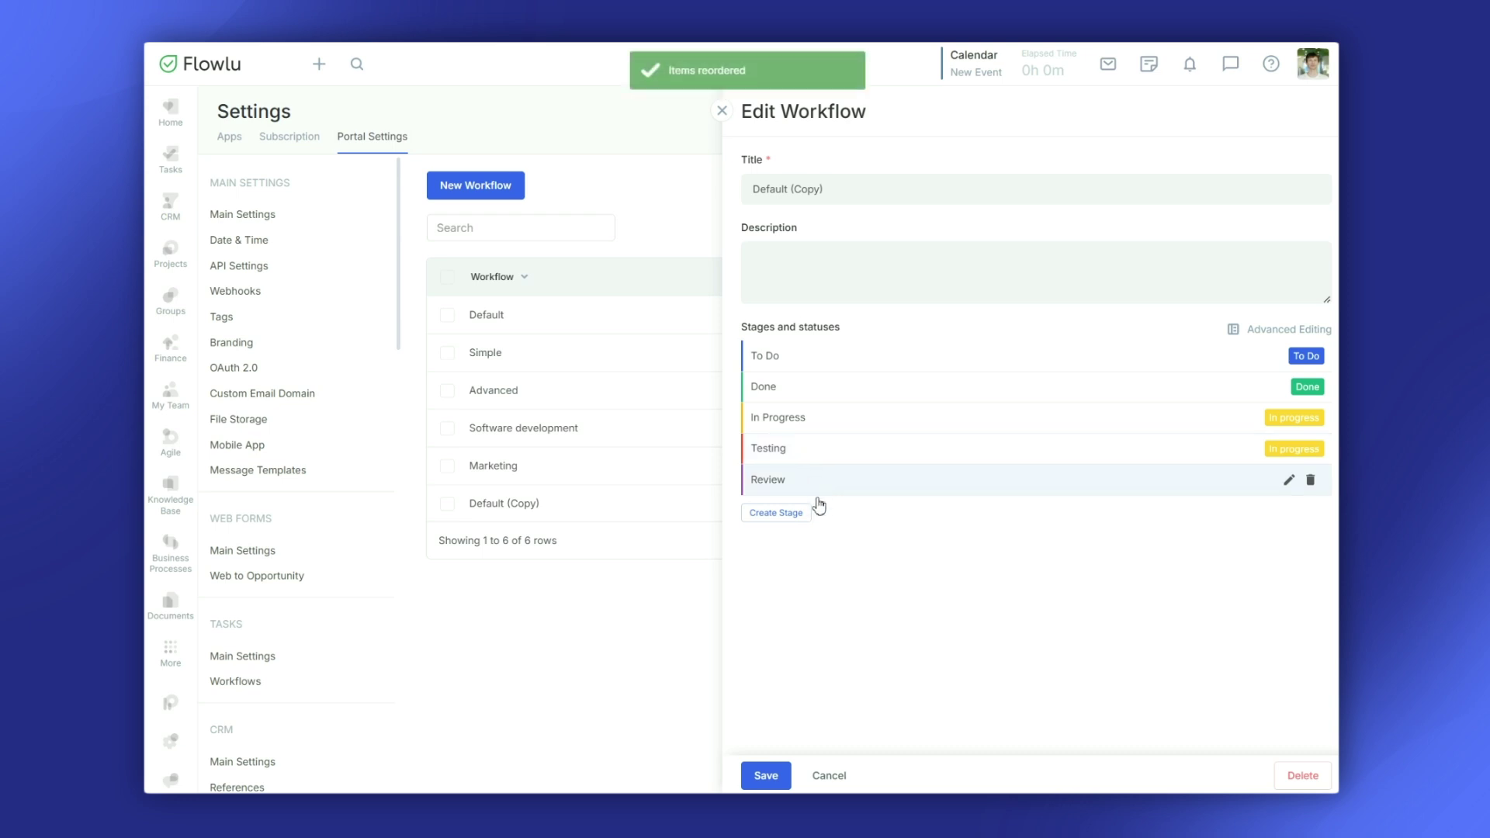
- Rename the copied workflow "Improved" and save it
triple_click(825, 200)
text(Internal)
click(766, 776)
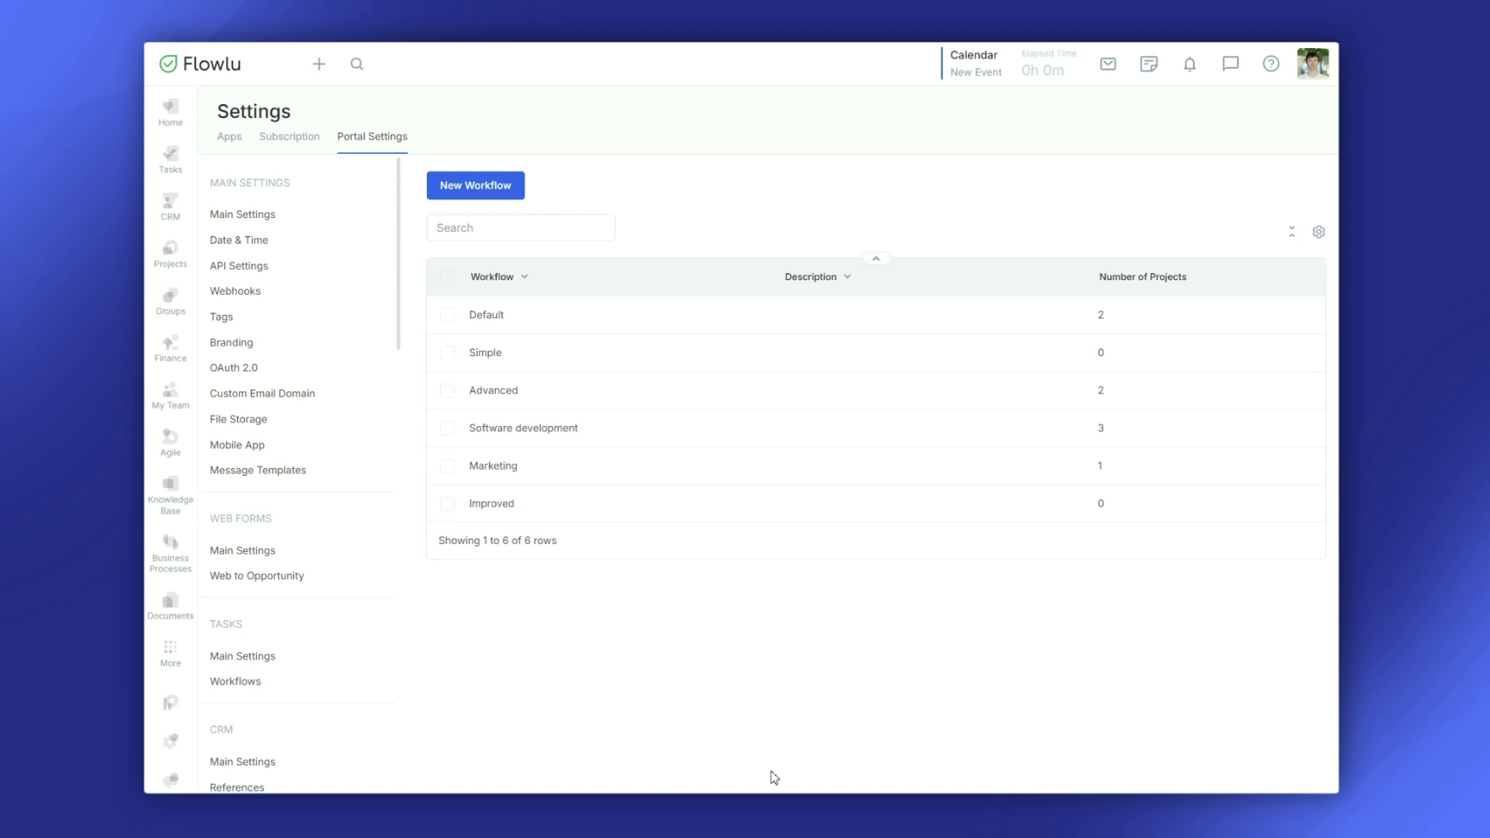
- Delete the Improved workflow
click(514, 511)
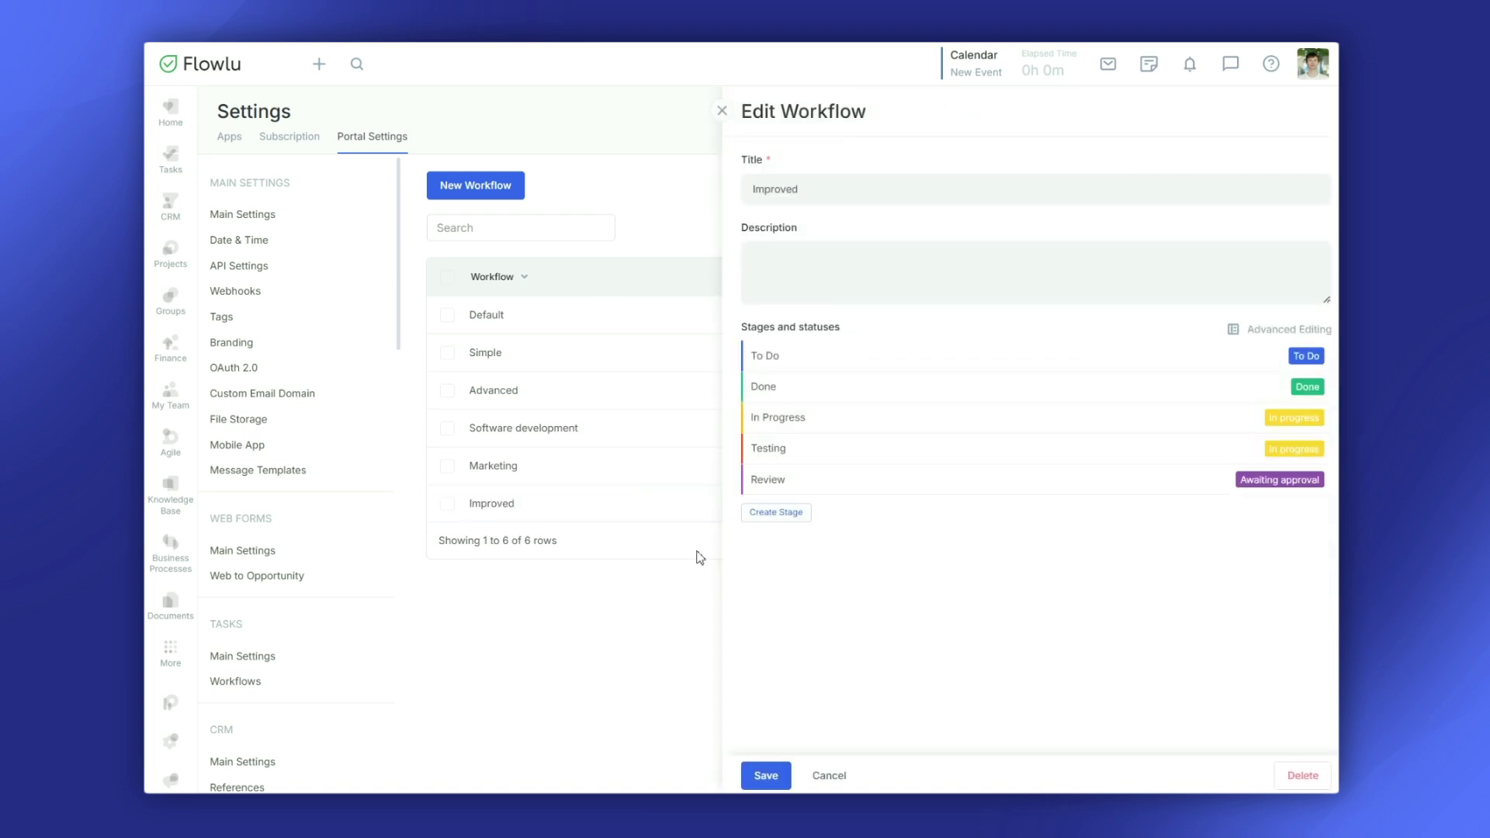
click(1288, 775)
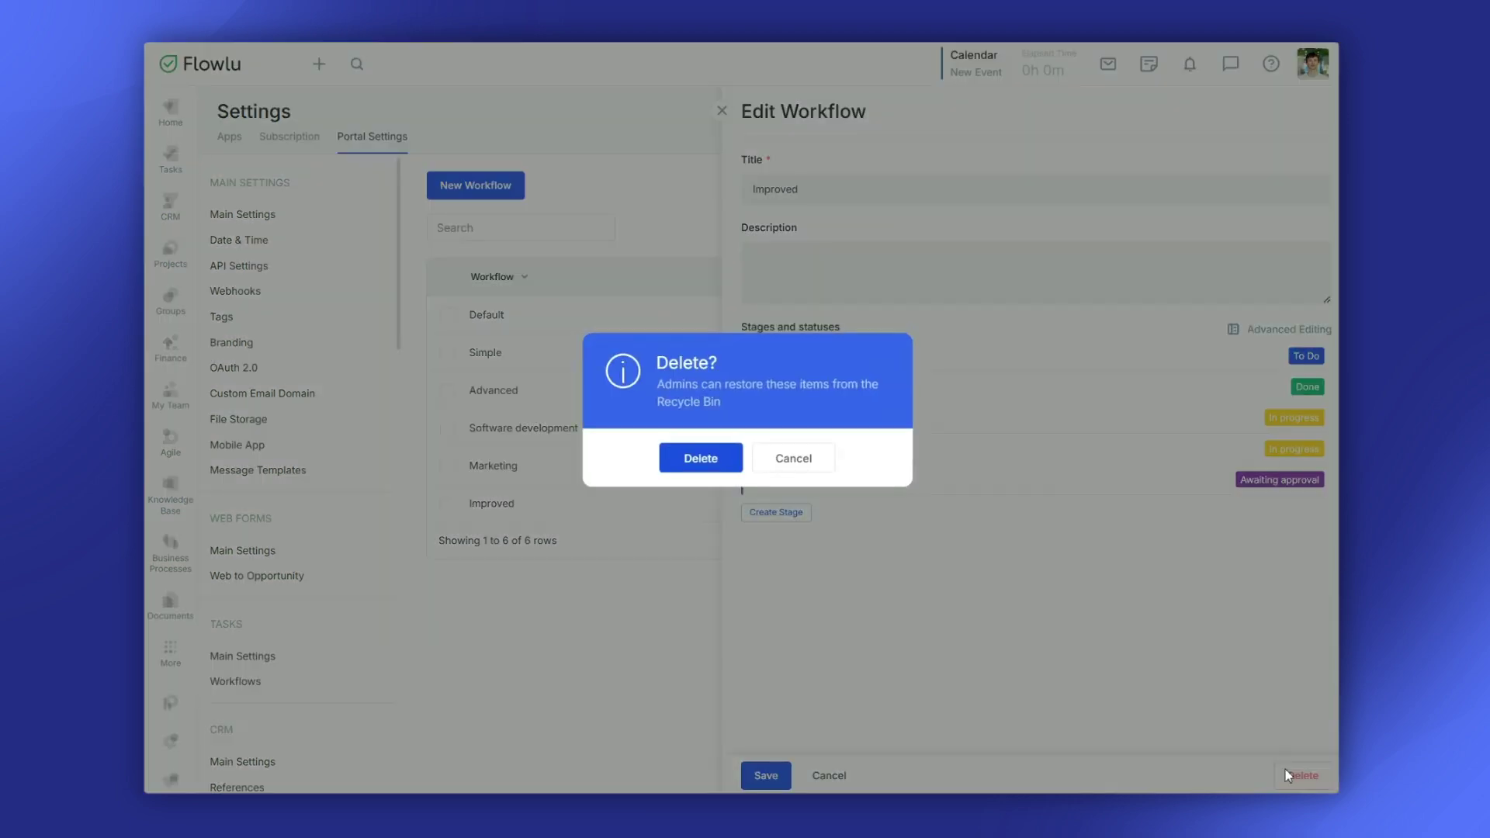
click(701, 459)
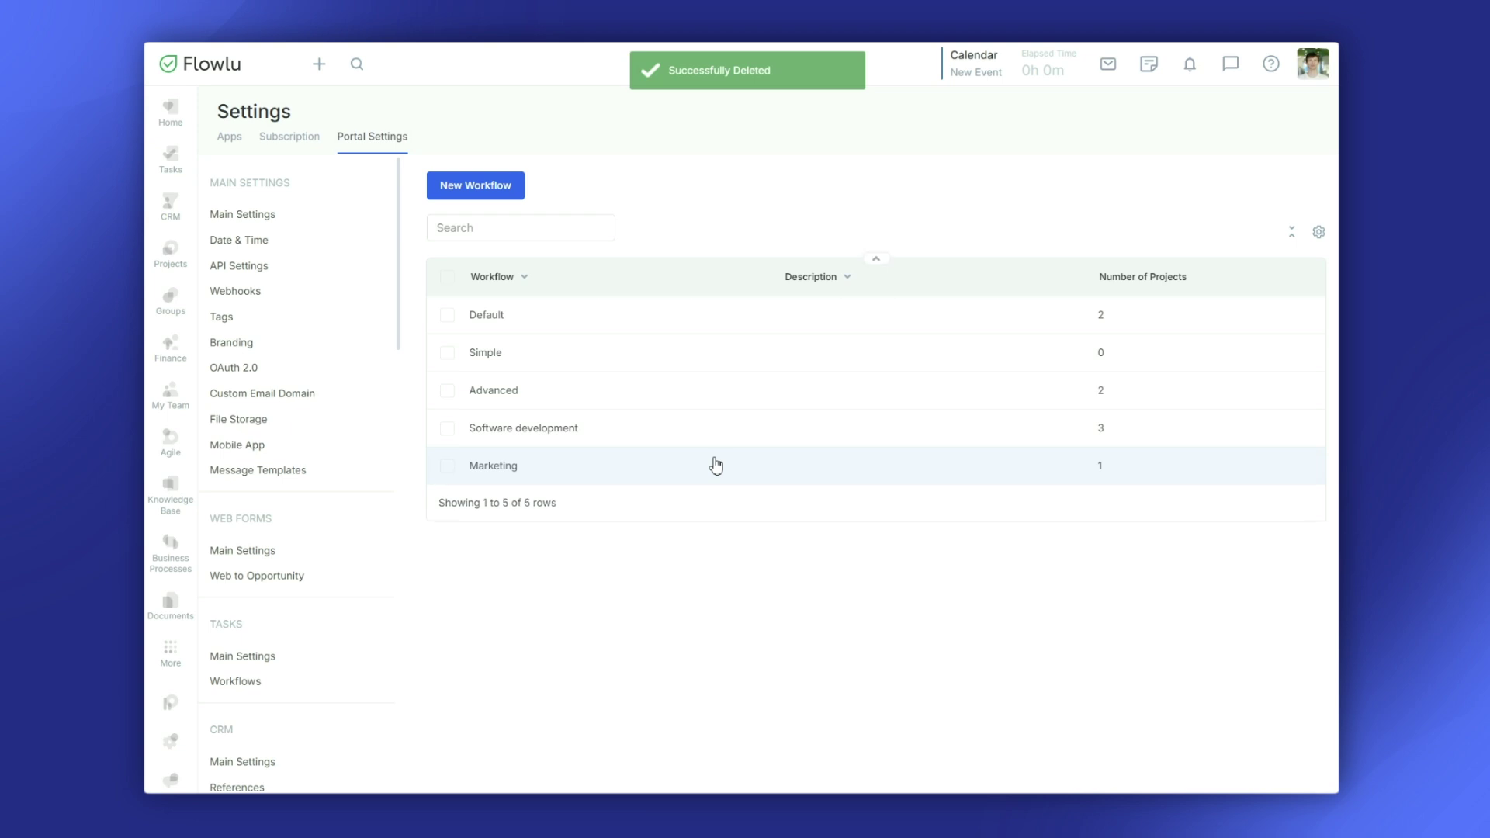
- Create an Agile Projects relation type titled "Duplicate task" with both relations set to "duplicate"
scroll(361, 559, down, 9)
scroll(357, 560, down, 4)
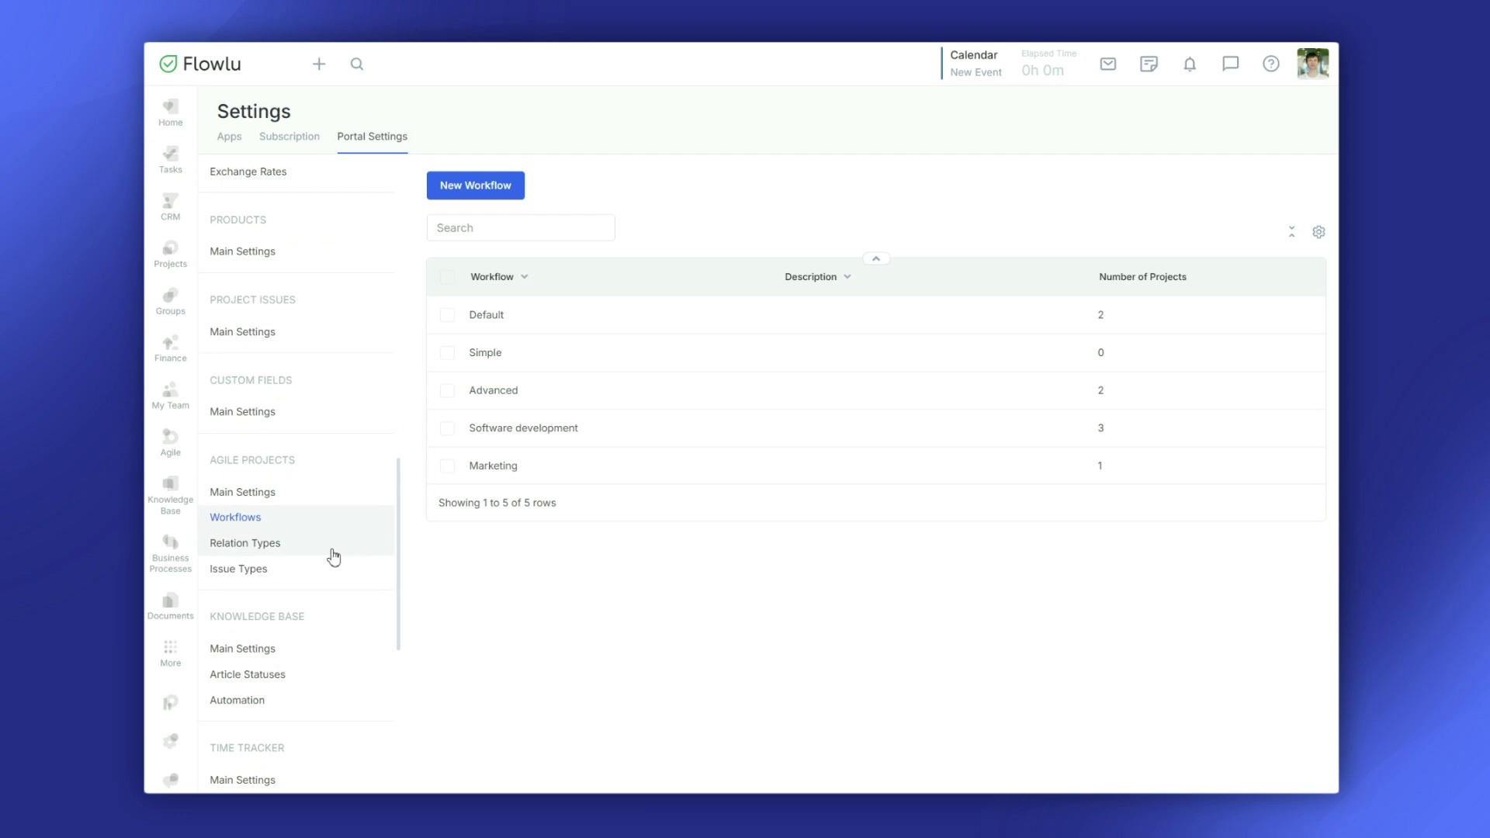
click(332, 546)
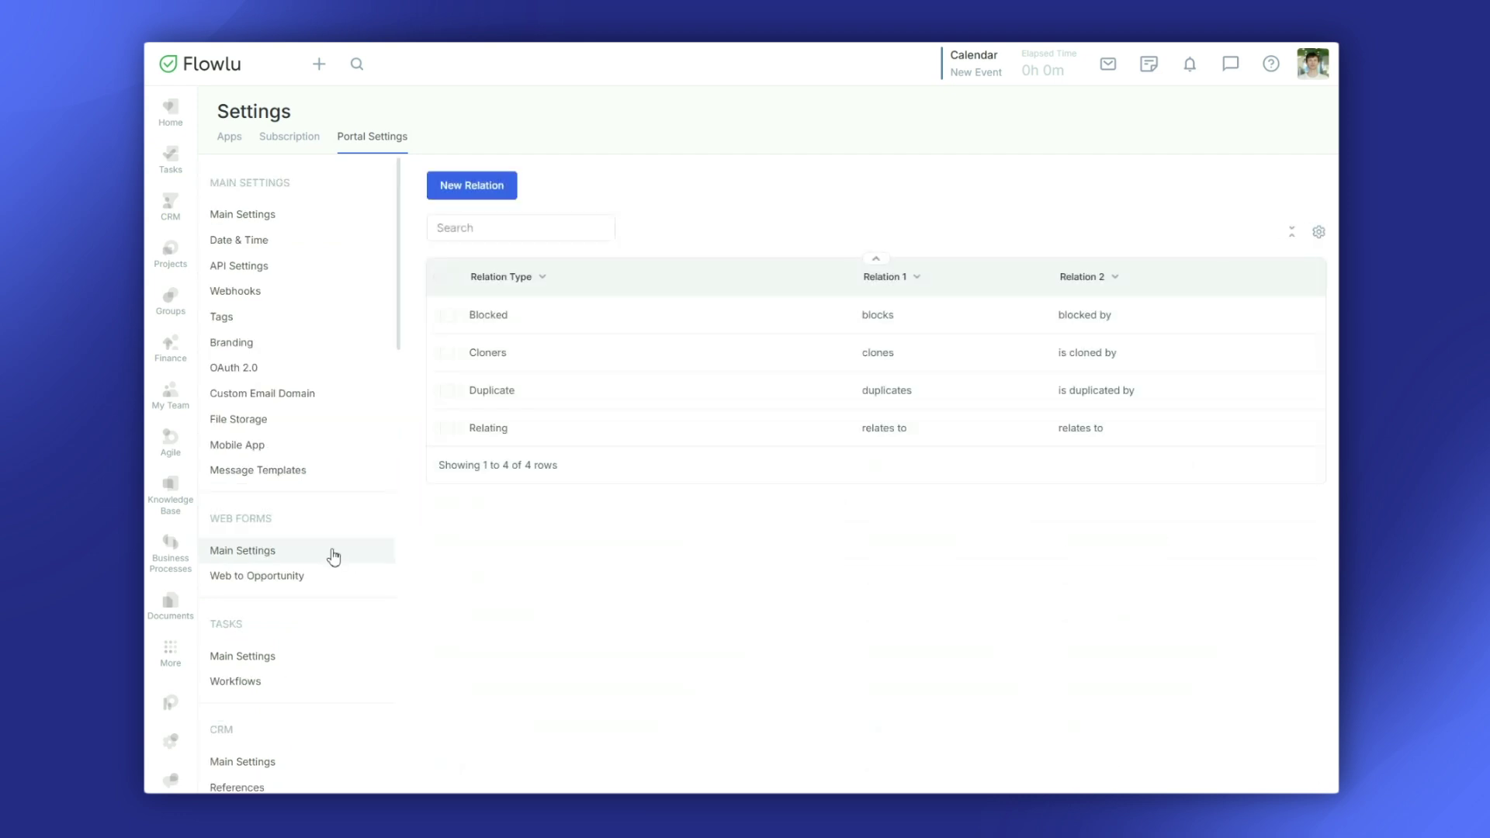
click(481, 190)
text(Duplicate task)
click(790, 240)
click(795, 289)
text(duplicate)
click(766, 774)
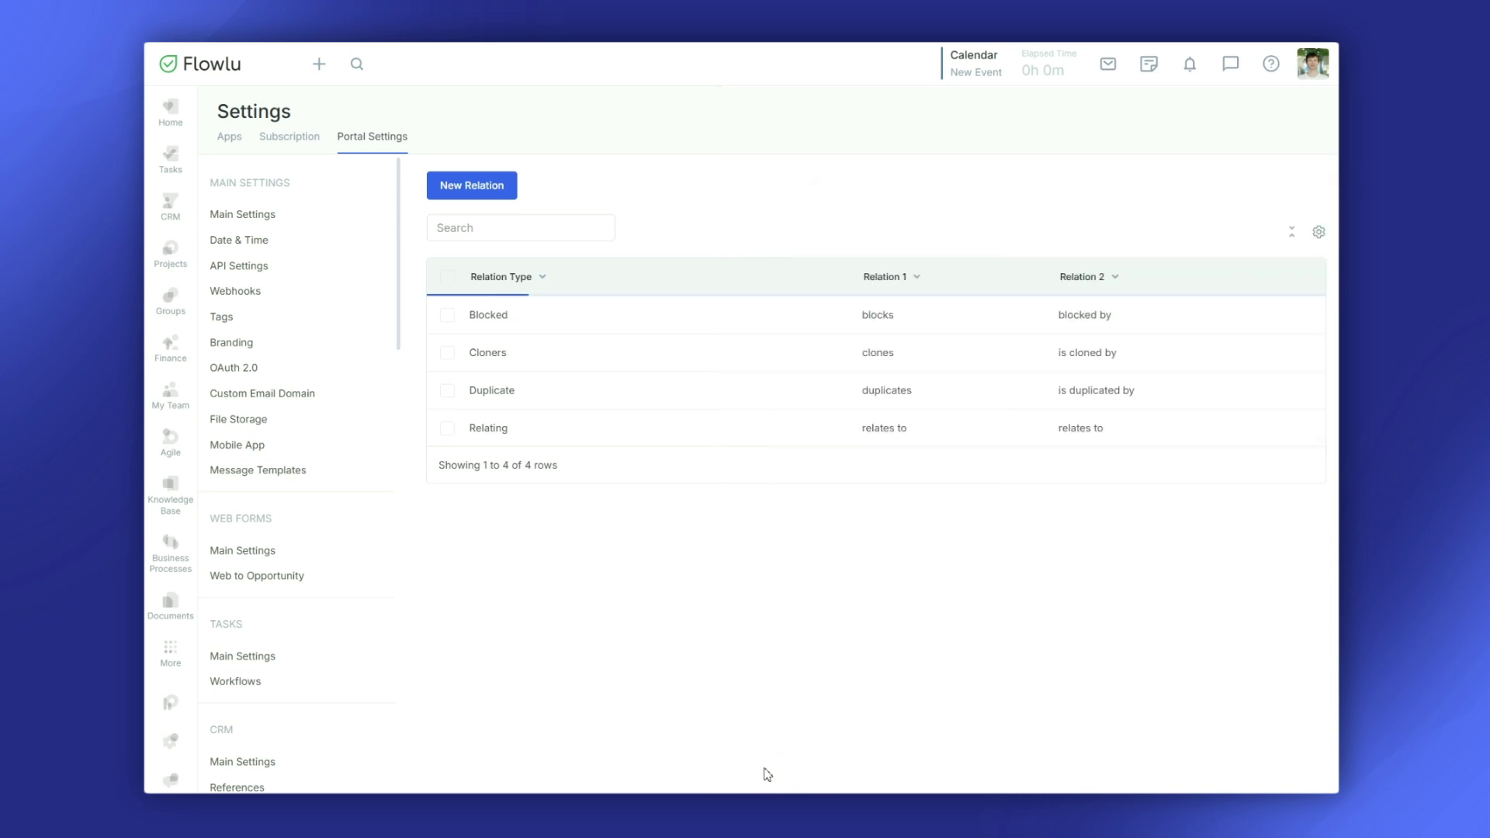
click(499, 318)
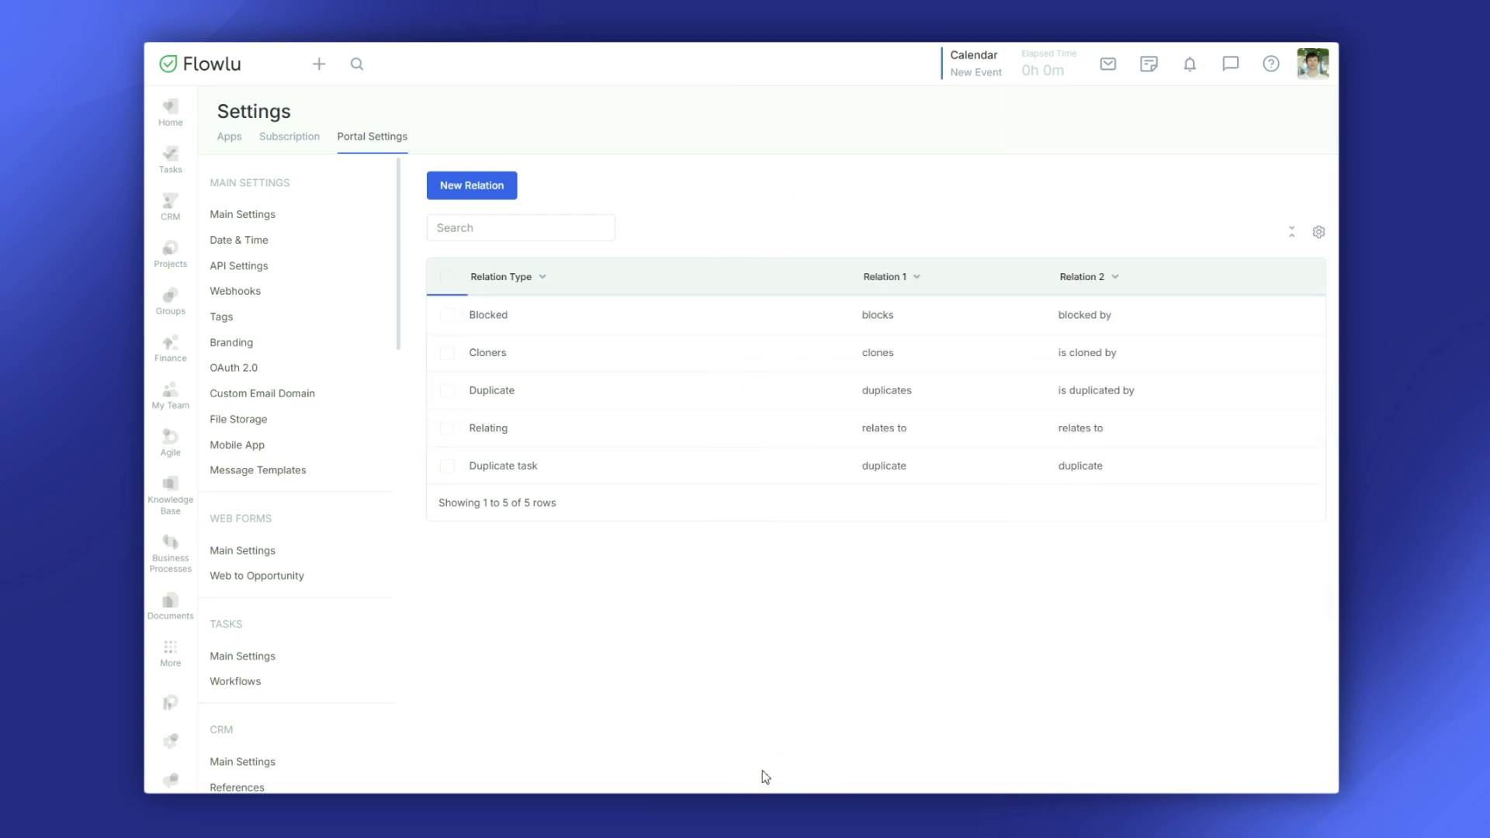
- Create an Agile issue type "Security incident" with the description "Security breach is suspected" and a purple exclamation mark icon
scroll(336, 617, down, 12)
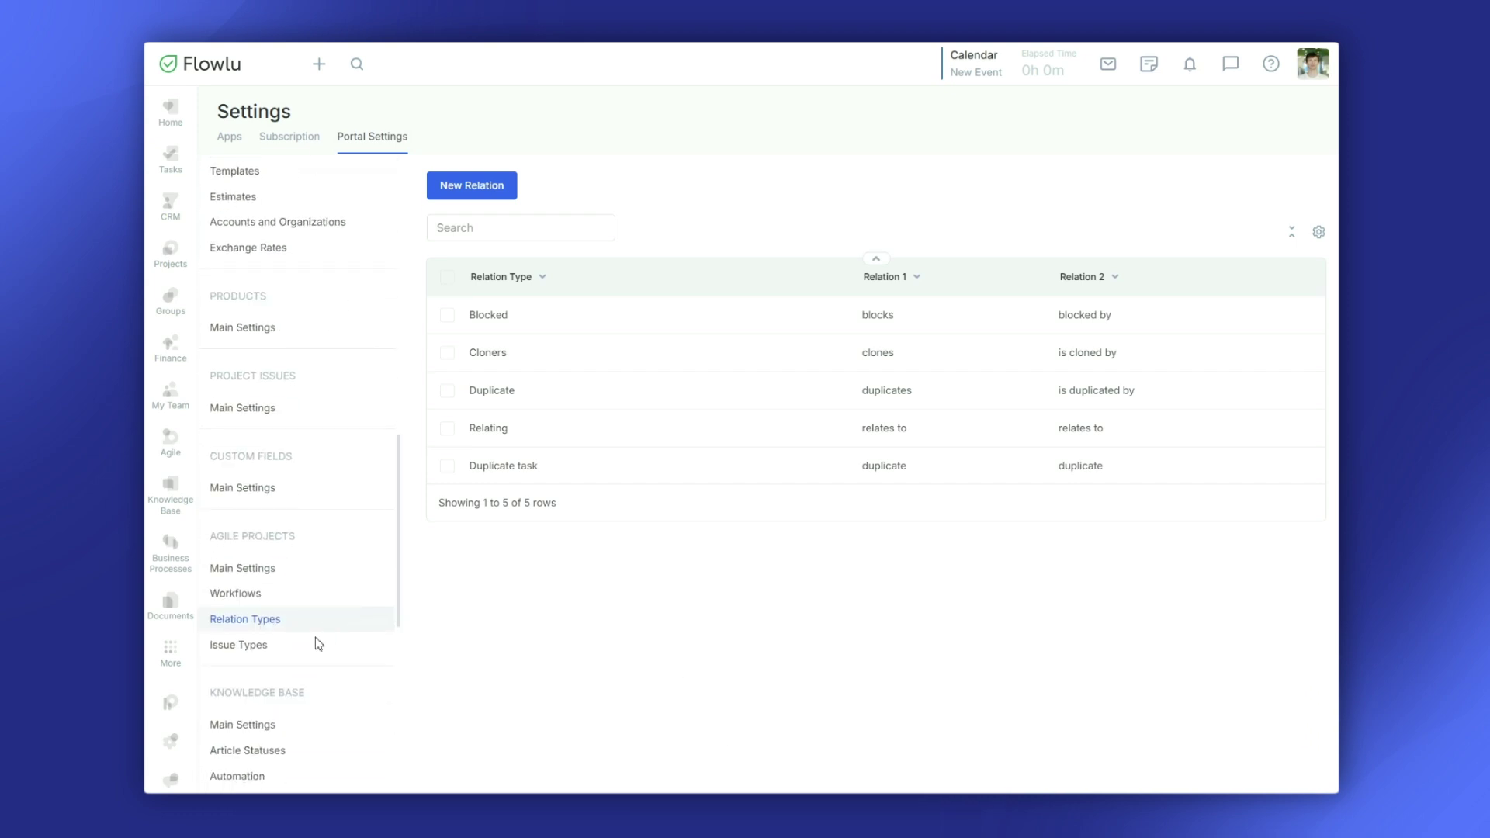
click(316, 646)
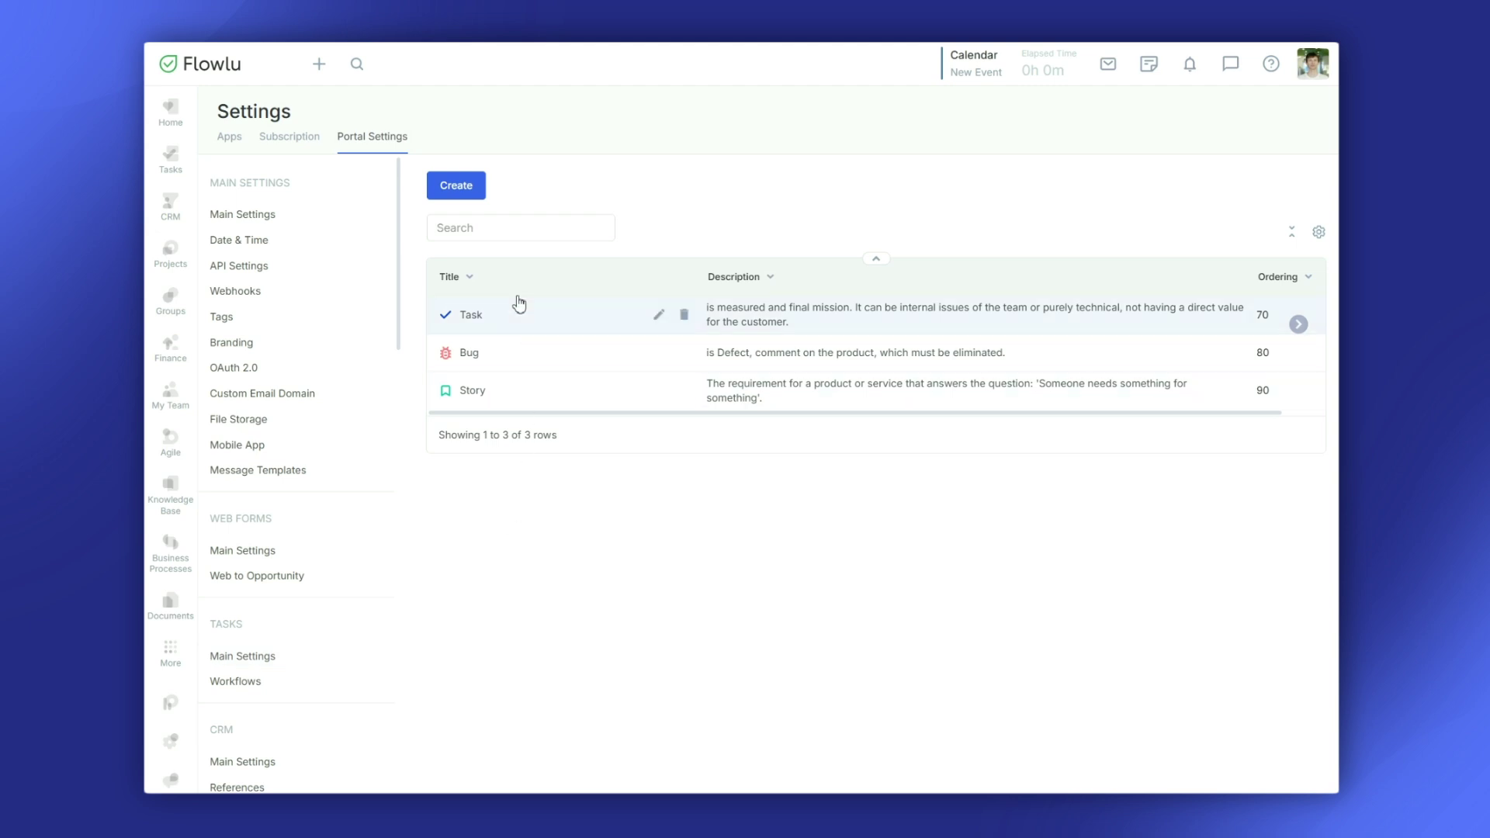
click(459, 188)
key(ctrl+v)
click(826, 247)
key(ctrl+v)
click(793, 387)
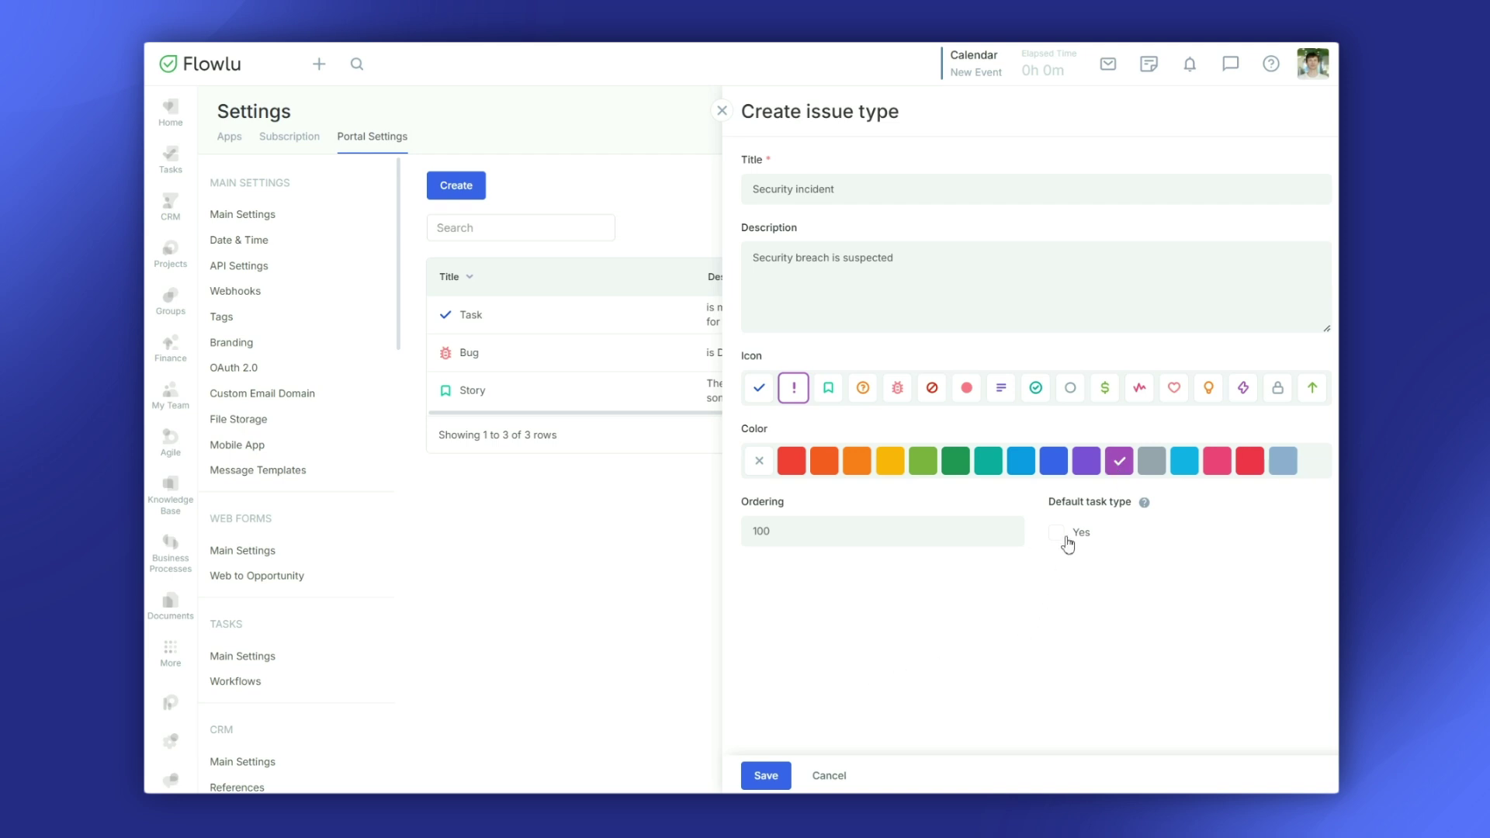
click(766, 776)
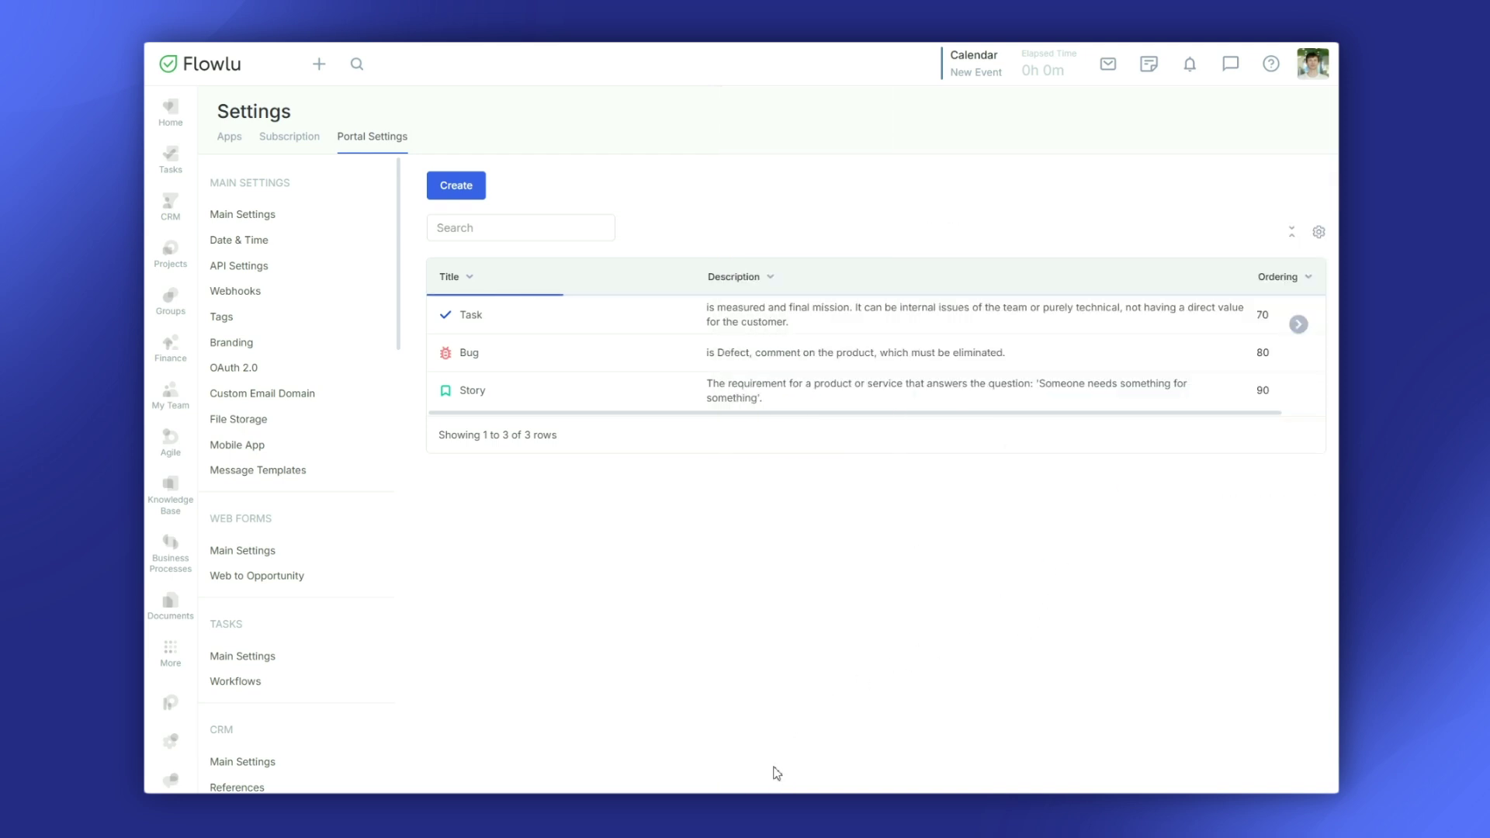
- Open the roles and permissions in the Agile Projects main settings
scroll(323, 632, down, 12)
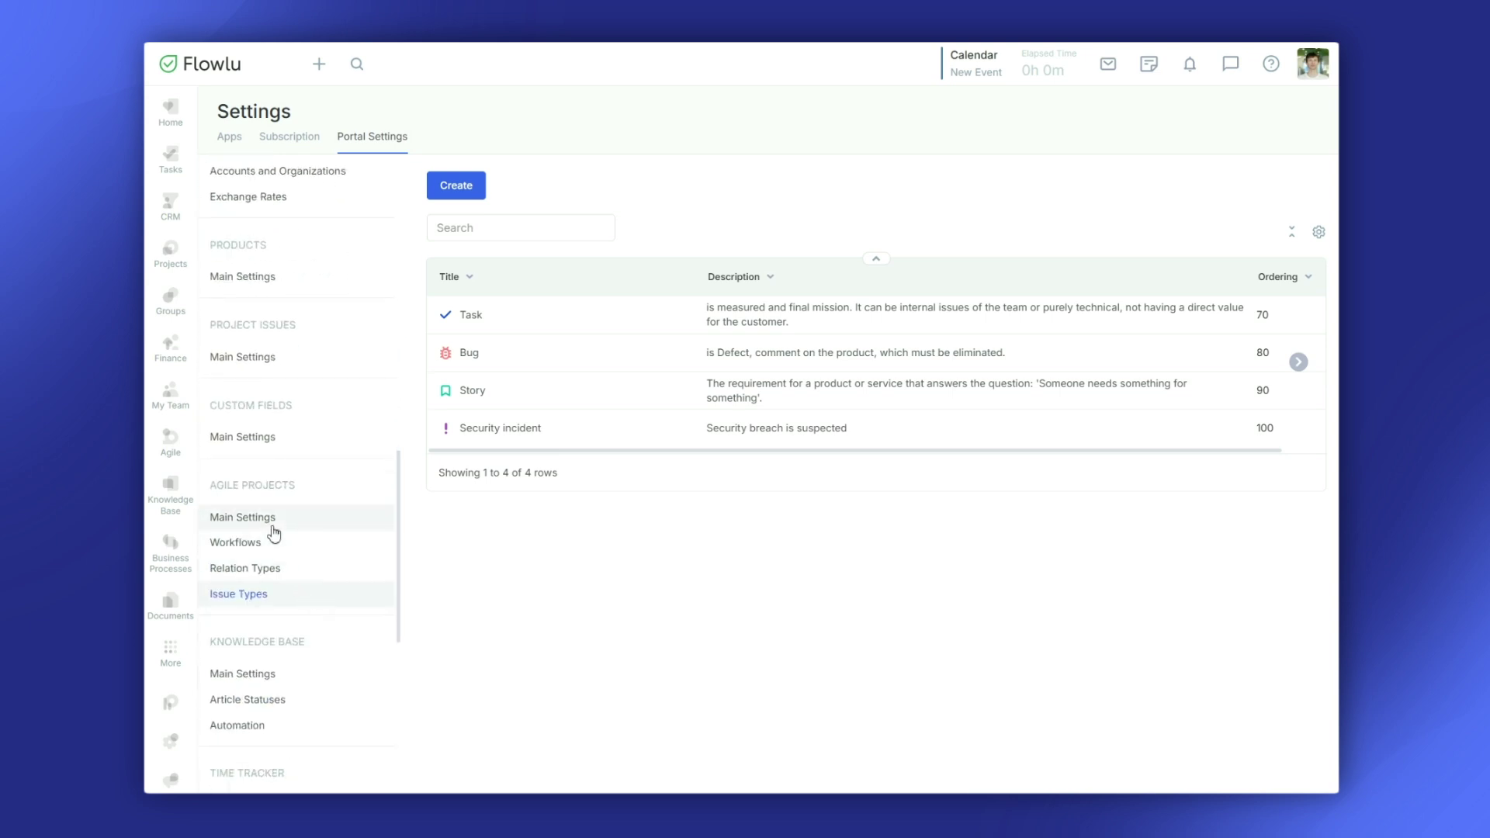
click(273, 518)
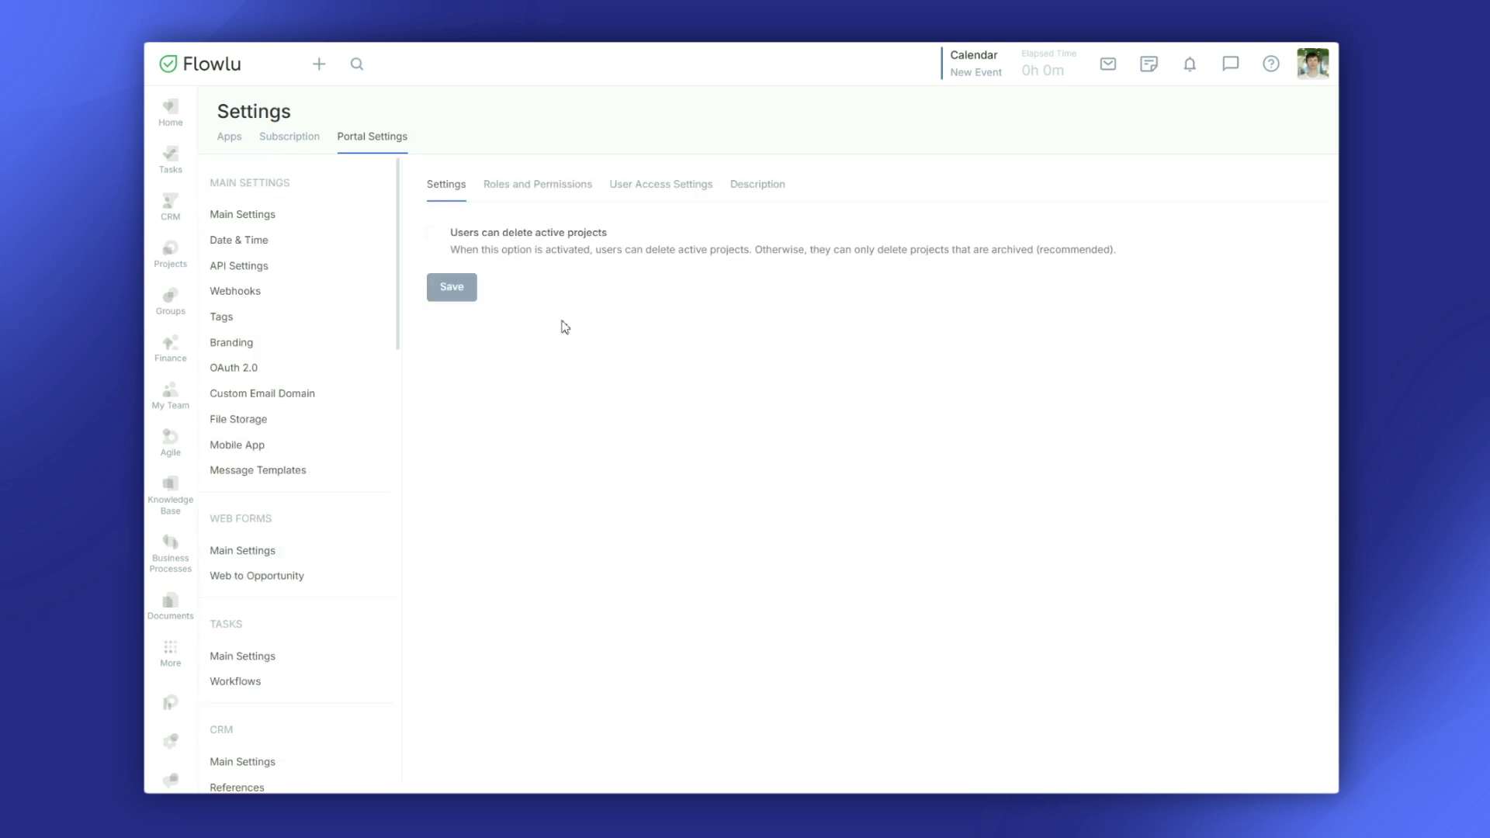
click(559, 190)
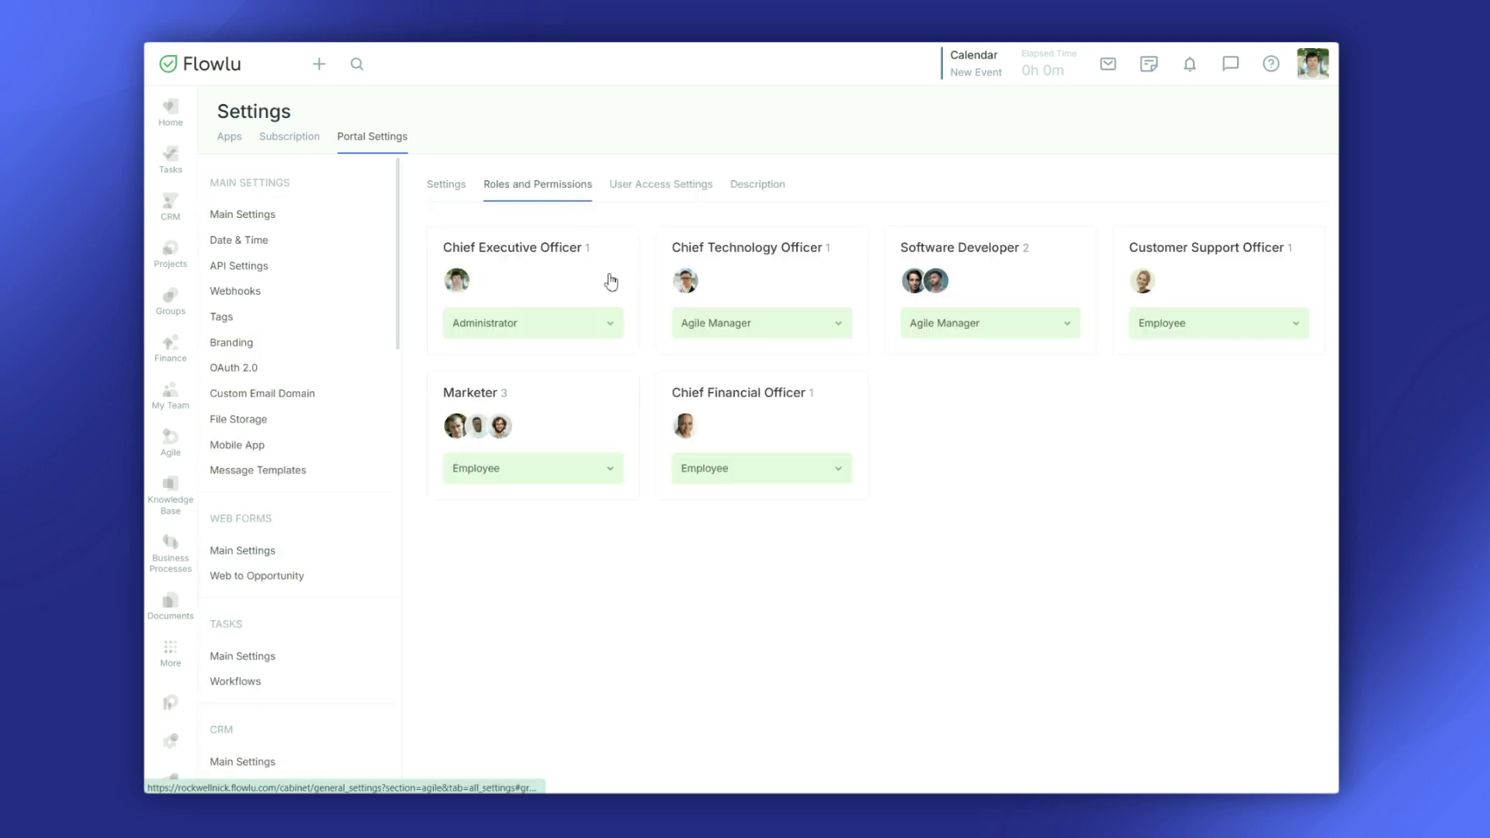
- Open the user access settings of the Agile Projects main settings
click(672, 190)
click(1109, 339)
click(1110, 342)
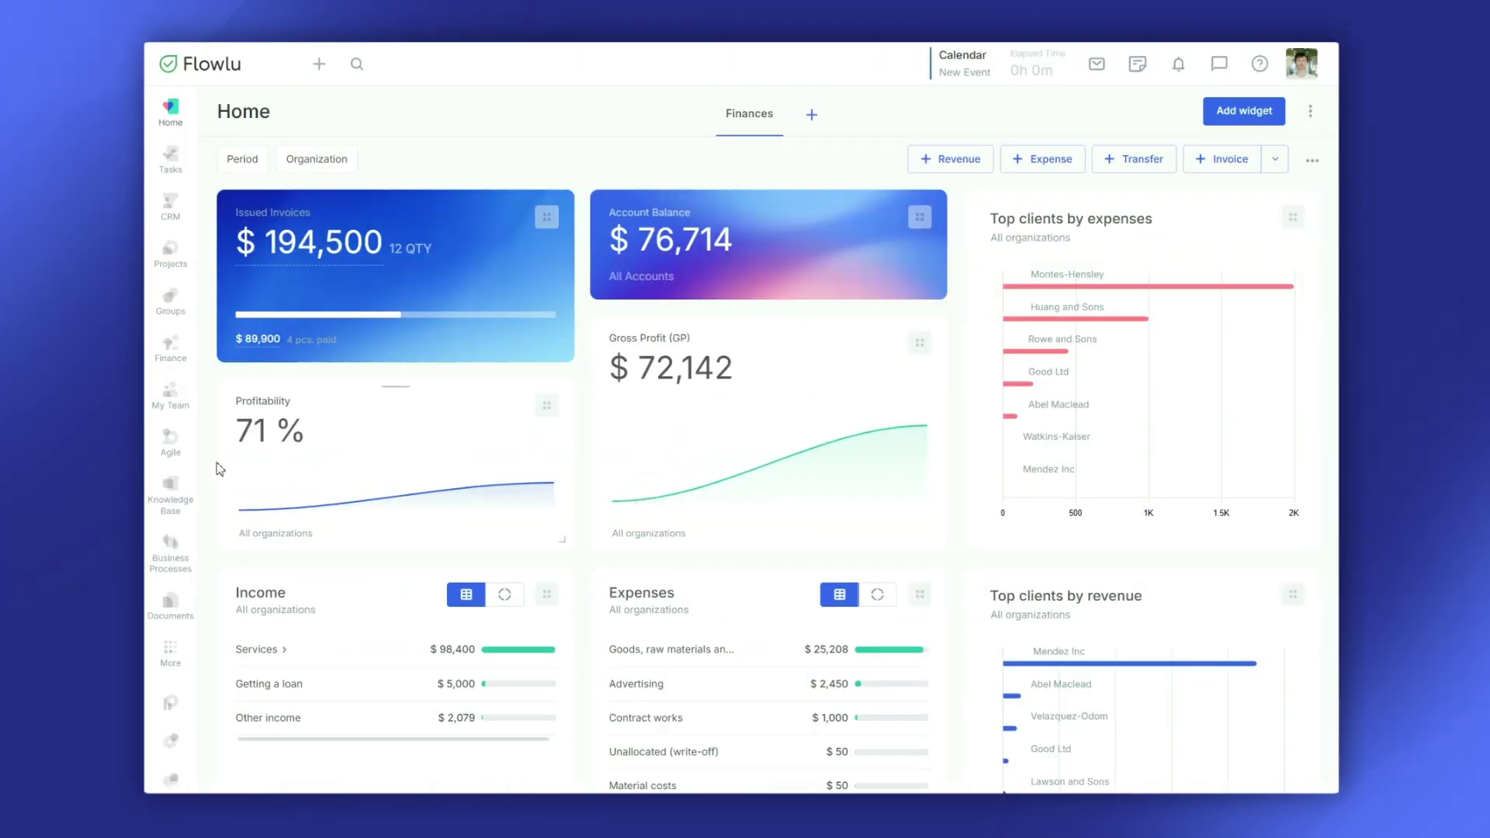
- Start an agile project titled "AI Assistant" with prefix SB10, the Default workflow and the description "AI assistant capable of understanding user requests and performing basic tasks."
mouse_move(170, 441)
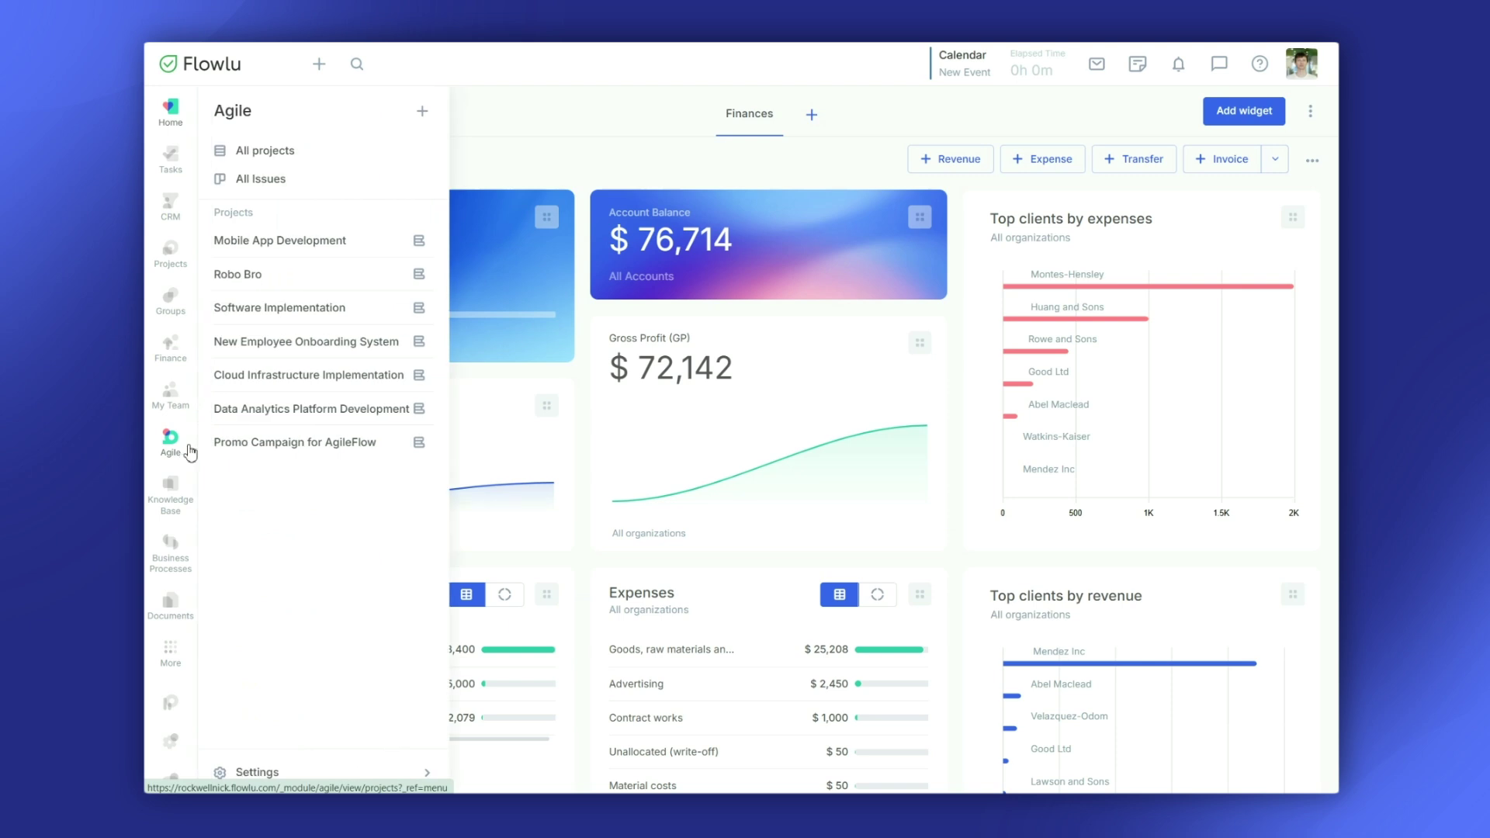
click(422, 111)
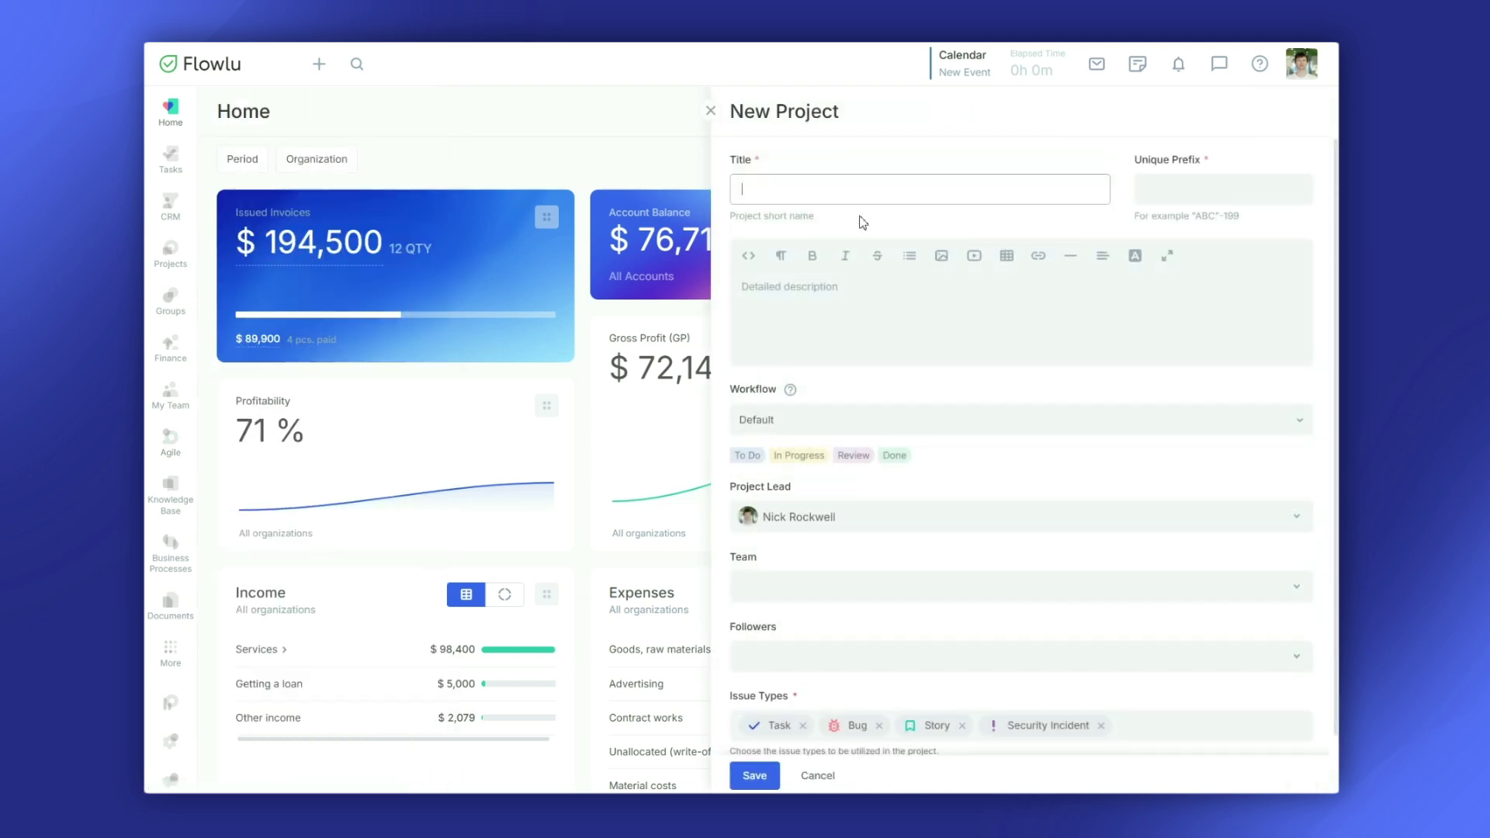
text(AI Assistant)
click(1198, 182)
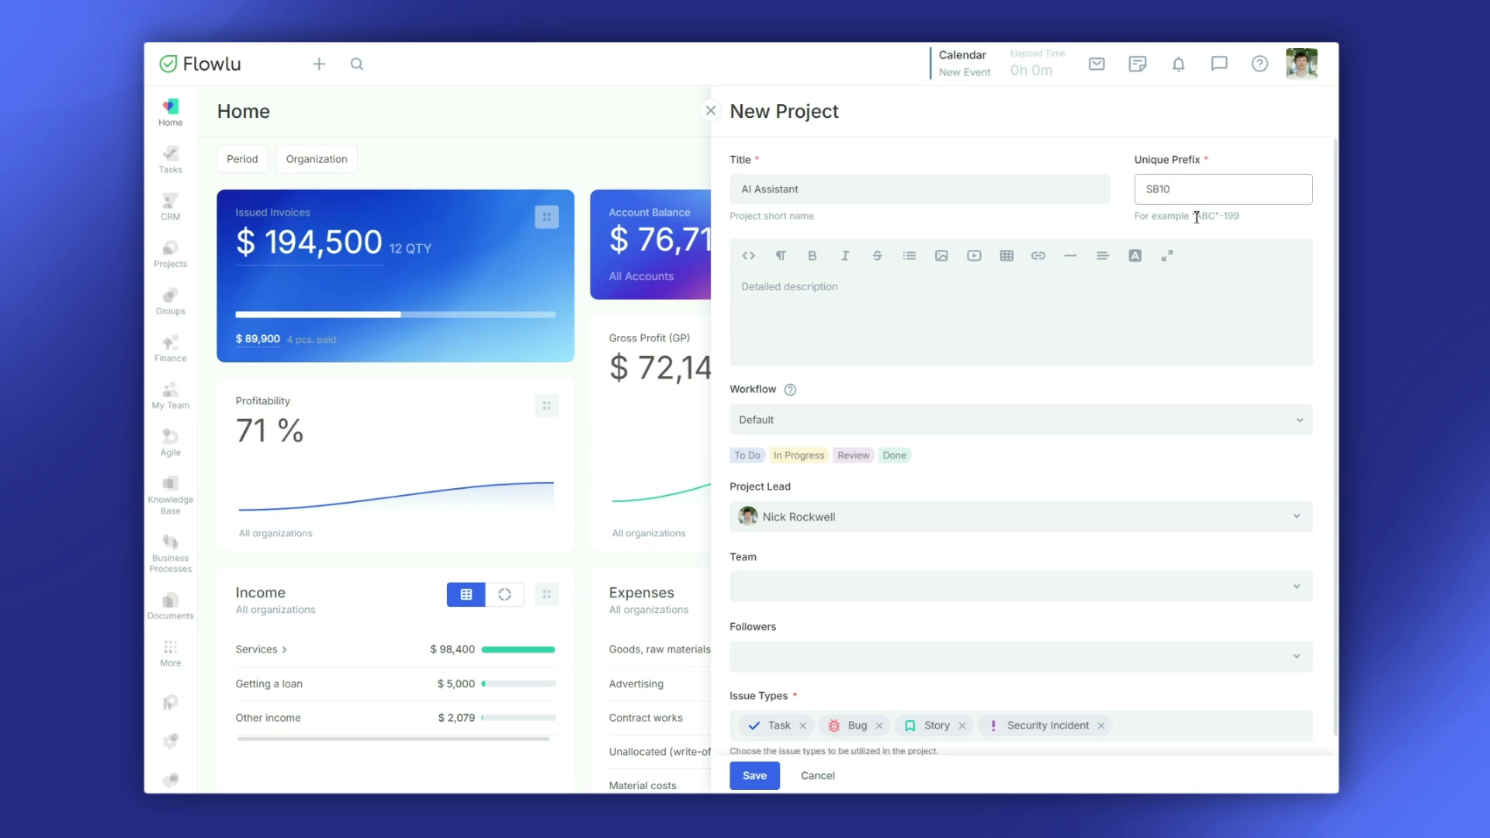
click(1060, 297)
text(AI assistant capable of understanding user requests and performing basic tasks.)
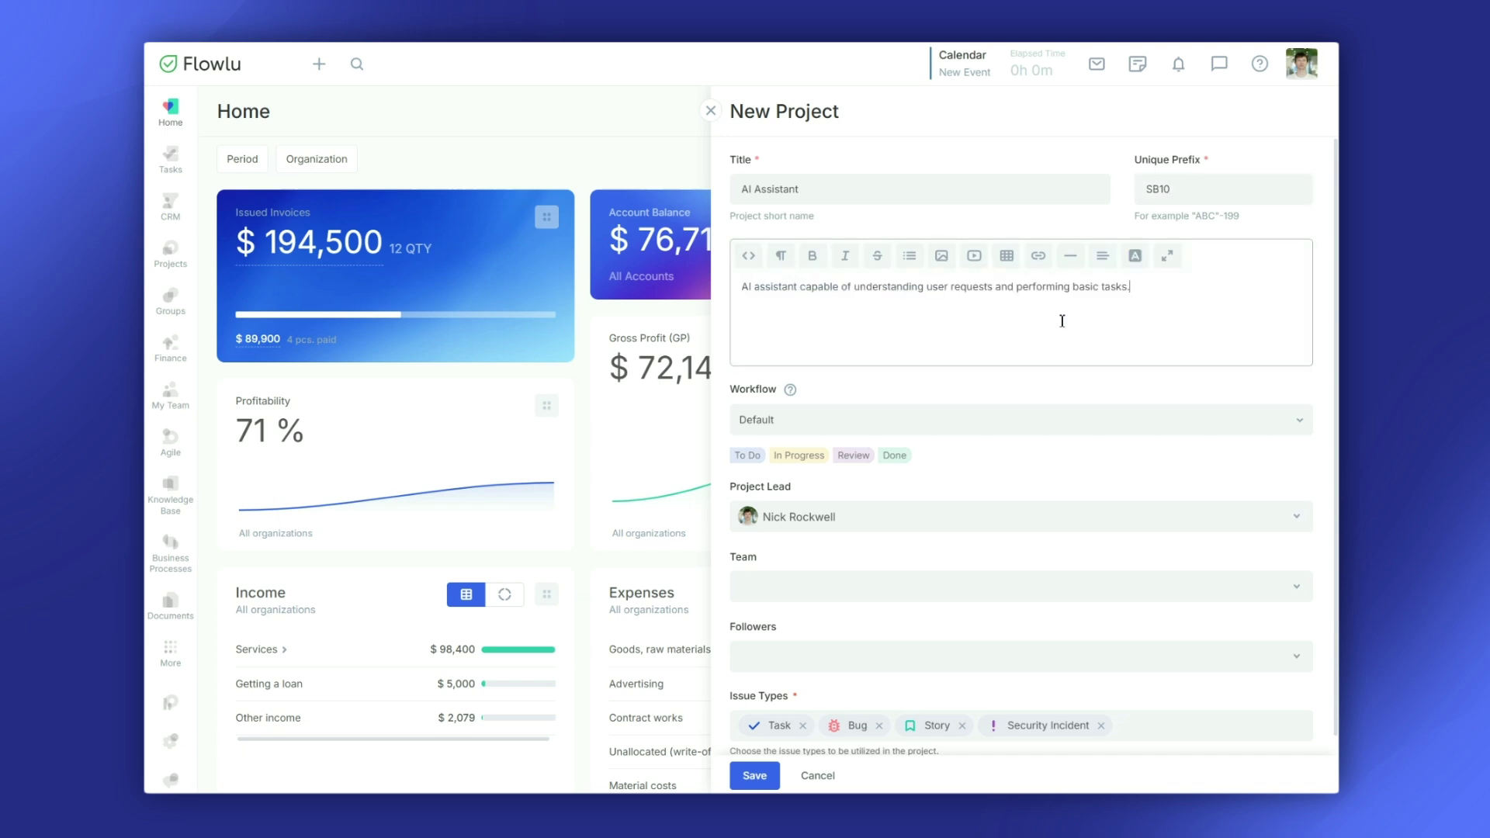
click(1019, 419)
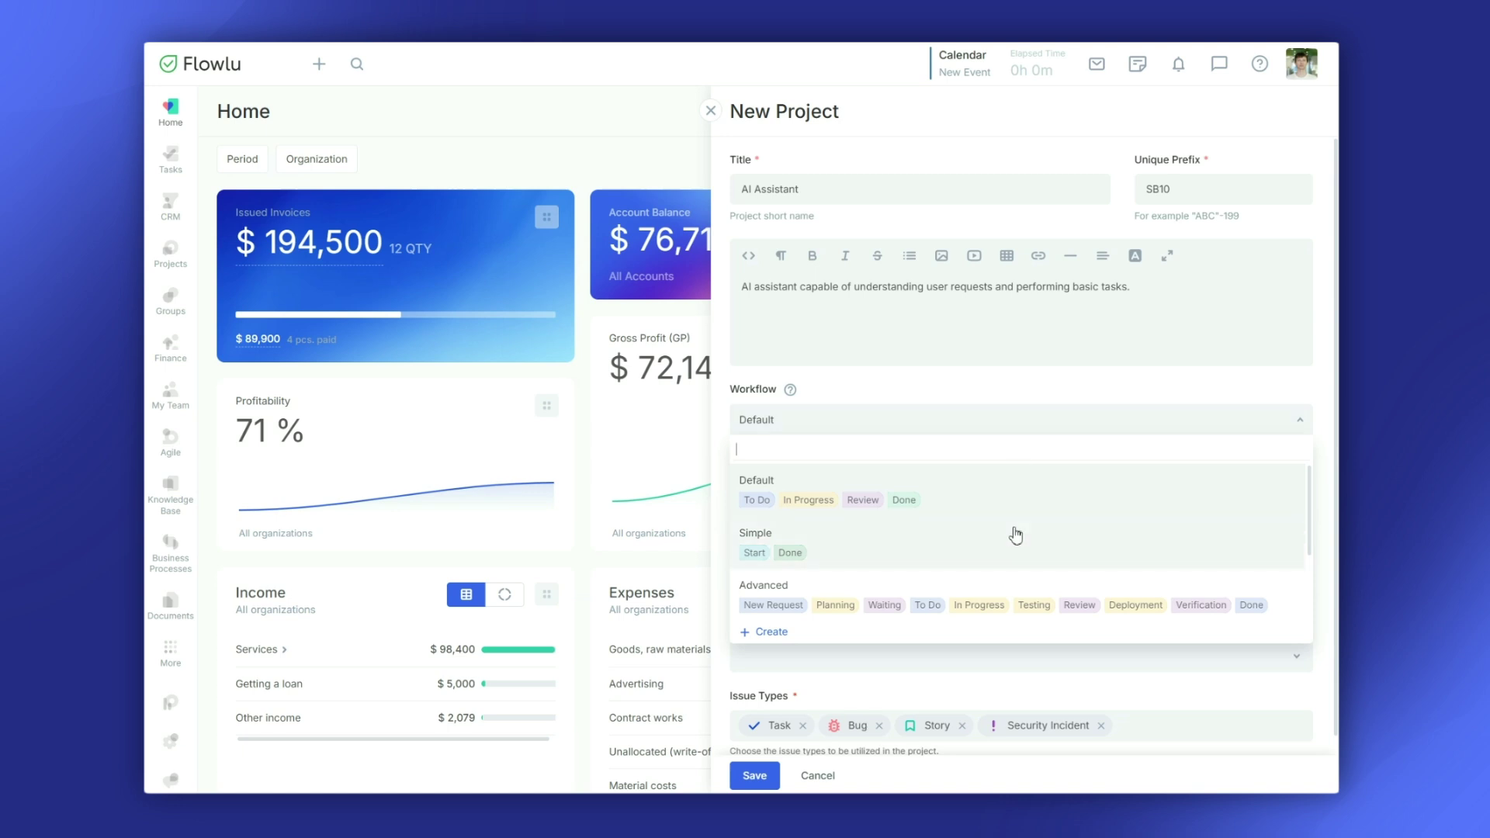
click(994, 494)
- Choose a different project lead and add three team members to the new project
click(964, 522)
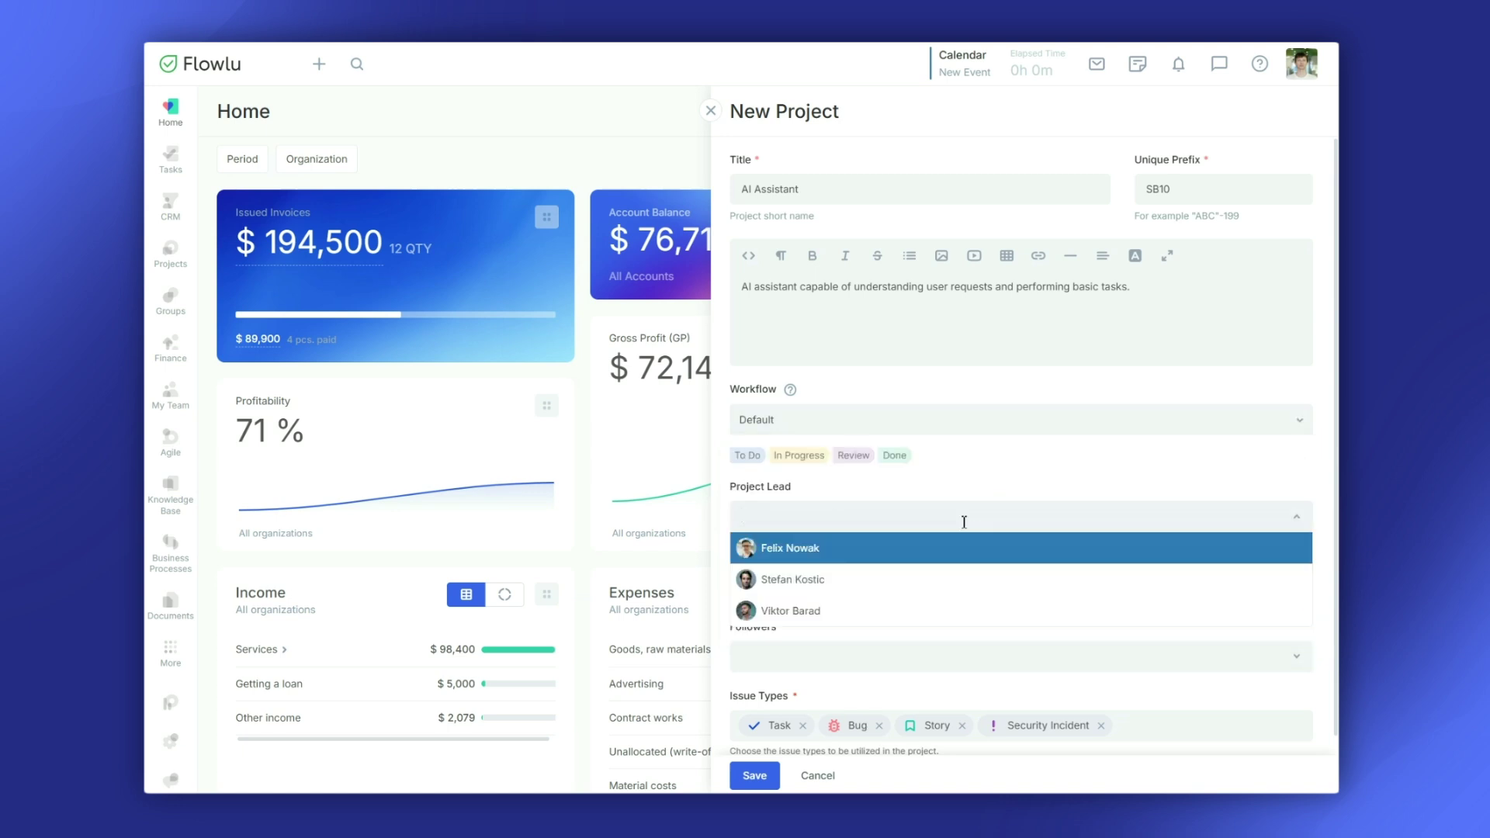
click(956, 551)
click(925, 587)
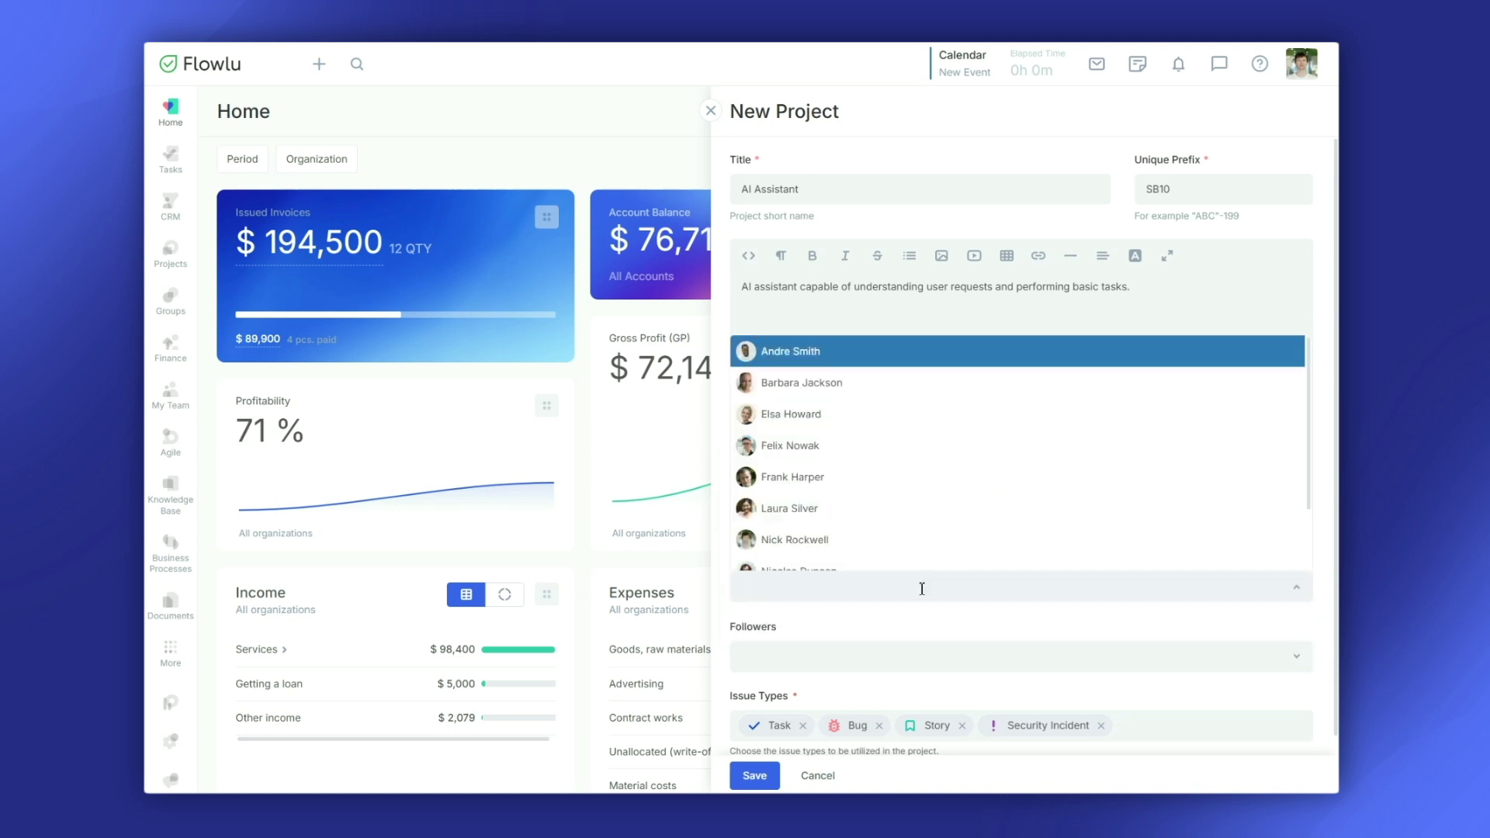
scroll(904, 532, down, 1)
click(902, 524)
click(908, 583)
click(890, 548)
click(994, 590)
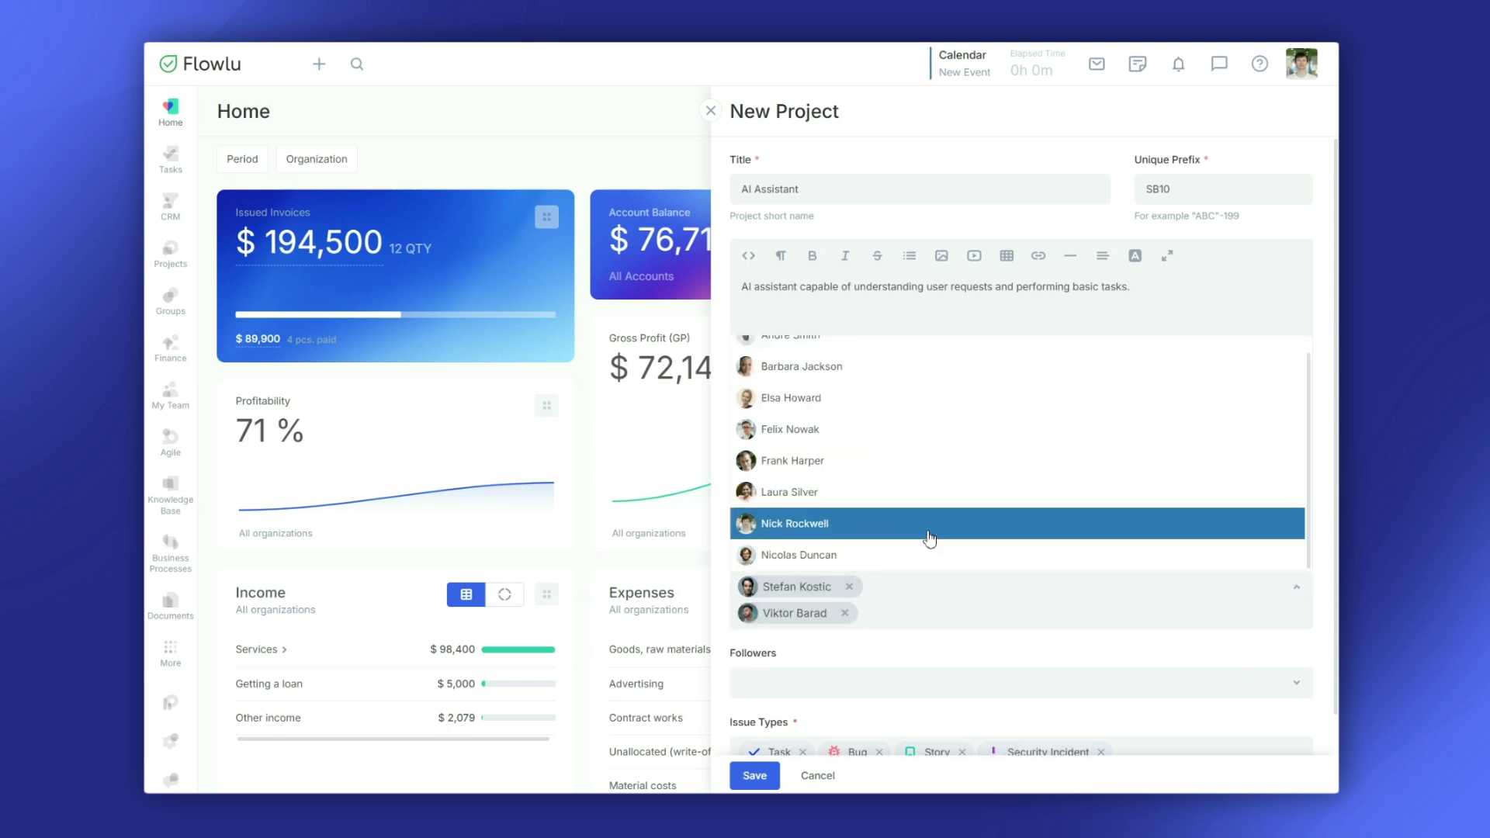
click(928, 533)
- Add two followers, keep the Task, Bug, Story and Security Incident issue types, and save the project
scroll(1079, 576, down, 1)
click(1003, 591)
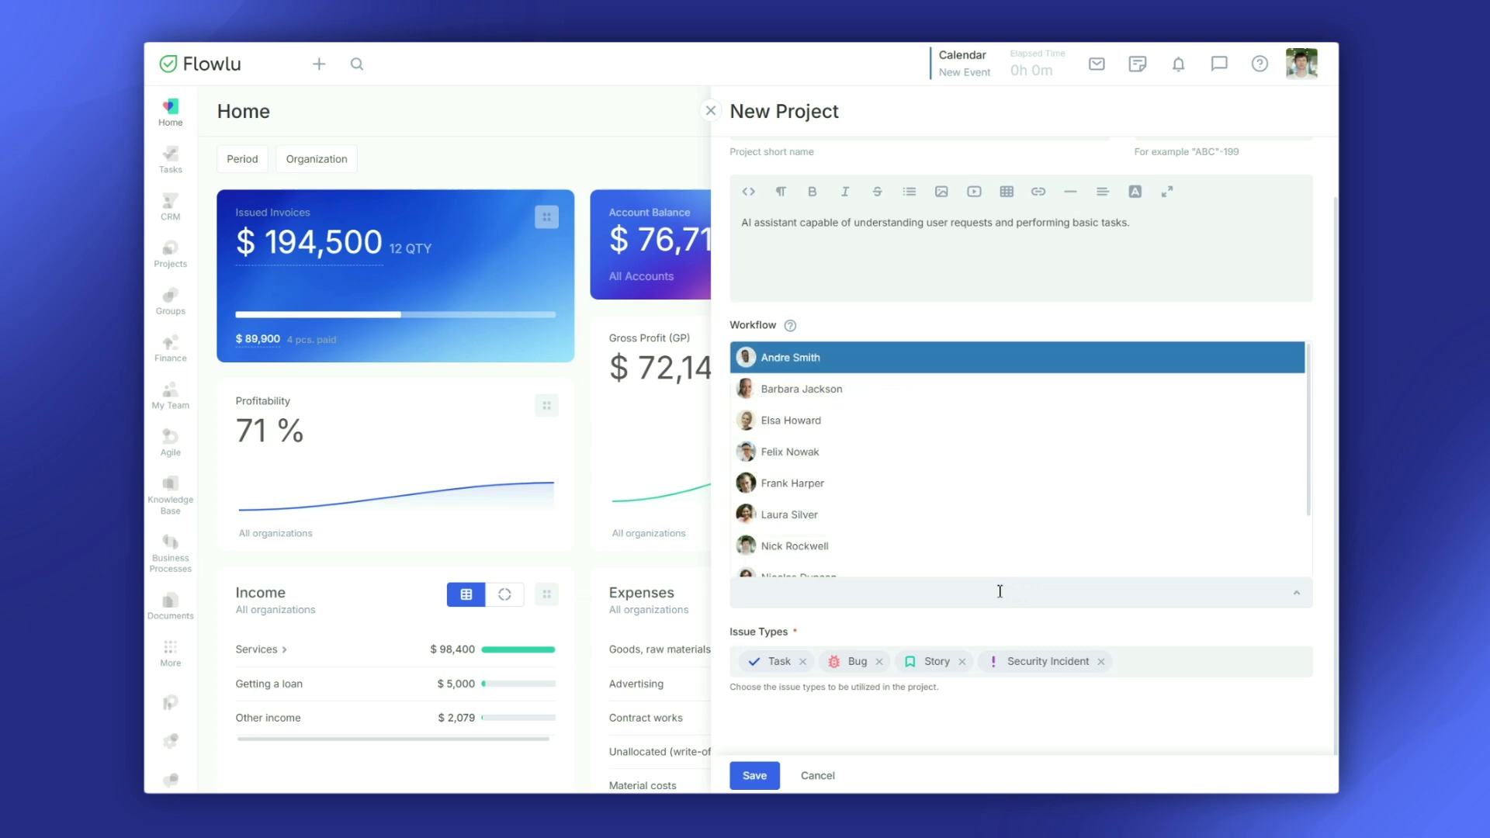
click(868, 425)
click(955, 596)
scroll(883, 493, down, 1)
click(882, 499)
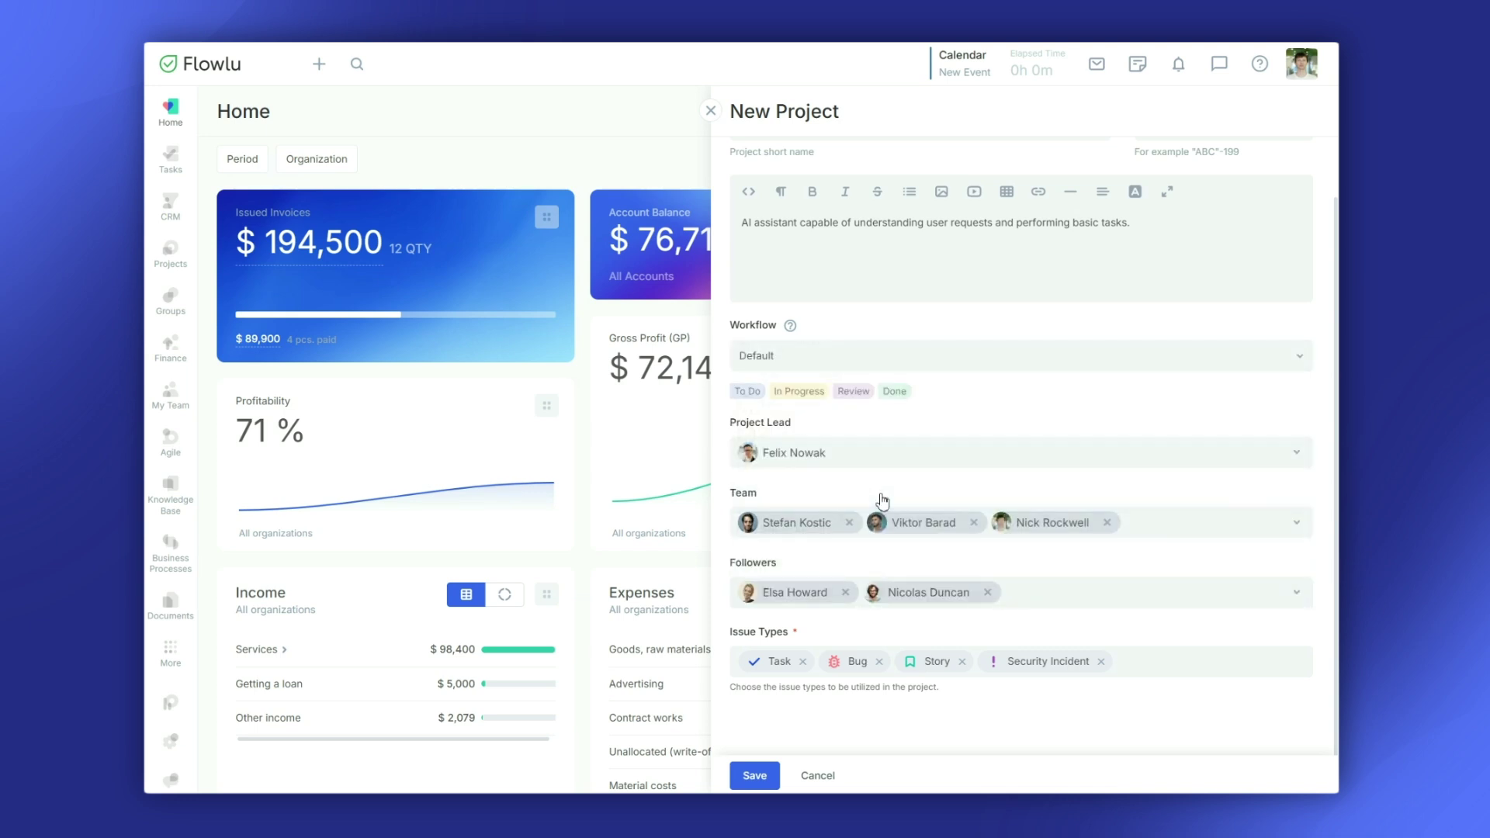
click(1139, 655)
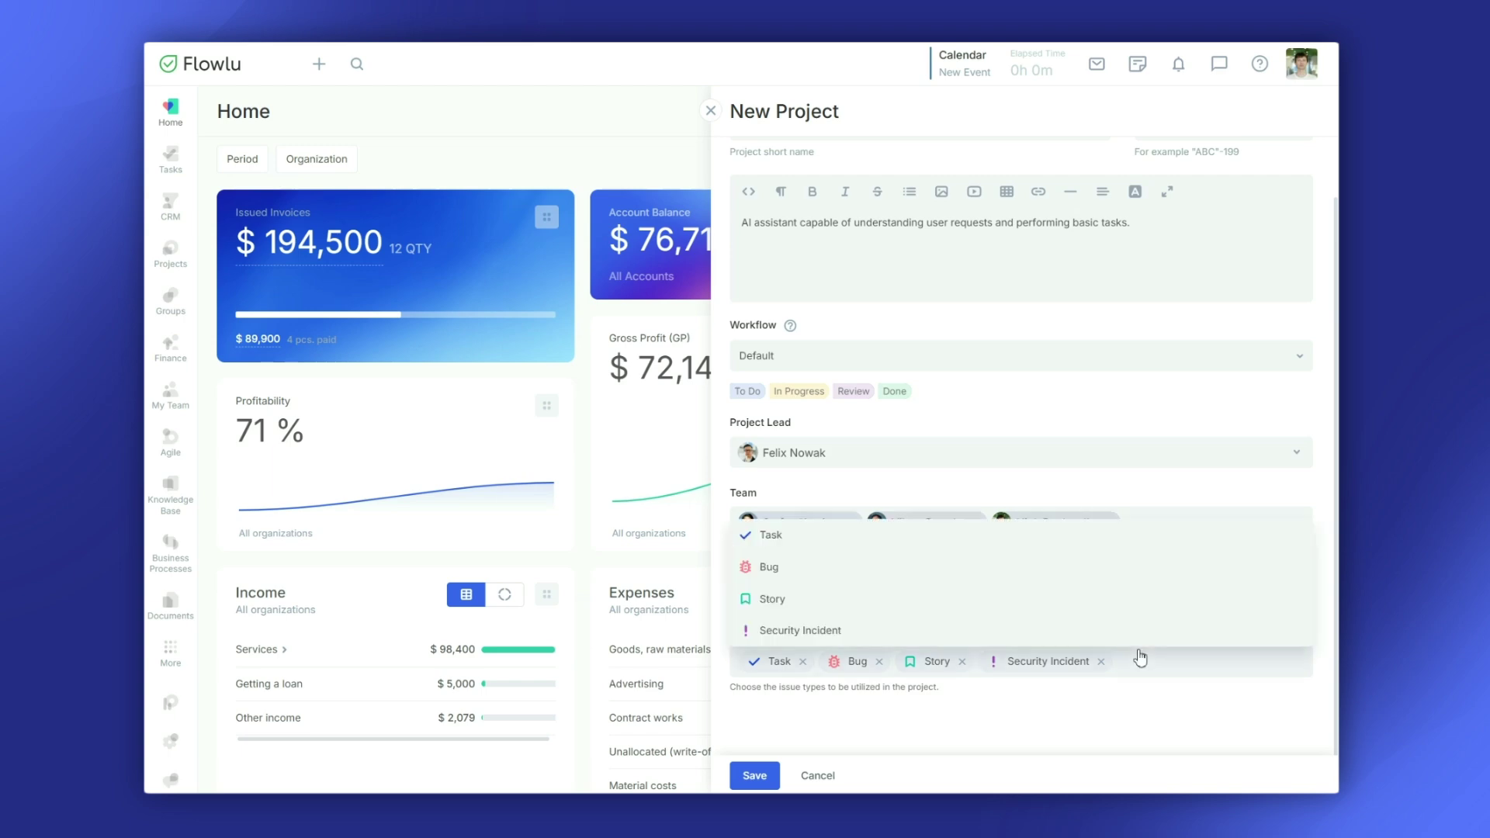
click(1129, 711)
click(768, 774)
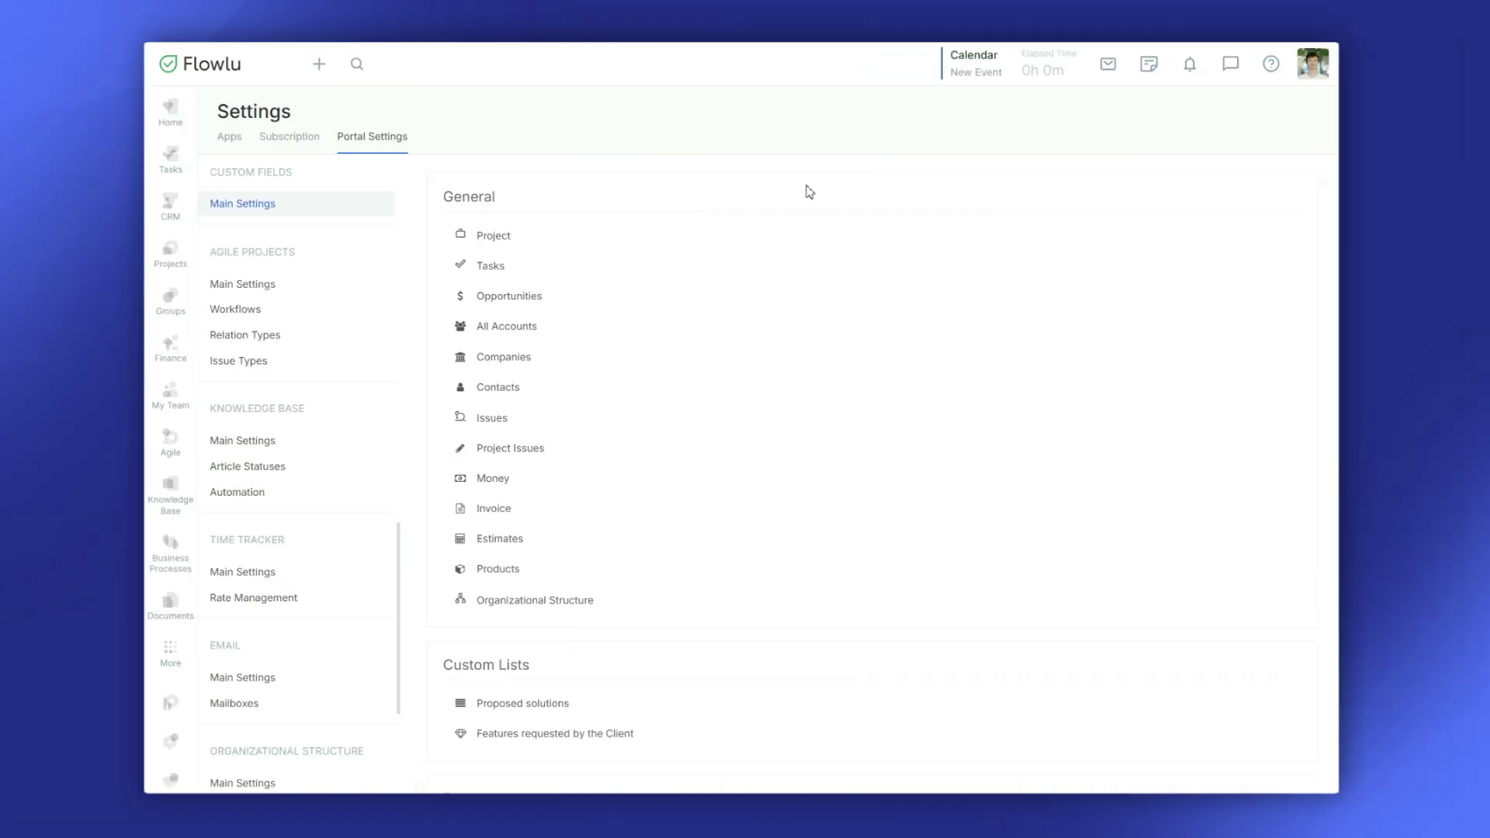
- Review the Project Issues custom fields, and open those of the AI Assistant agile project
click(572, 449)
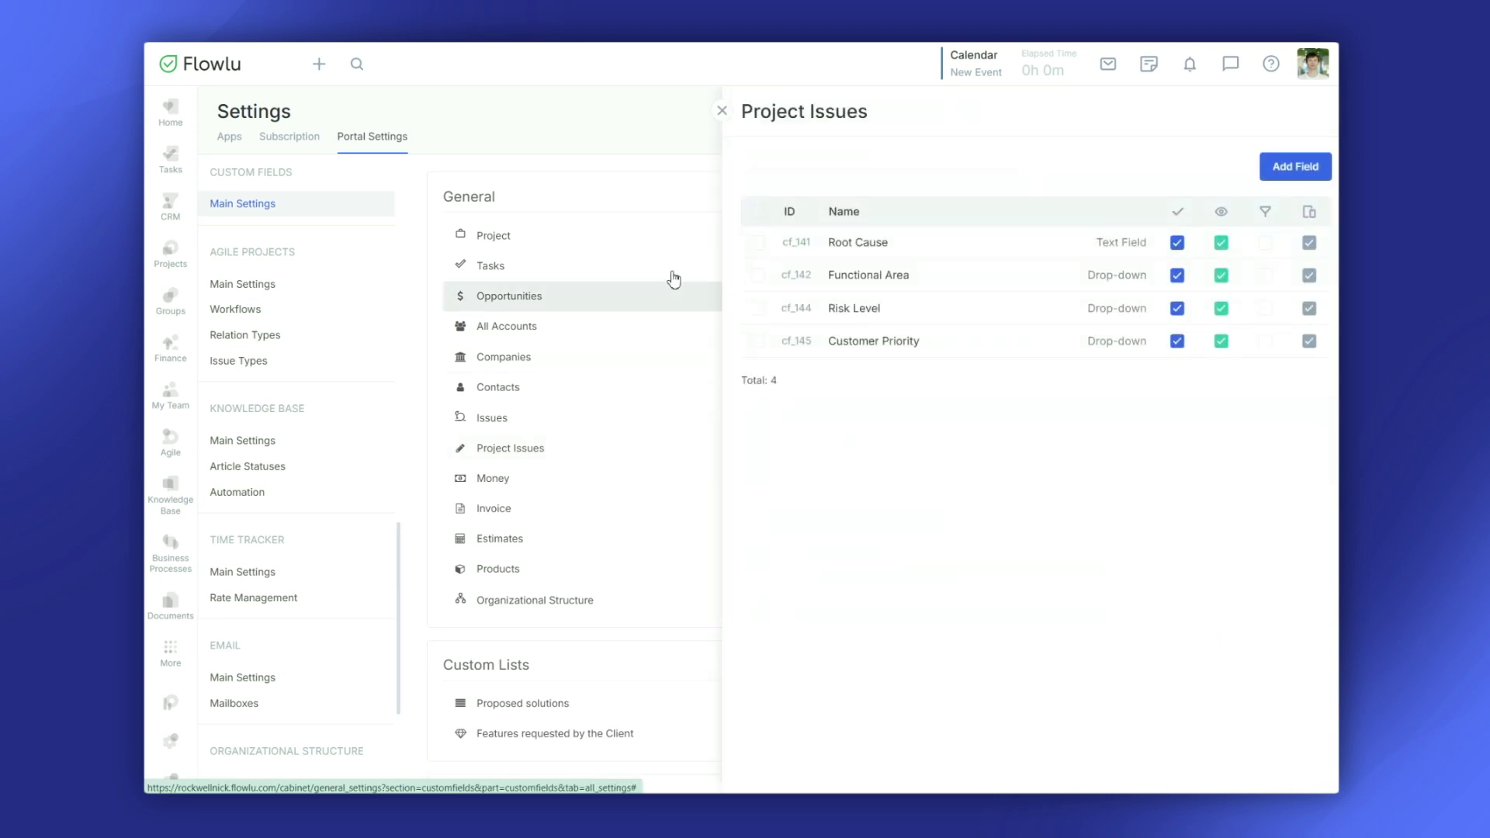
click(722, 111)
scroll(768, 397, down, 5)
scroll(768, 396, down, 3)
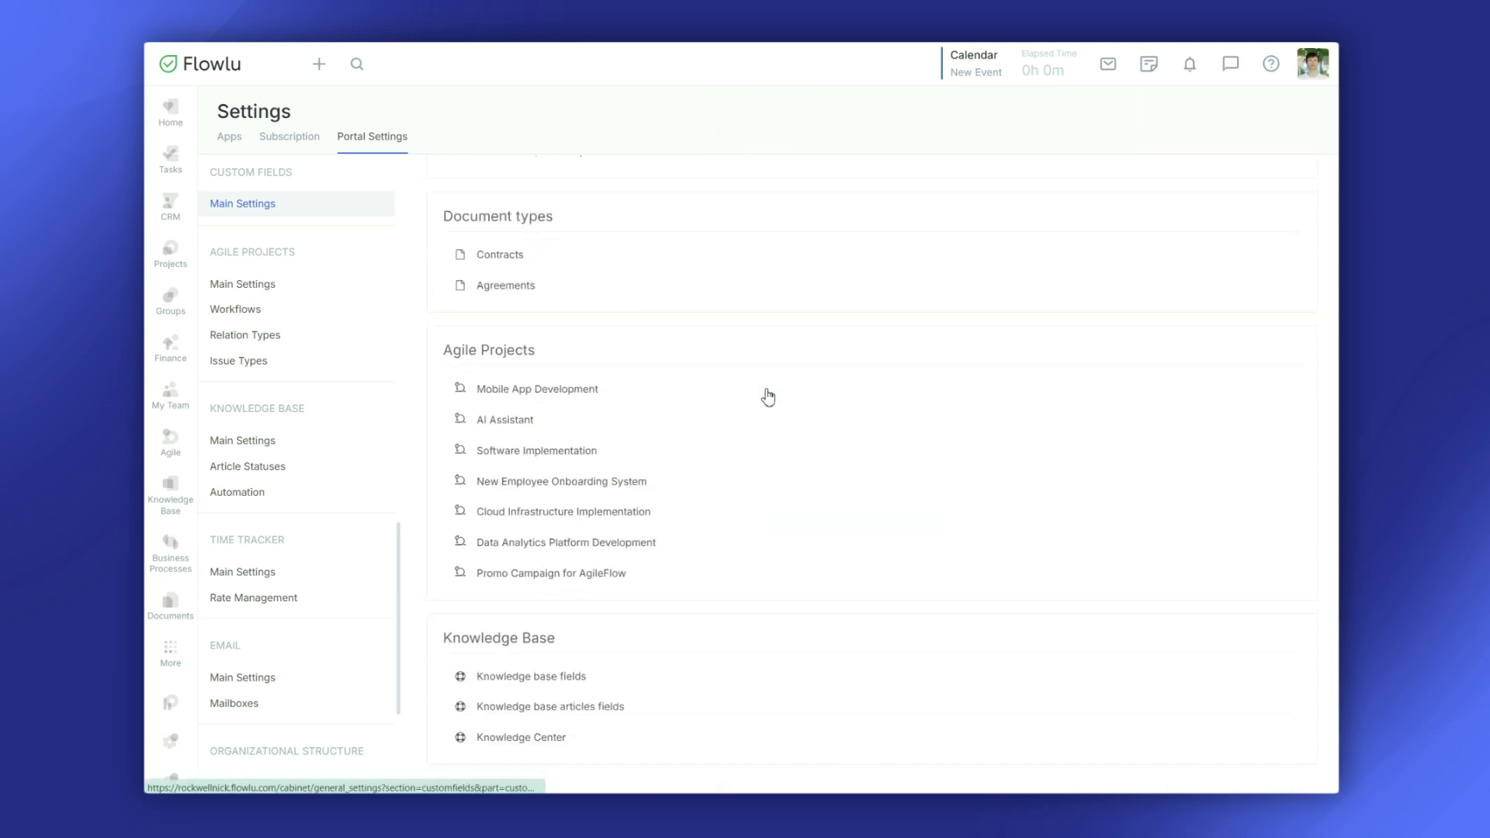
click(684, 423)
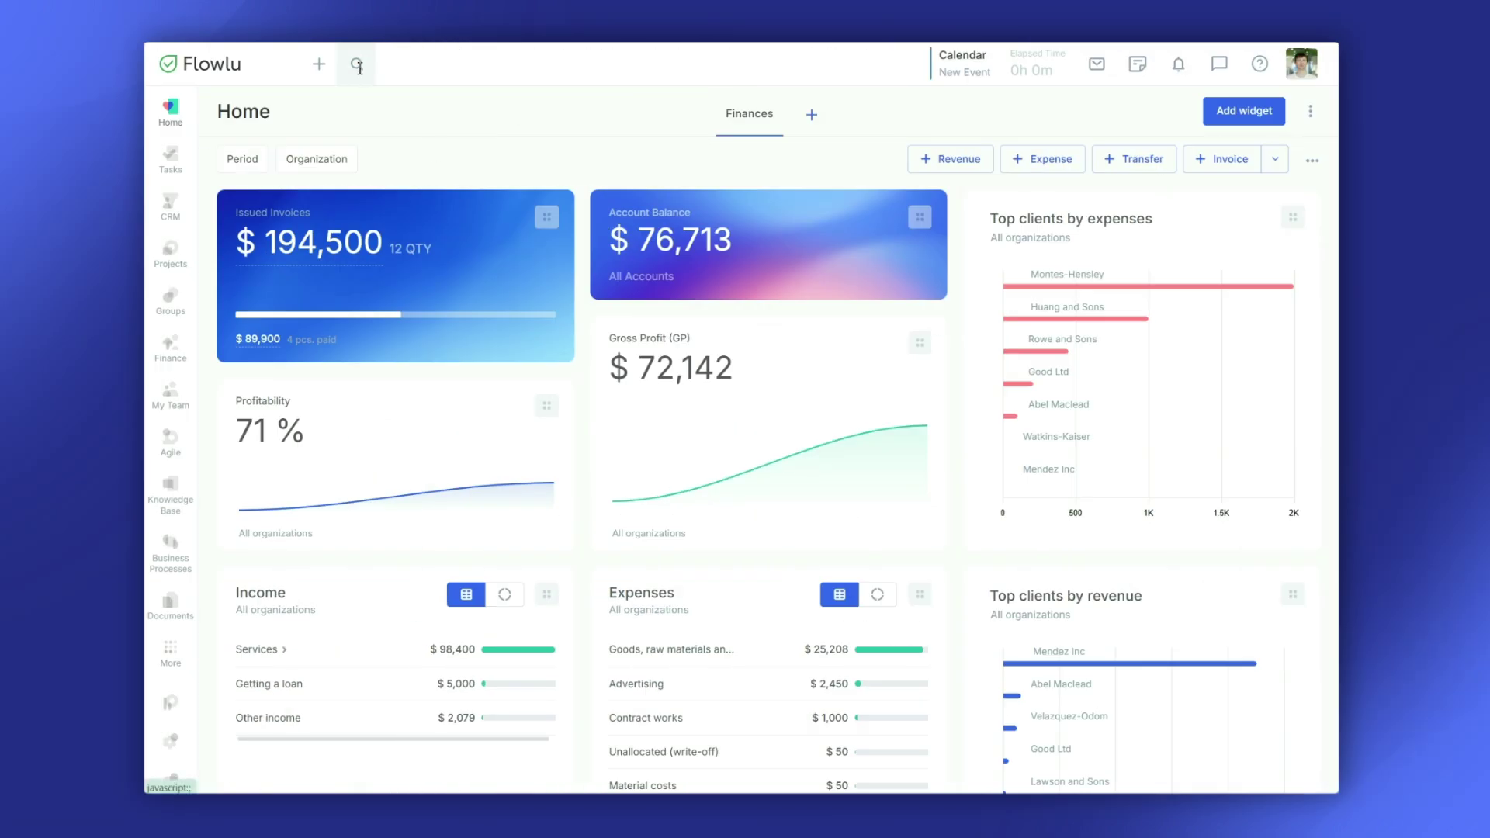
- Find the AI Assistant project, open its board from the list of all agile projects and mark it as a favorite
click(357, 65)
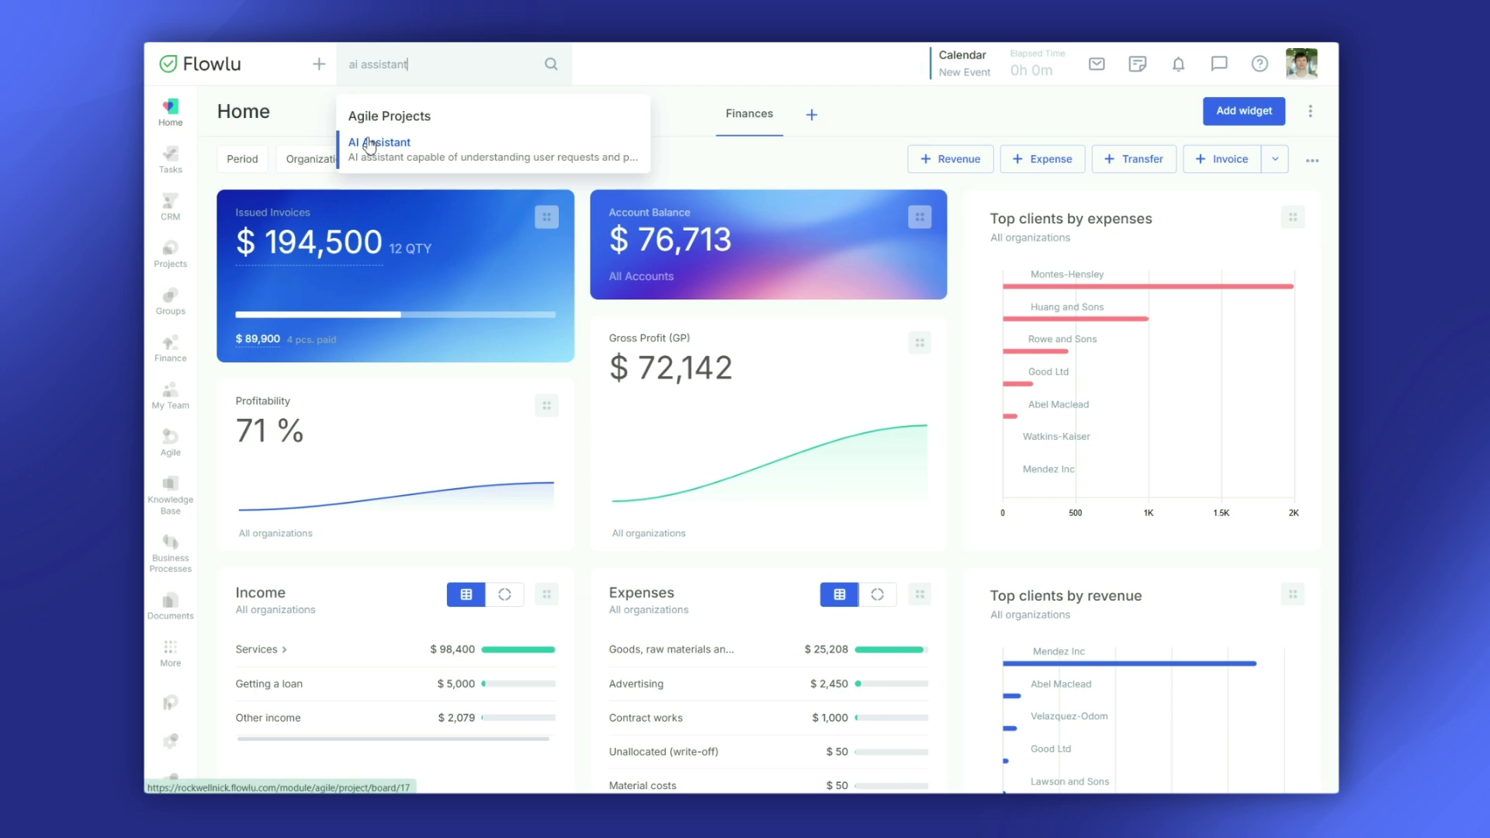
mouse_move(171, 440)
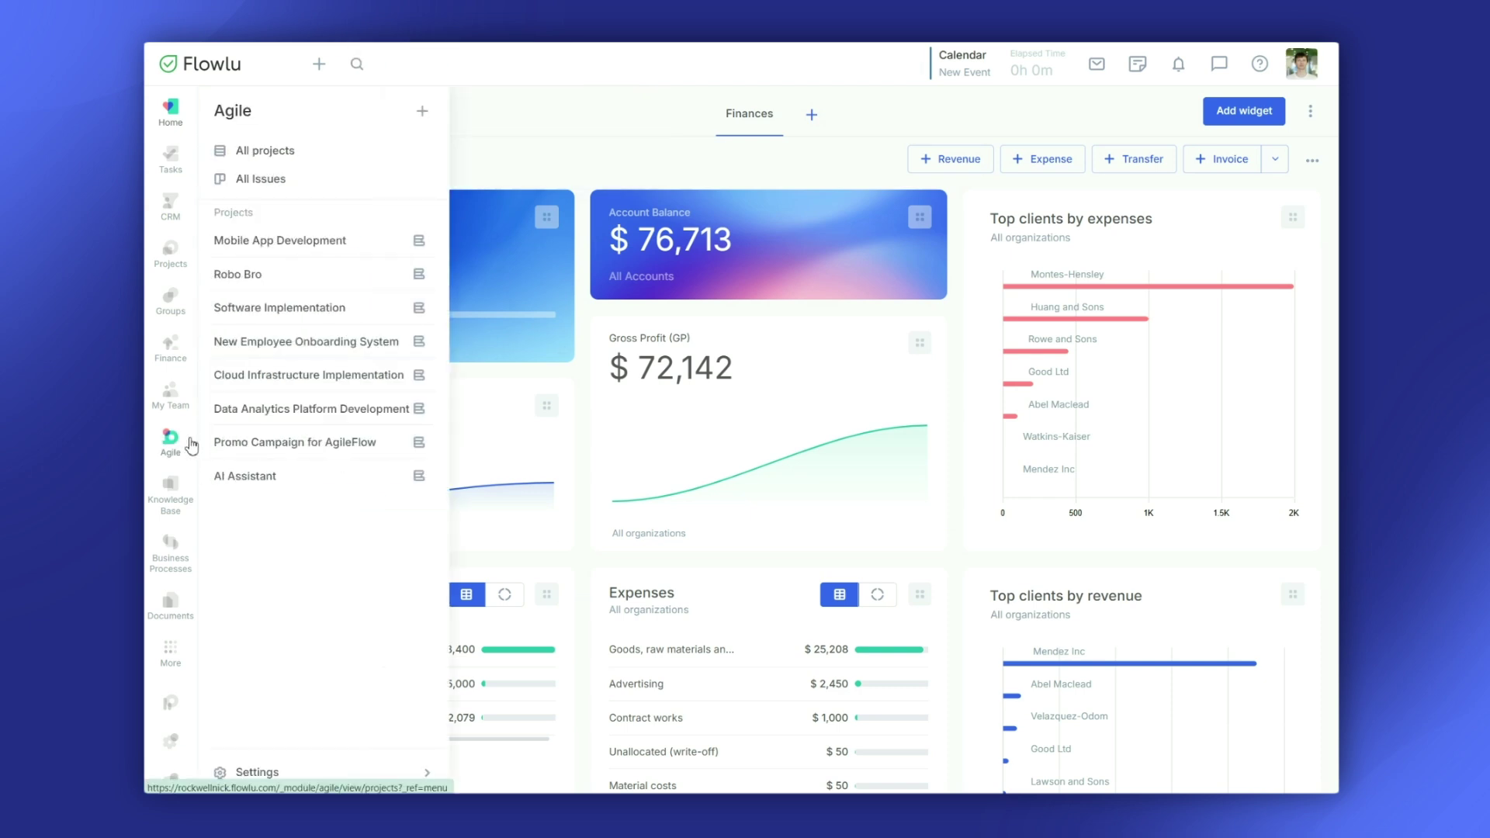
click(251, 153)
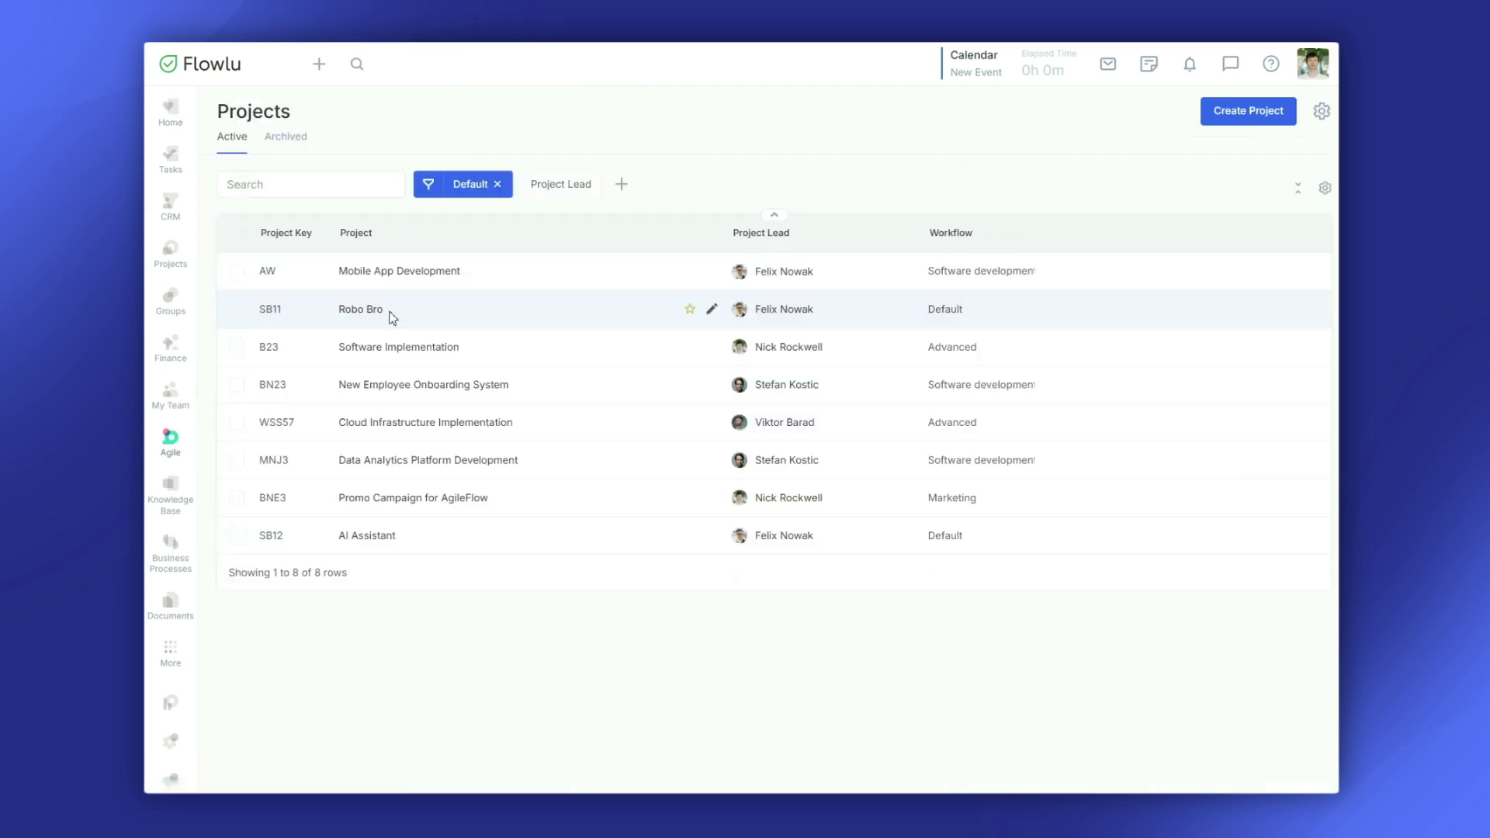
click(385, 537)
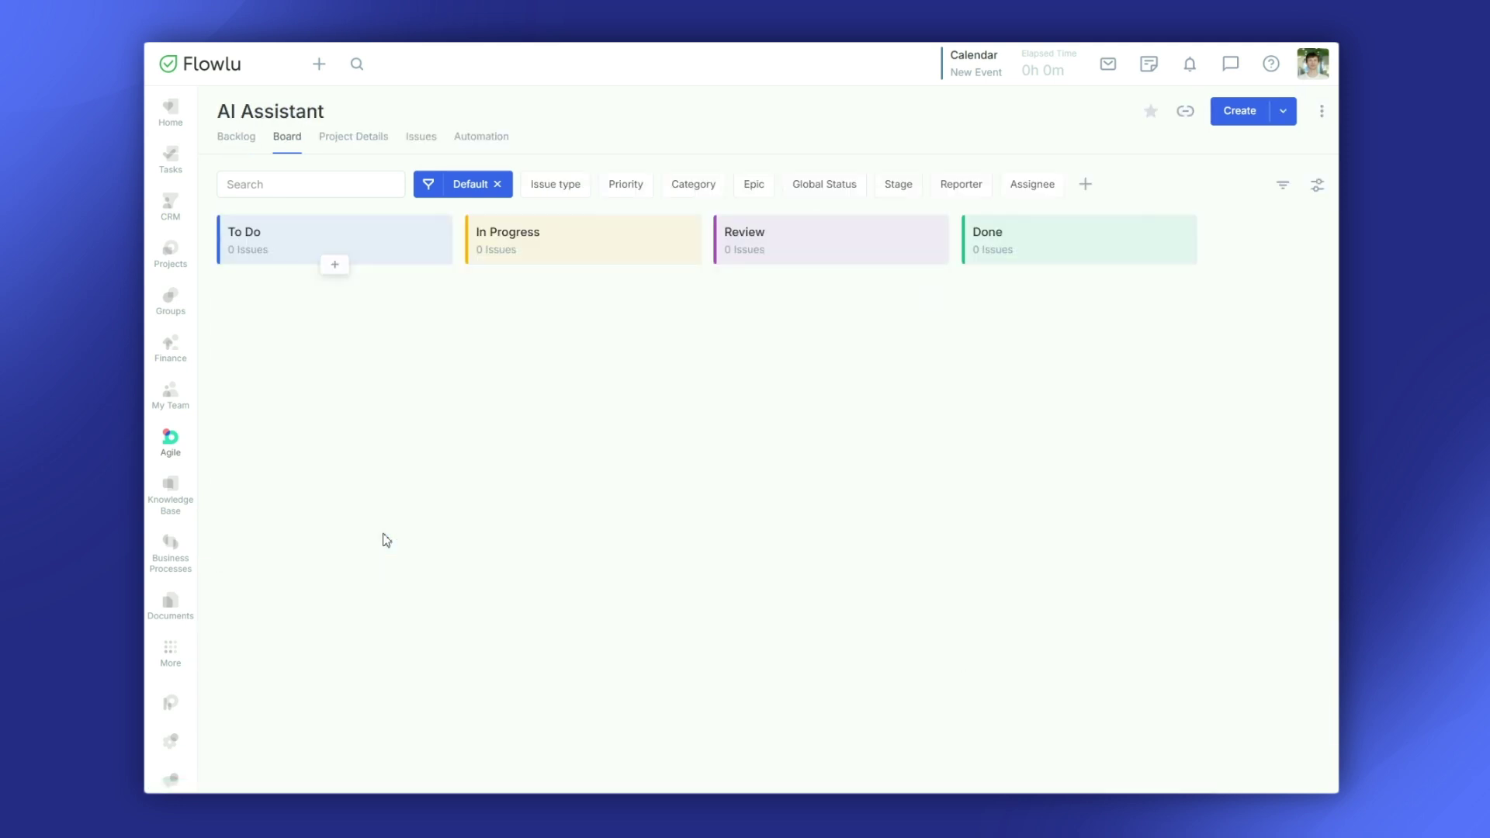
click(1151, 111)
mouse_move(177, 448)
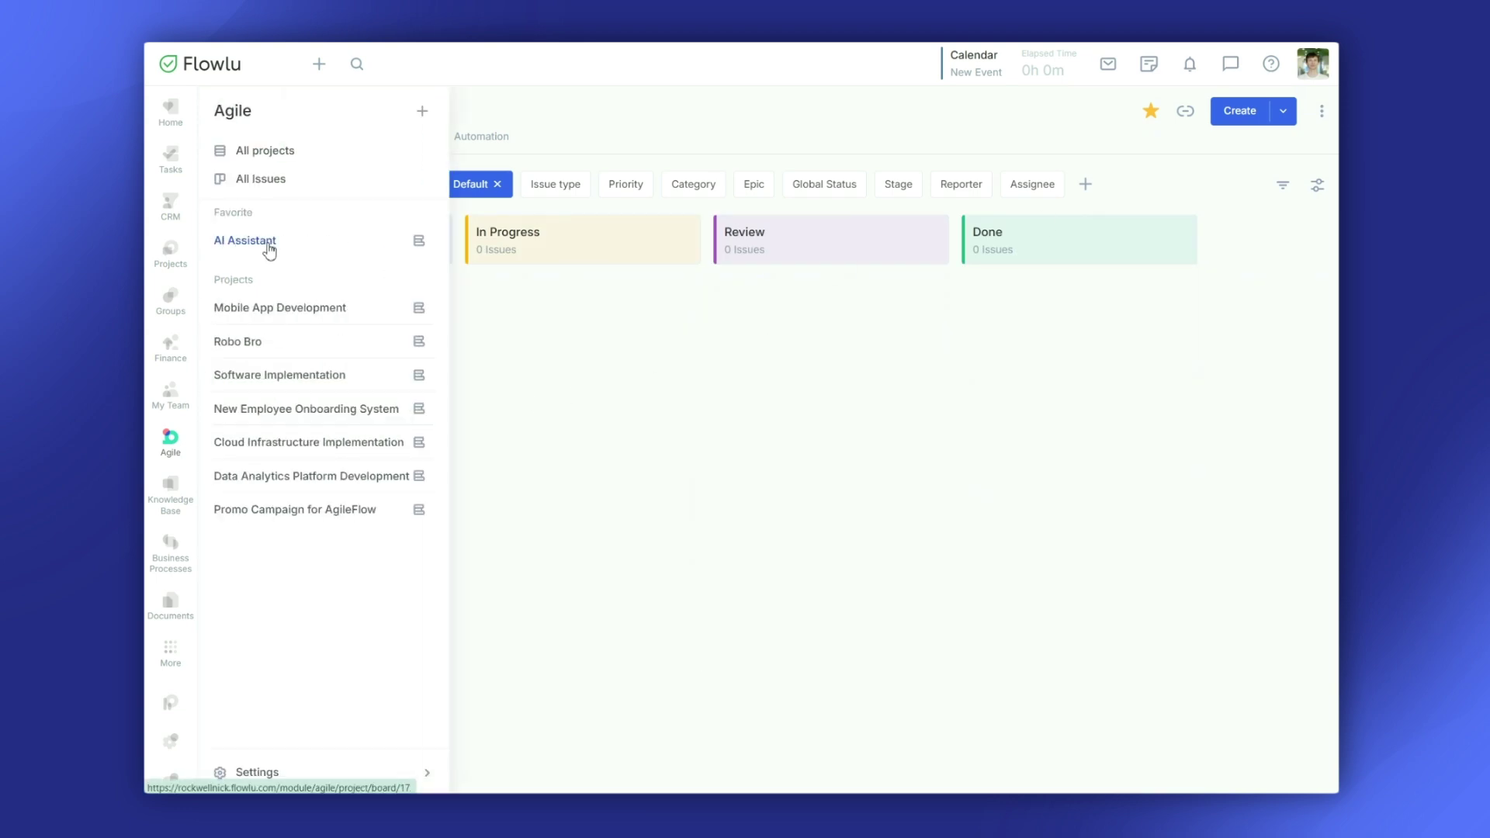
- Start a new issue titled "Train a basic NLU model for greeting intents" with type Story and High priority
click(1220, 119)
text(Train a basic NLU model for greeting intents)
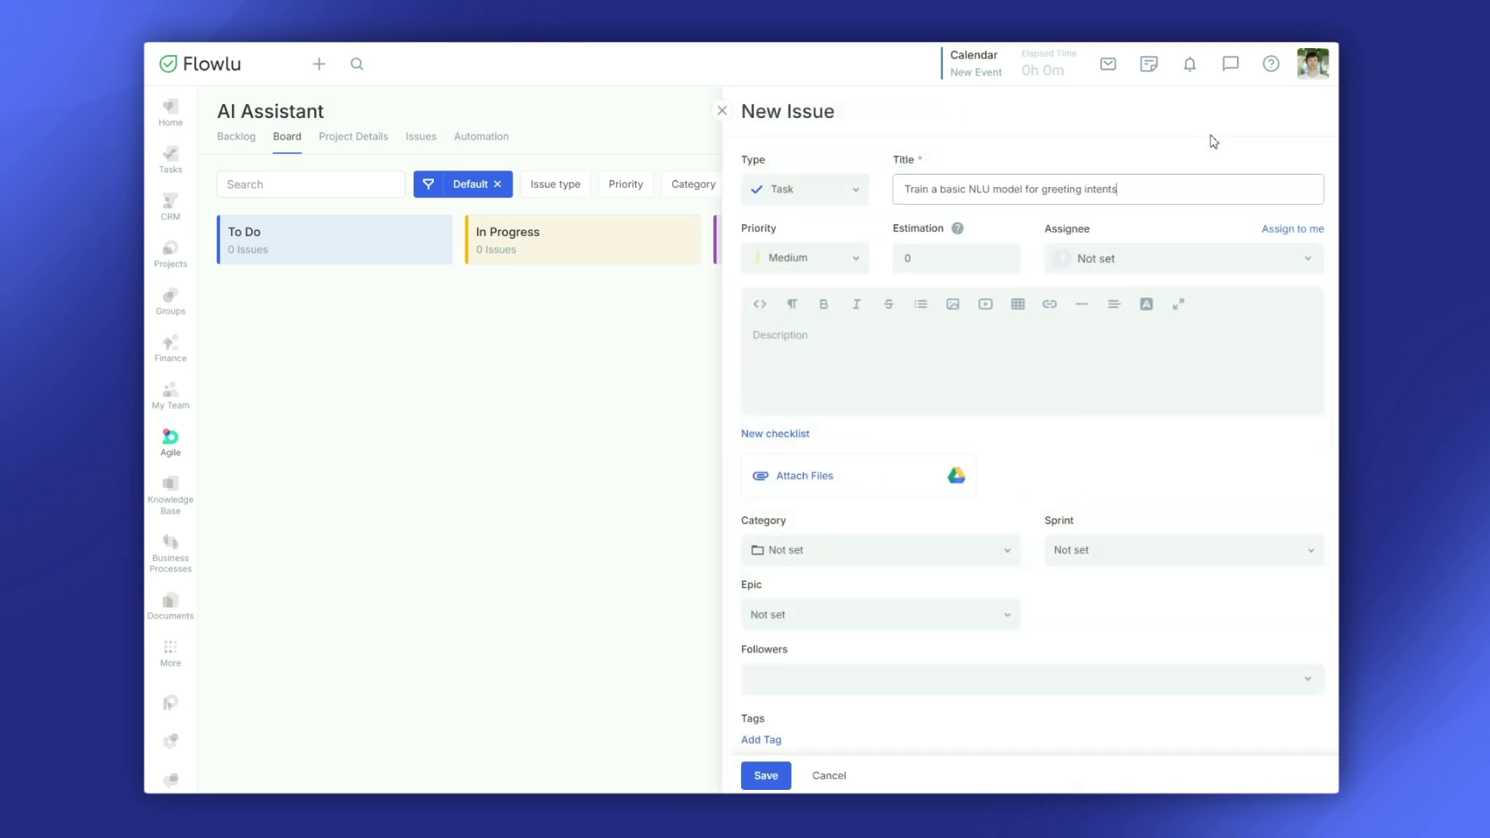
click(850, 190)
click(830, 284)
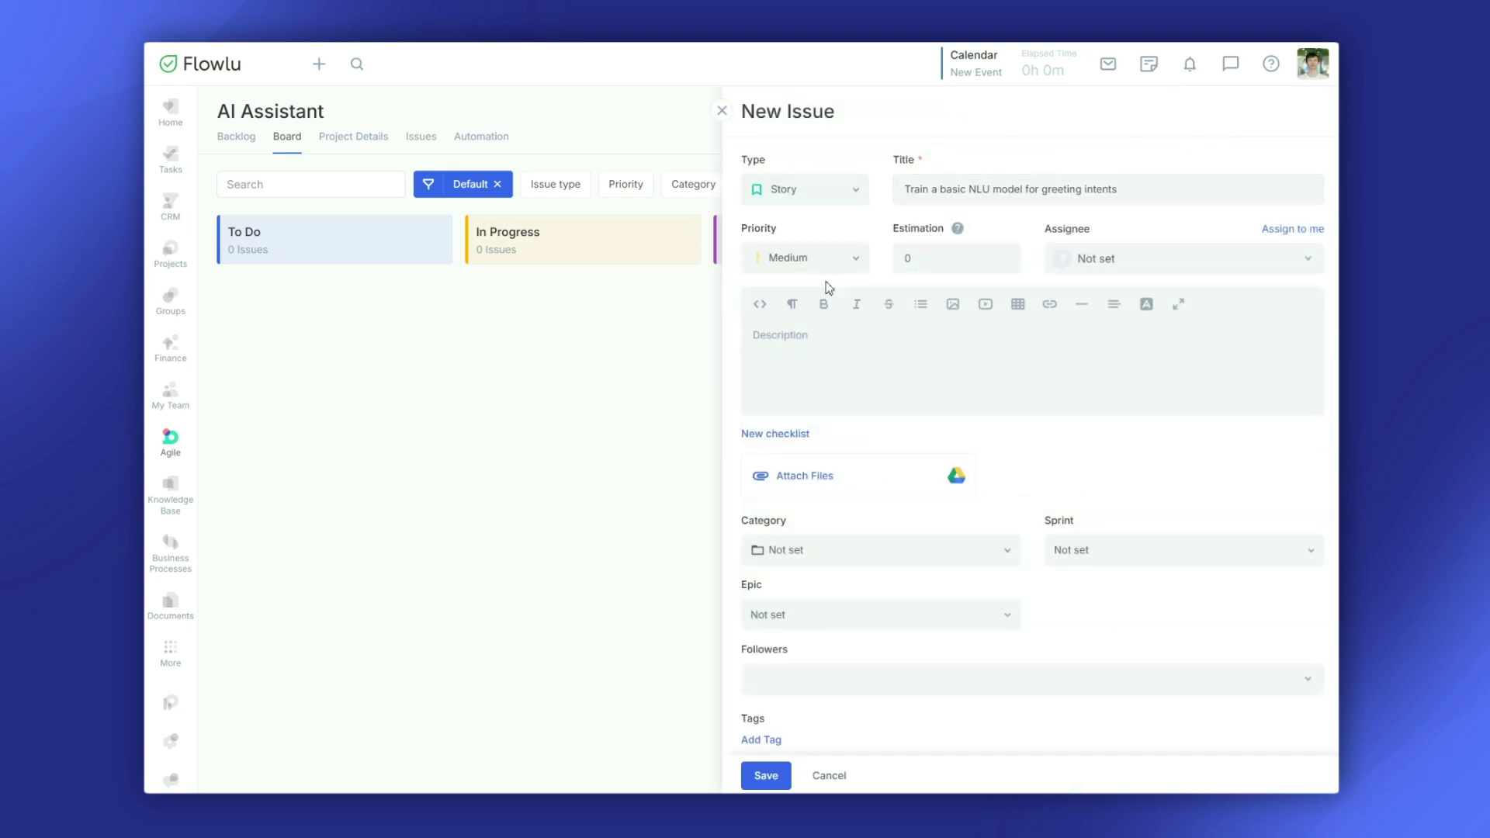
click(819, 270)
click(813, 351)
- Set the estimation to 10, choose an assignee and describe the issue as "Train a basic NLU model to recognize and classify greeting intents."
click(920, 255)
text(10)
click(1085, 259)
click(1093, 433)
click(1068, 393)
text(Train a basic NLU model to recognize and classify greeting intents.)
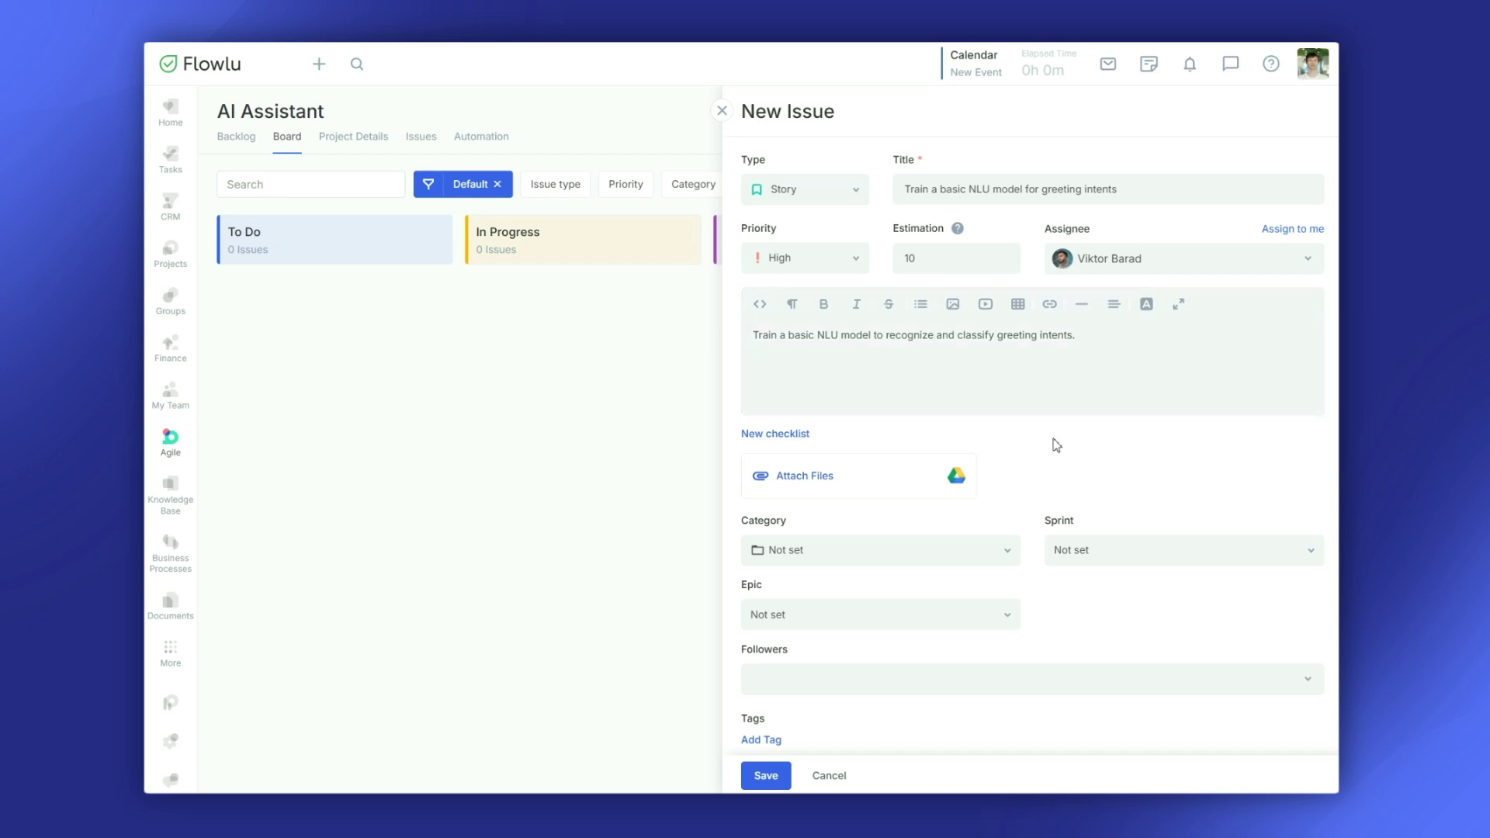
- Add a "Definition of Done" checklist with the items "Data ready", "Model trained" and "Evaluation done"
click(802, 444)
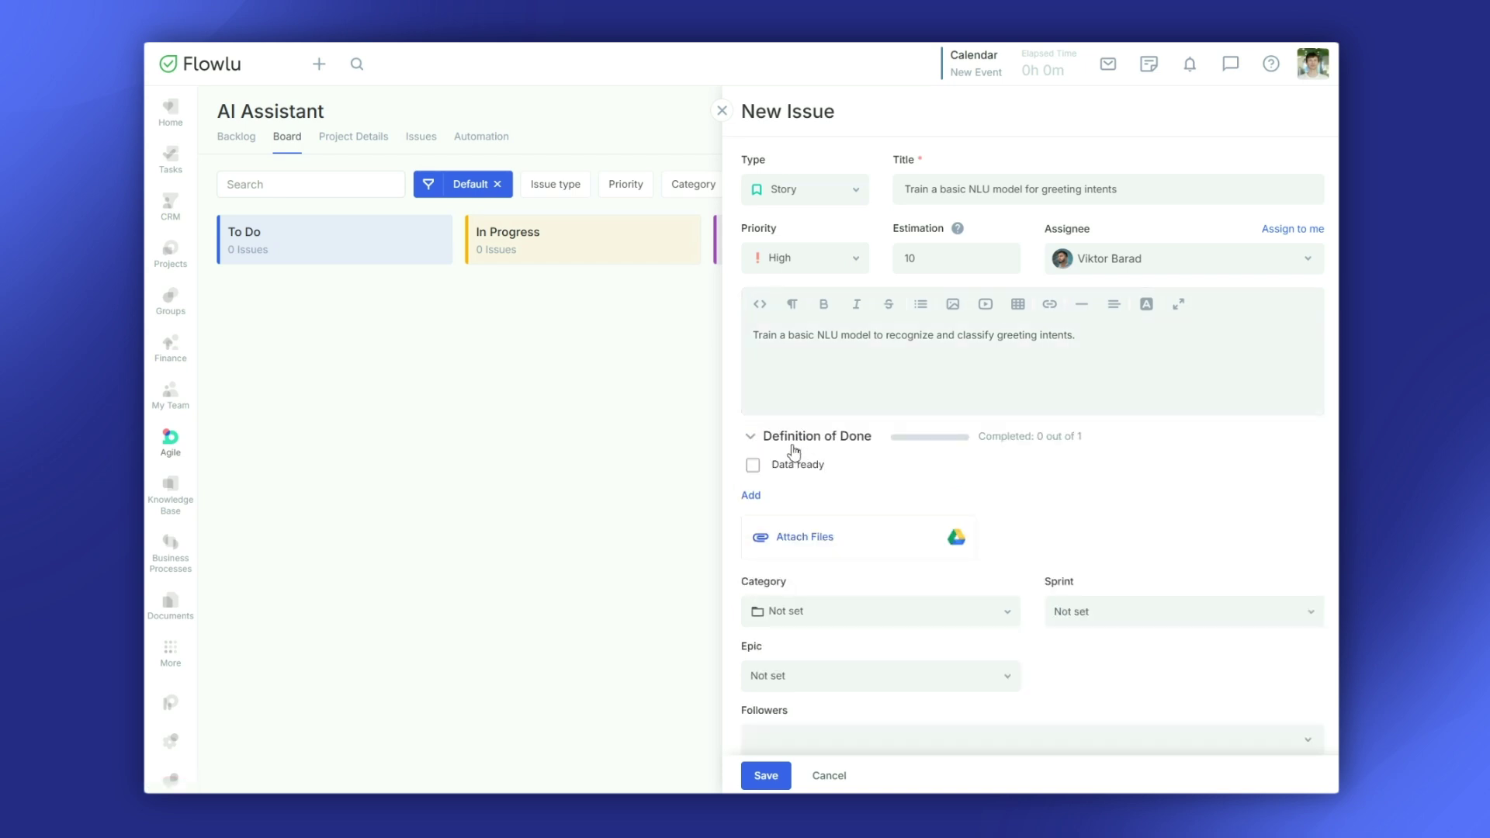
click(757, 499)
text(Model trained)
key(Return)
text(Evaluation done)
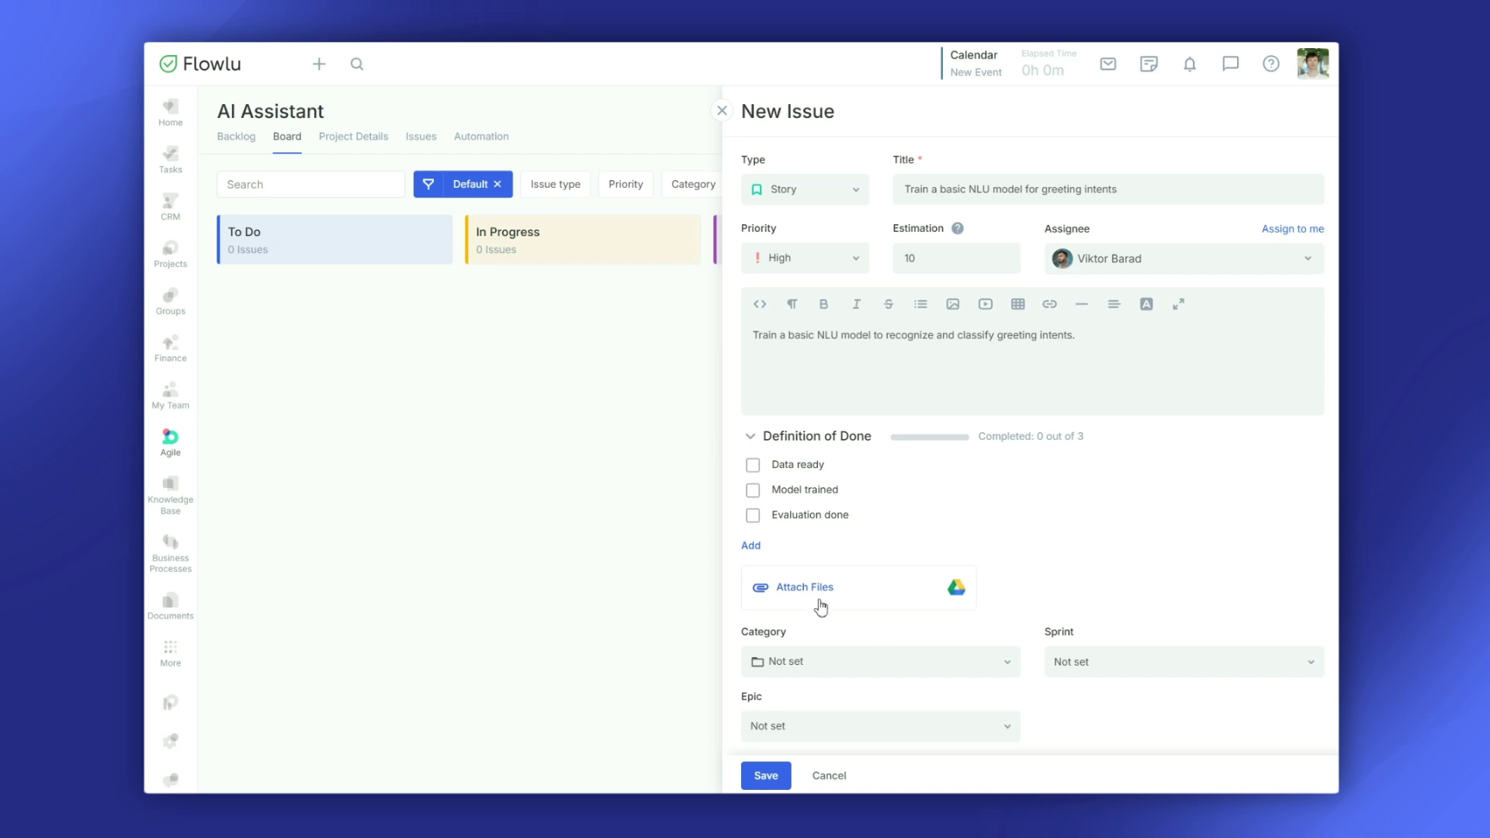
- Assign the new issue to the AI Training category
scroll(830, 620, down, 3)
scroll(842, 604, down, 1)
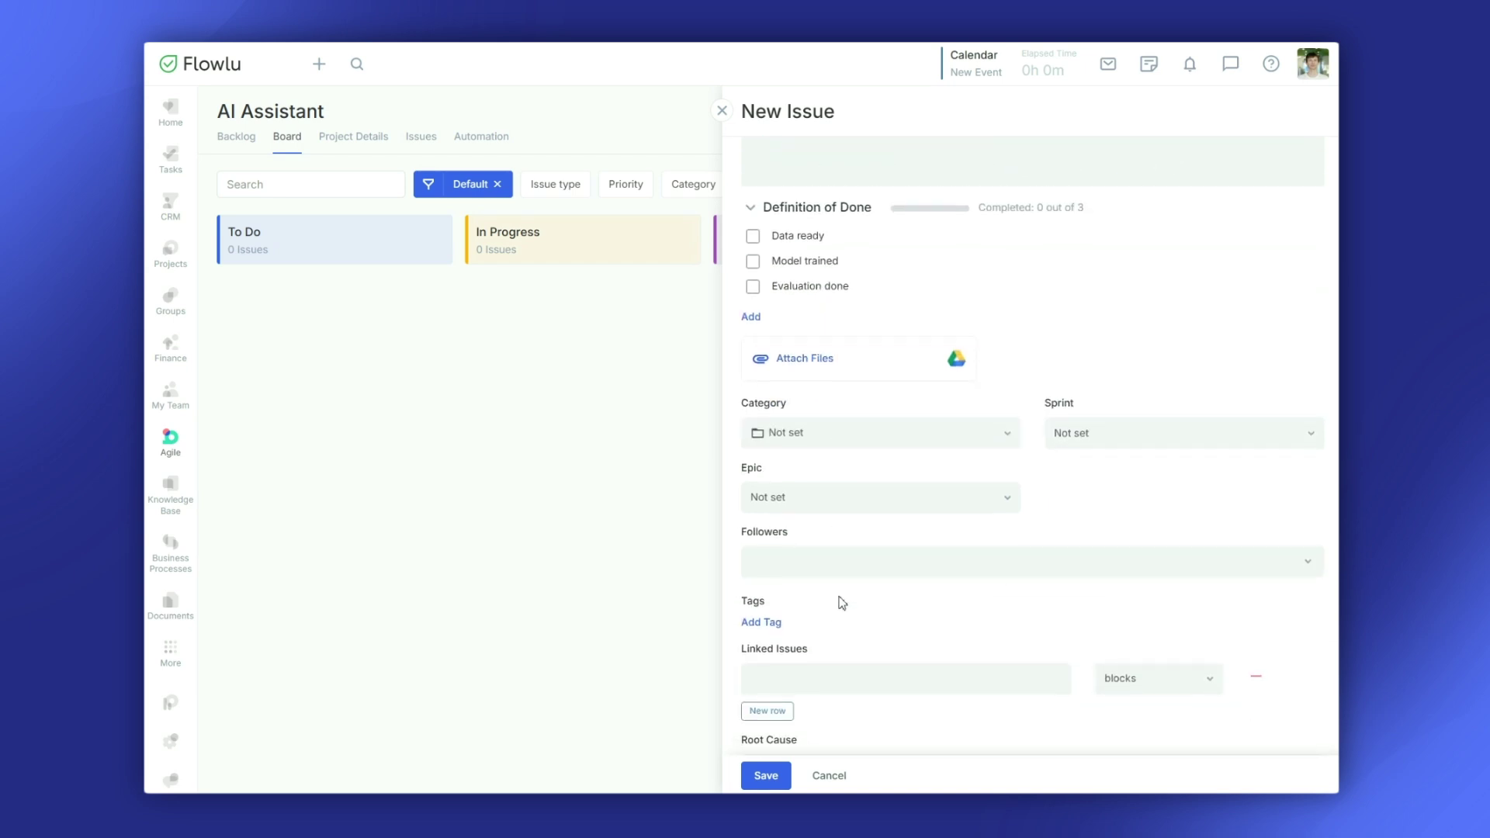
click(850, 439)
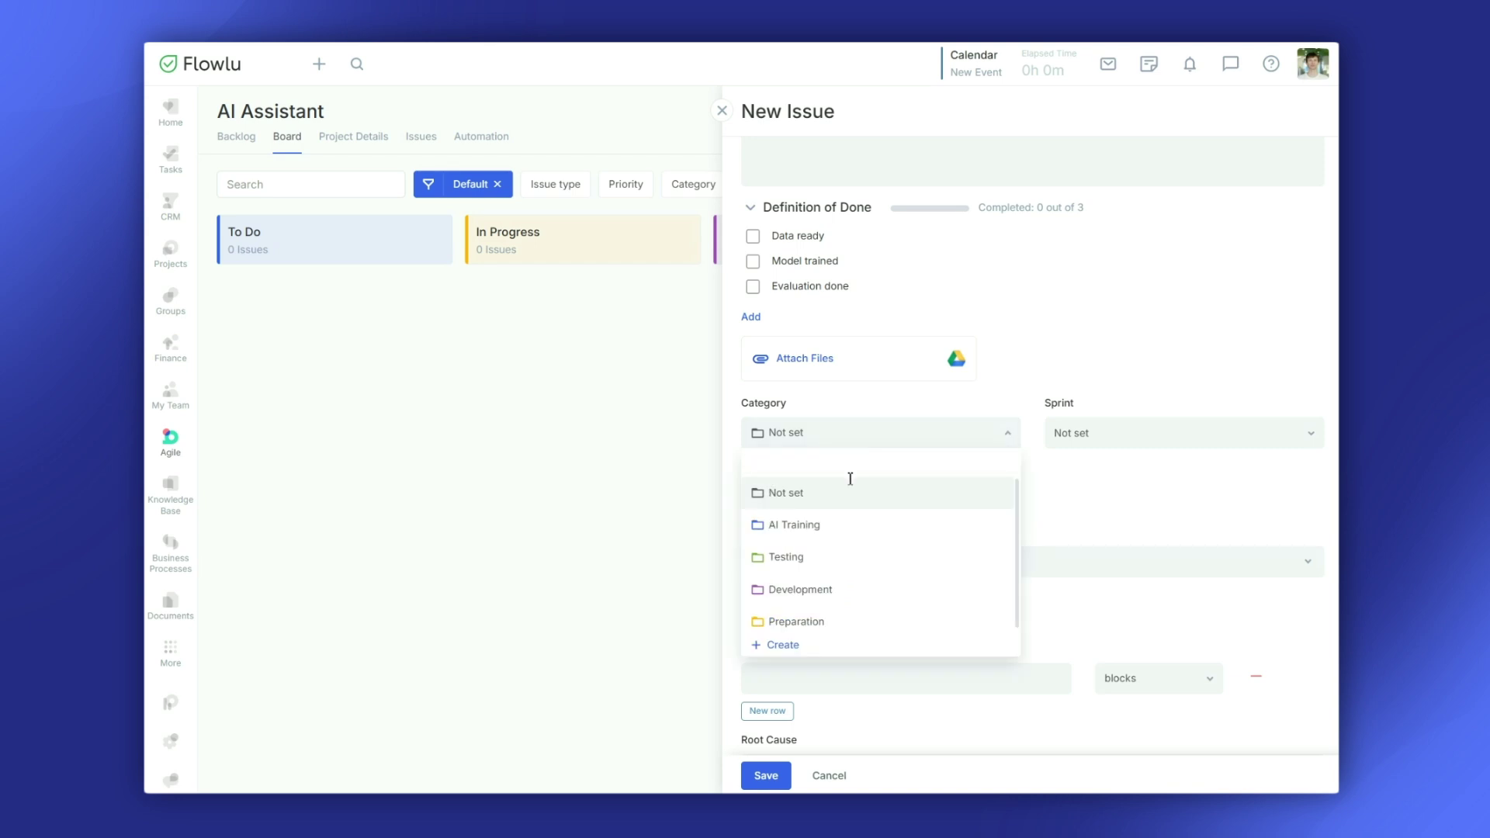
click(842, 525)
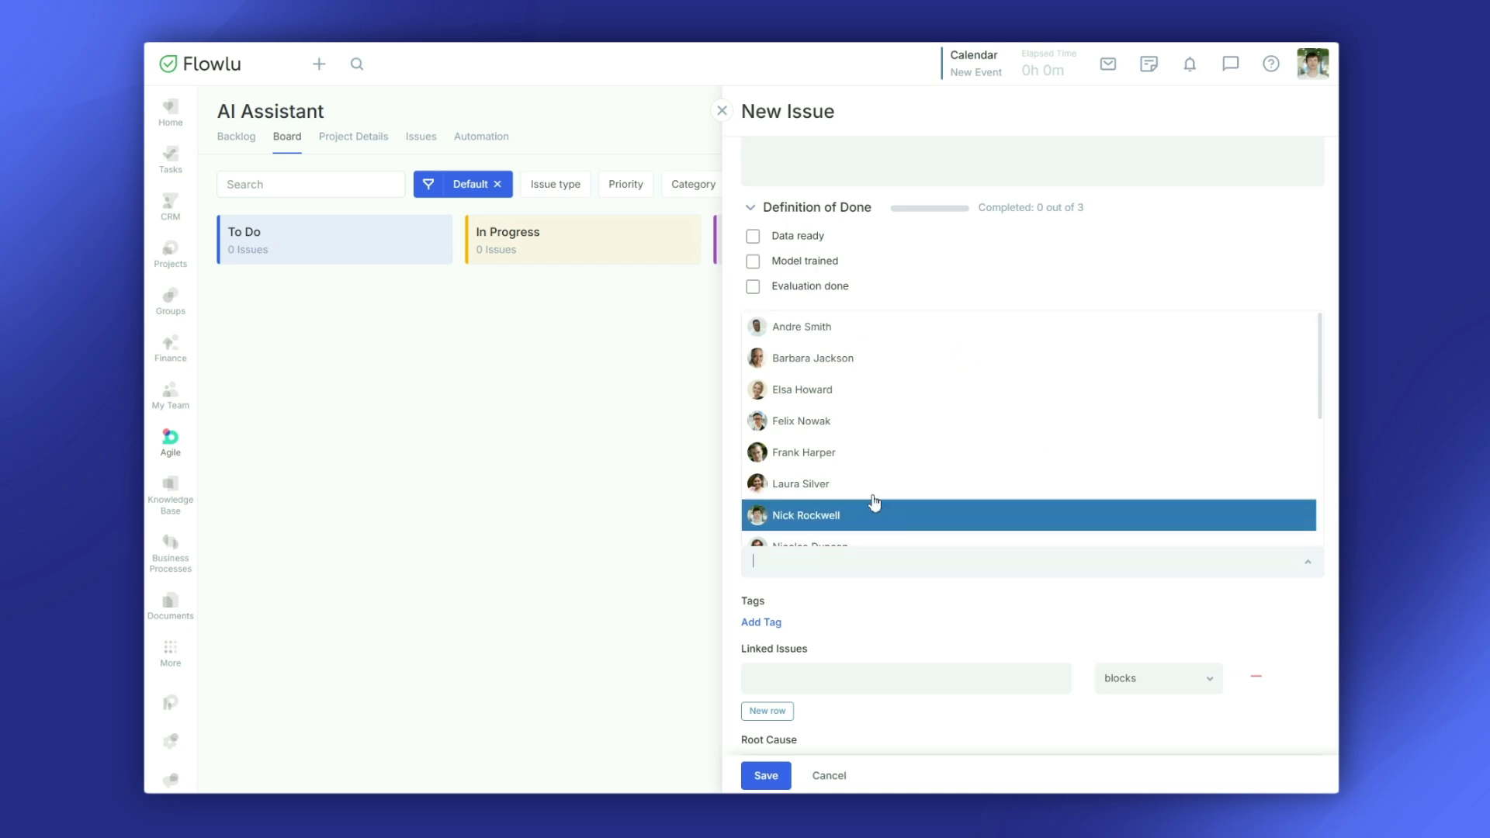
- Add two followers and the "development" tag to the new issue
click(853, 420)
click(884, 562)
click(854, 485)
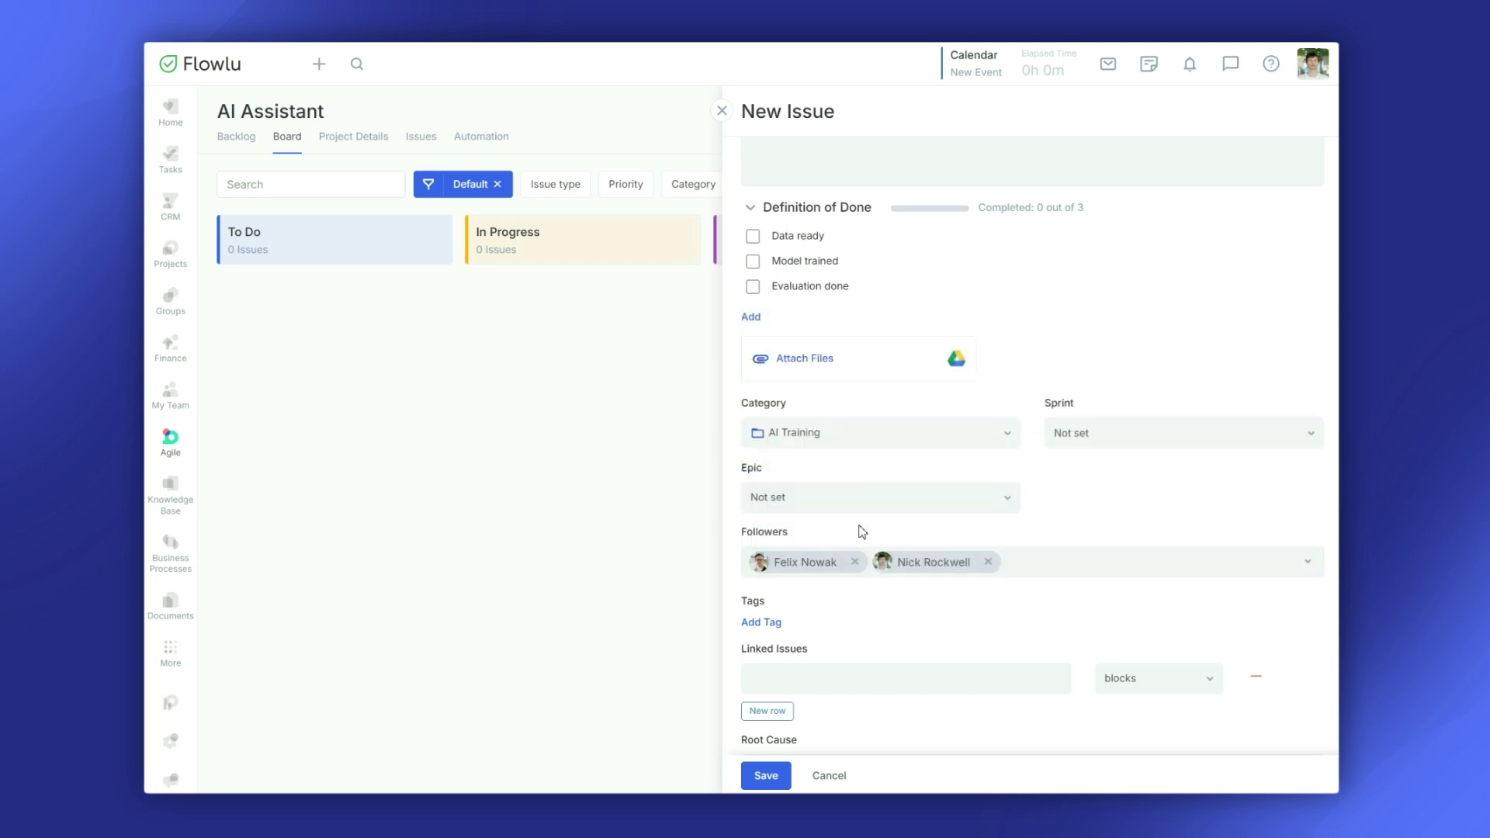
click(768, 623)
click(809, 487)
- Set the customer priority to P1, the AI model type to NLU and the training data source to "Public dataset"
scroll(809, 490, down, 4)
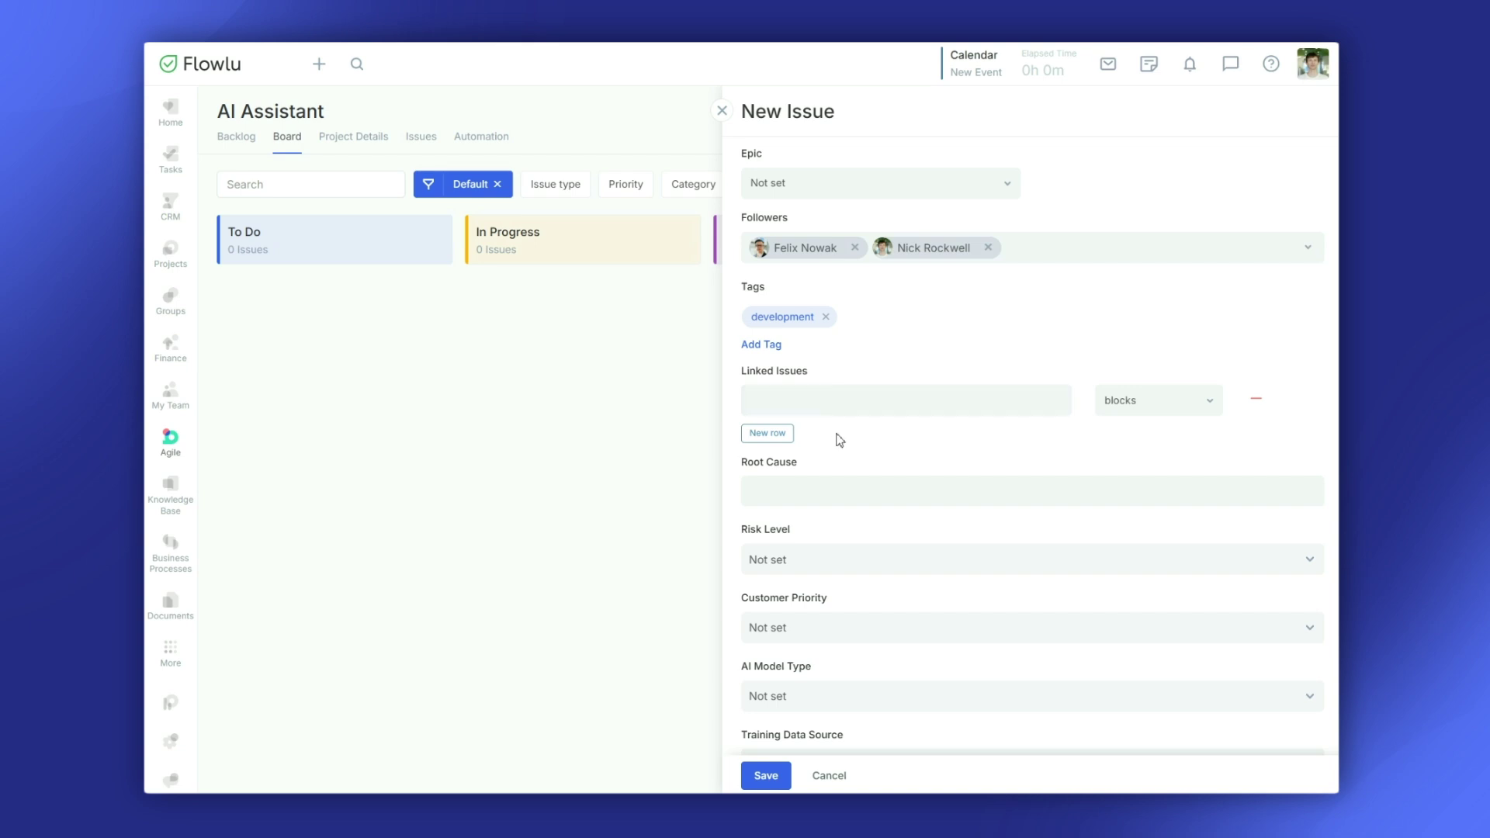
scroll(840, 441, down, 3)
click(842, 437)
click(819, 530)
click(824, 509)
click(808, 633)
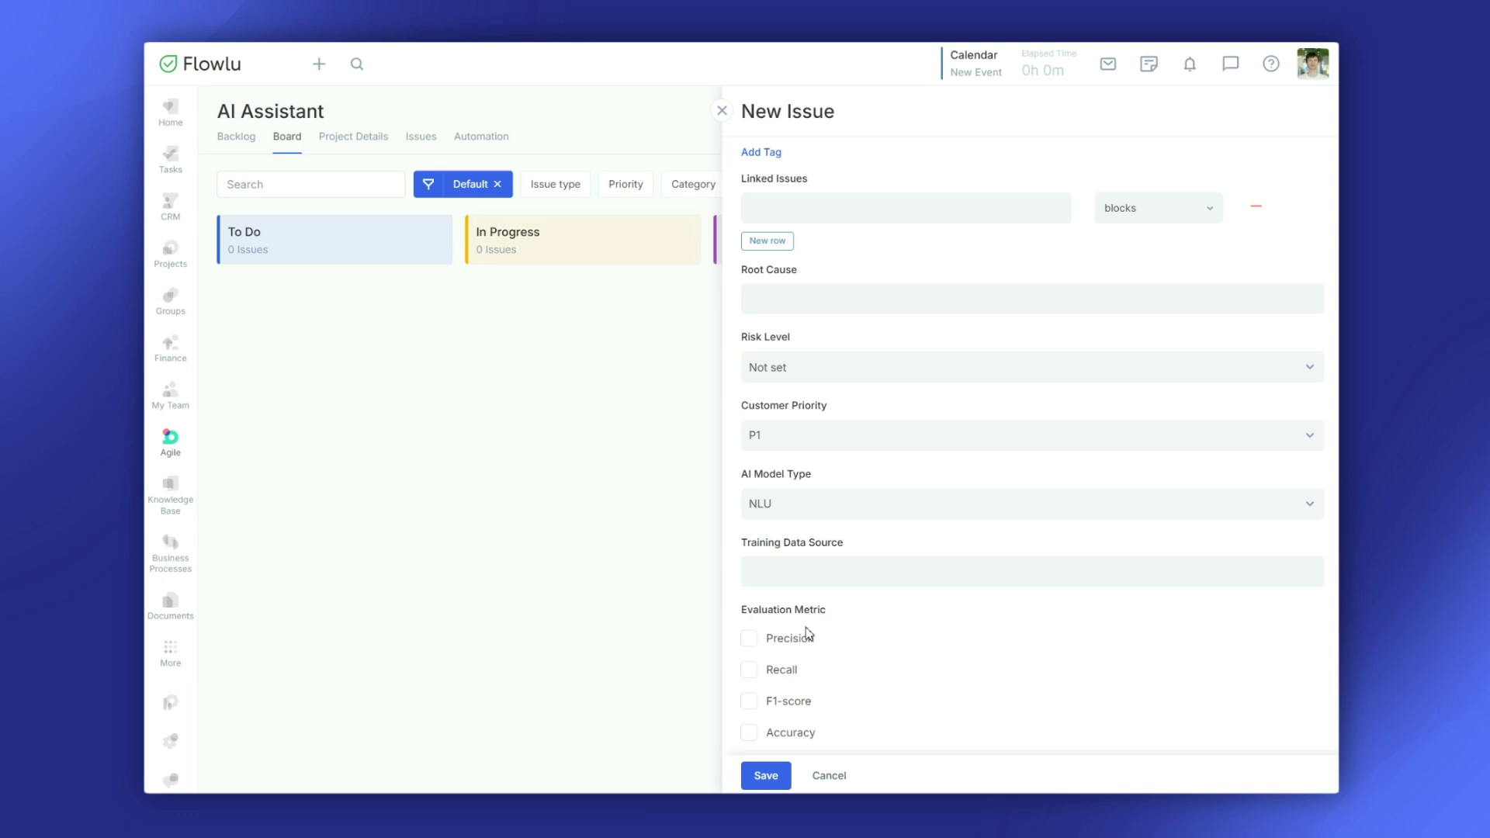
scroll(809, 634, down, 1)
click(825, 529)
text(Public dataset)
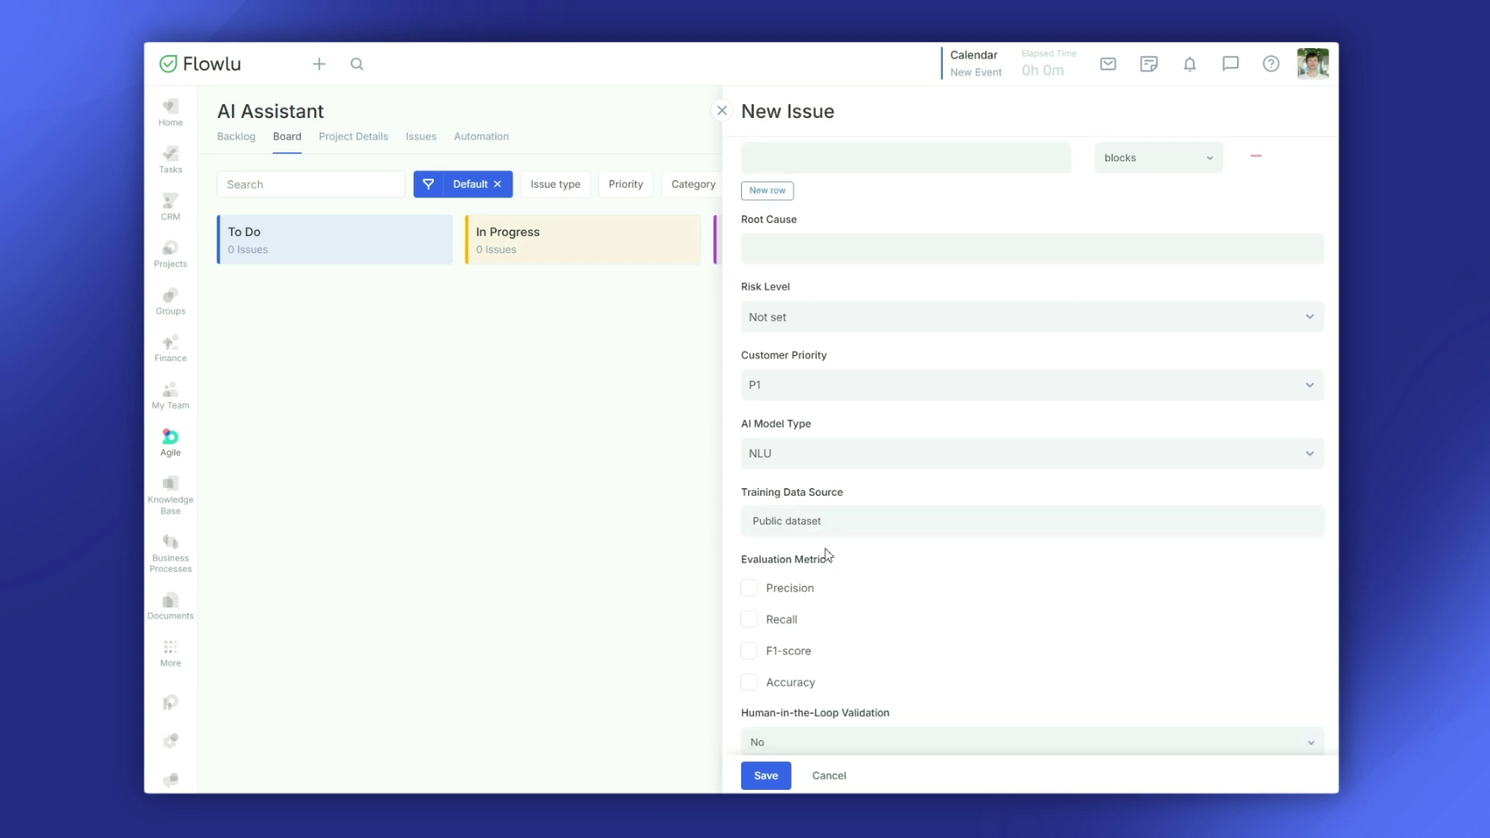
- Choose the Human-in-the-Loop Validation option and save the new issue
scroll(829, 556, down, 1)
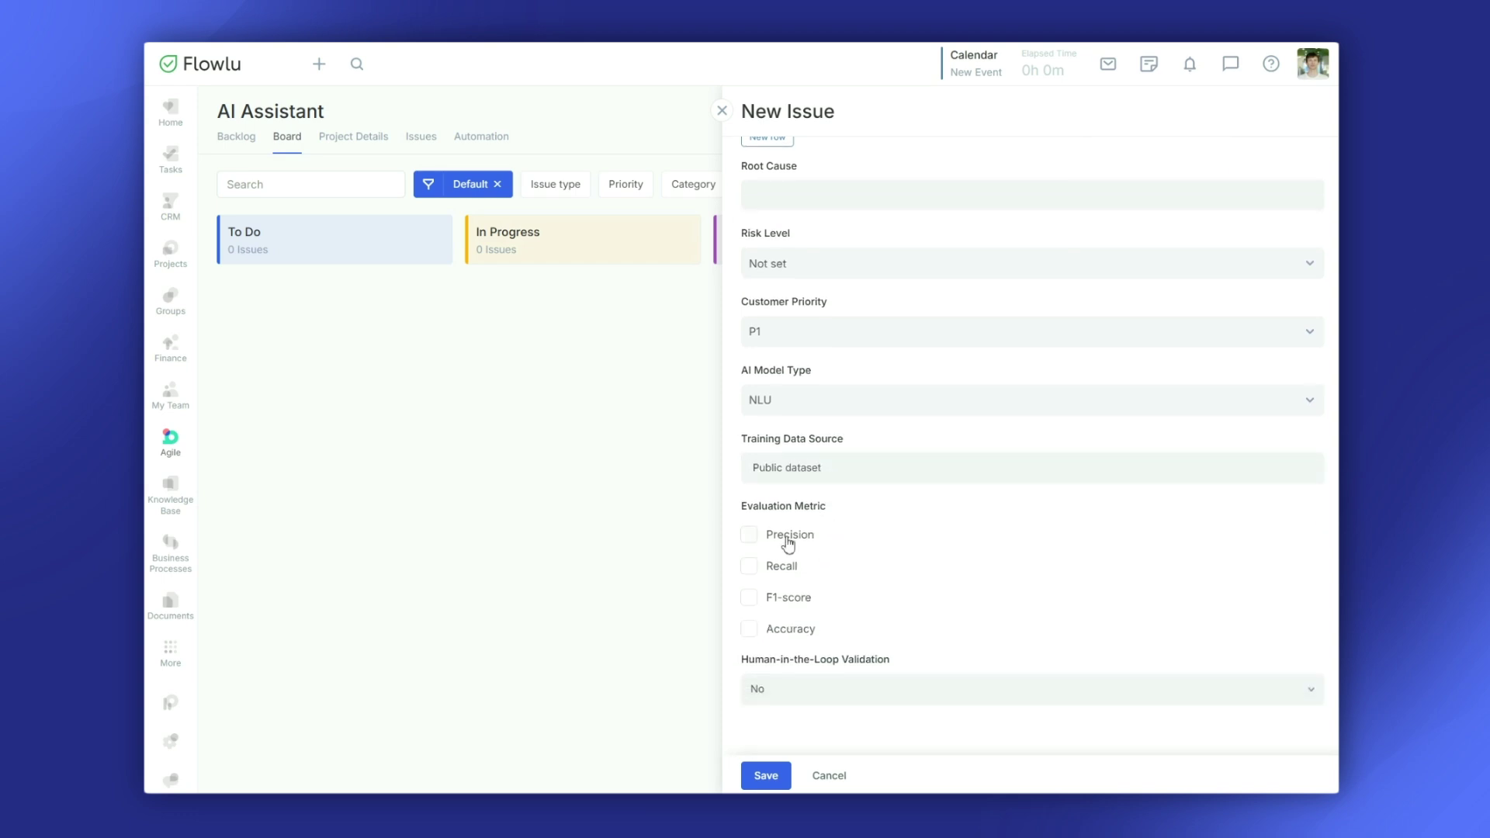
click(798, 689)
click(785, 747)
click(766, 775)
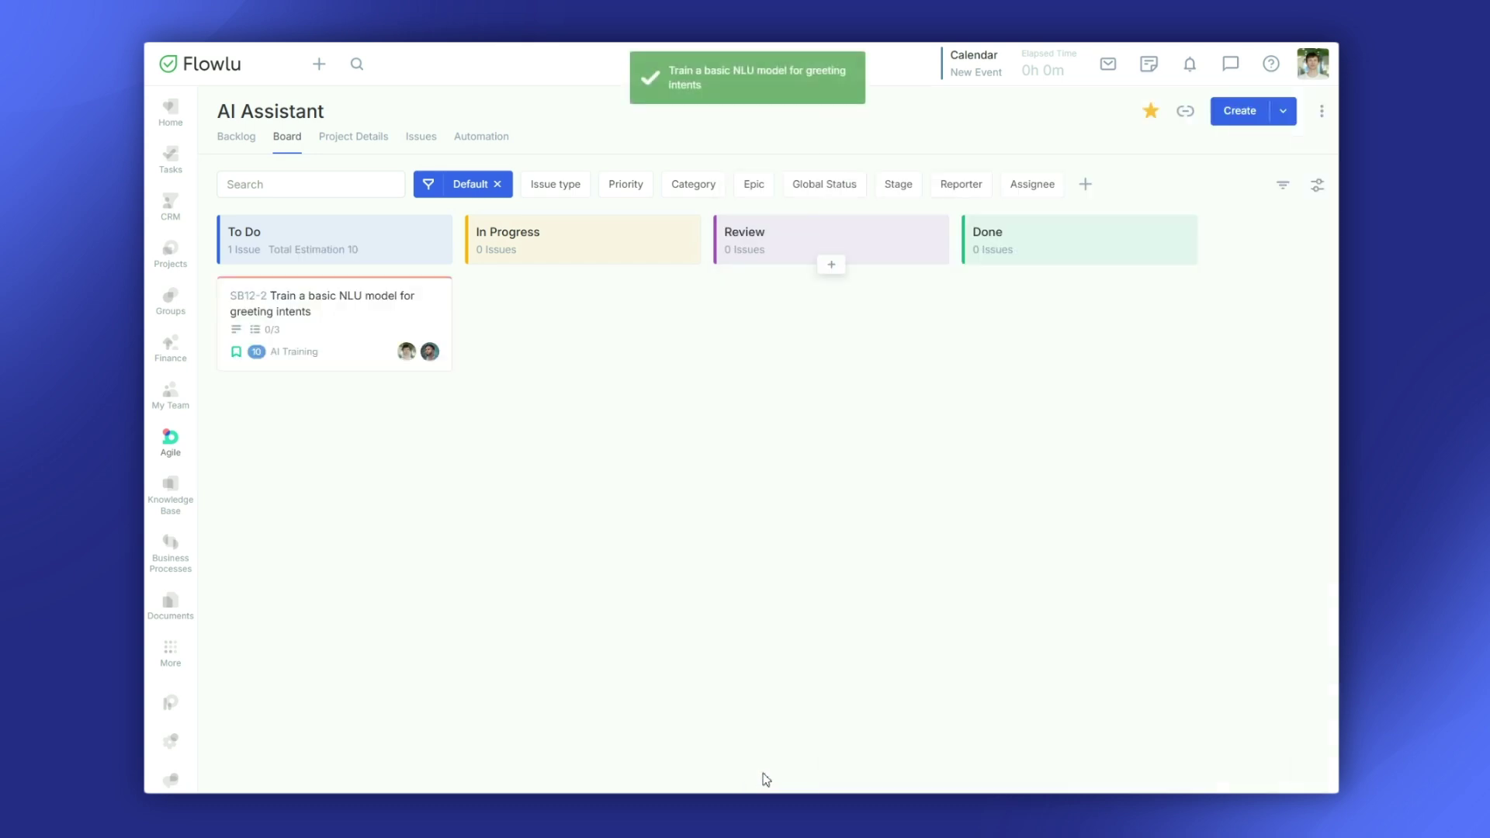
- Open the "Train a basic NLU model for greeting intents" issue and add the subtask "Data collection" with the issue's assignee assigned to it
click(346, 314)
text(Data collection)
click(826, 547)
scroll(838, 625, down, 3)
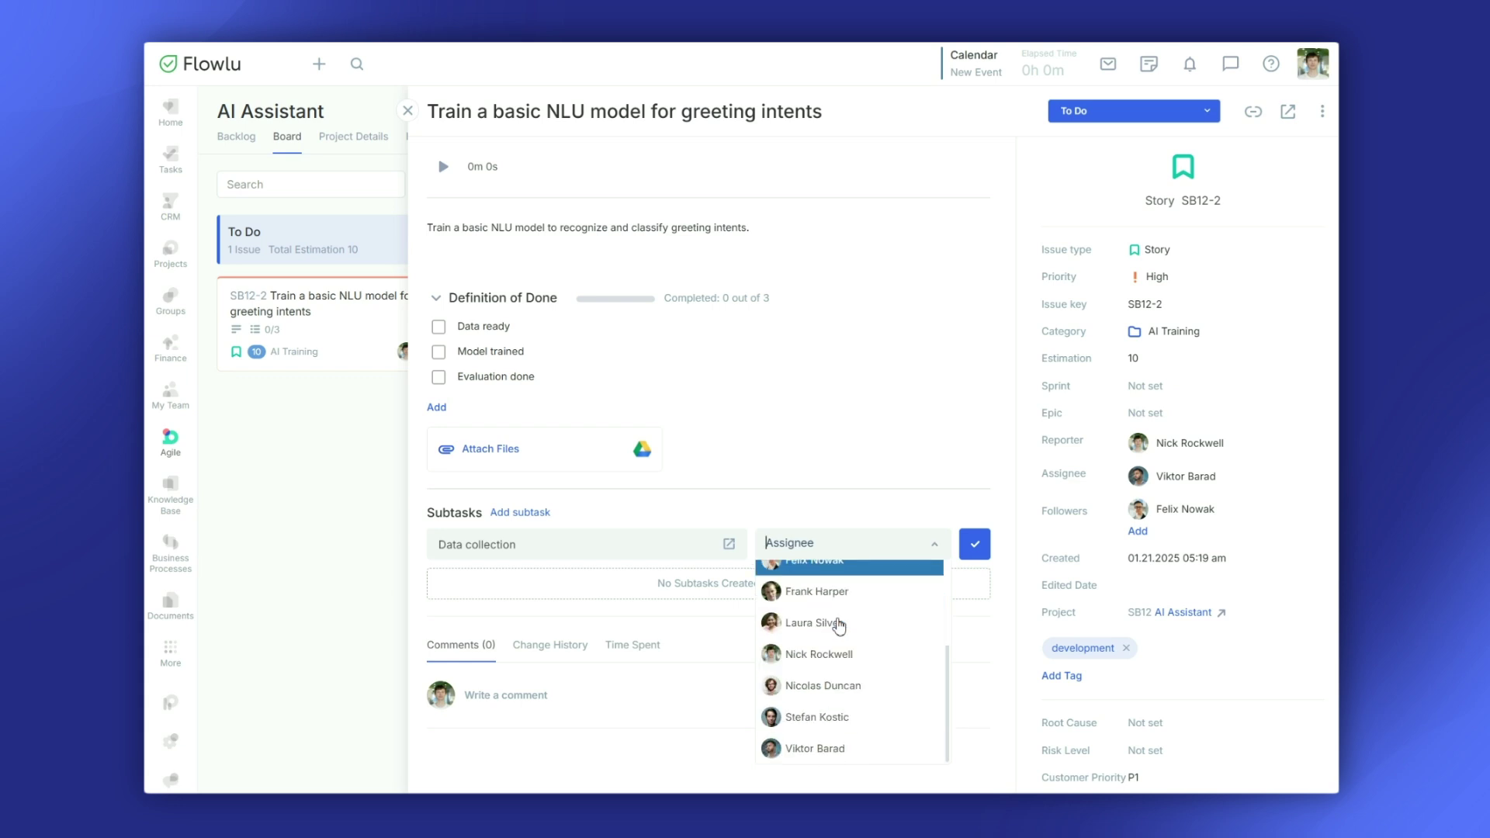
click(824, 749)
click(974, 545)
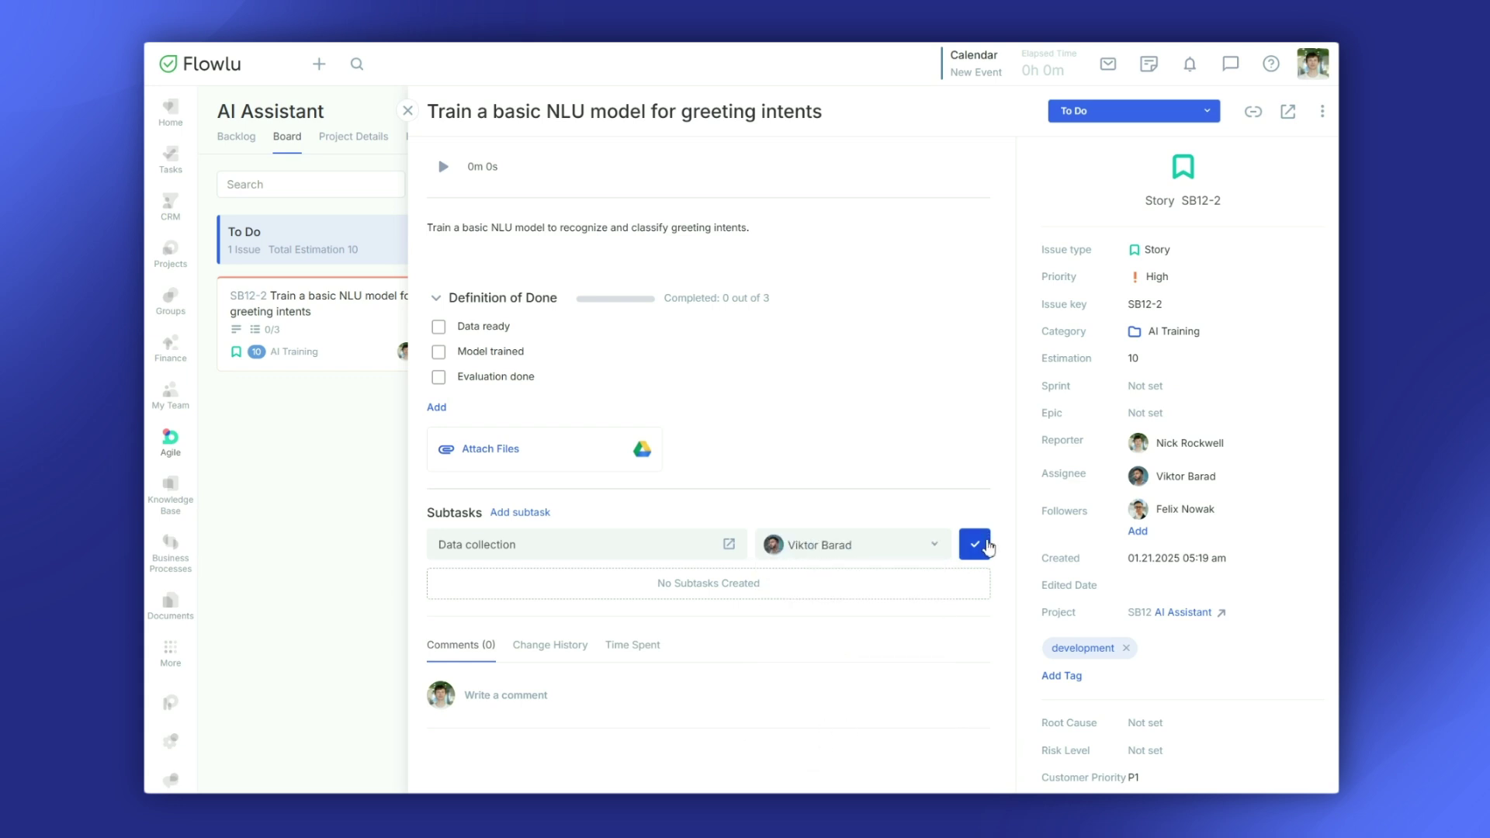
- Post the comment "Keep me updated!" on the issue
click(677, 701)
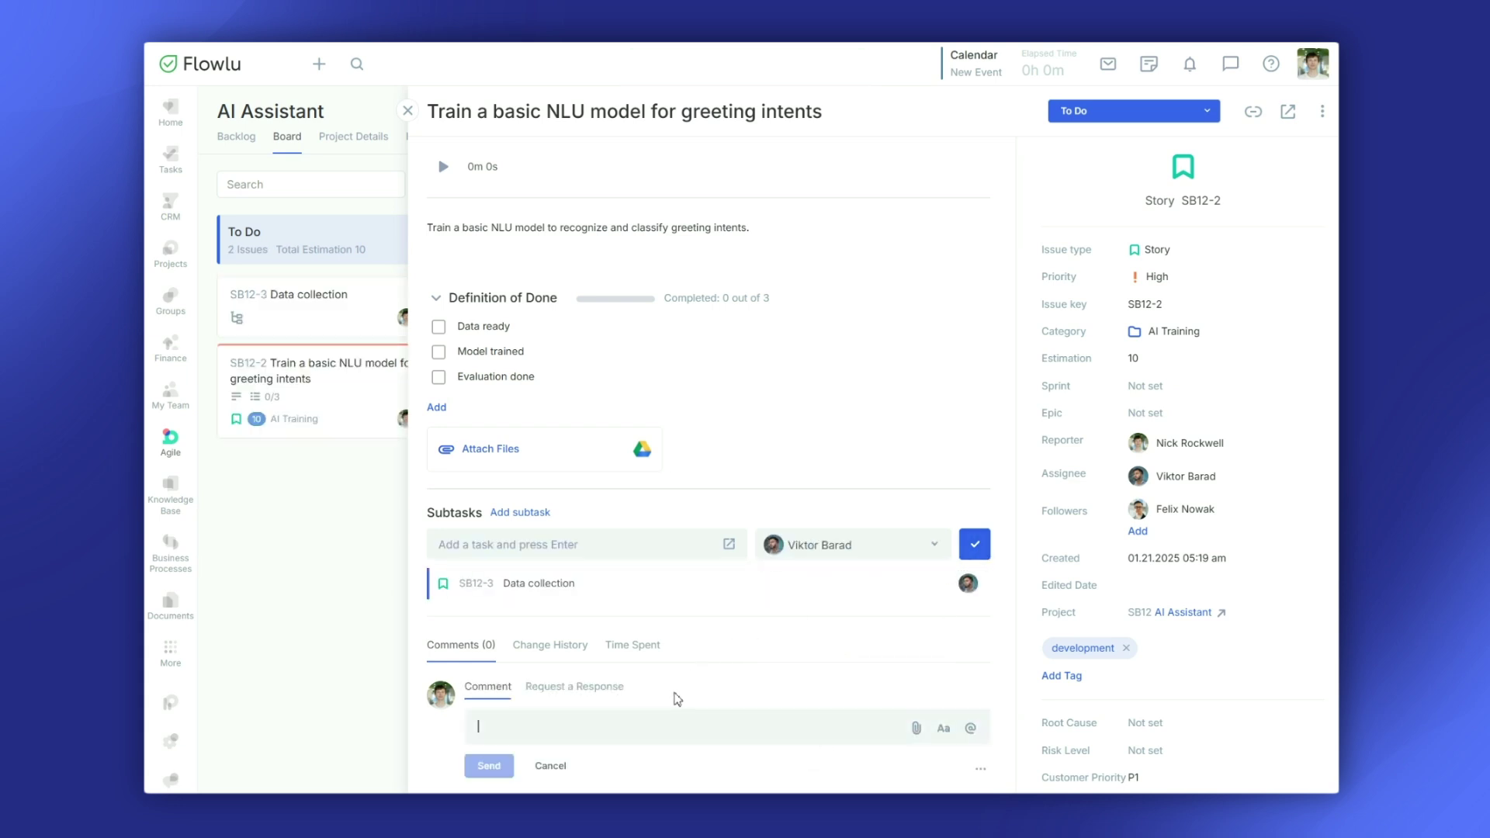
scroll(677, 701, down, 1)
text(Keep me updated!)
click(497, 684)
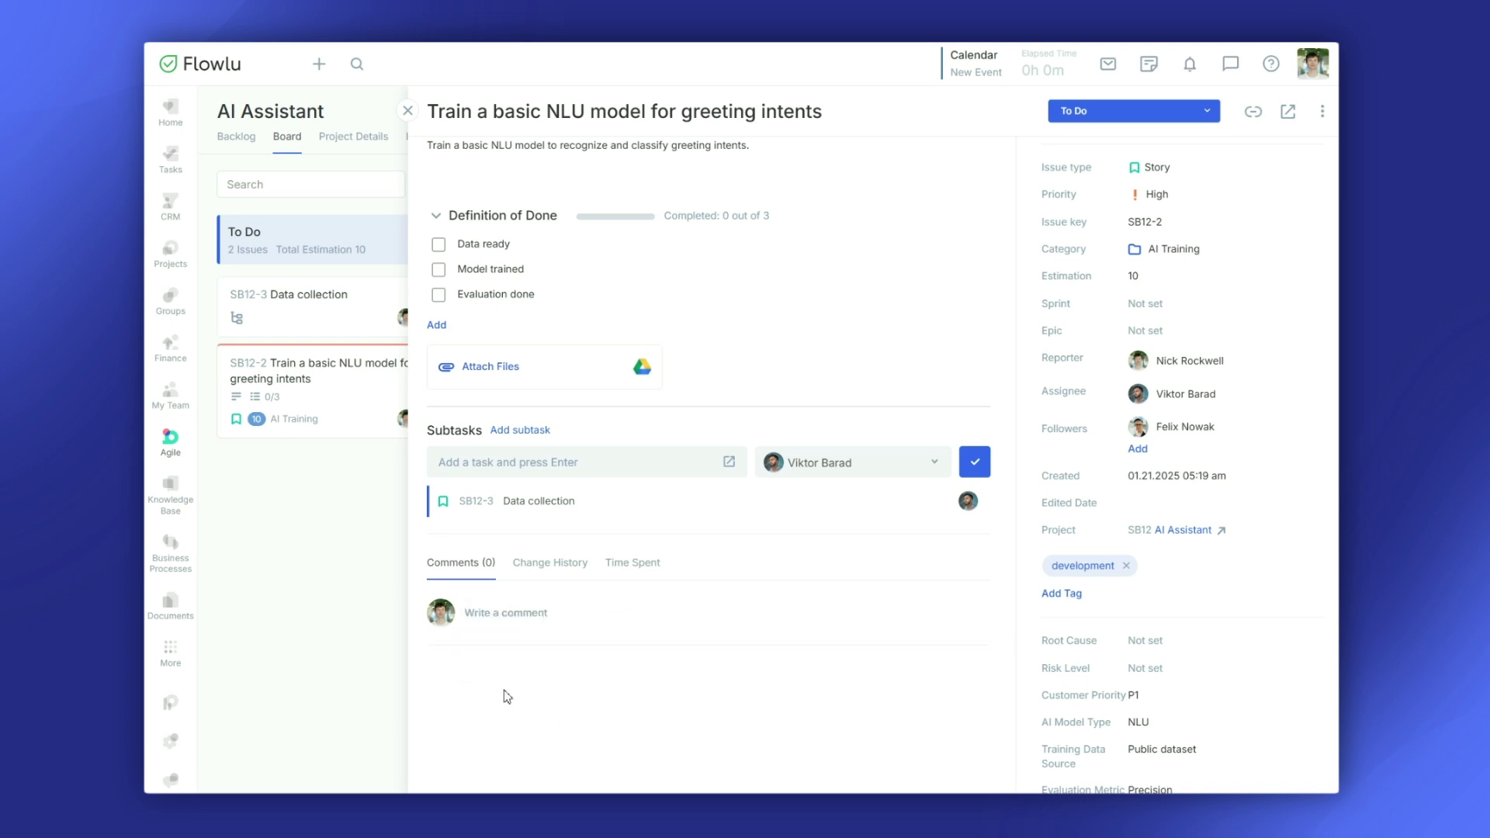
- Run the issue's time tracker briefly and close the issue
scroll(652, 672, up, 1)
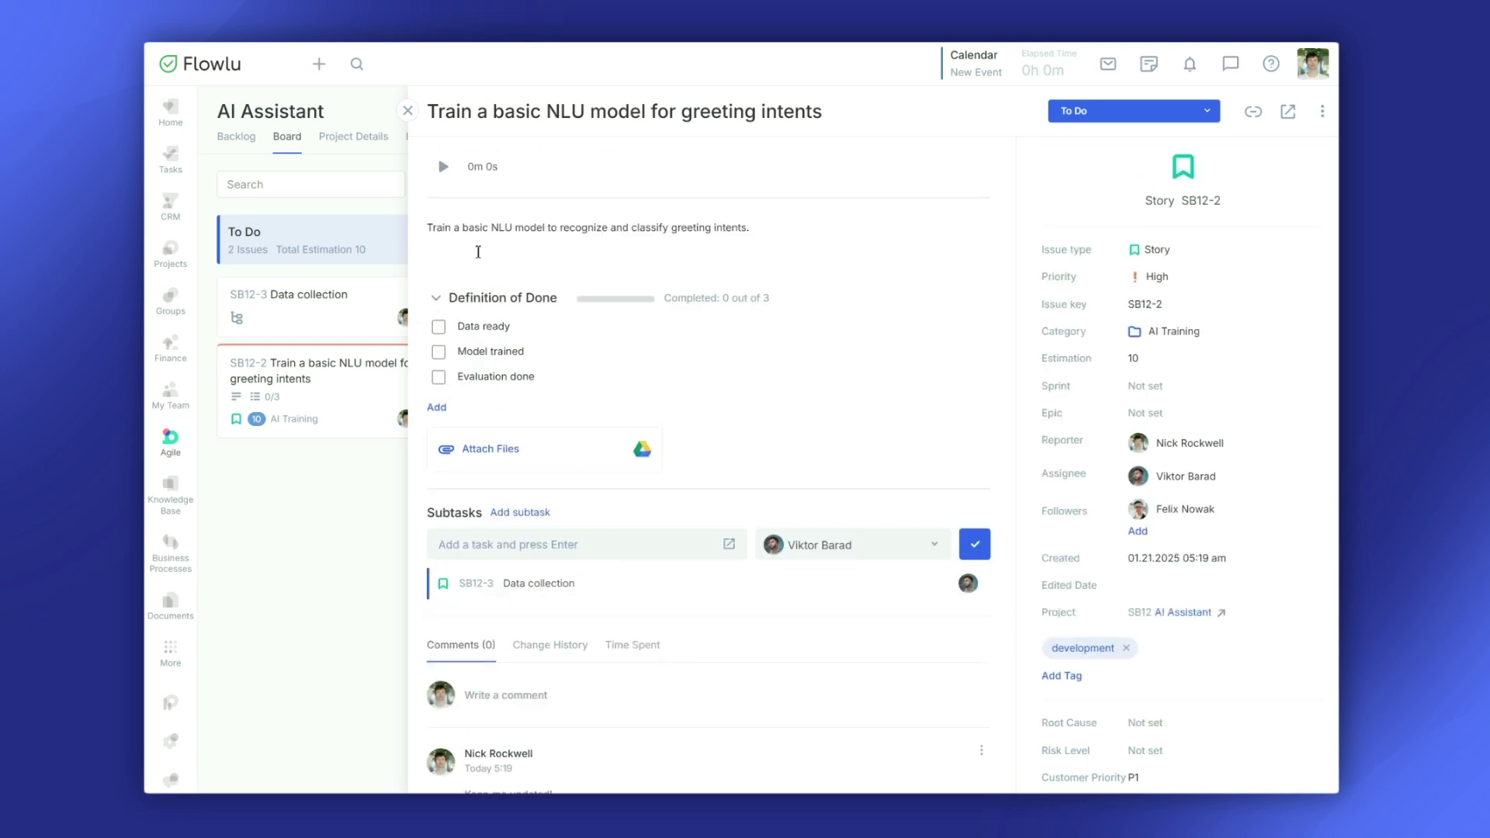
click(442, 166)
click(454, 179)
click(407, 111)
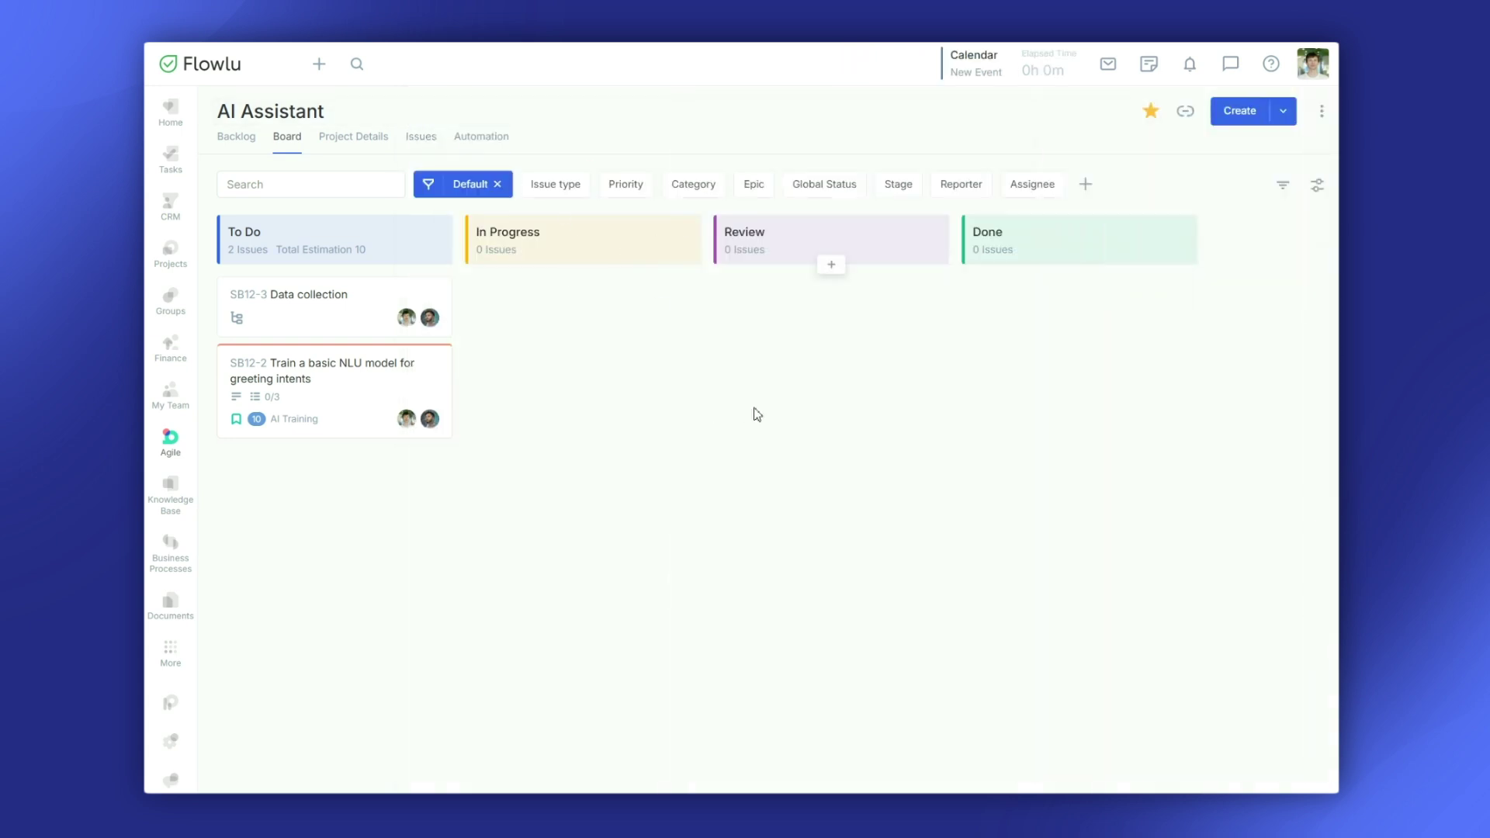
- Create a sprint named "Foundation of Understanding" with start date 01.27.2025 and end date 02.21.2025
click(1284, 113)
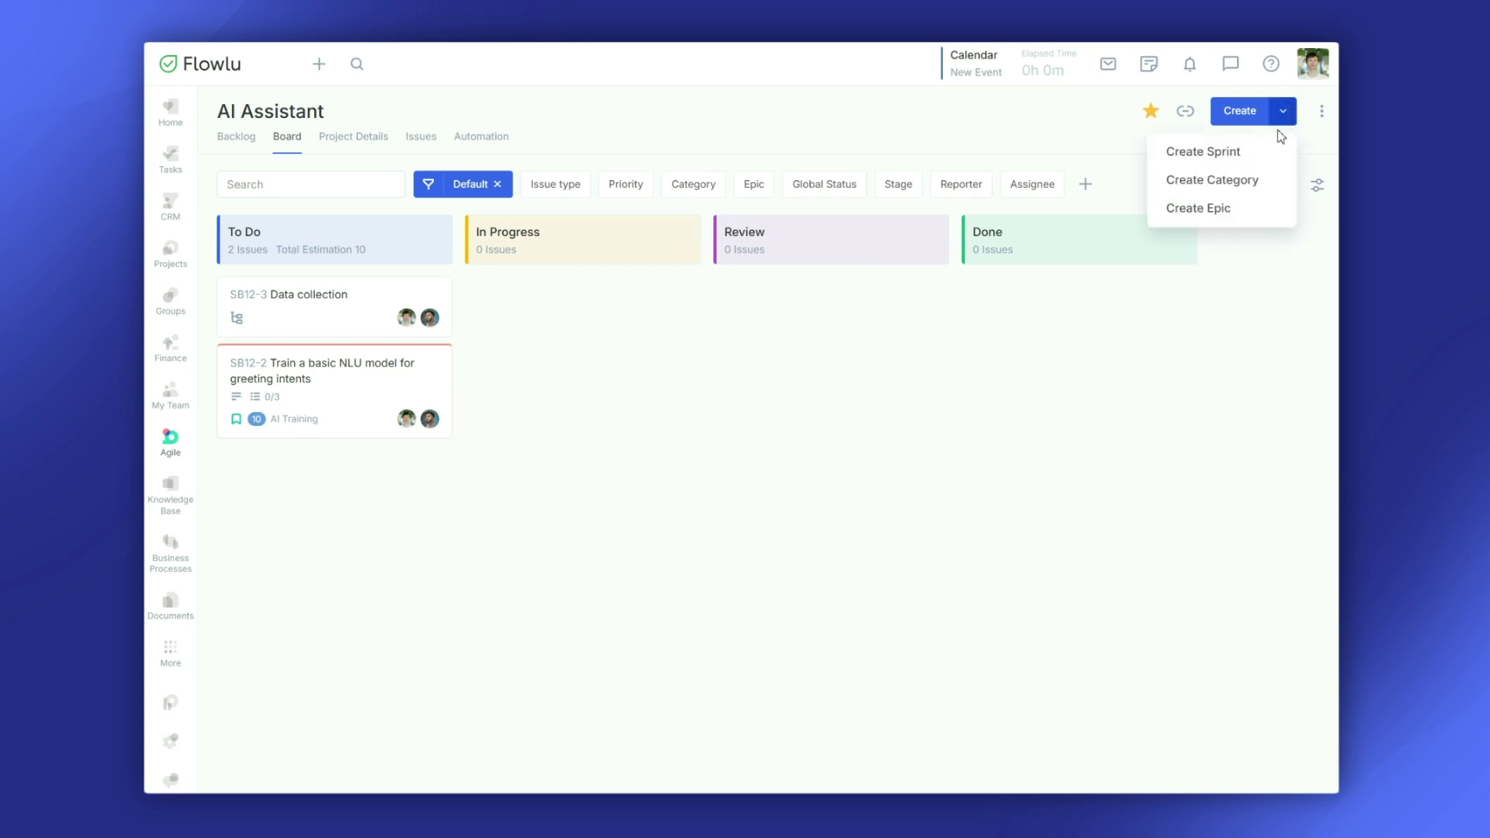
click(1241, 155)
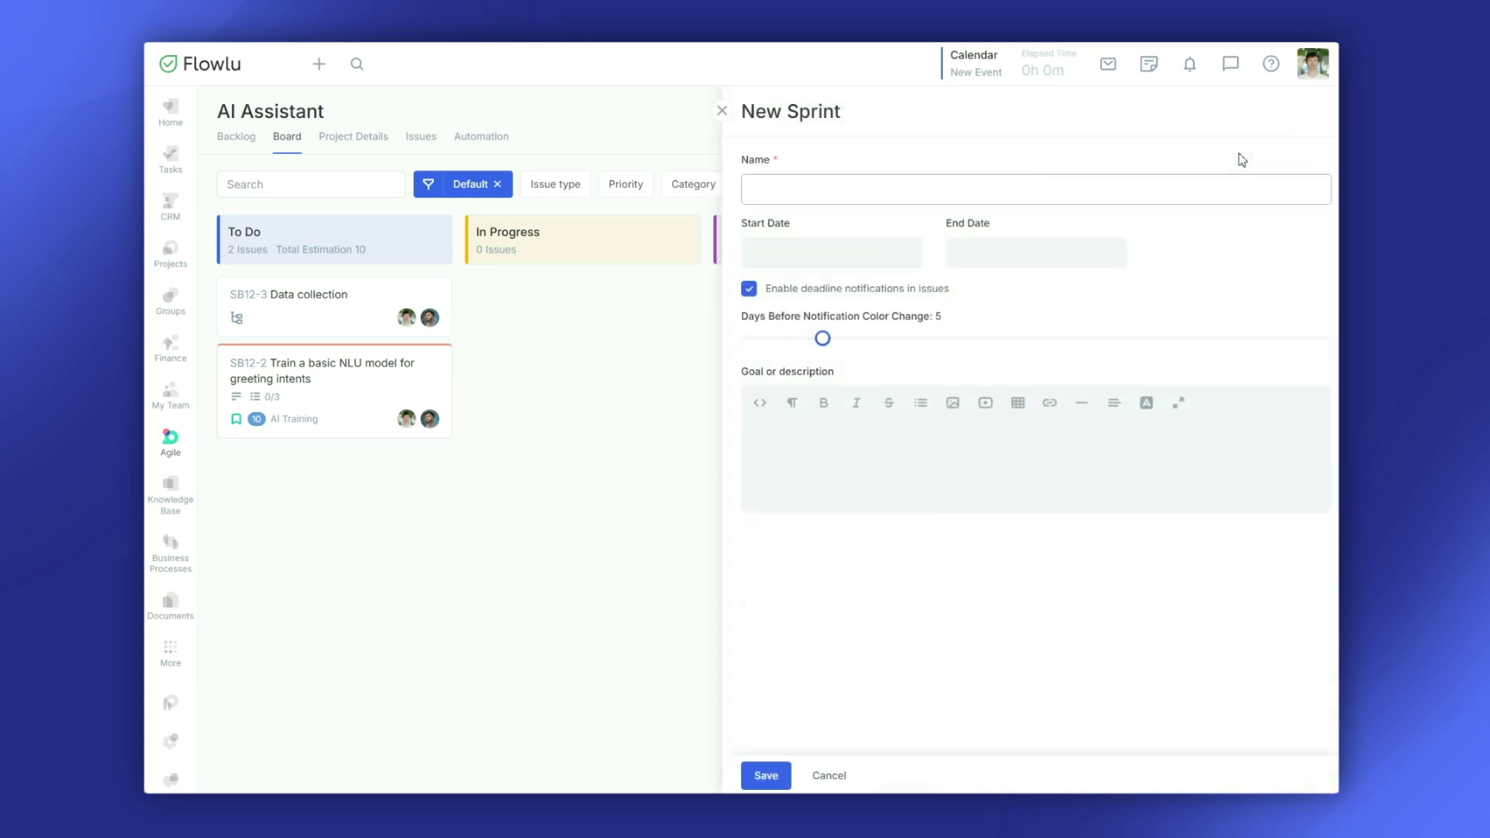
text(Foundation of Understanding)
click(843, 256)
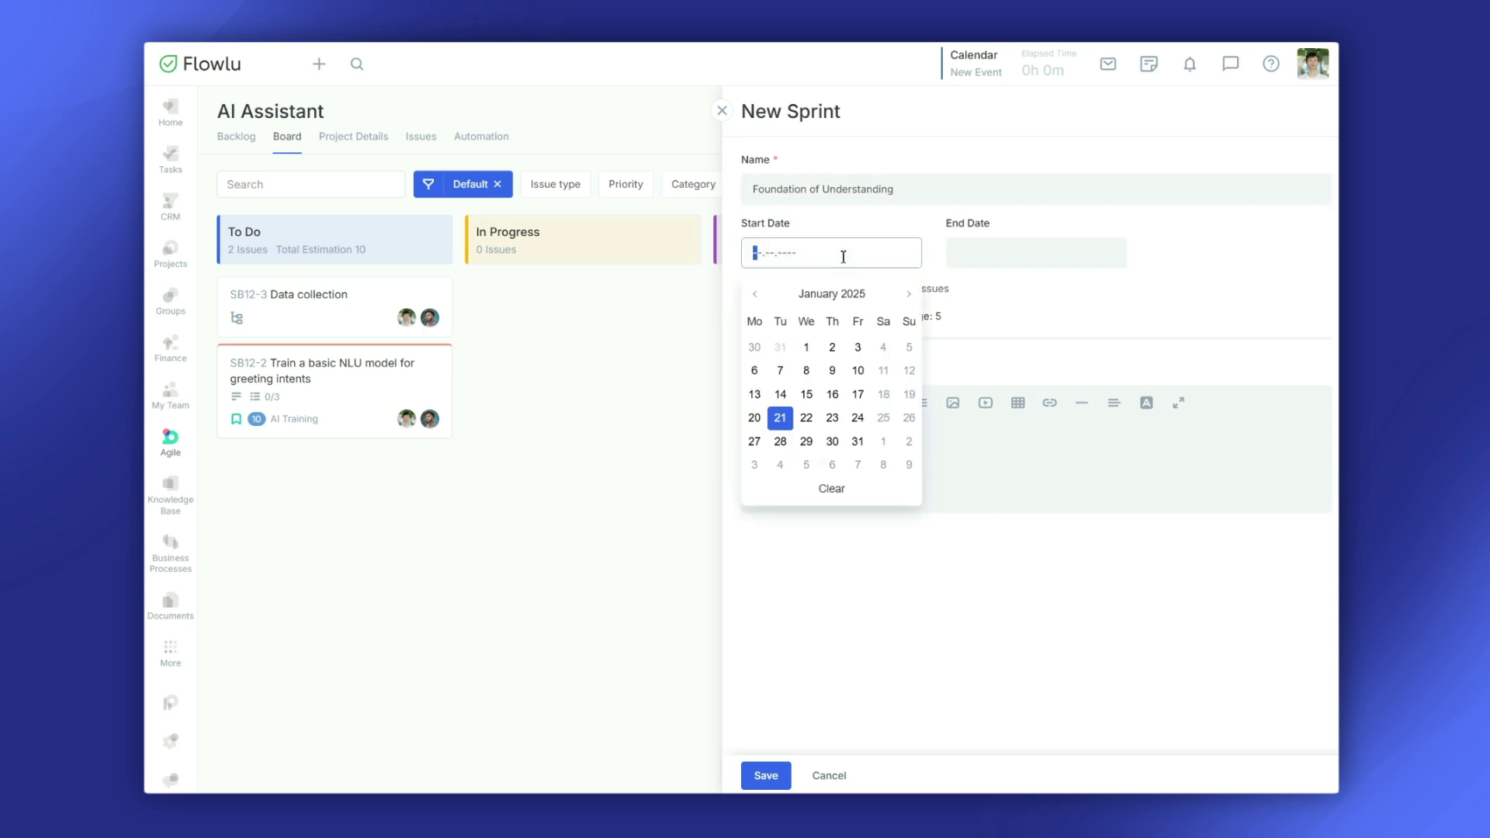
click(759, 440)
click(1011, 252)
click(1114, 294)
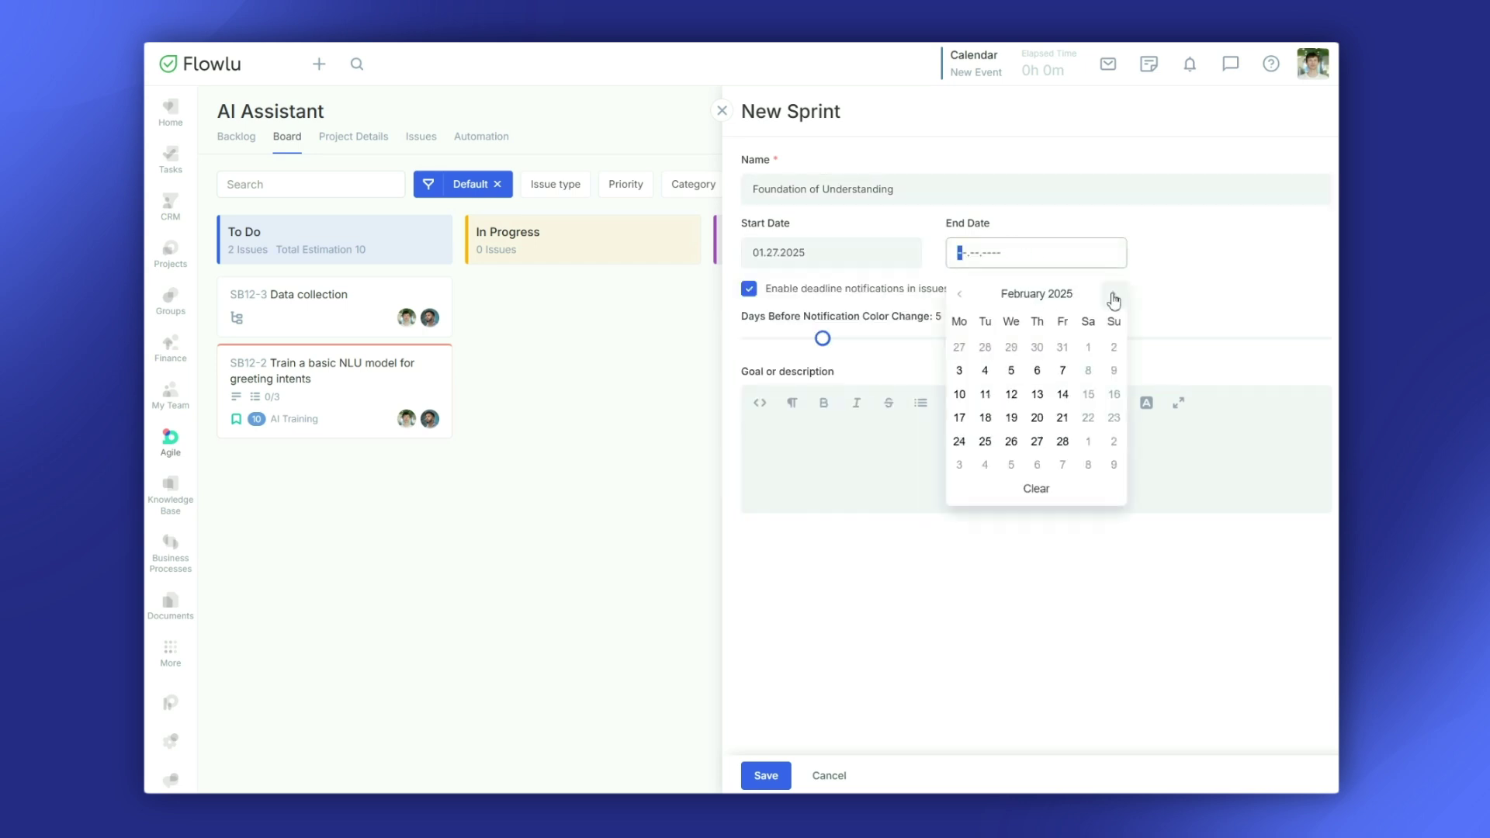
click(1062, 418)
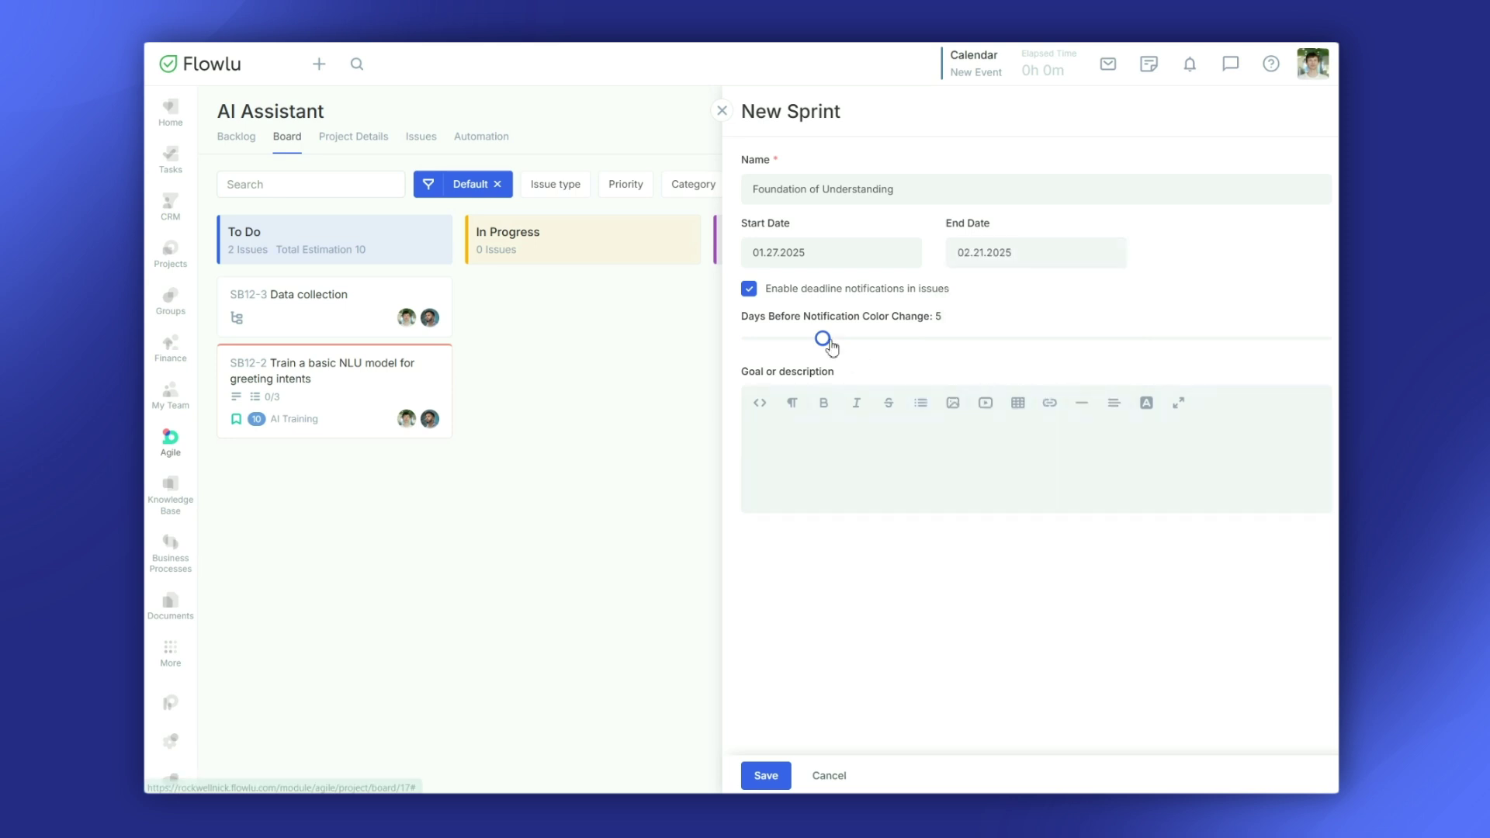
- Set the notification color change to 8 days before, enter the goal "Train a basic NLU model to understand greeting concepts." and save the sprint
drag(825, 343, 885, 342)
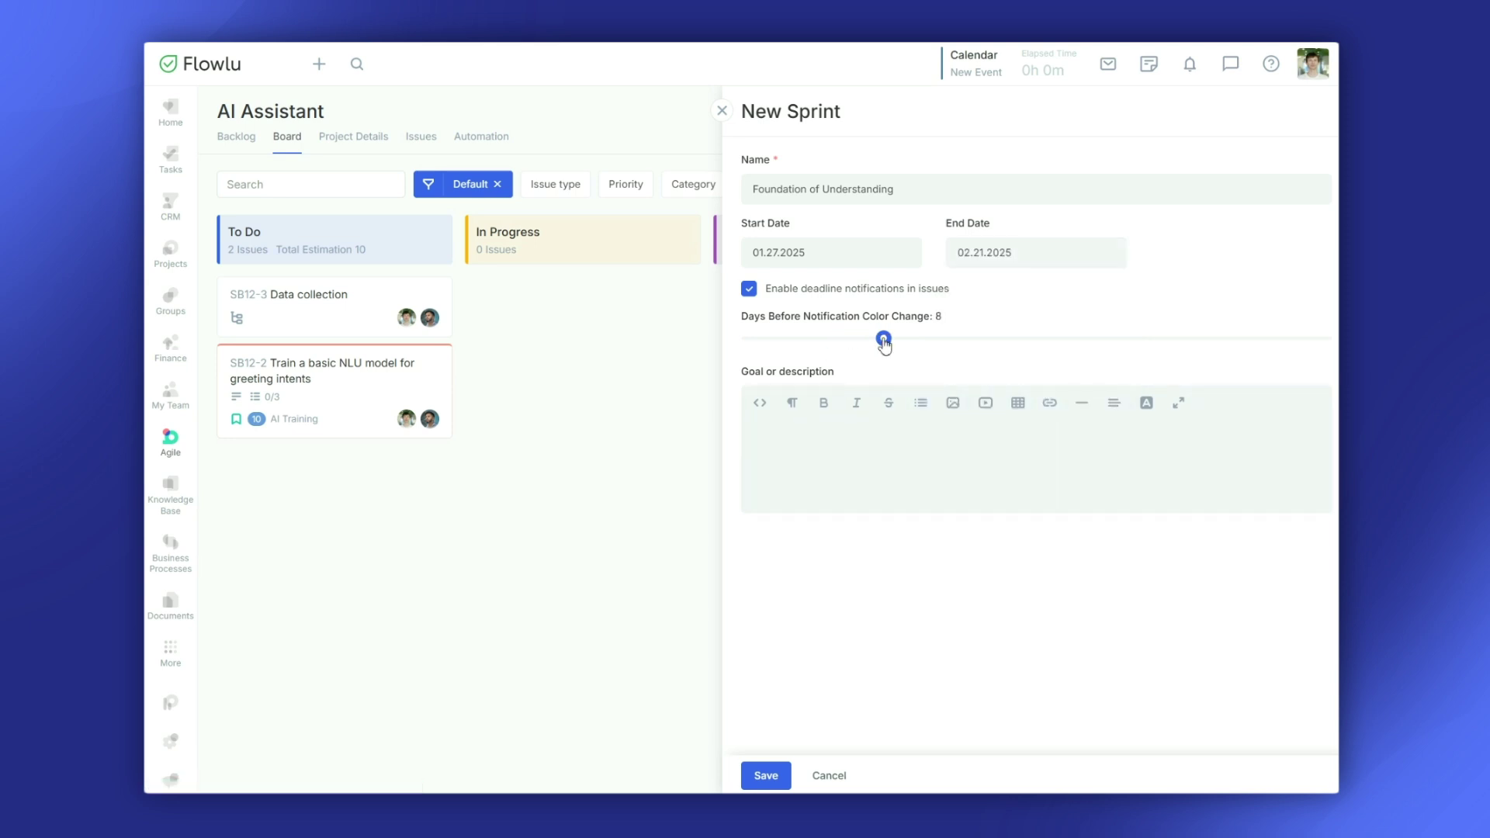
click(866, 450)
text(Train a basic NLU model to understand greeting concepts.)
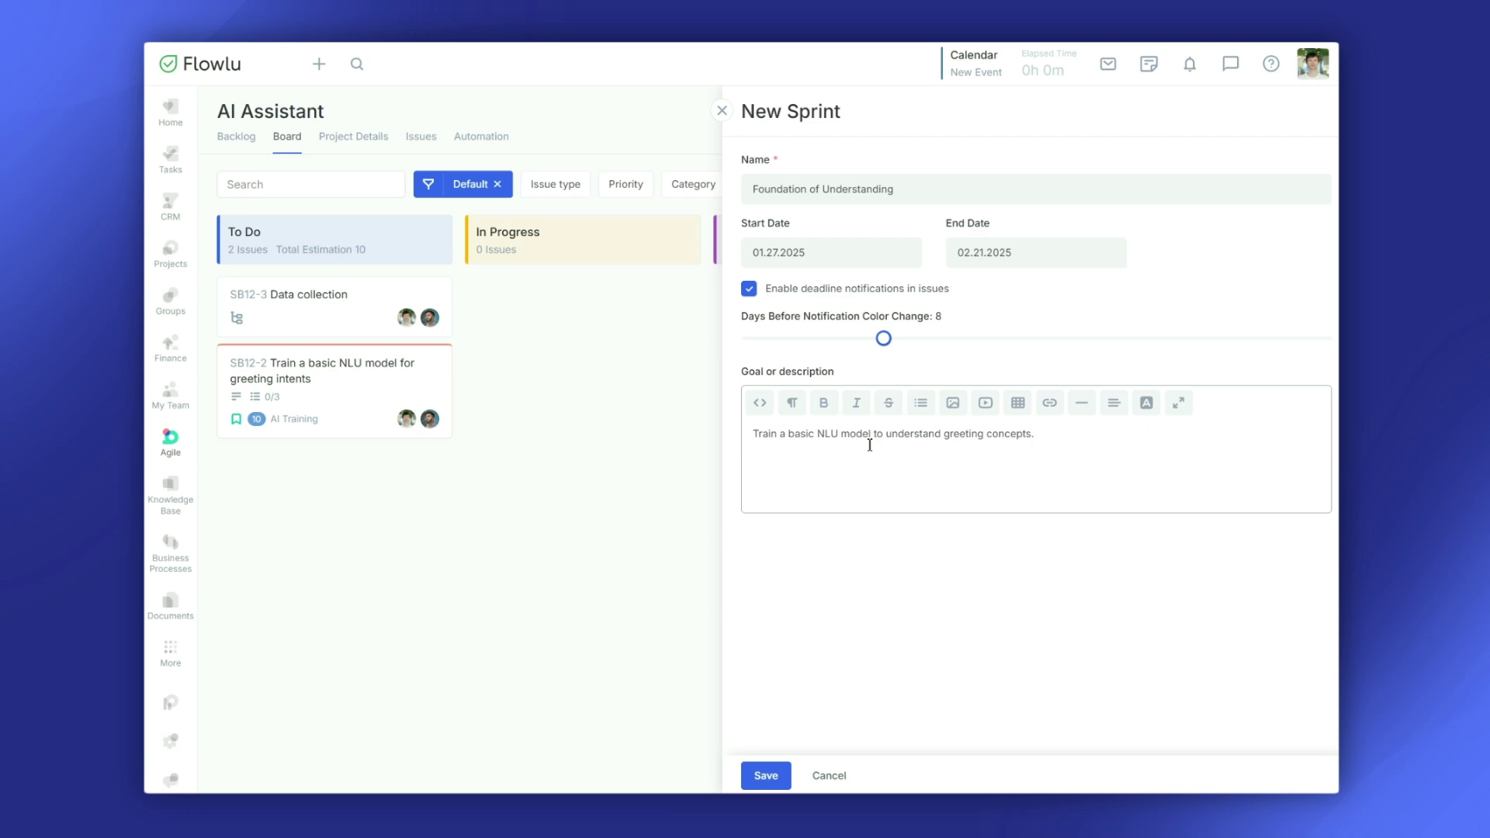
click(767, 773)
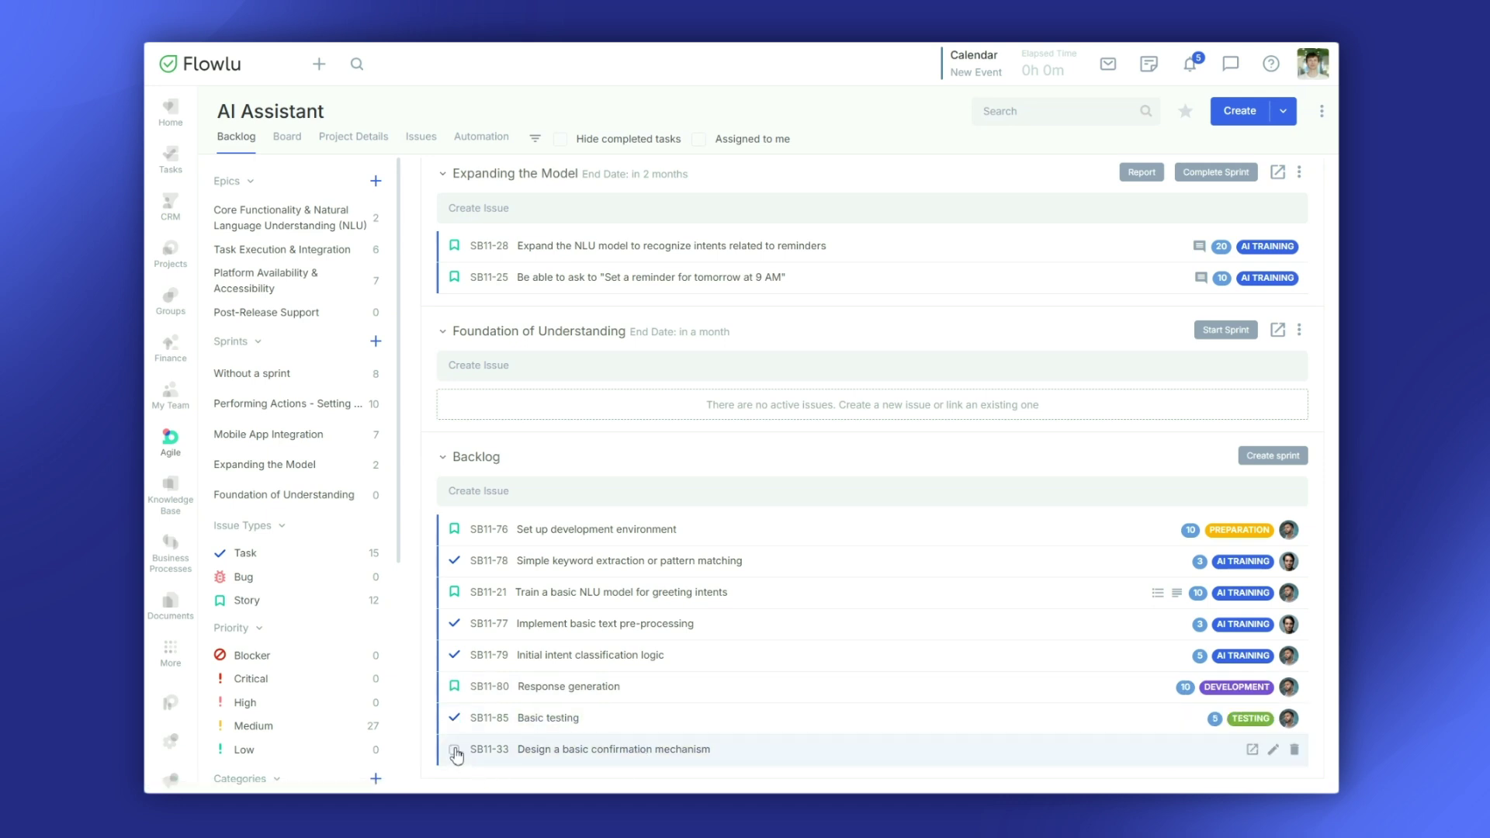
- Select all eight backlog issues, from SB11-33 up to SB11-76, and move them into the Foundation of Understanding sprint
click(454, 750)
click(454, 718)
click(454, 686)
click(455, 655)
click(455, 624)
click(455, 592)
click(454, 561)
click(454, 529)
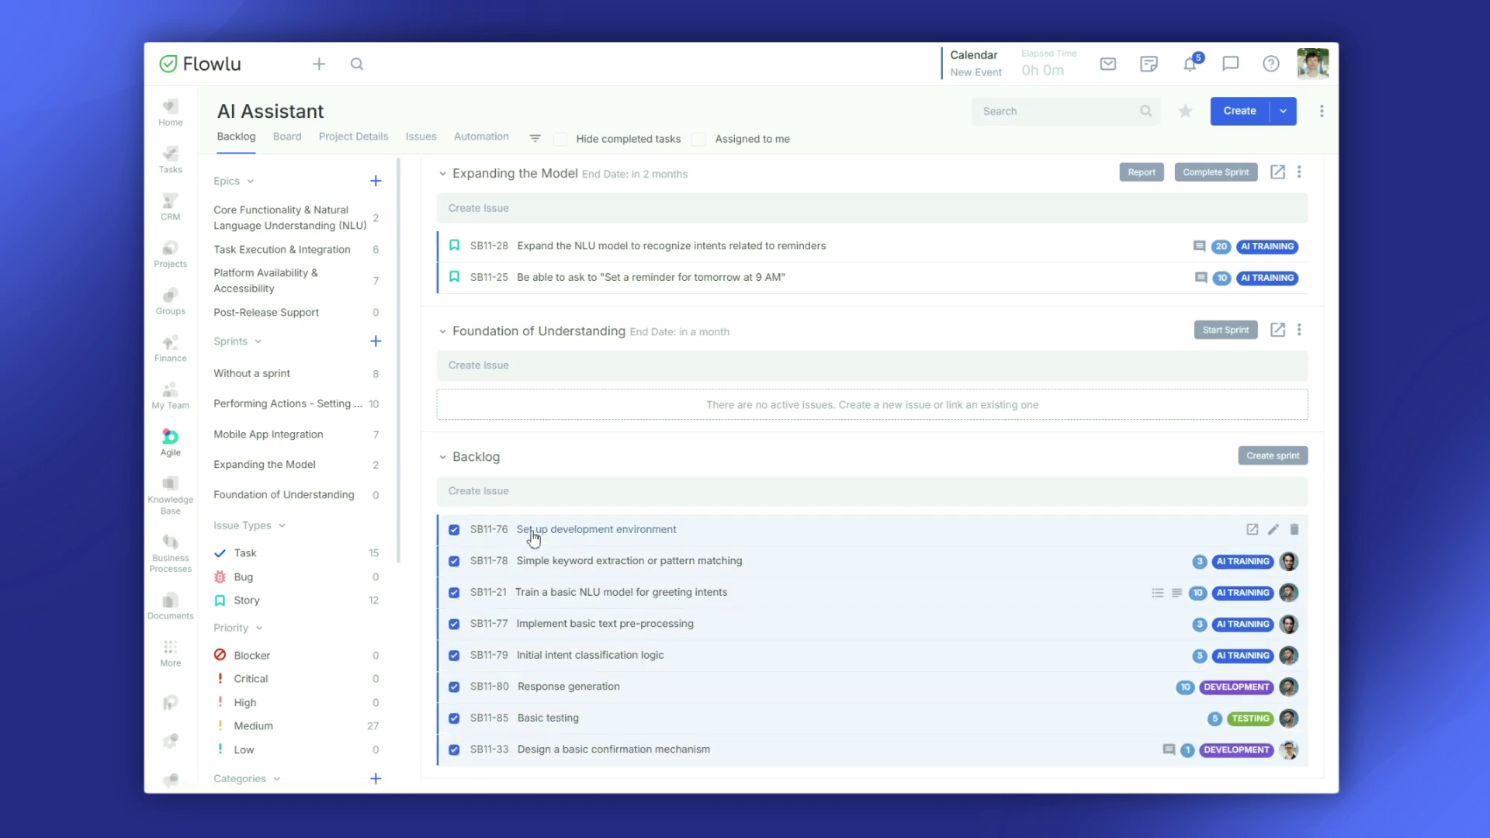
drag(831, 532, 820, 410)
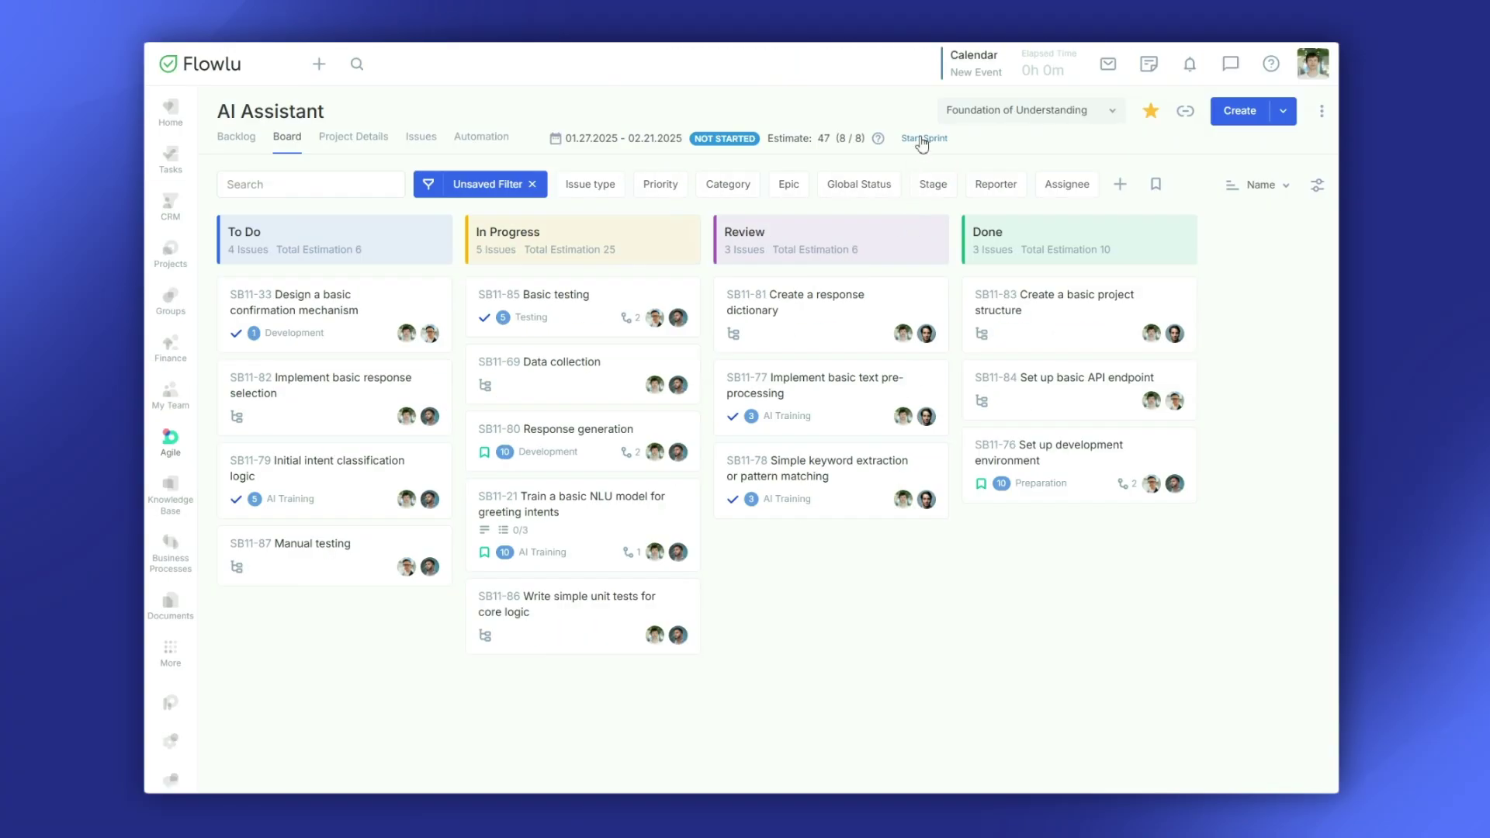
- Start the Foundation of Understanding sprint and view its burndown chart report
click(922, 140)
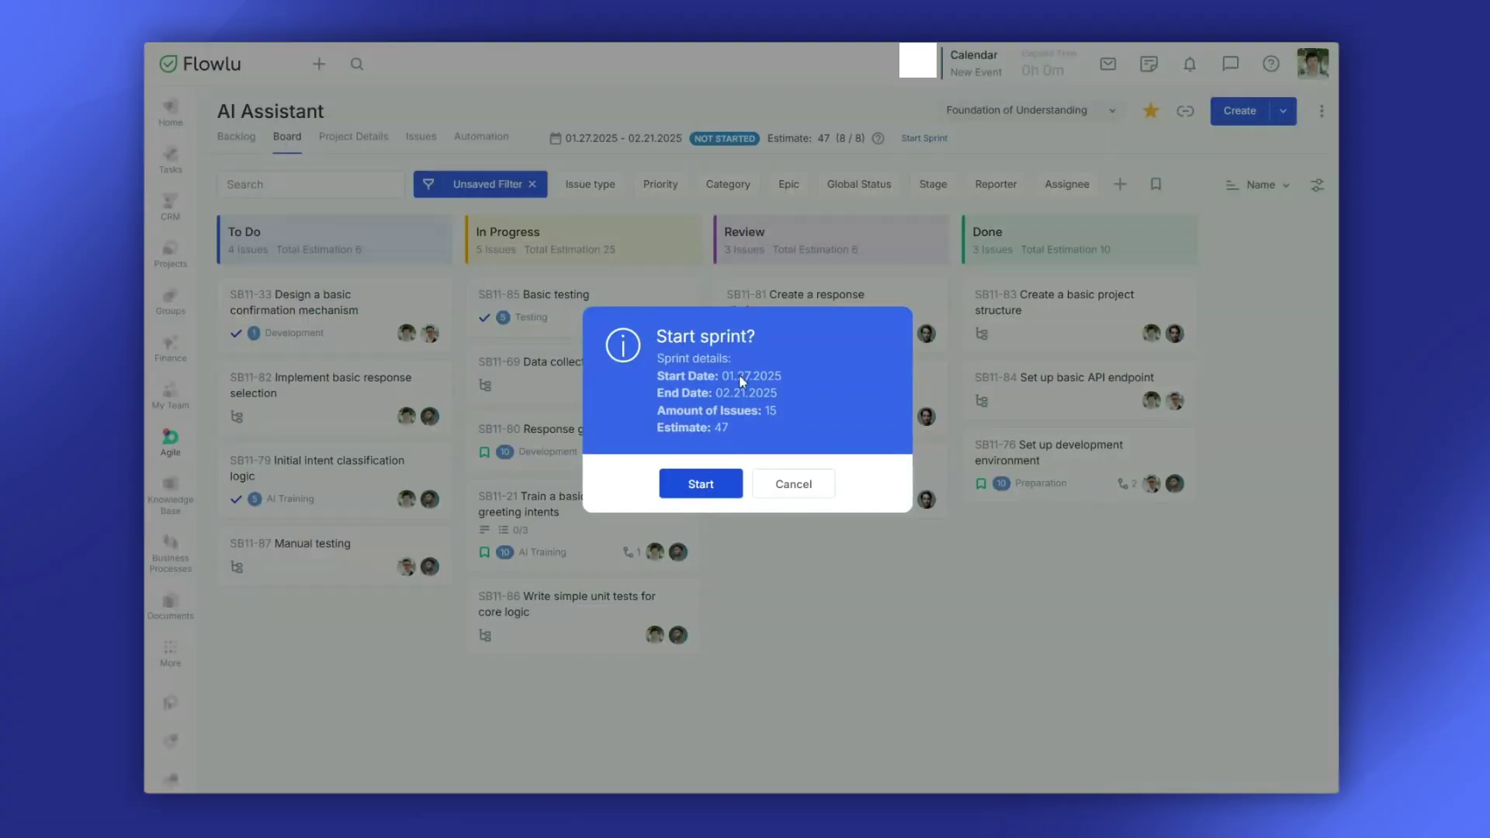
click(703, 486)
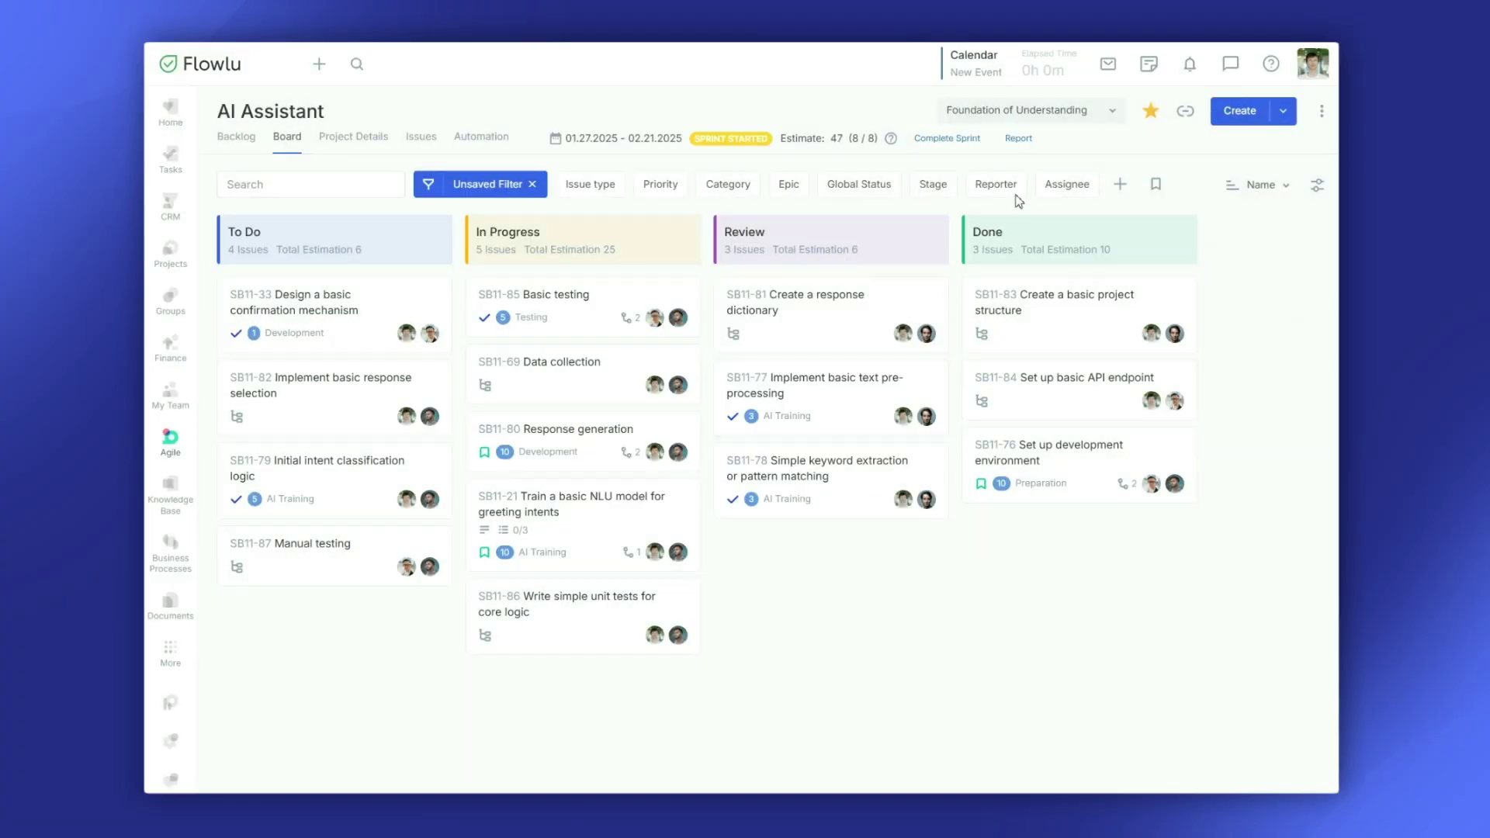
click(1017, 144)
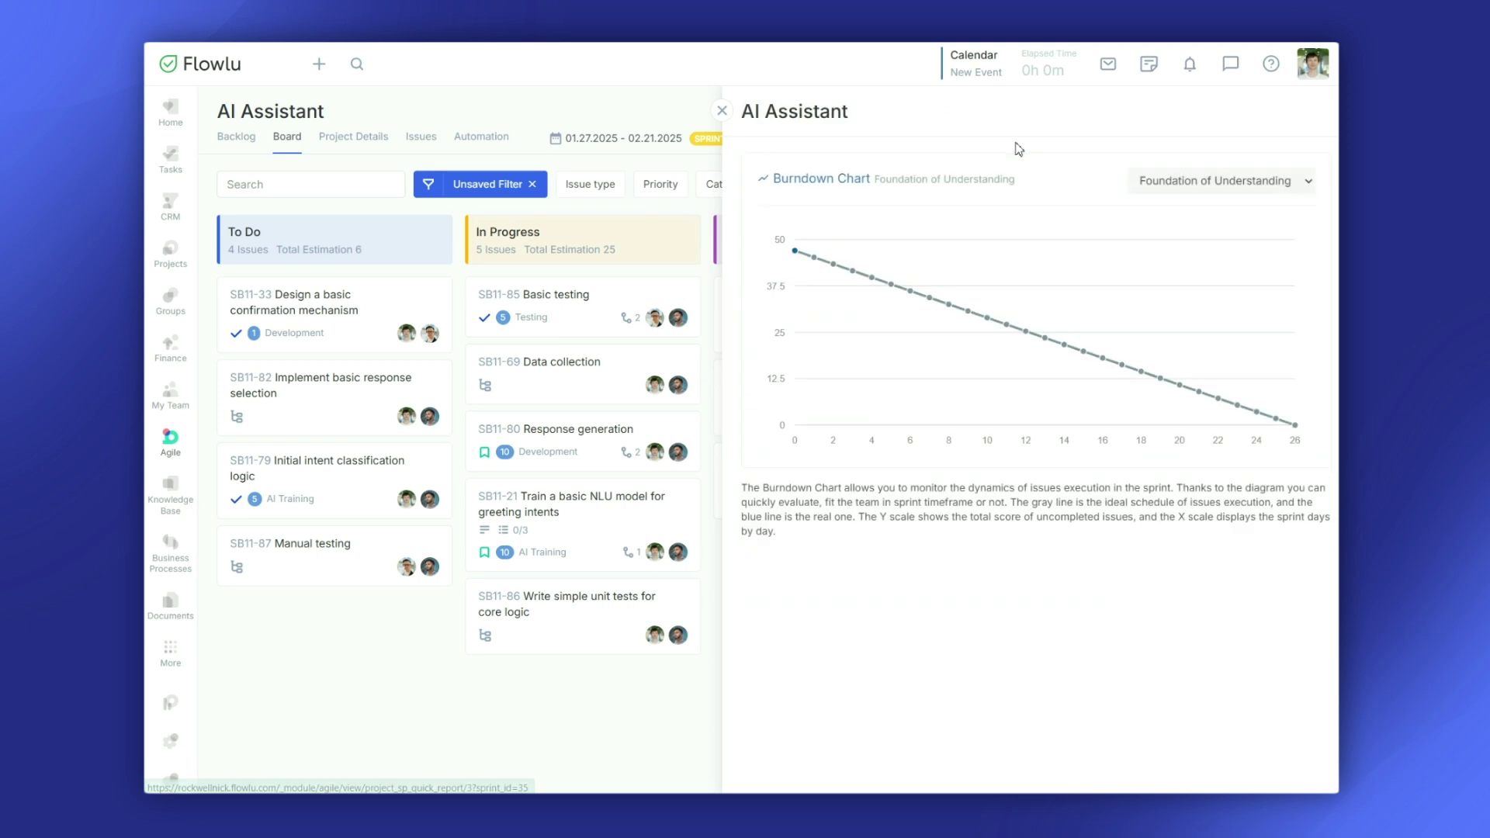
click(722, 113)
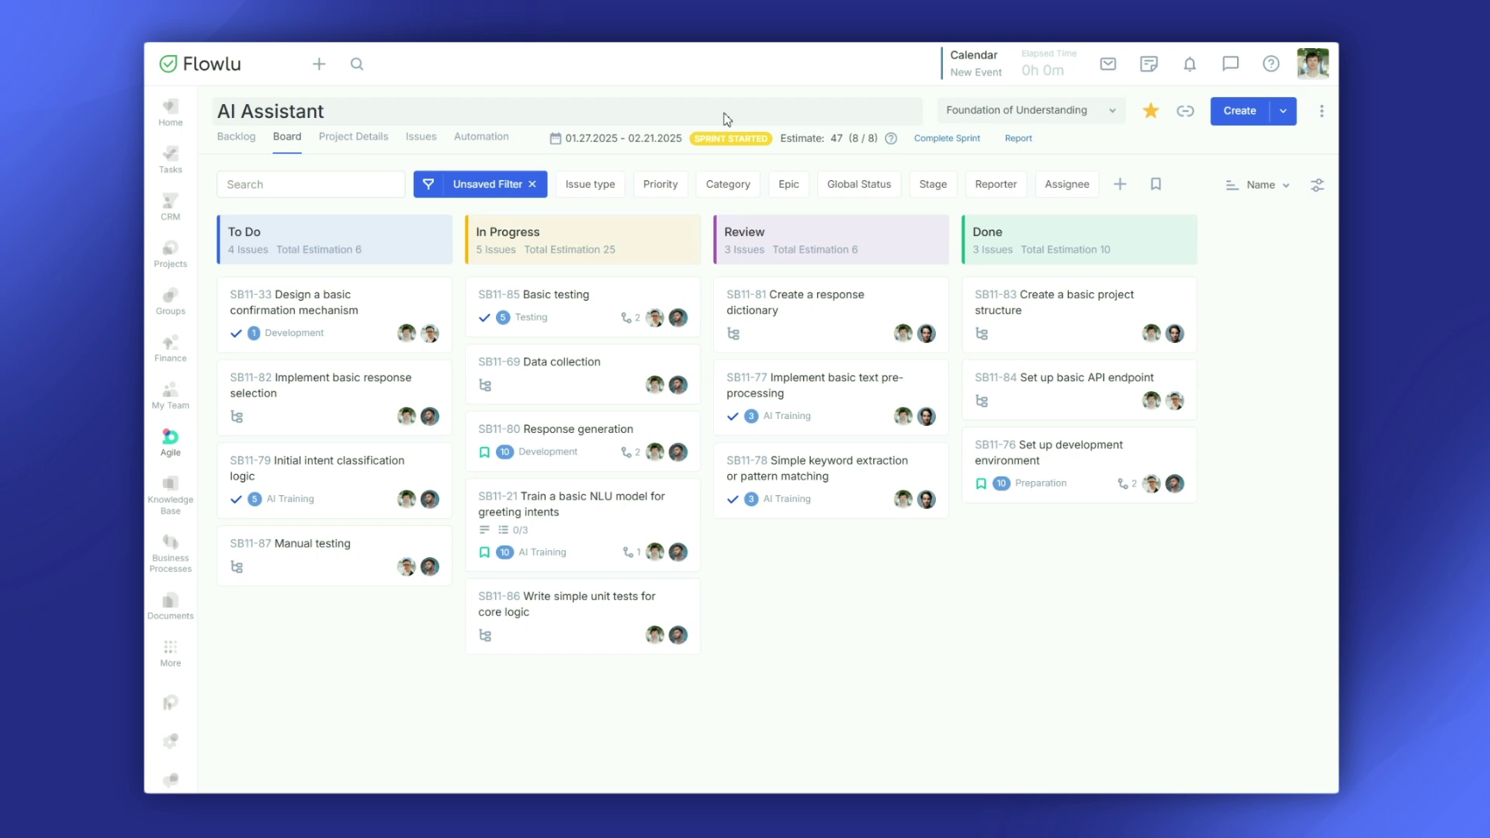
- Split the board columns by assignee, and switch them back to splitting by stage
click(1318, 185)
click(1237, 276)
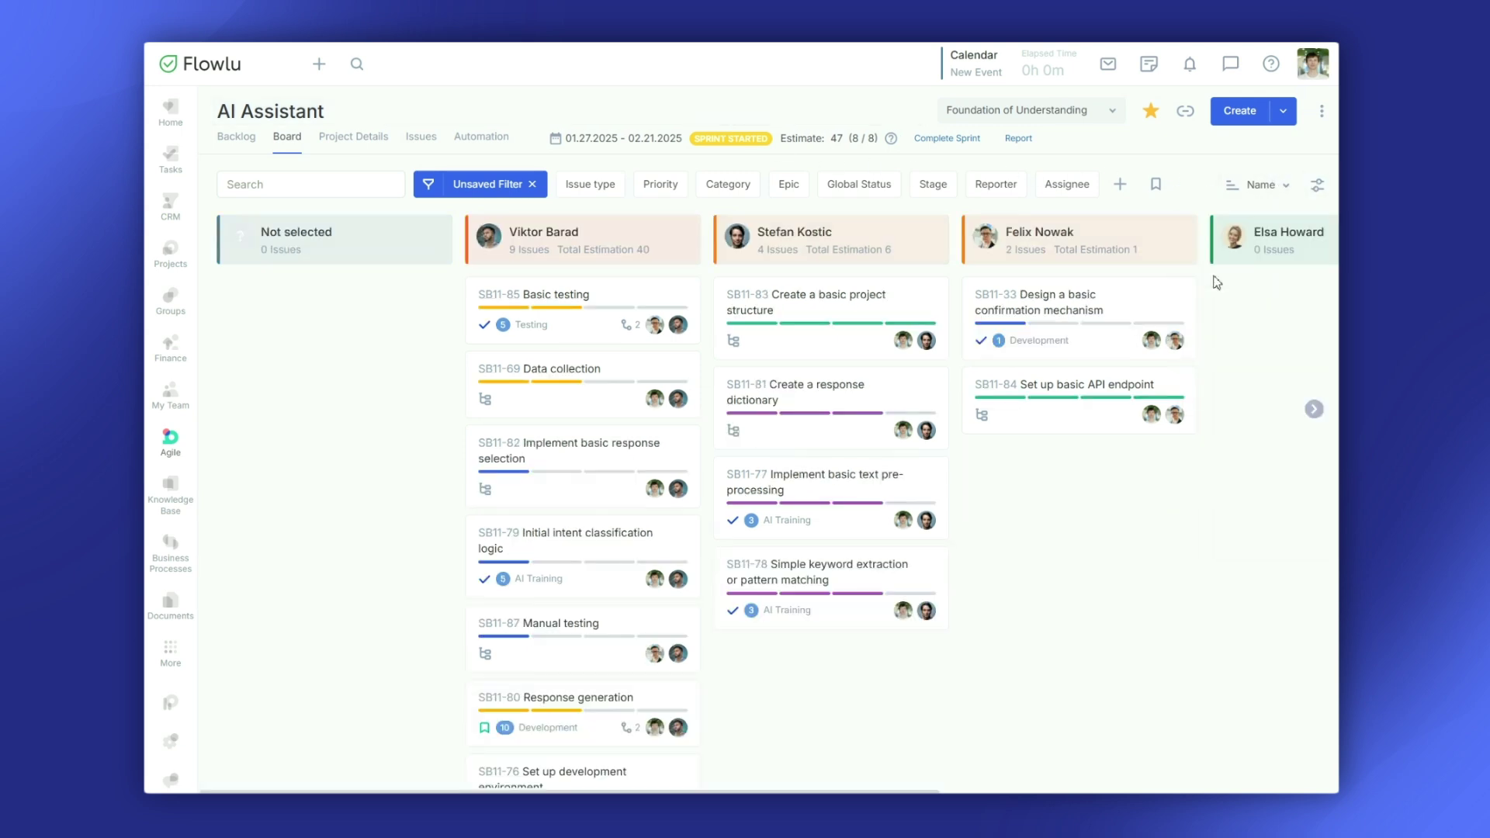
click(1312, 188)
click(1265, 248)
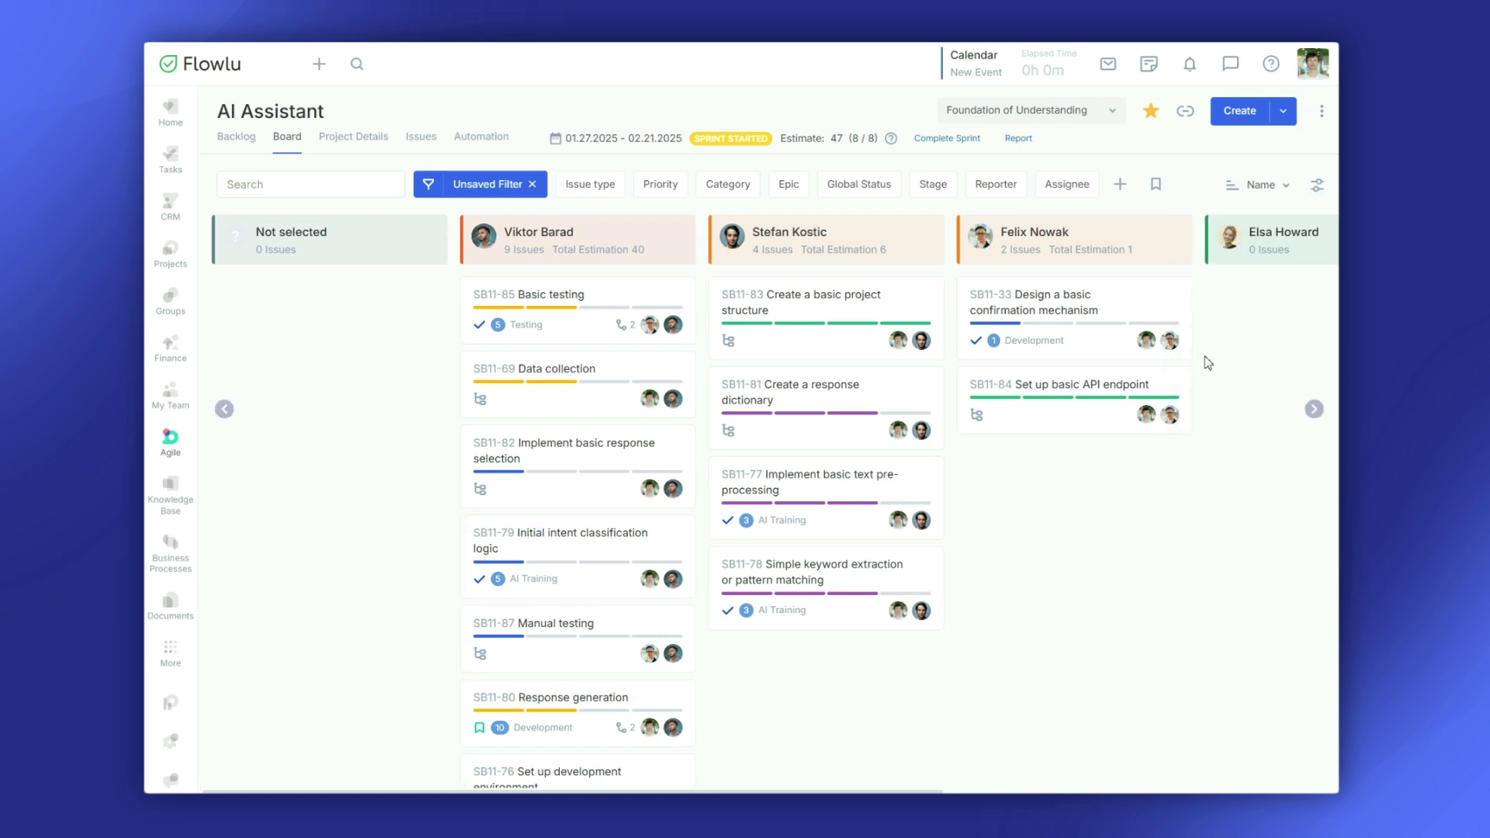
click(1318, 185)
click(1222, 245)
- Group the board's issues by parent issue and collapse every group, including Other
click(1317, 186)
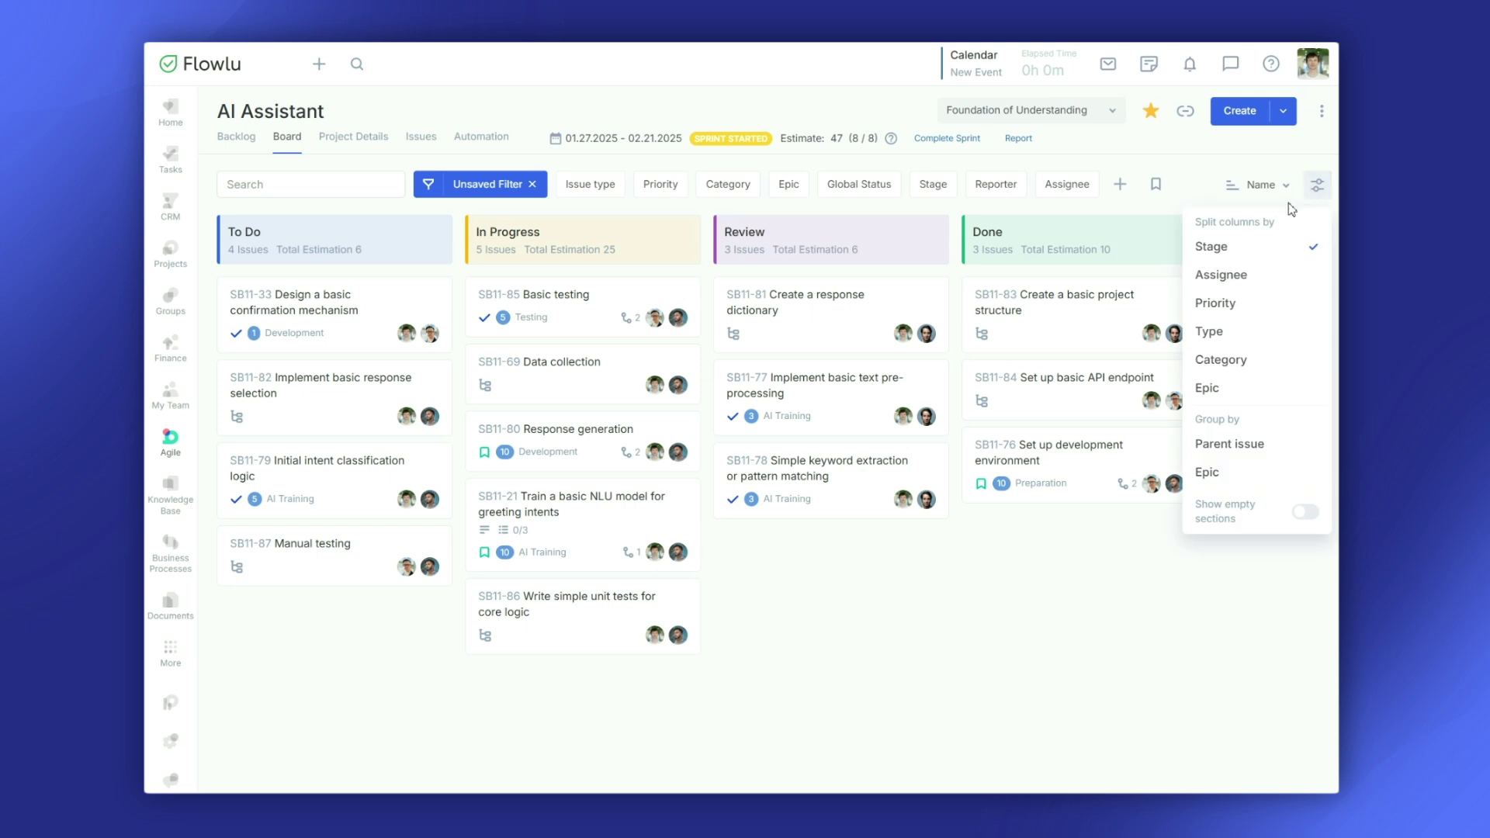
click(1202, 442)
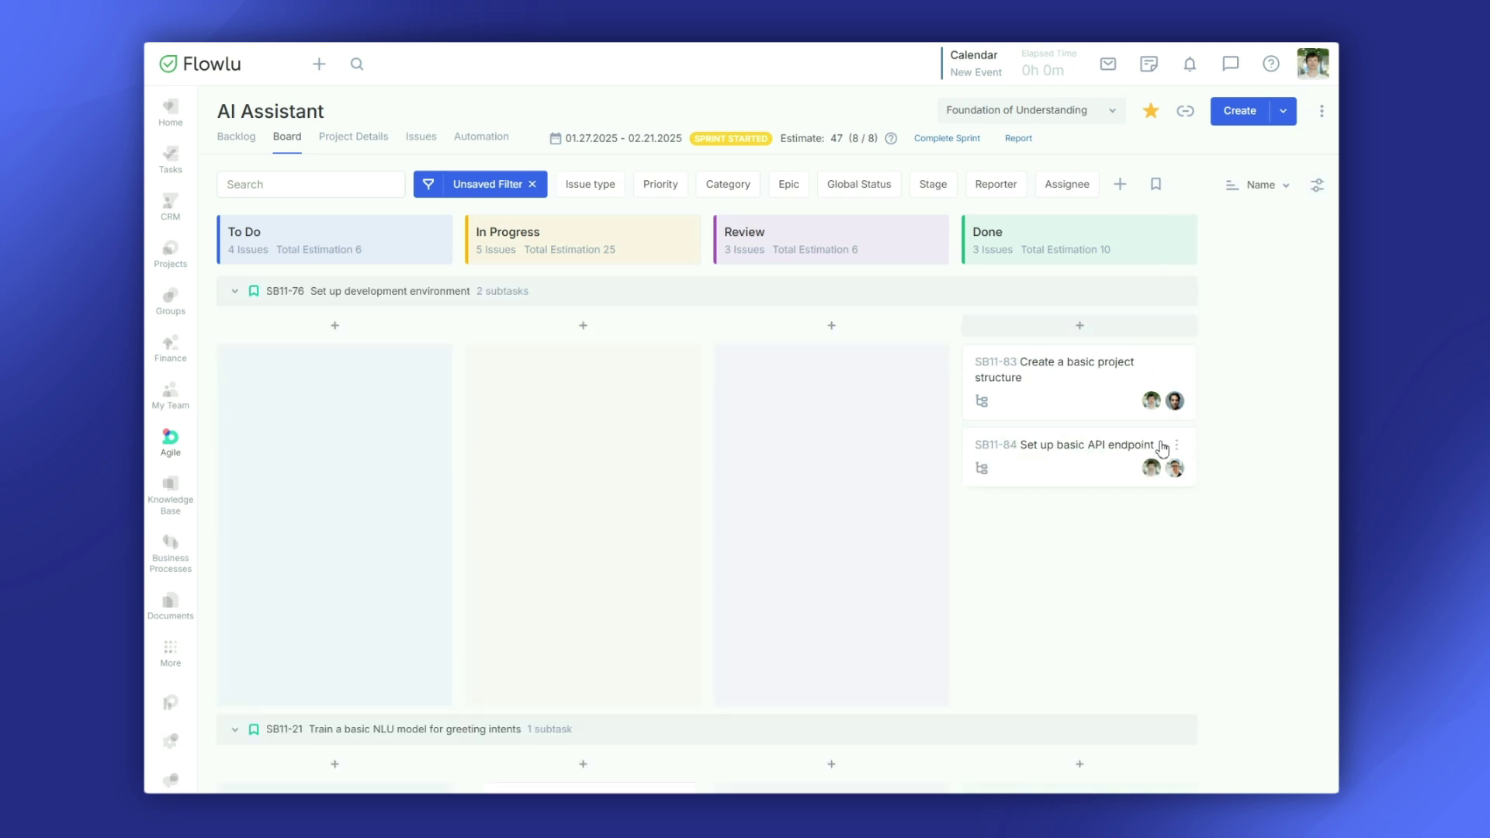
click(235, 293)
click(235, 337)
click(235, 382)
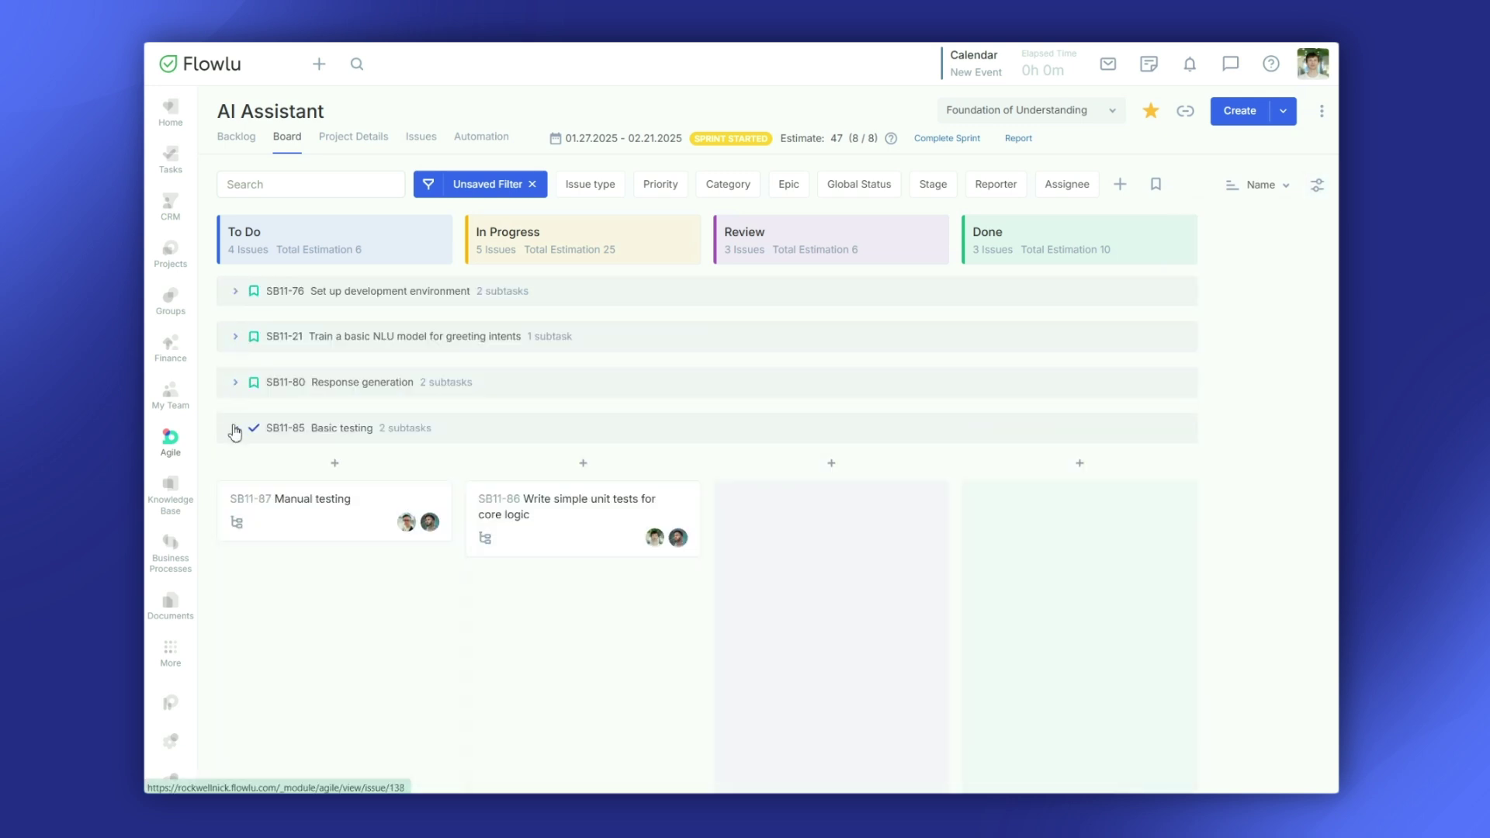
click(235, 428)
click(236, 474)
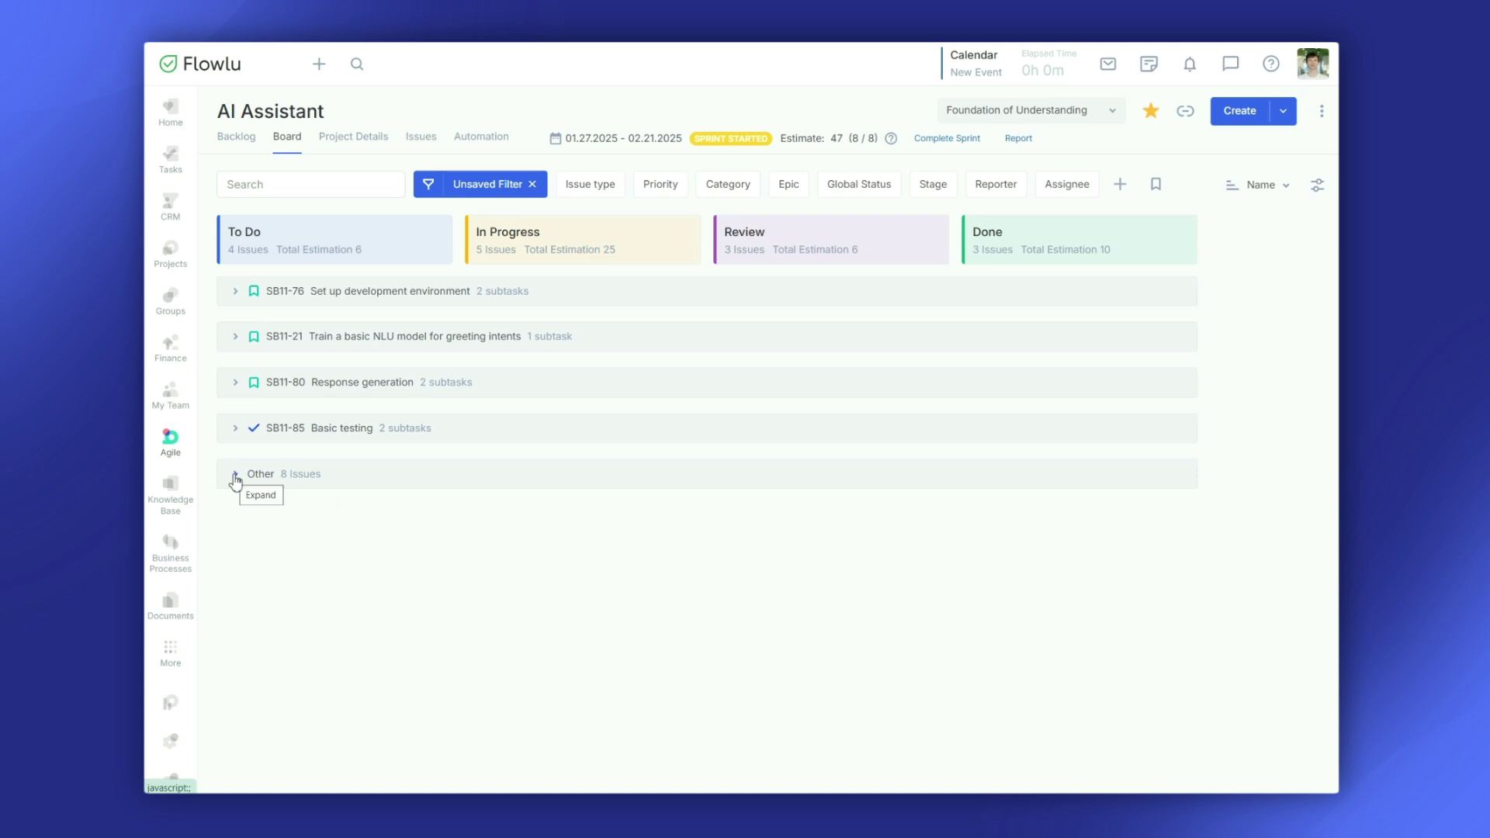
- Remove the parent issue grouping and sort the board's issues by assignee
click(1317, 186)
click(1225, 444)
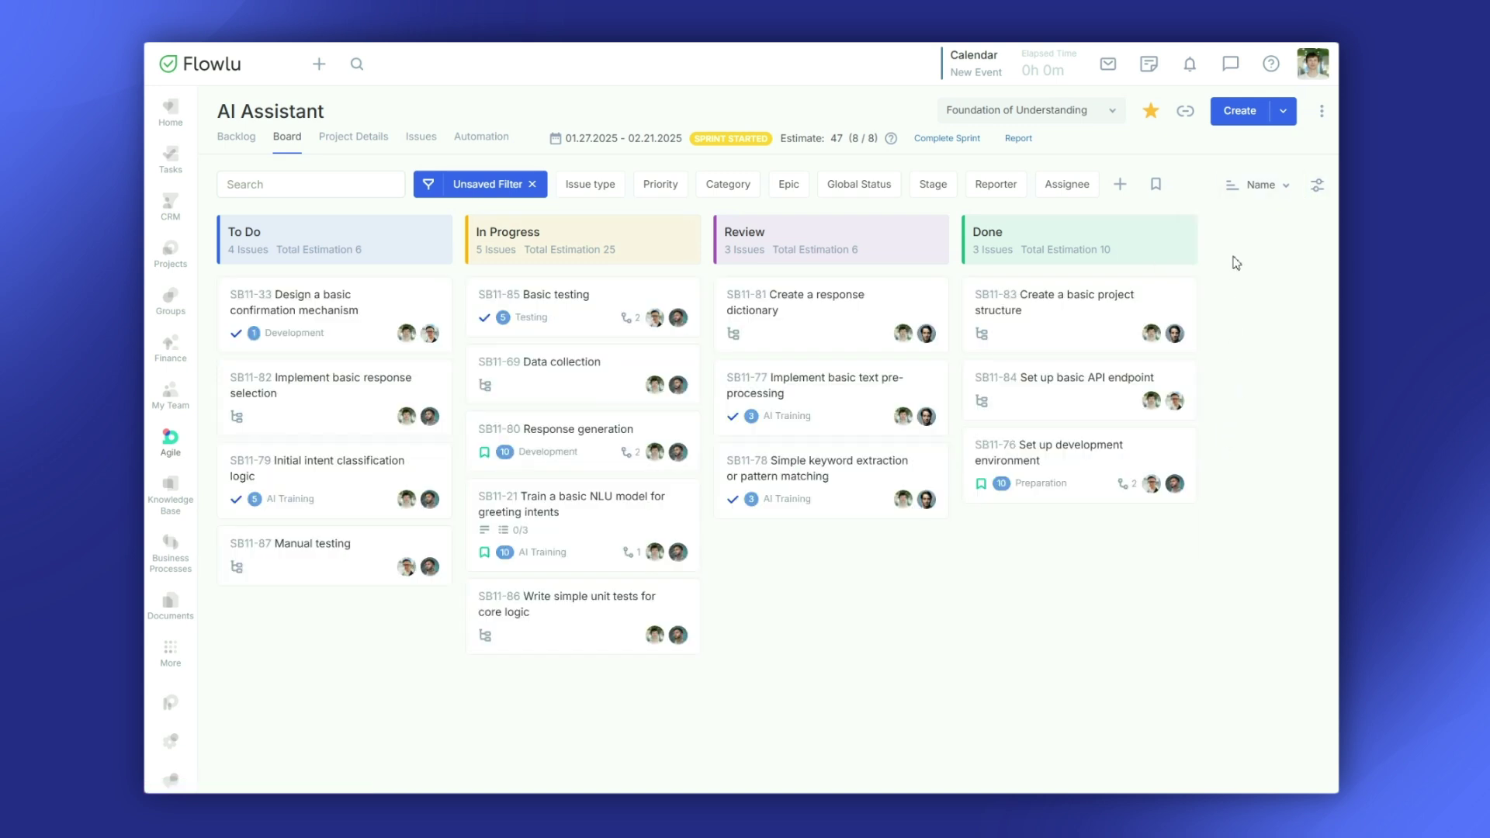
click(1242, 187)
click(1209, 300)
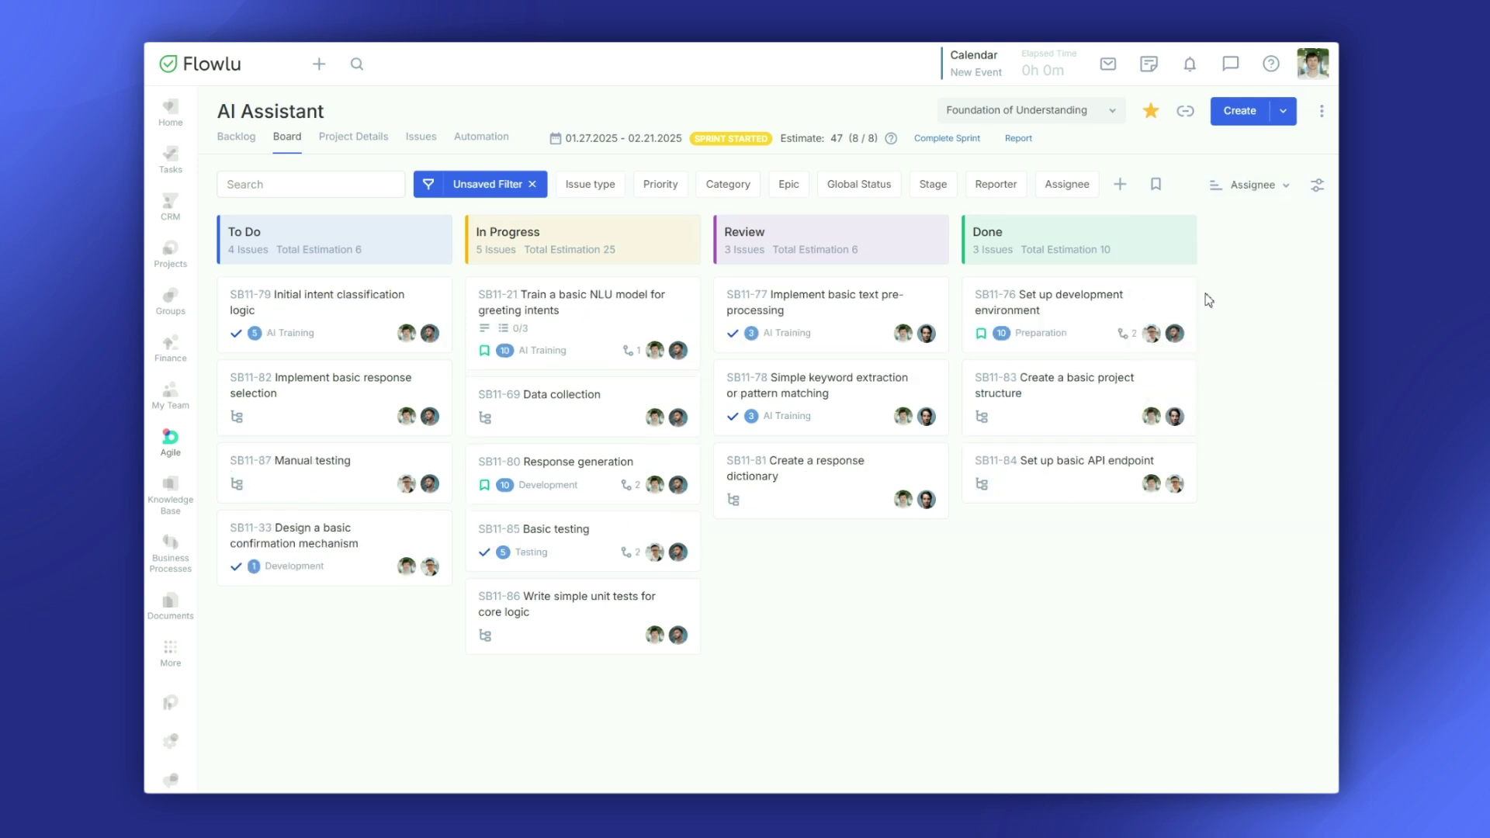
- Filter the board to the Task issue type, and clear that filter
click(605, 194)
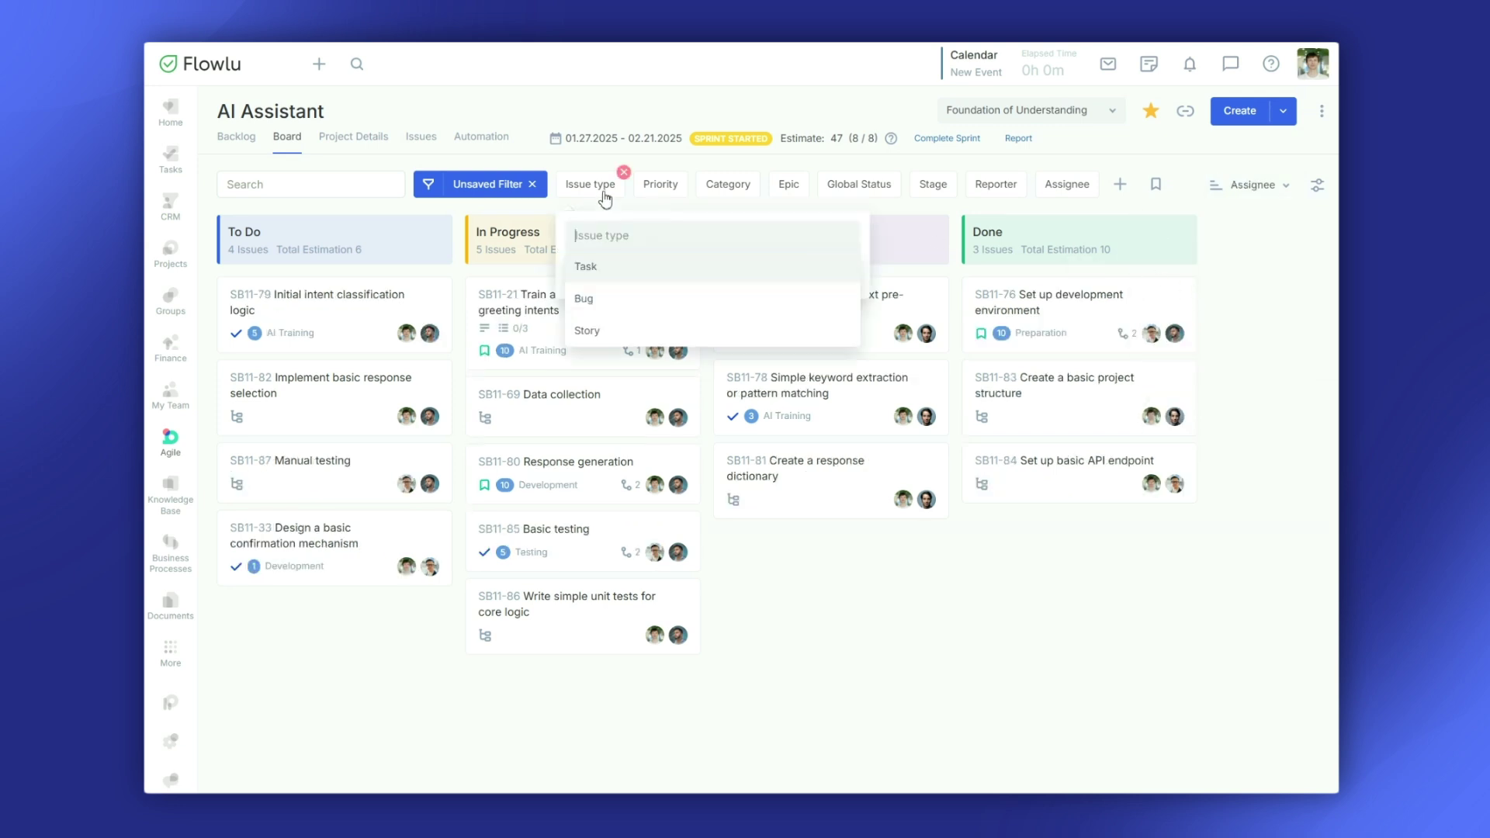
click(597, 273)
click(596, 278)
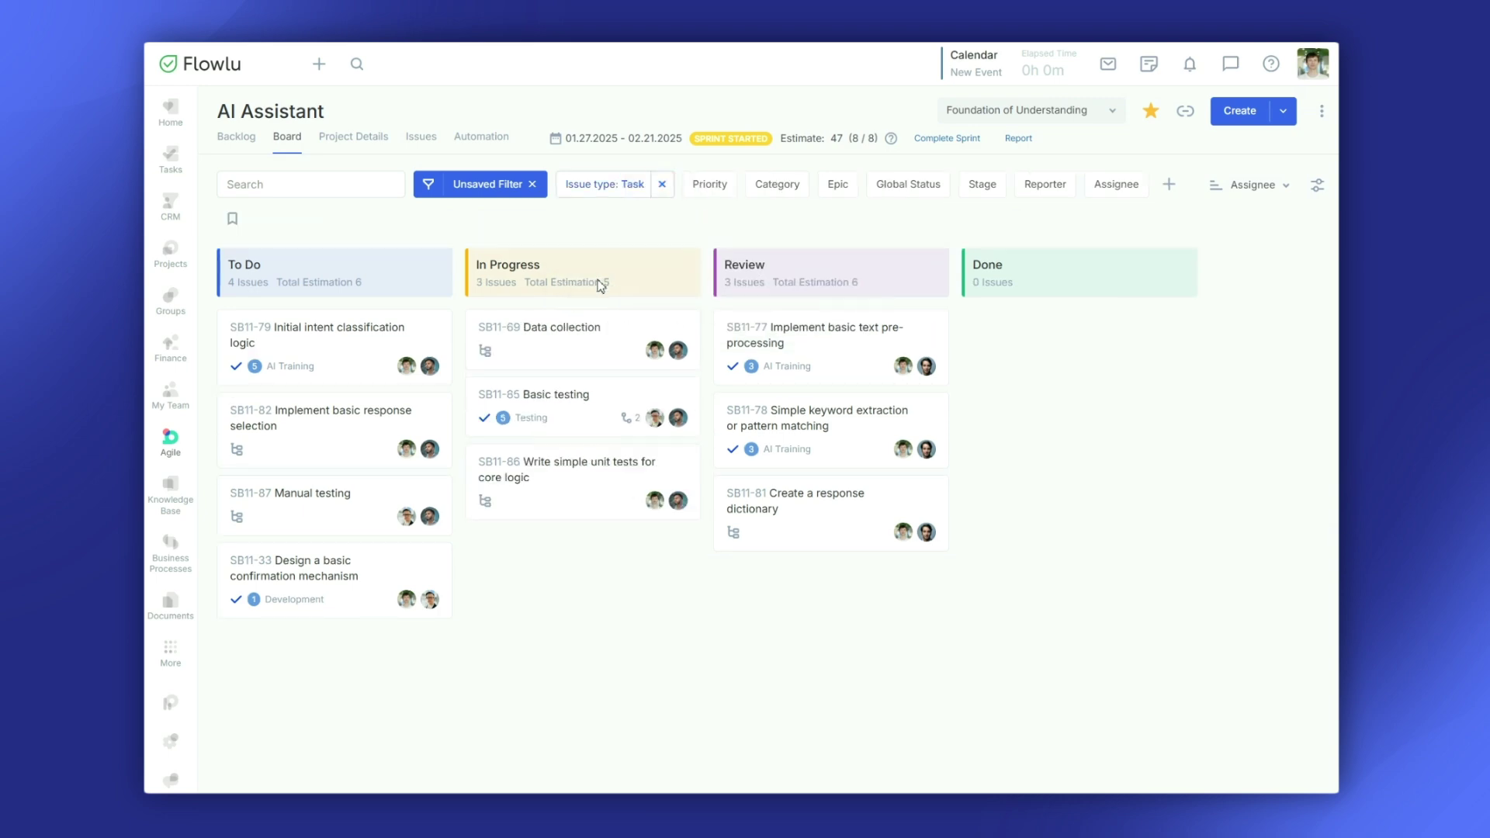
click(661, 185)
- Open the form for a new board filter, look through its available fields and close it without saving
click(480, 191)
click(477, 217)
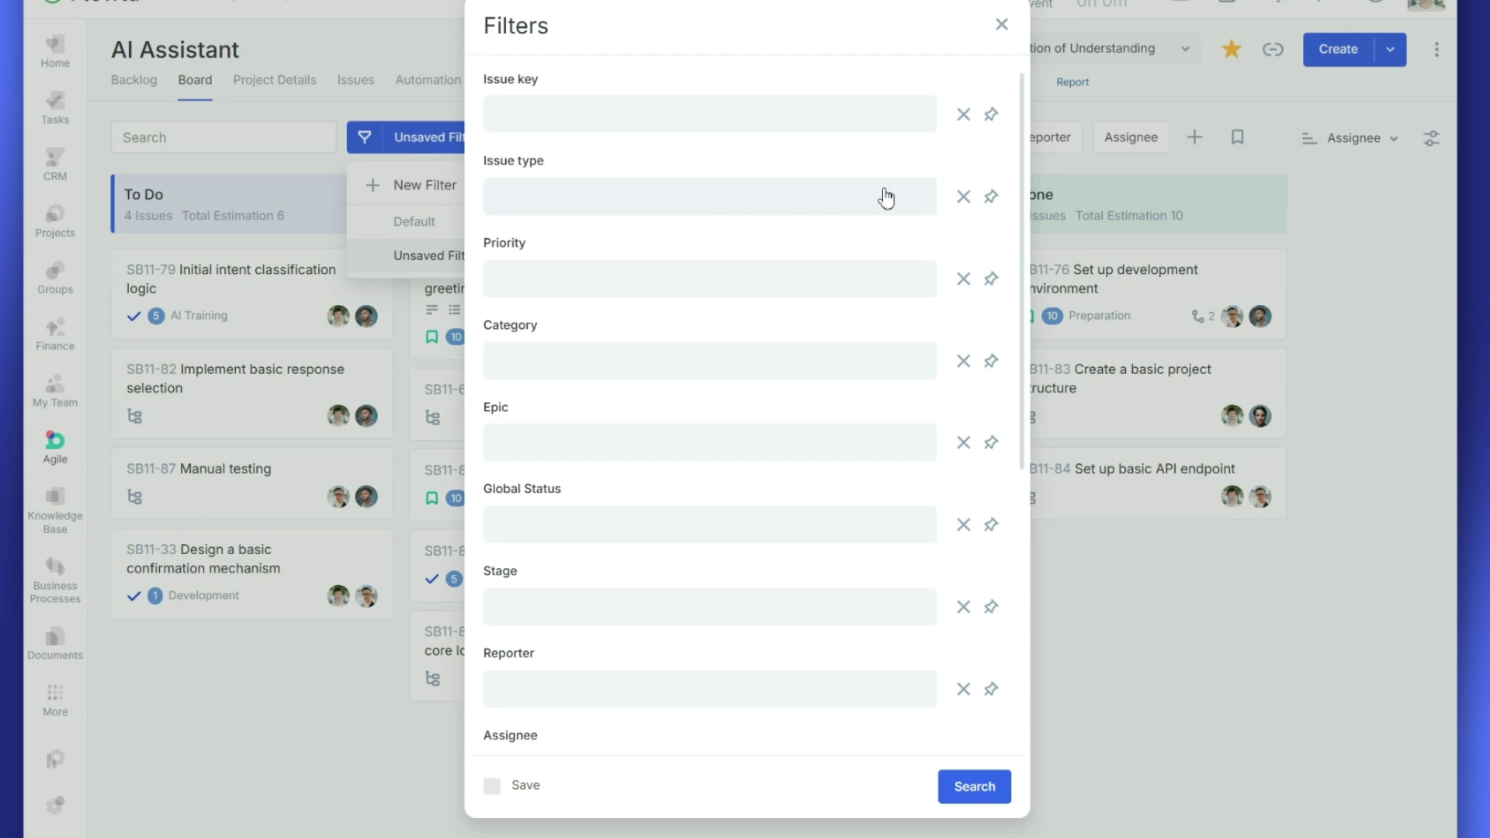
drag(1022, 123, 1030, 81)
click(1001, 28)
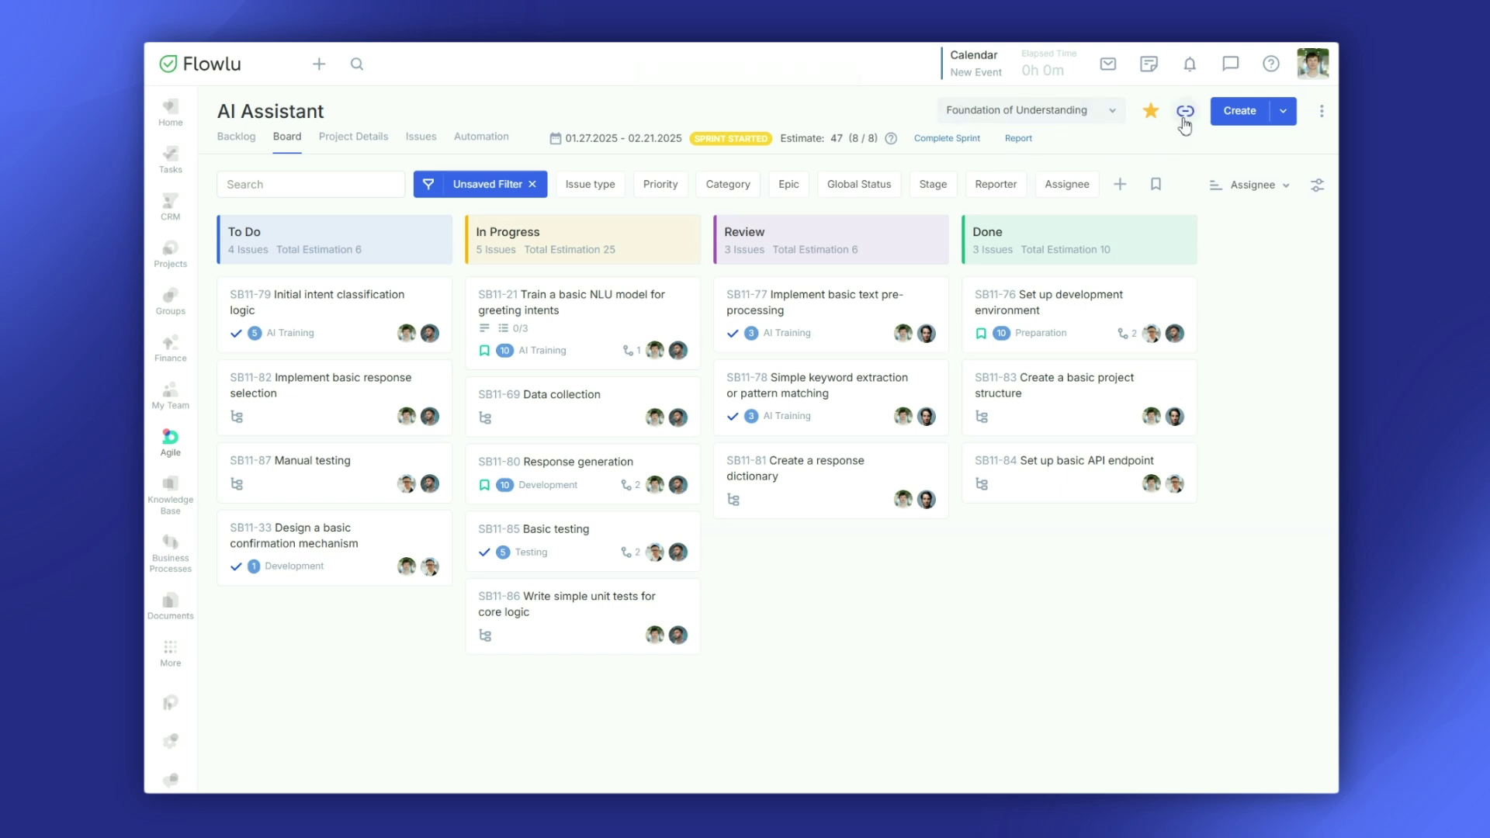
- Message the Marketer contact "We have a project in development, I will send you a link -" followed by the copied external board link
click(1230, 63)
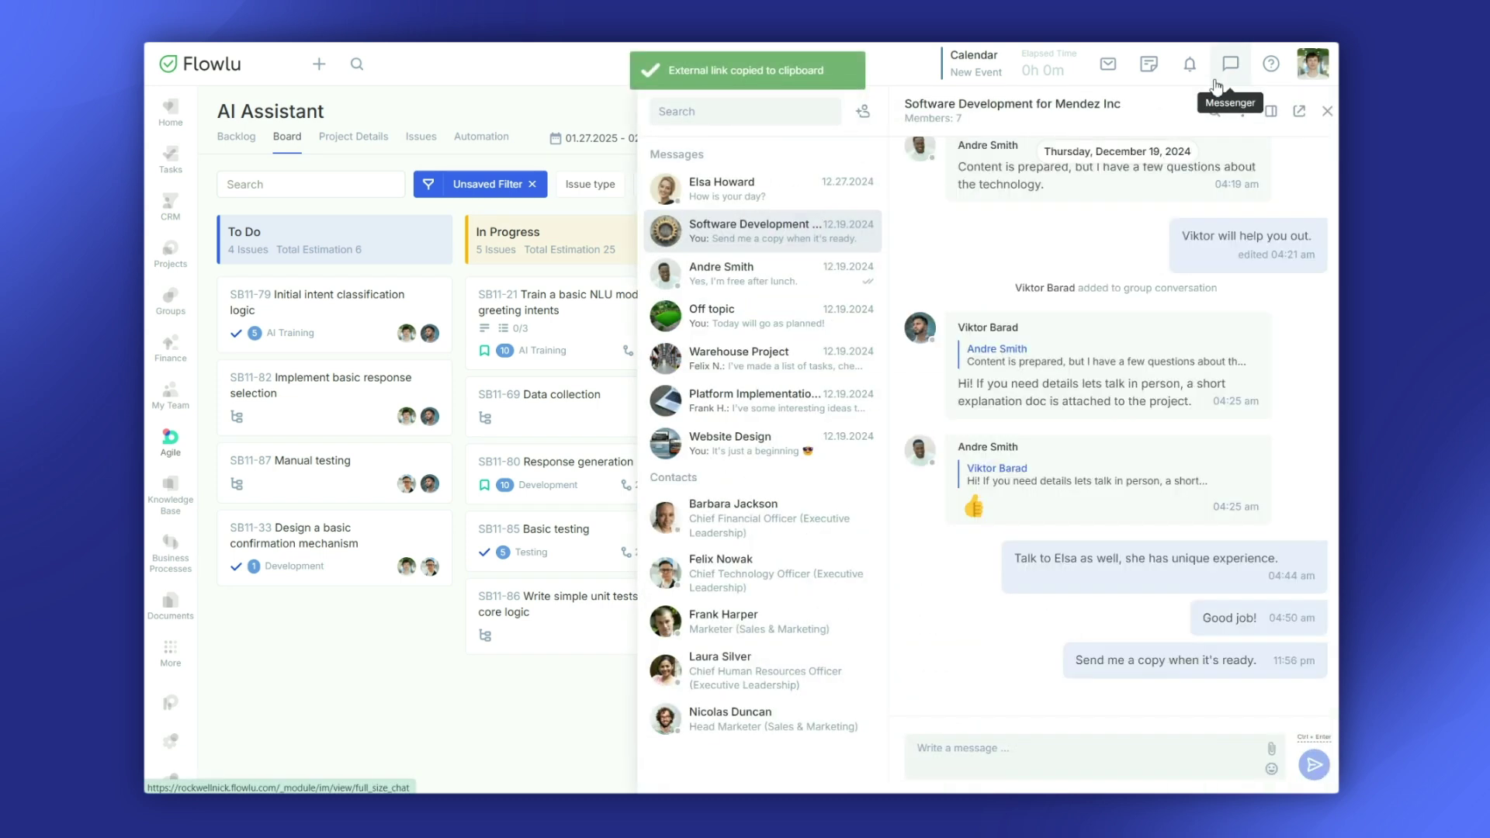
click(758, 618)
text(We have a project in development, I will send you a link -)
key(ctrl+v)
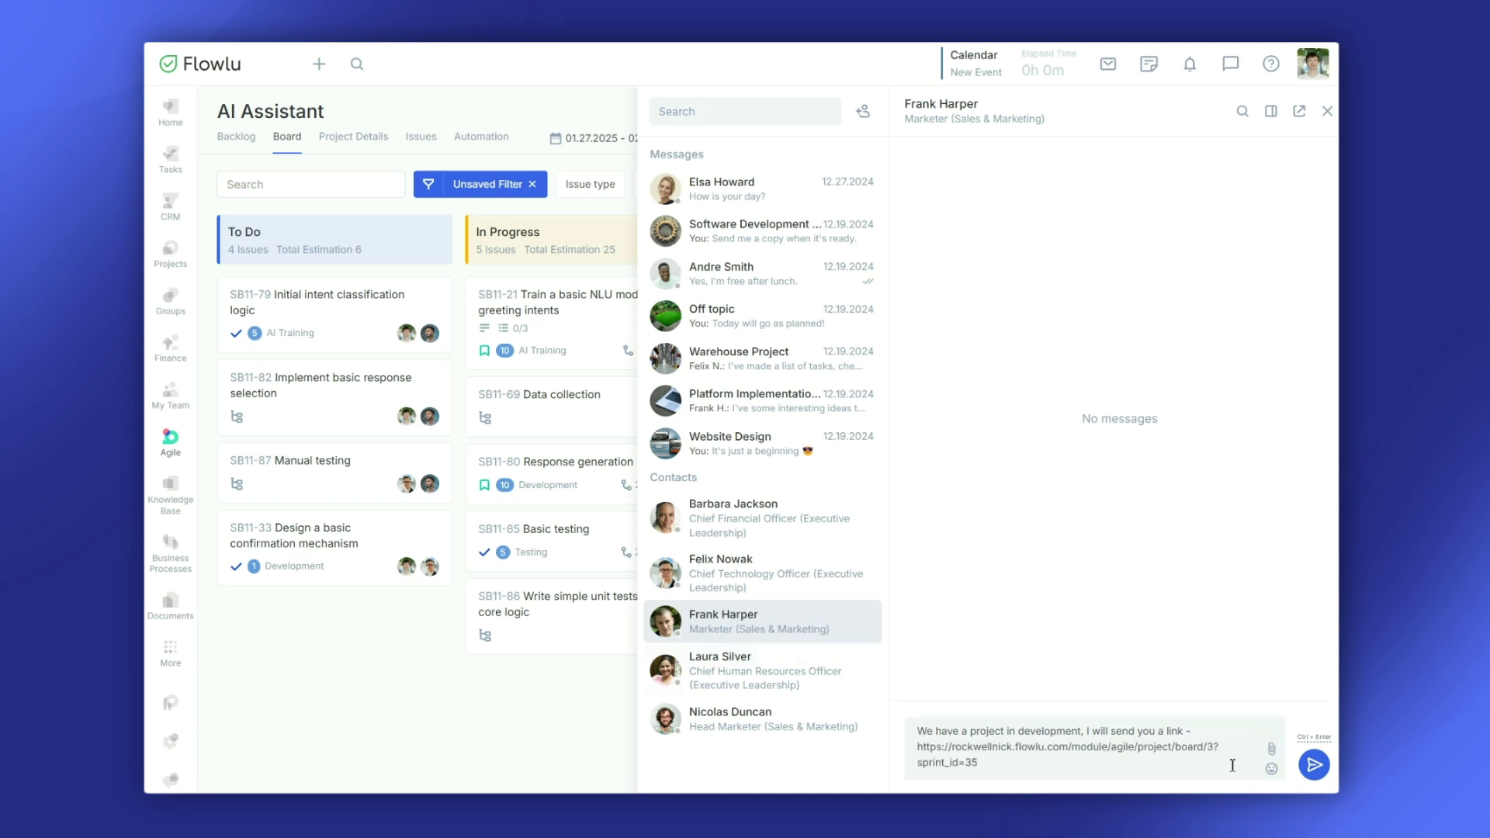
click(1313, 765)
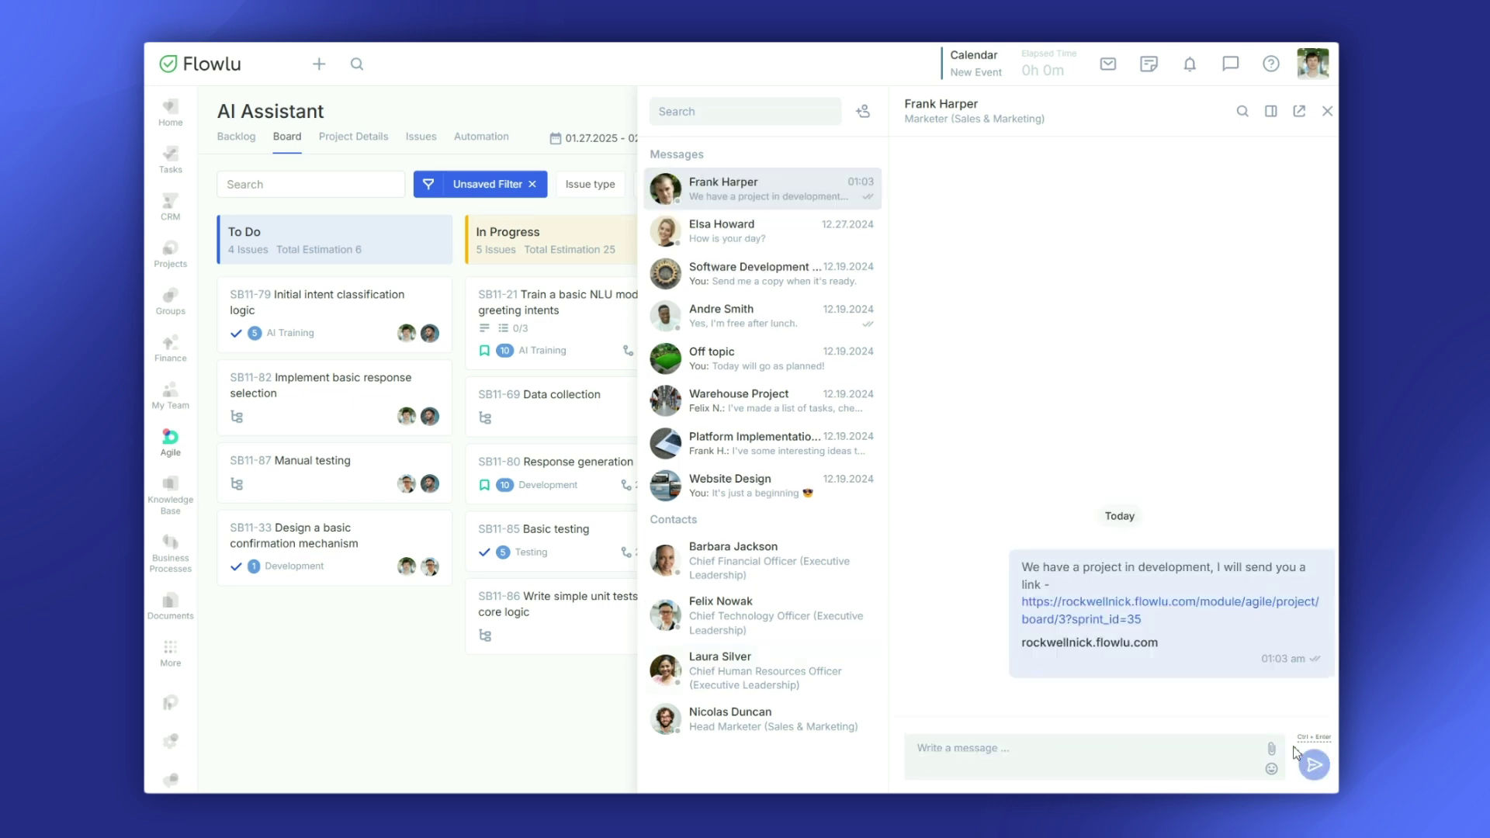
- Hide the reporter on the board's cards and limit issues to 5 in To Do, 3 in In Progress and 2 in Review
click(1327, 111)
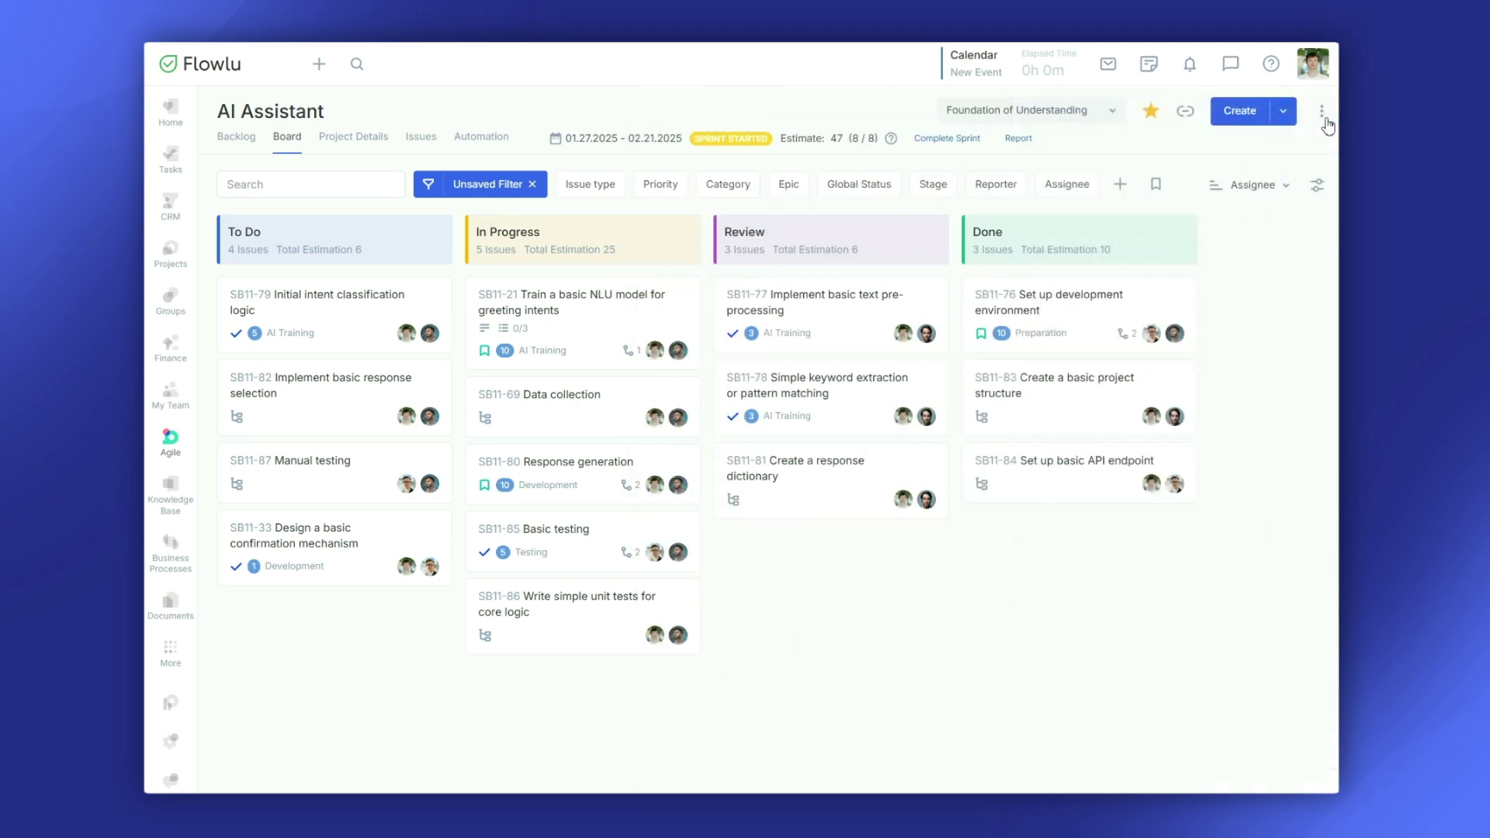
click(1323, 117)
click(1250, 240)
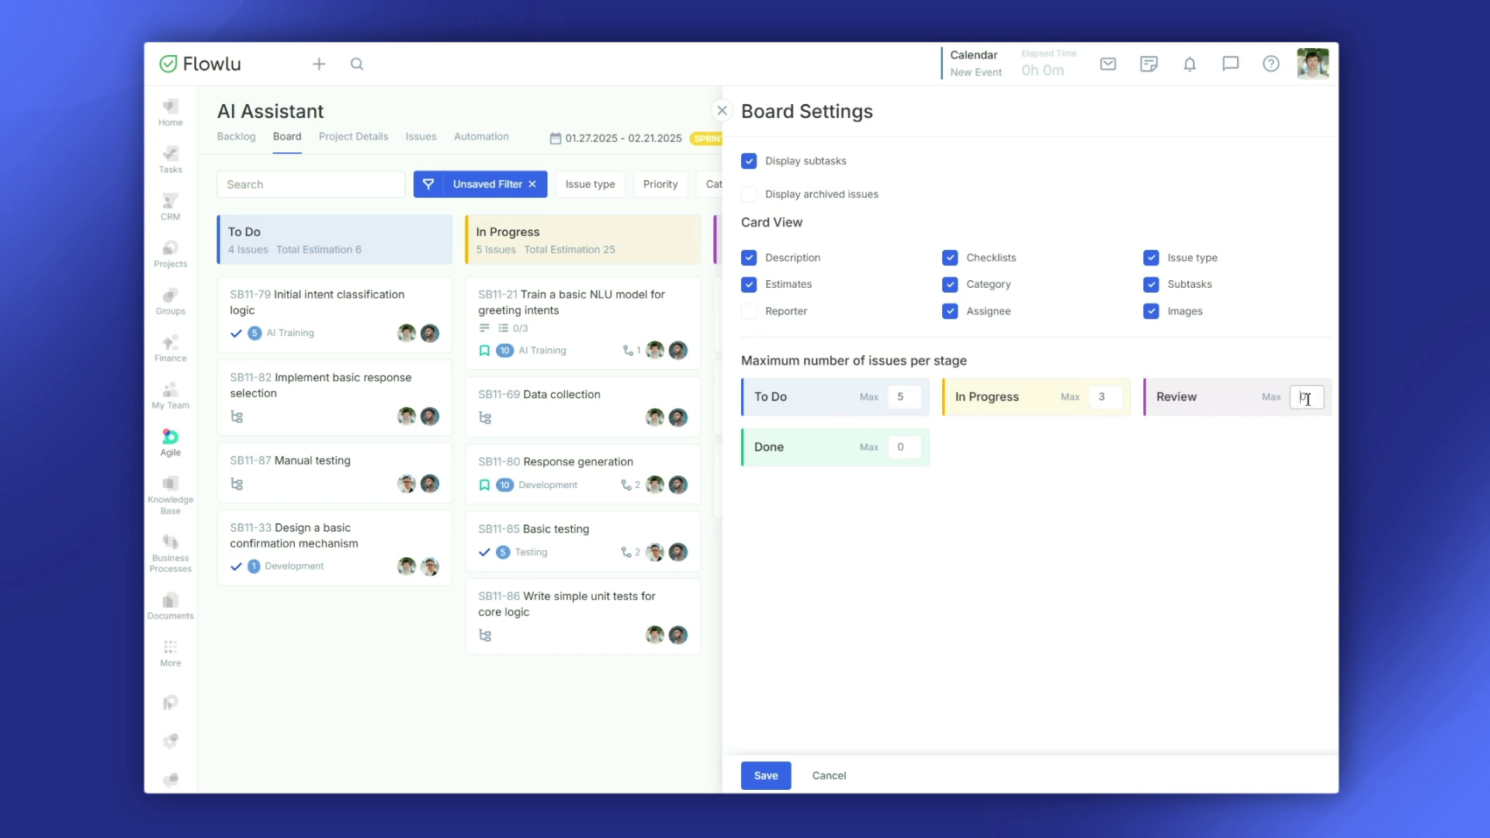
click(768, 775)
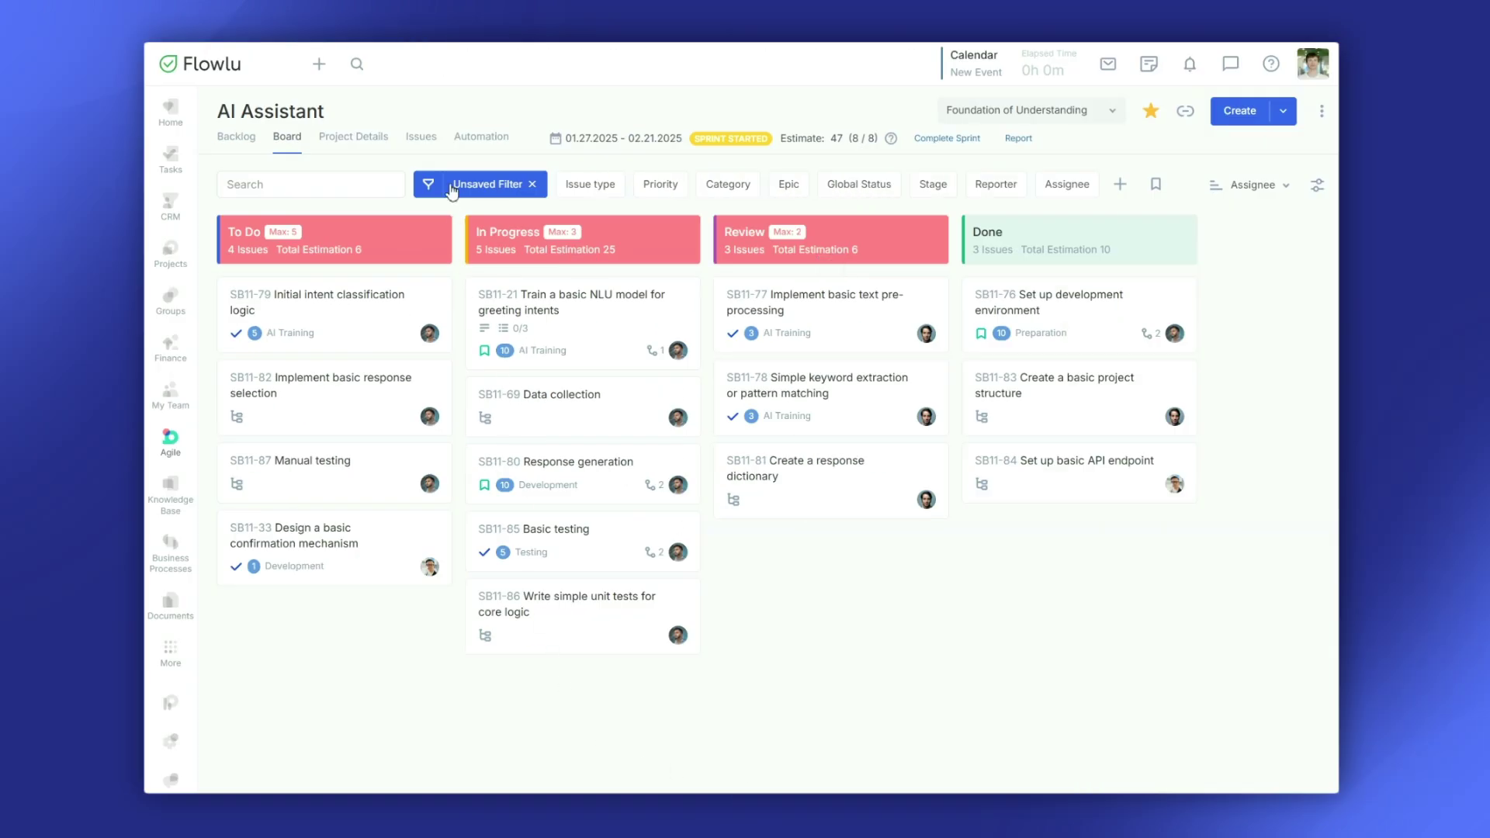
- Select the three To Do issues on the board, view their bulk actions and Bulk Edit fields, and cancel without changes
click(427, 146)
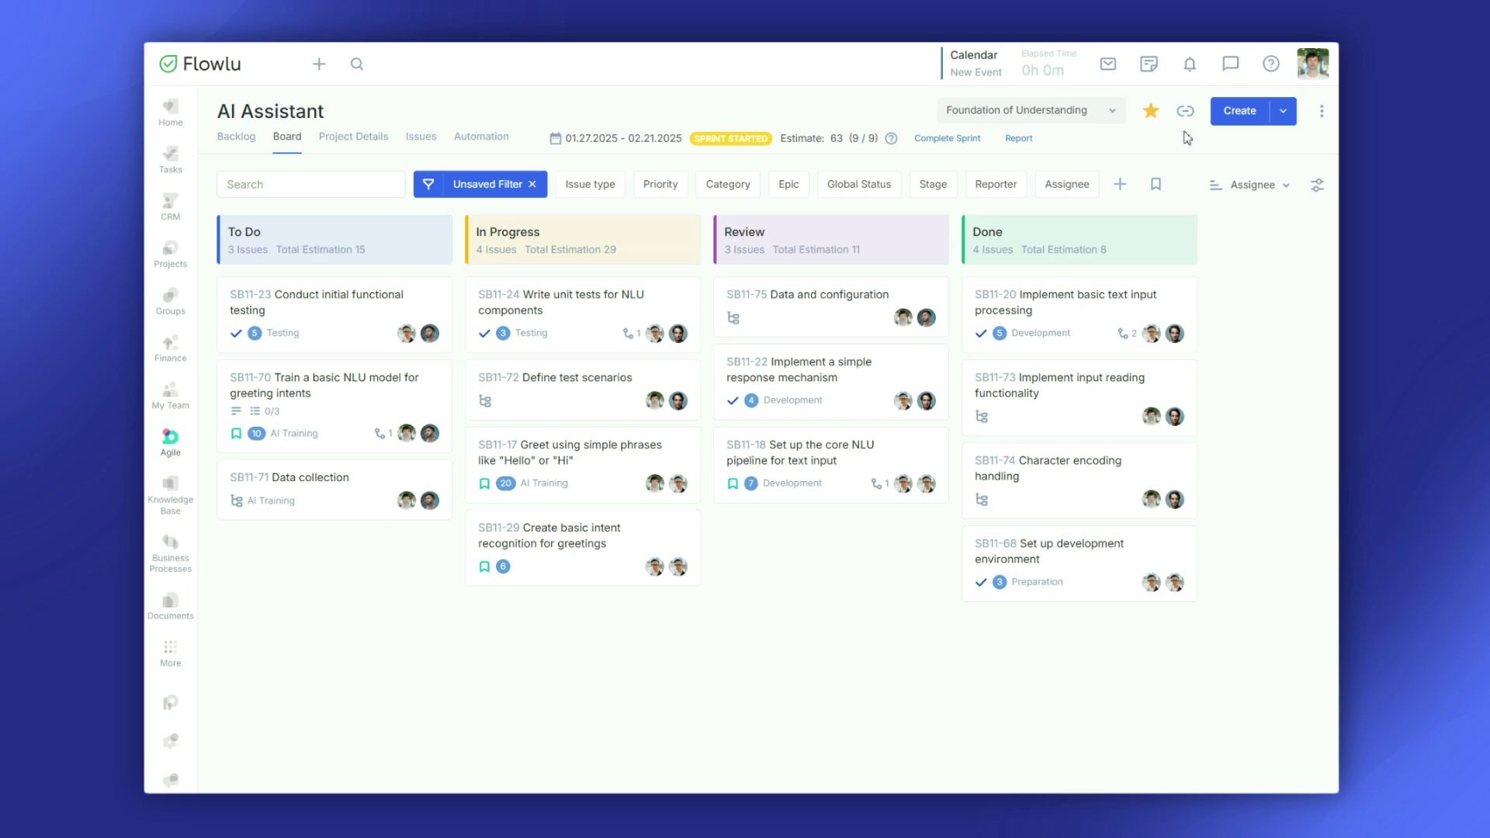
click(431, 295)
click(419, 324)
click(431, 377)
click(430, 477)
click(432, 776)
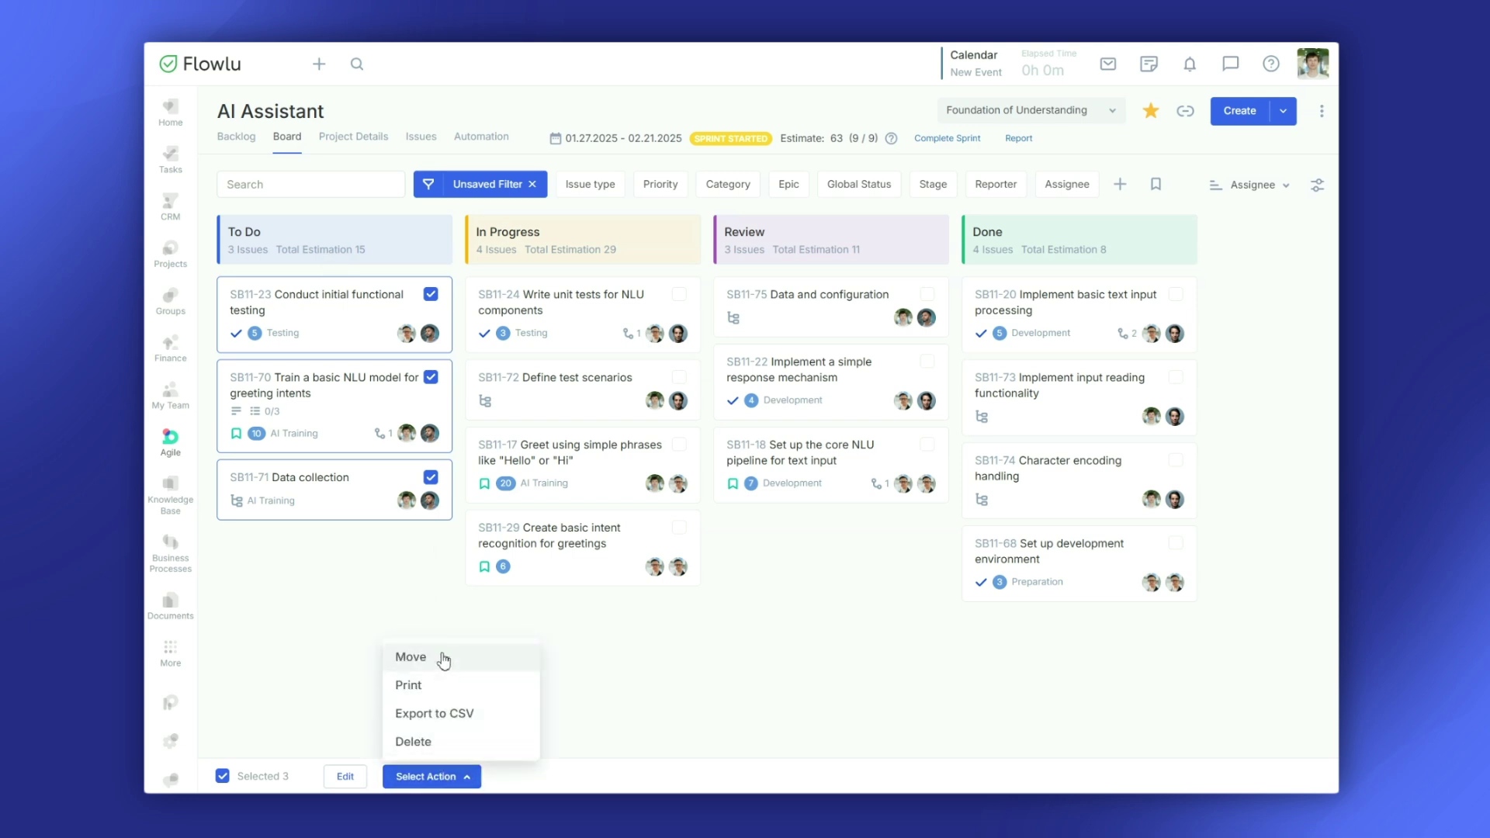
click(345, 777)
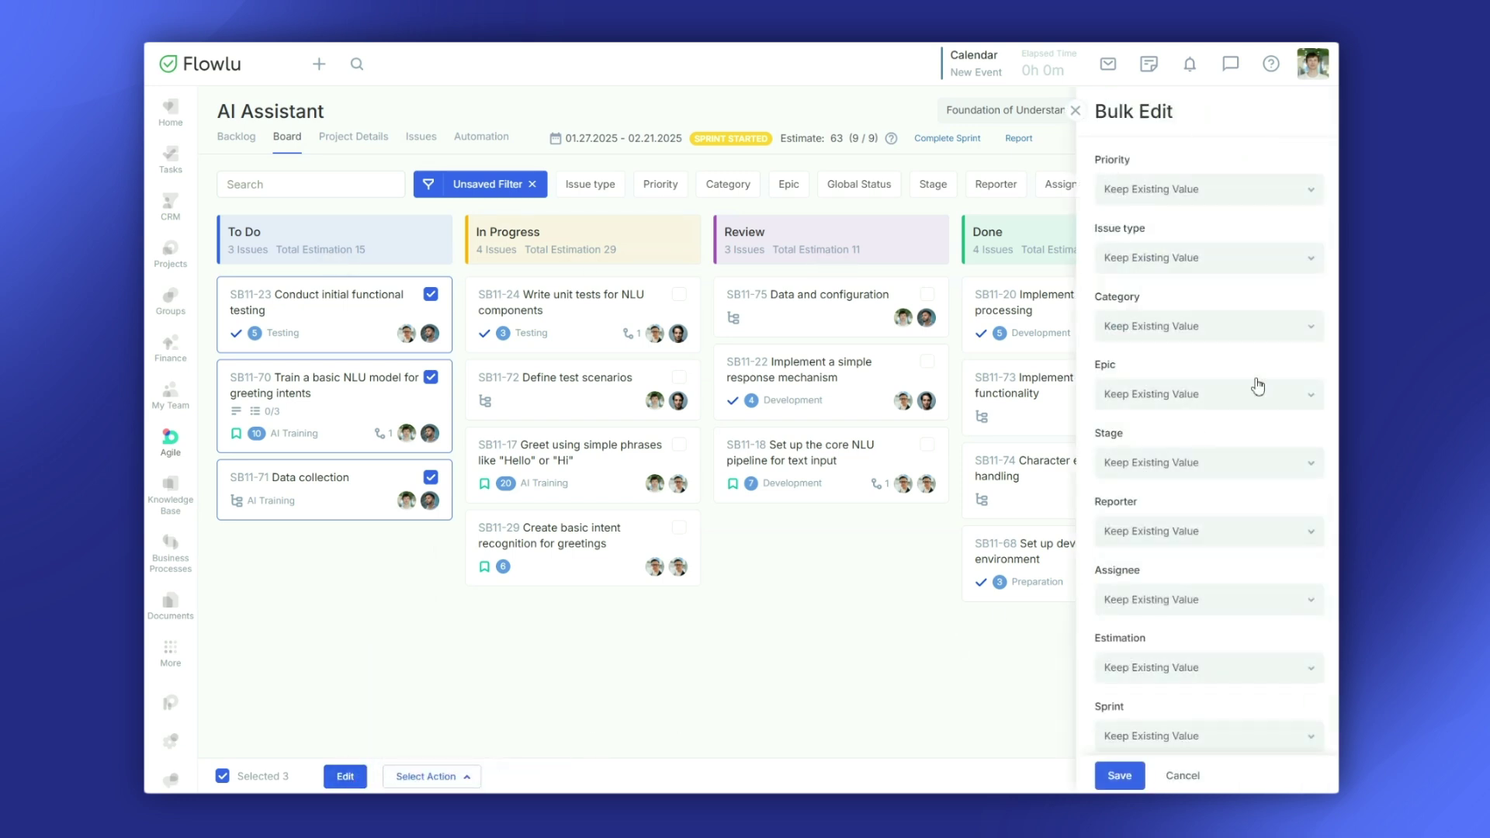
scroll(1209, 448, down, 7)
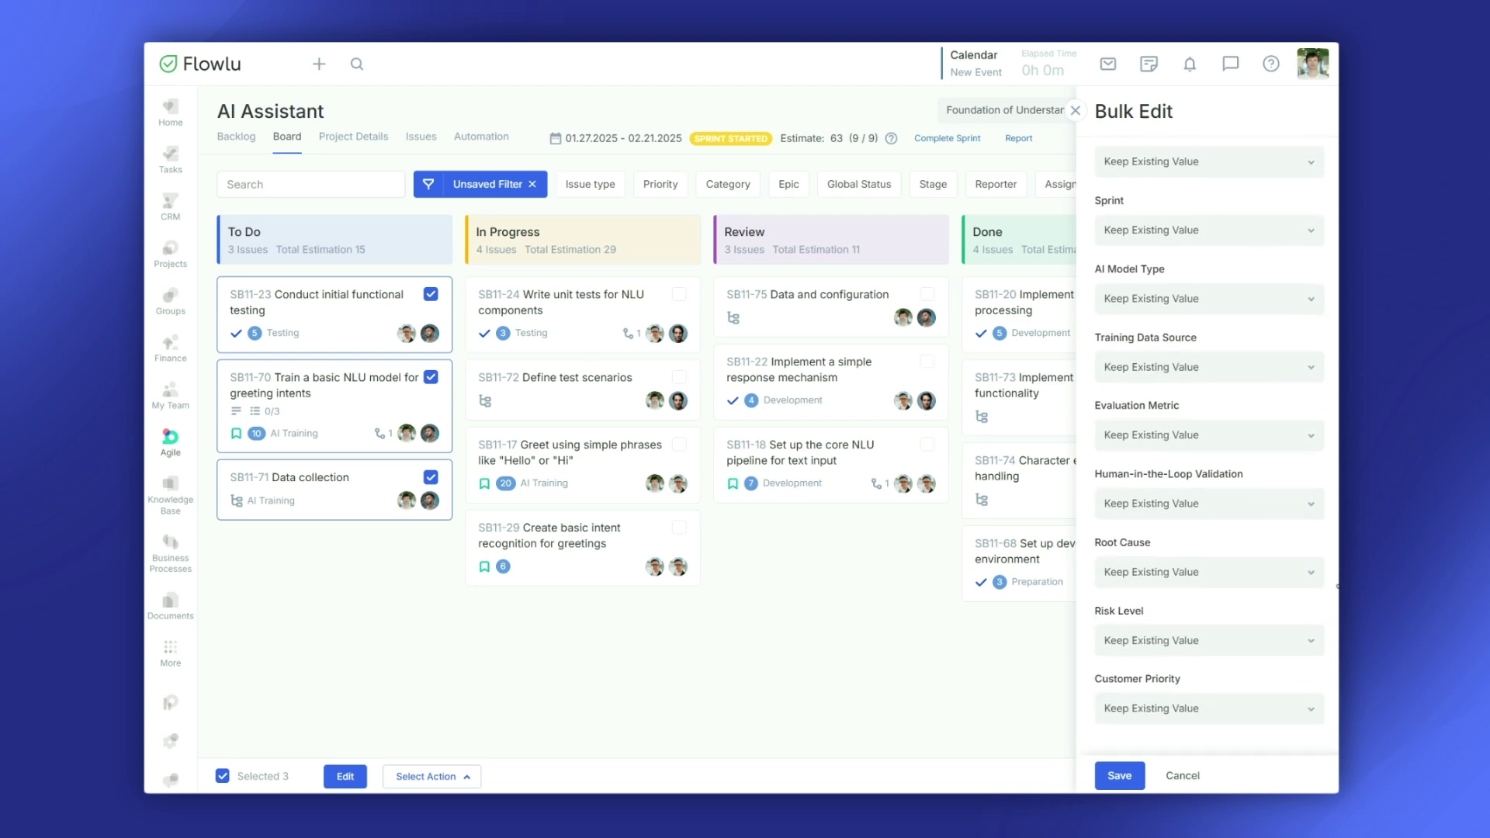
click(1204, 776)
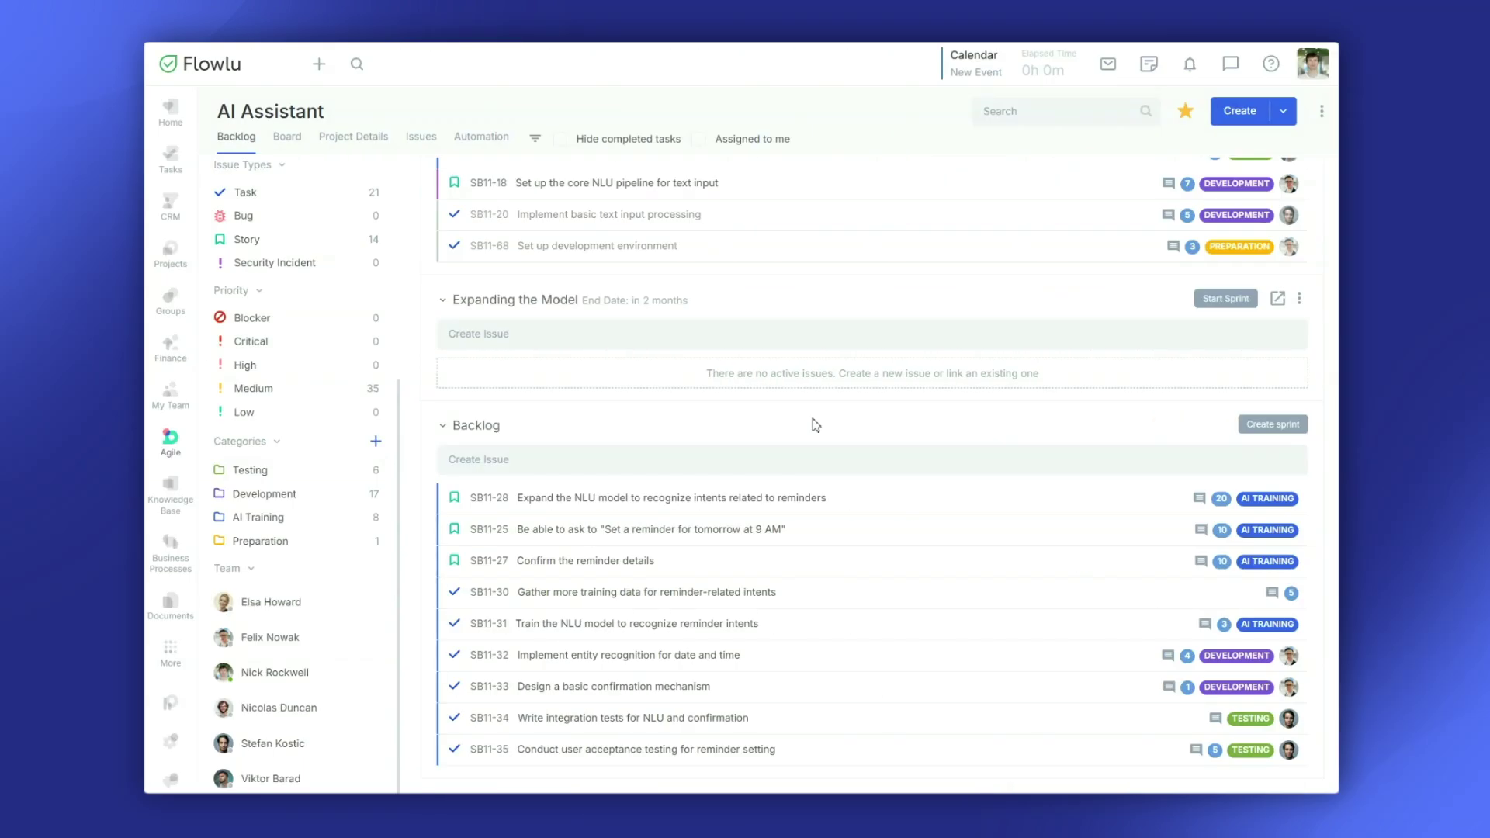
- Create a red issue category named Data Processing with a team member as its assignee
click(375, 441)
text(Data Processing)
click(777, 196)
click(797, 233)
click(826, 260)
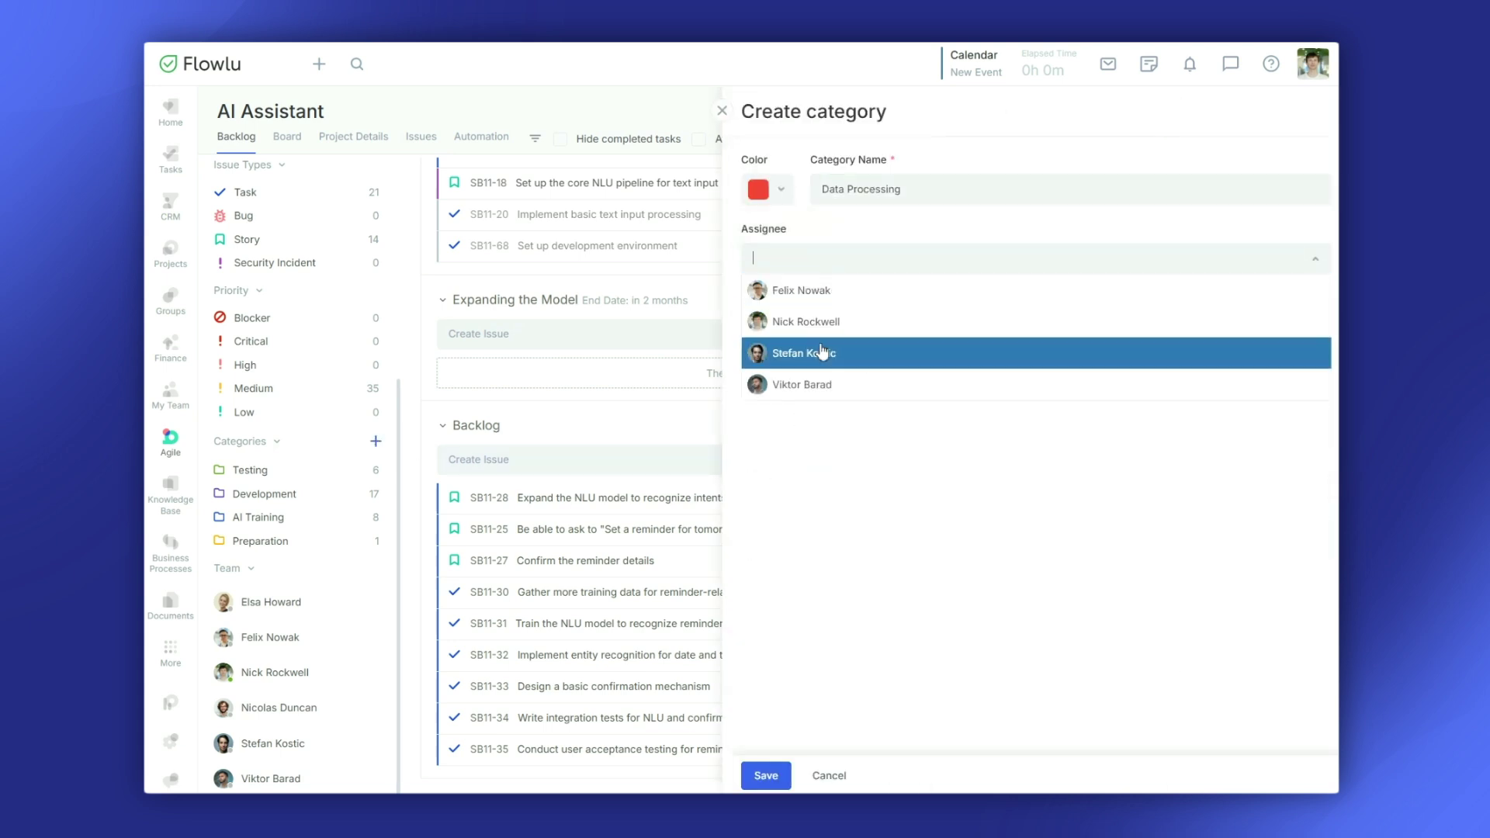
click(822, 385)
click(766, 775)
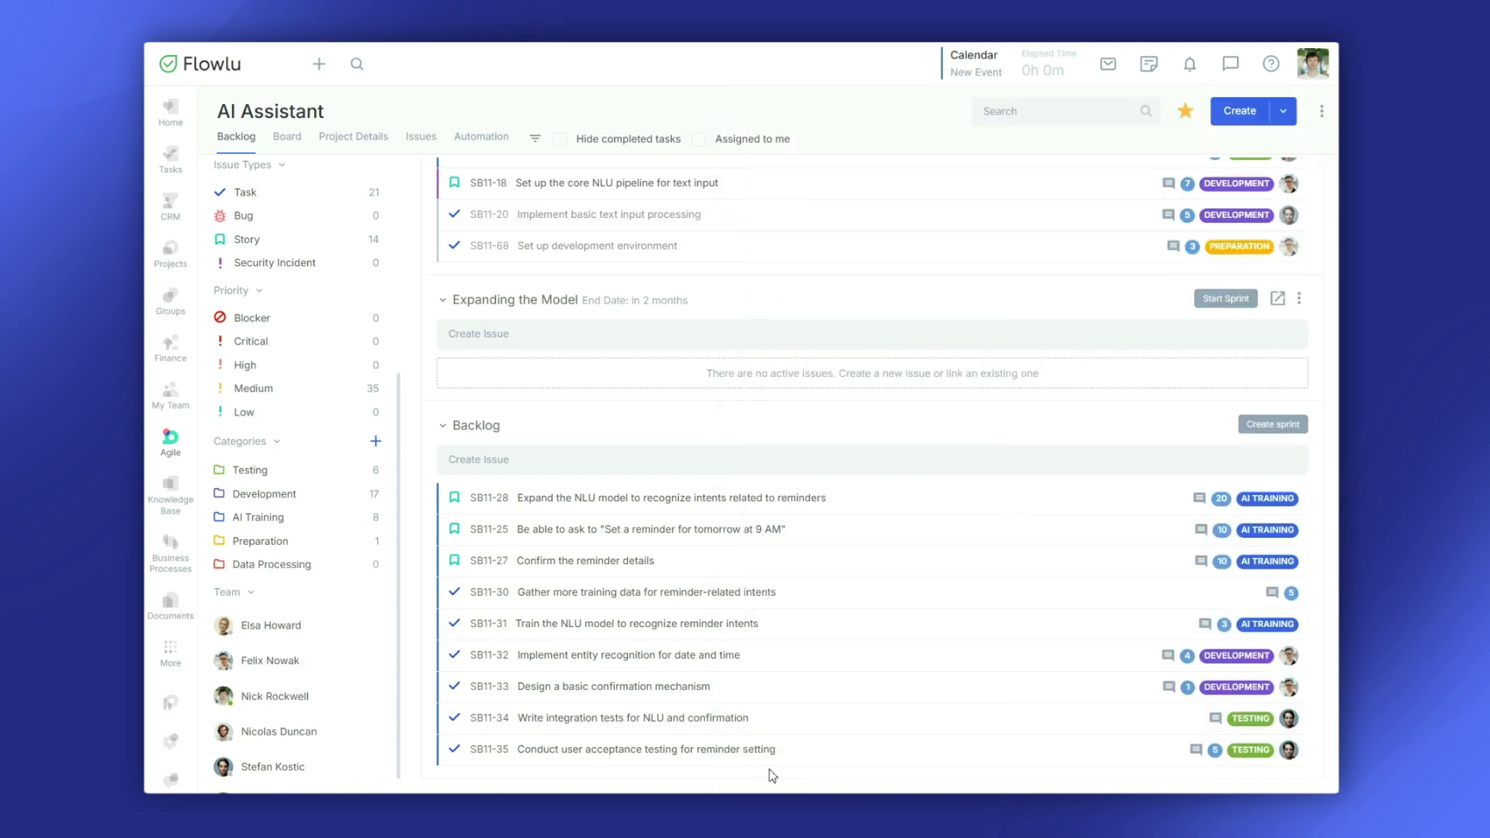
- Start a new epic named Post-Release Support with the start date 06.02.2025
drag(402, 515, 416, 301)
scroll(388, 233, up, 1)
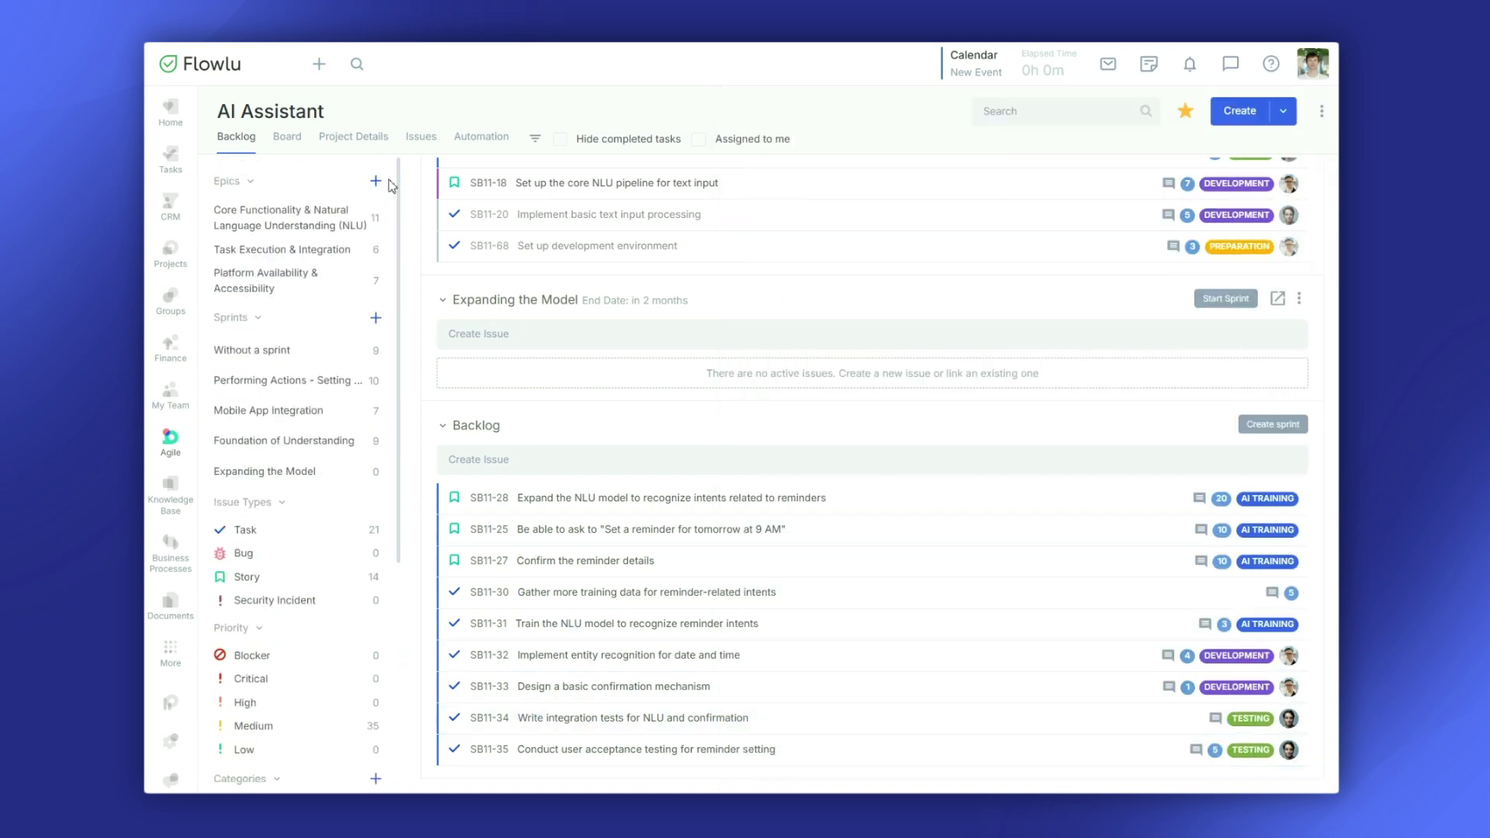
click(375, 181)
text(Post-Release Support)
click(823, 252)
click(909, 295)
click(908, 295)
click(909, 295)
click(909, 295)
click(909, 295)
click(761, 373)
- Set the new epic's end date to 08.29.2025 and save it
click(975, 252)
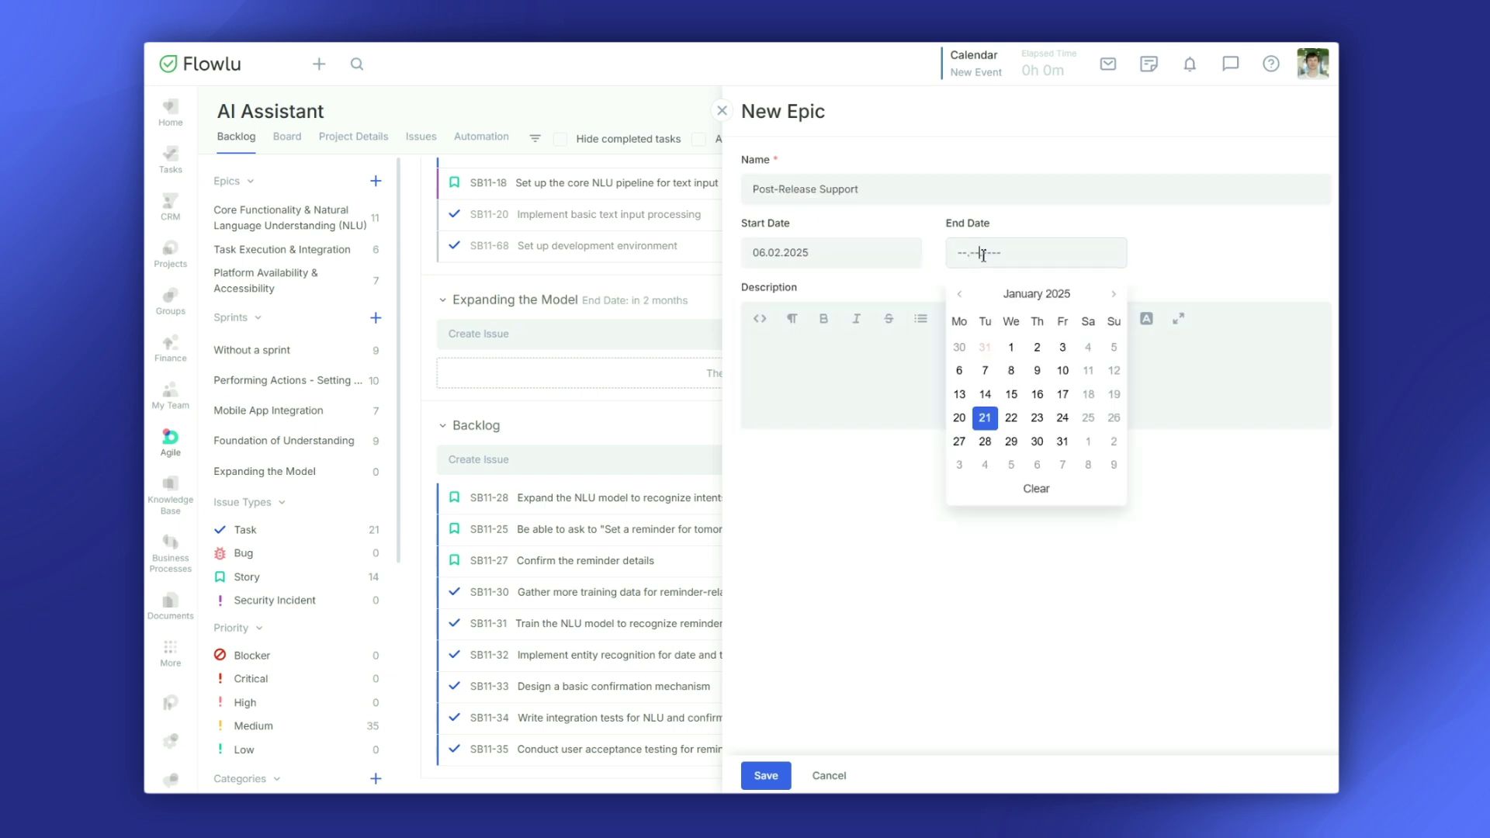
click(1110, 295)
click(1110, 295)
click(1110, 295)
click(1110, 295)
click(1110, 295)
click(1110, 295)
click(1110, 295)
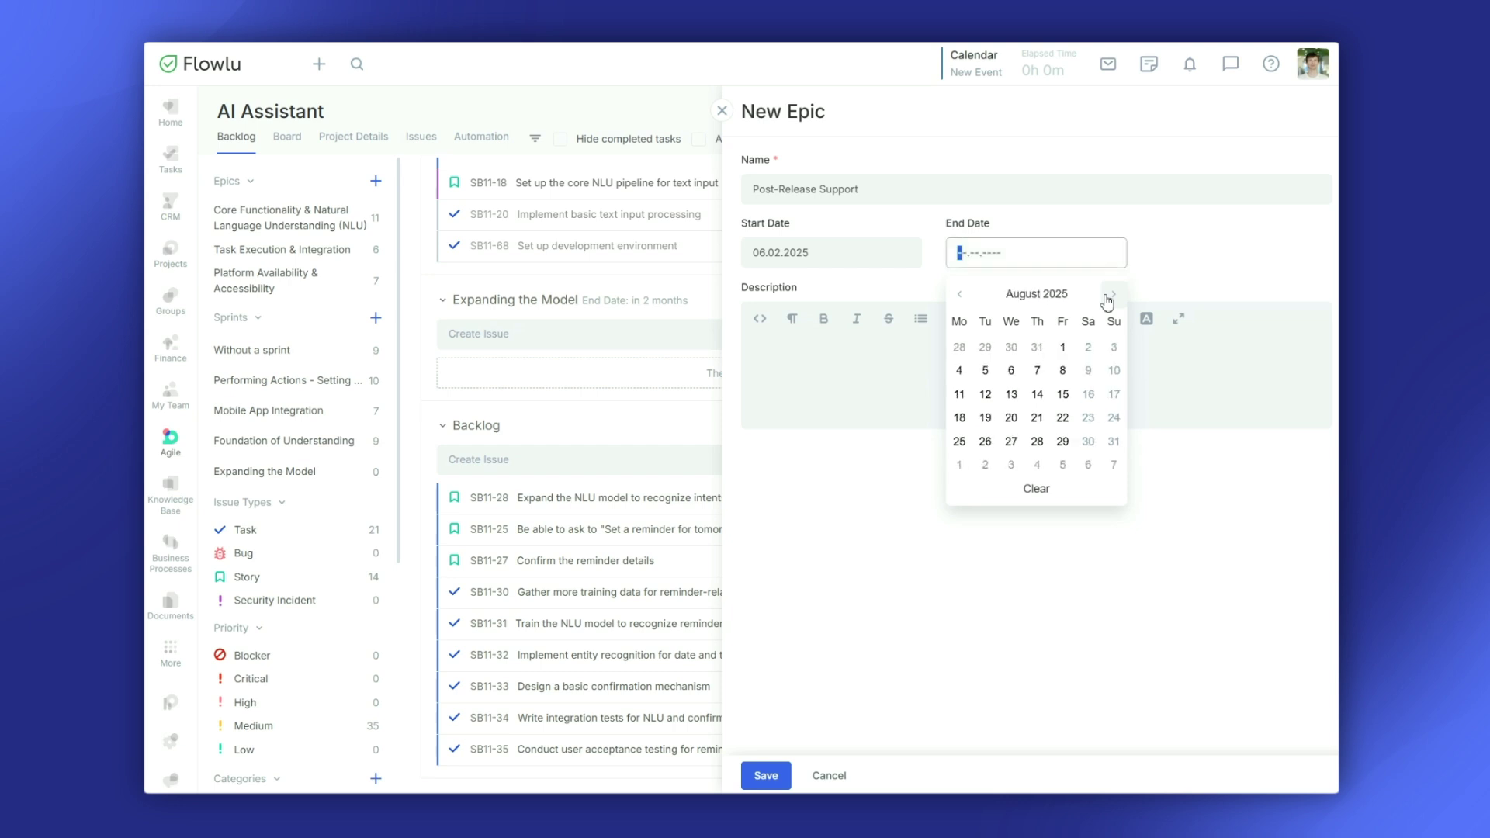
click(1063, 442)
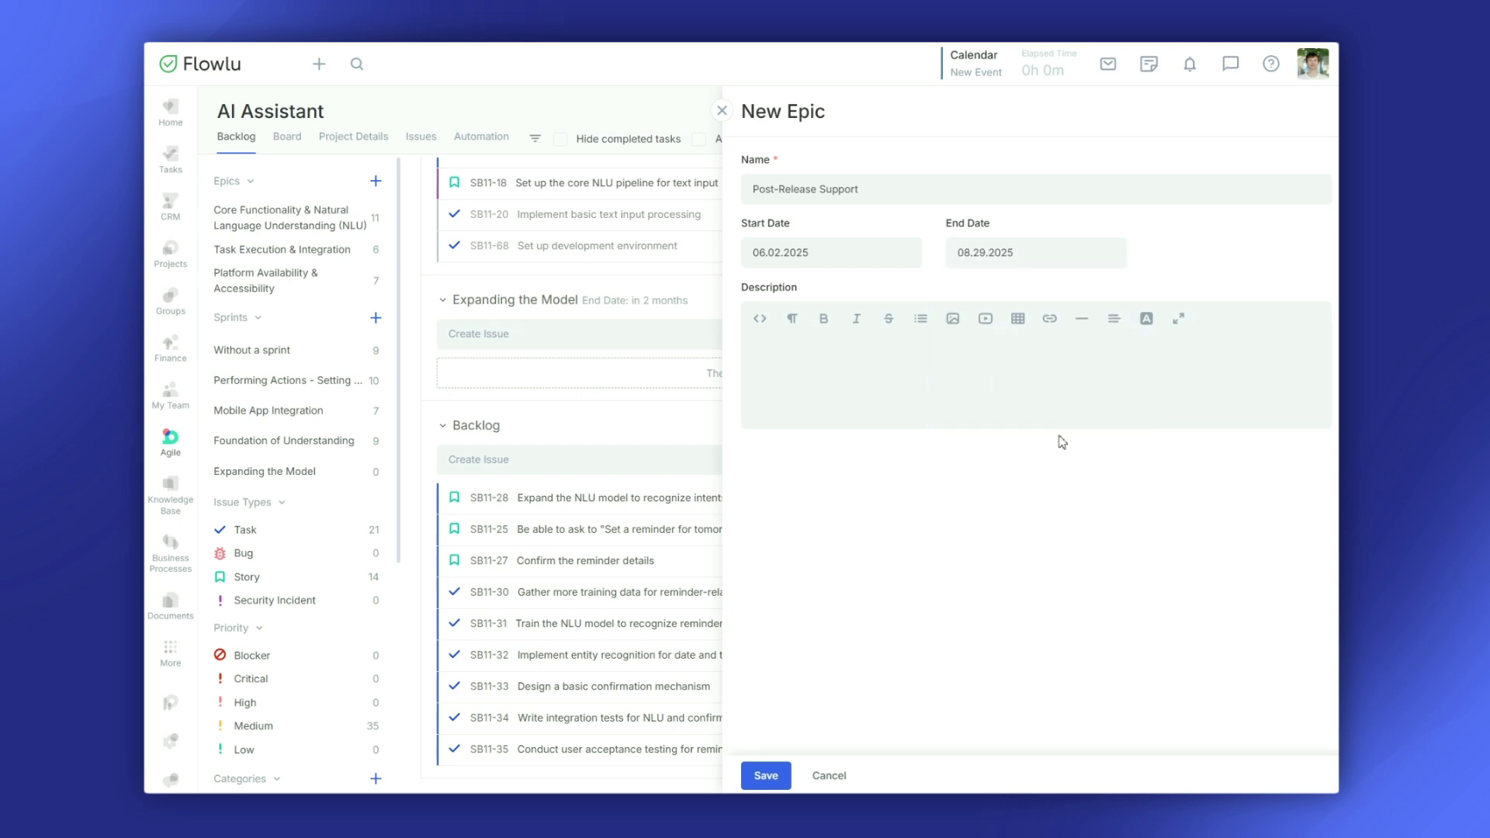
click(766, 776)
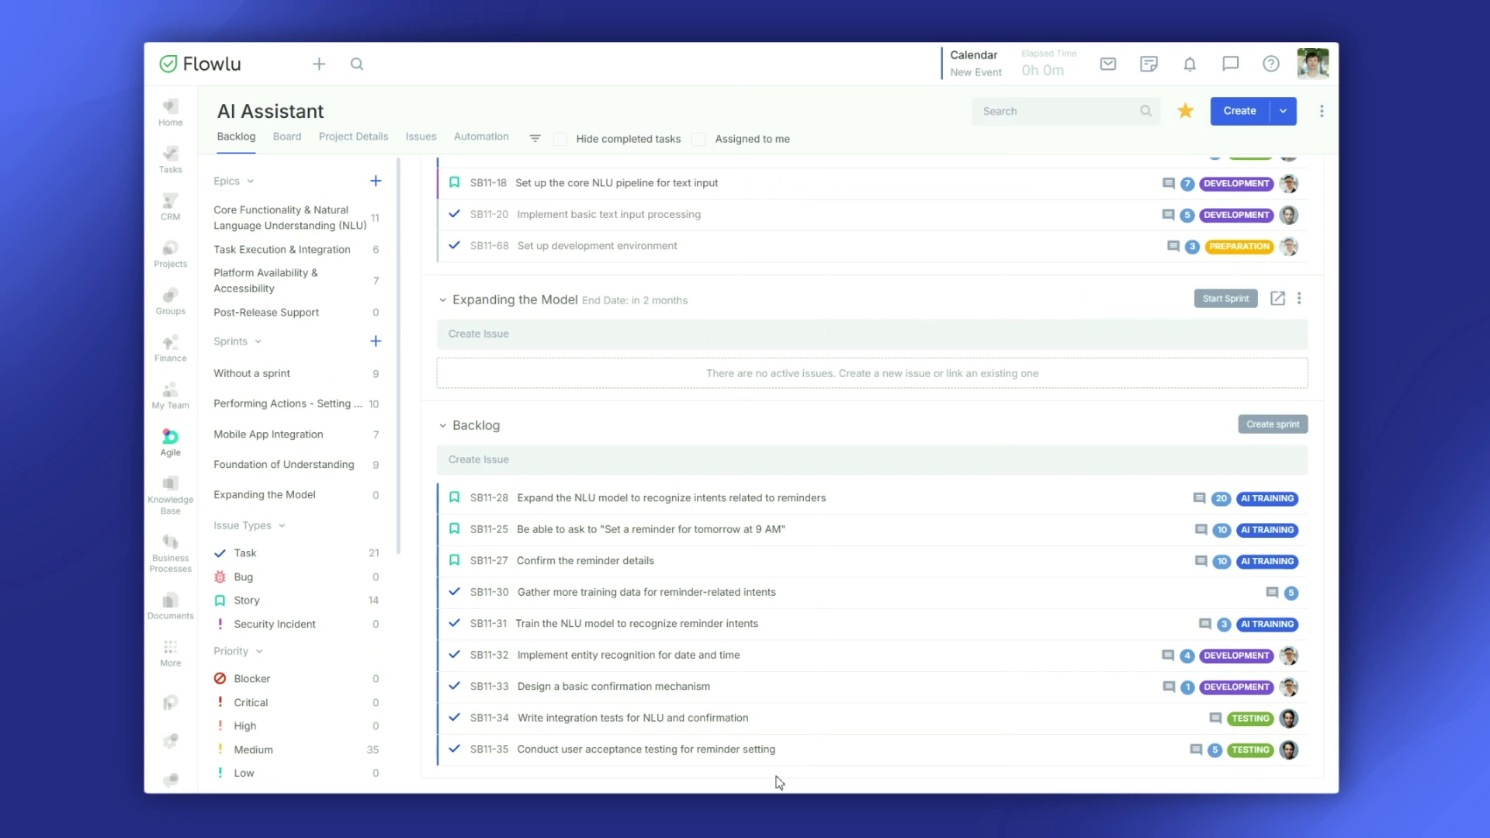
- Move backlog issues SB11-28 and SB11-25 into the Expanding the Model sprint, and assign SB11-31 to a team member
drag(631, 499, 711, 394)
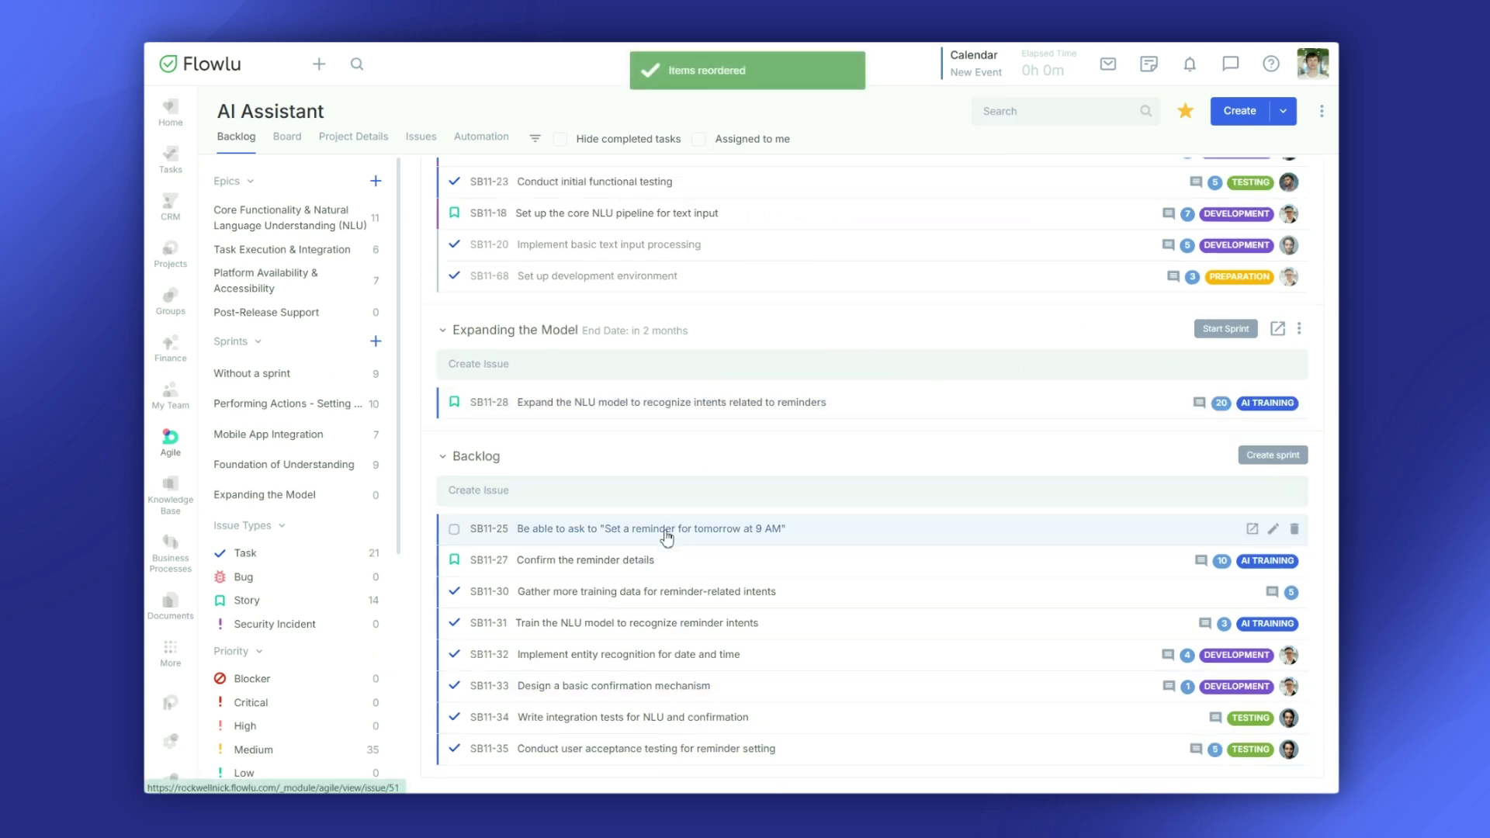
drag(648, 533, 316, 506)
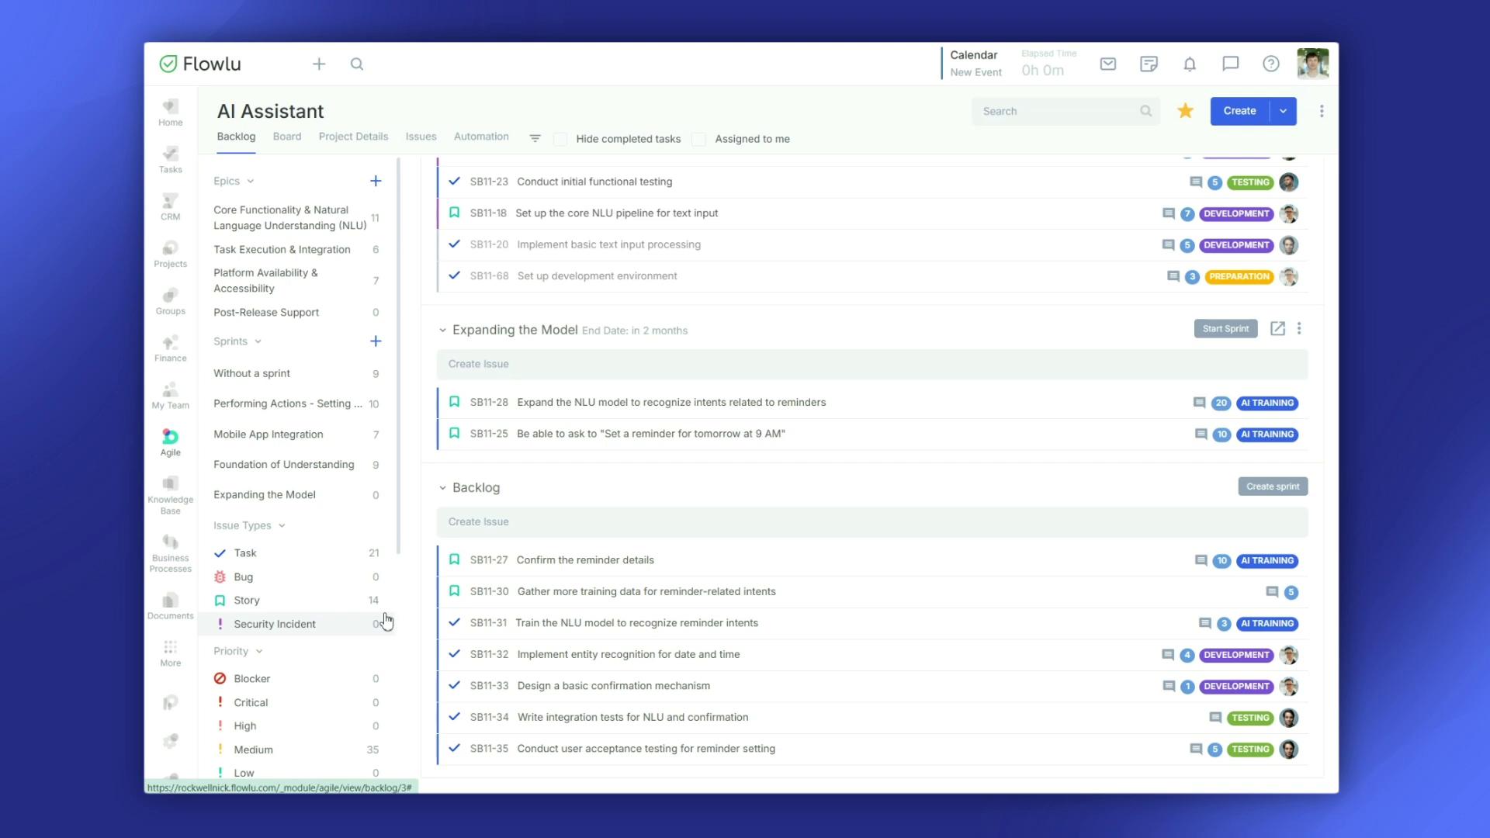
scroll(384, 619, down, 5)
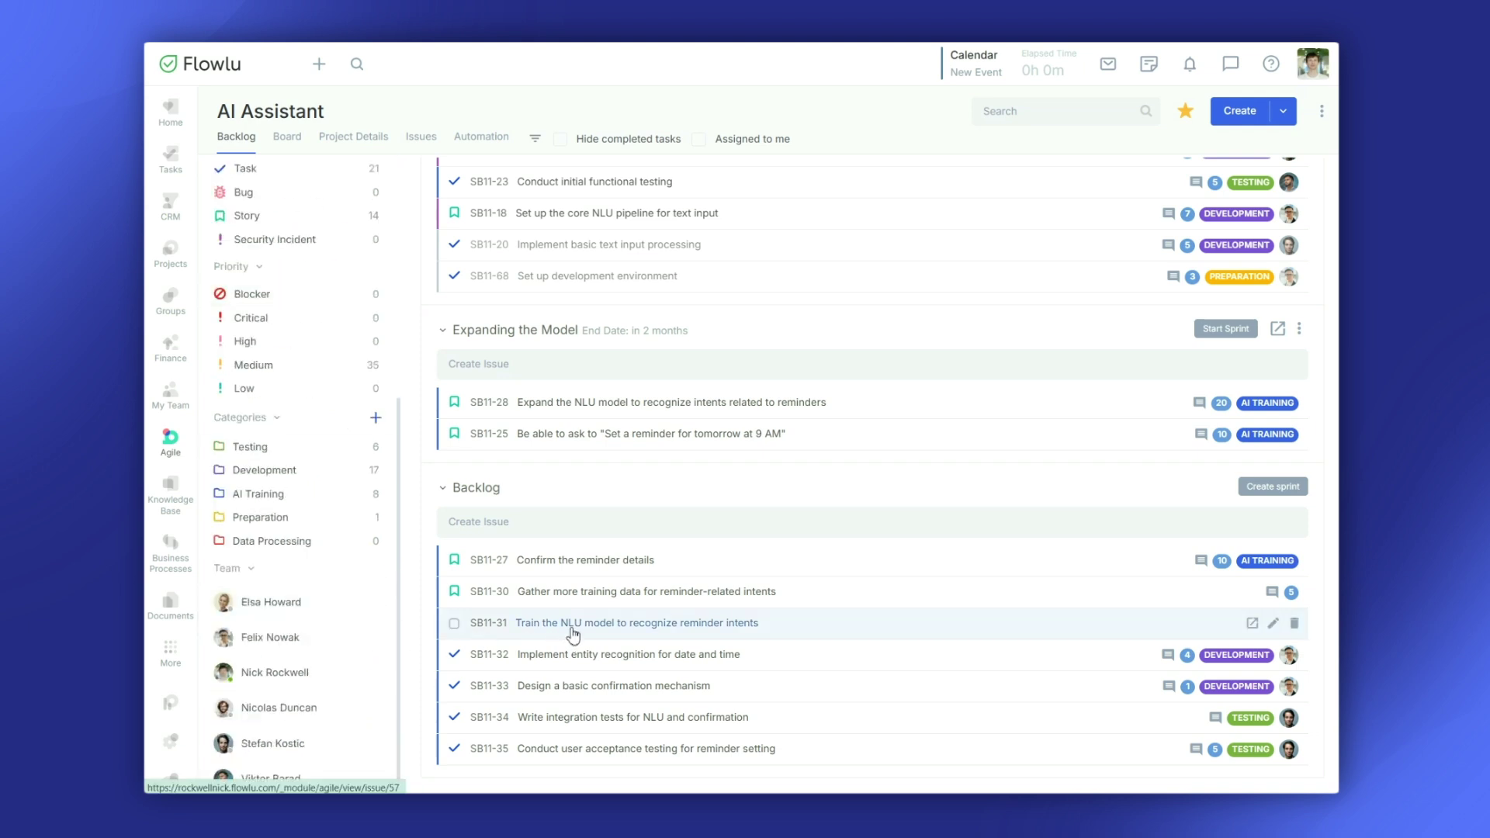
drag(573, 633, 318, 745)
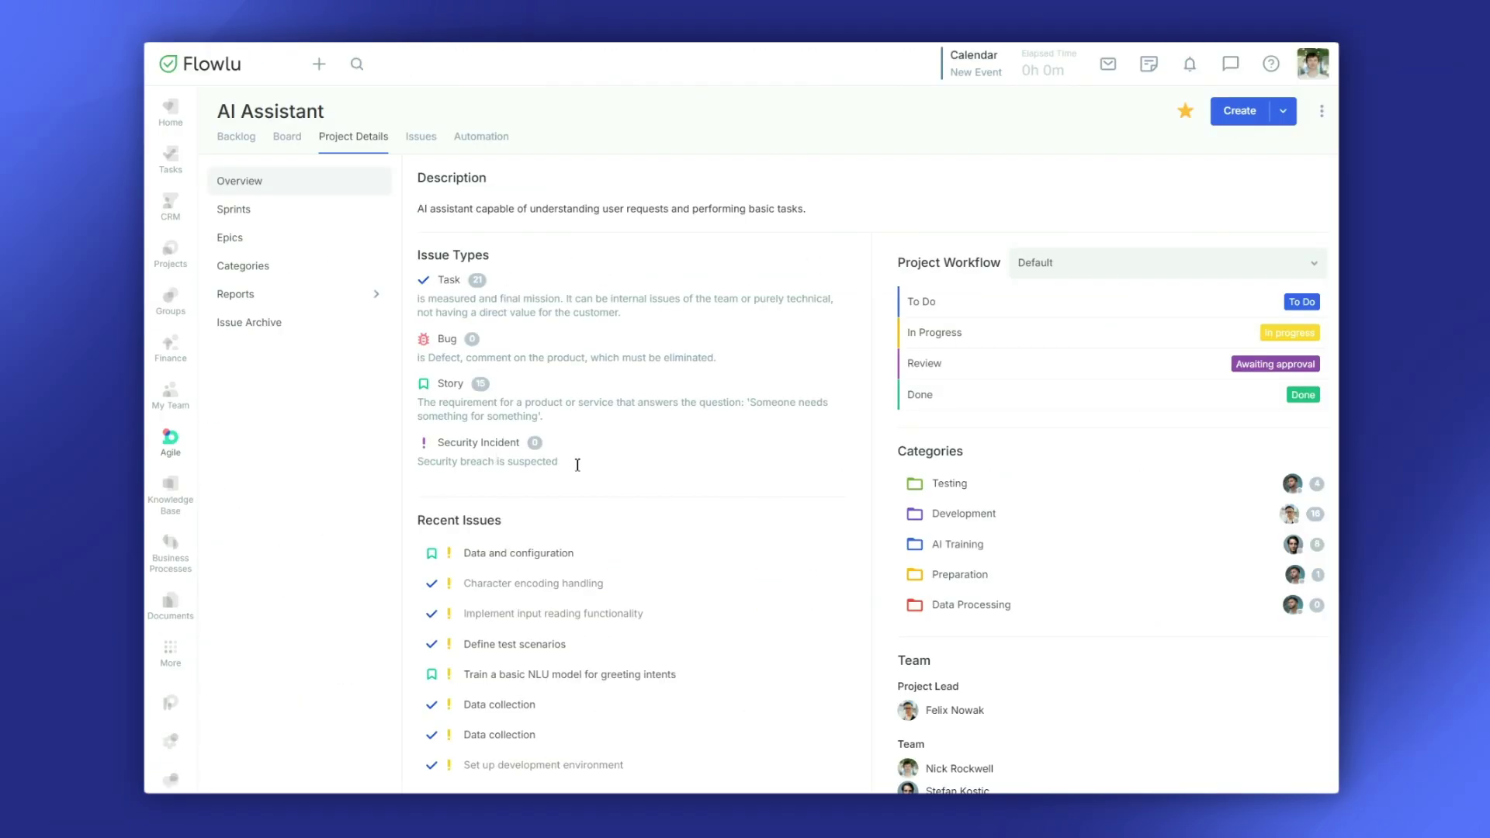
- Examine the project overview, its options for adding team members and followers, and the available project workflows, keeping the Default workflow
scroll(860, 565, down, 2)
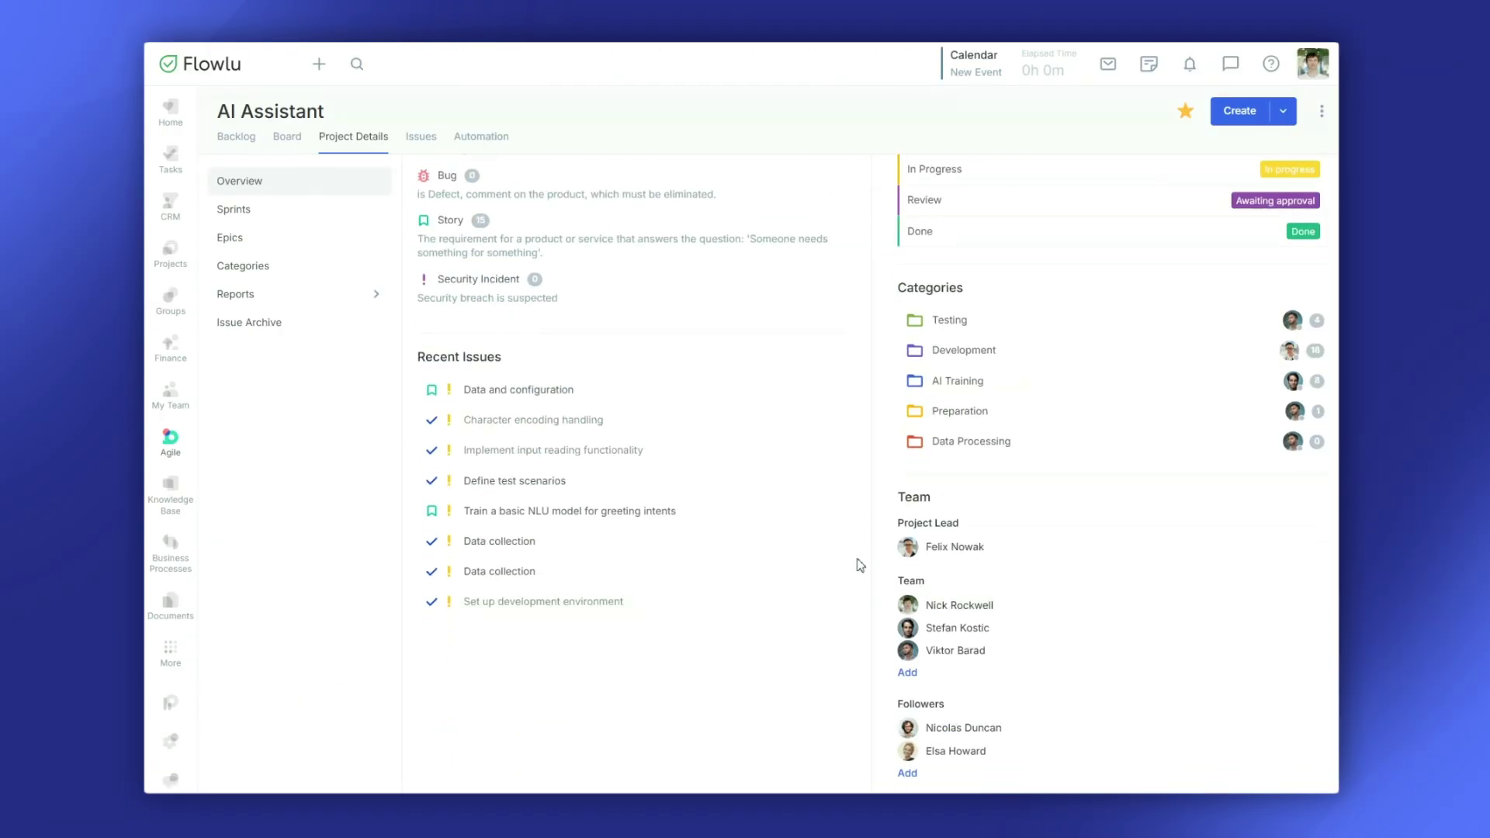
click(907, 672)
click(962, 773)
scroll(978, 737, up, 2)
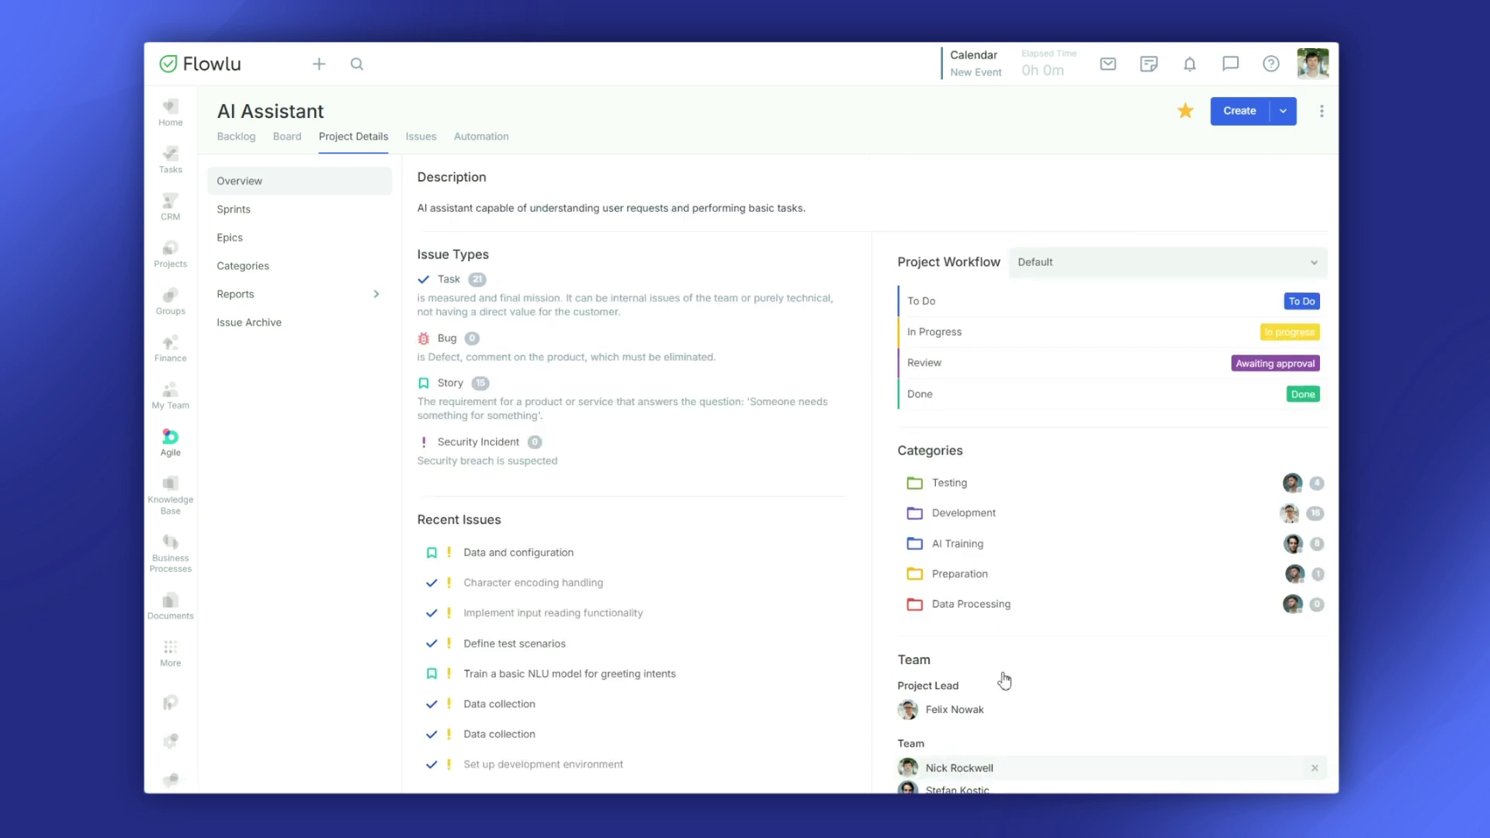
click(1103, 268)
scroll(1125, 339, up, 2)
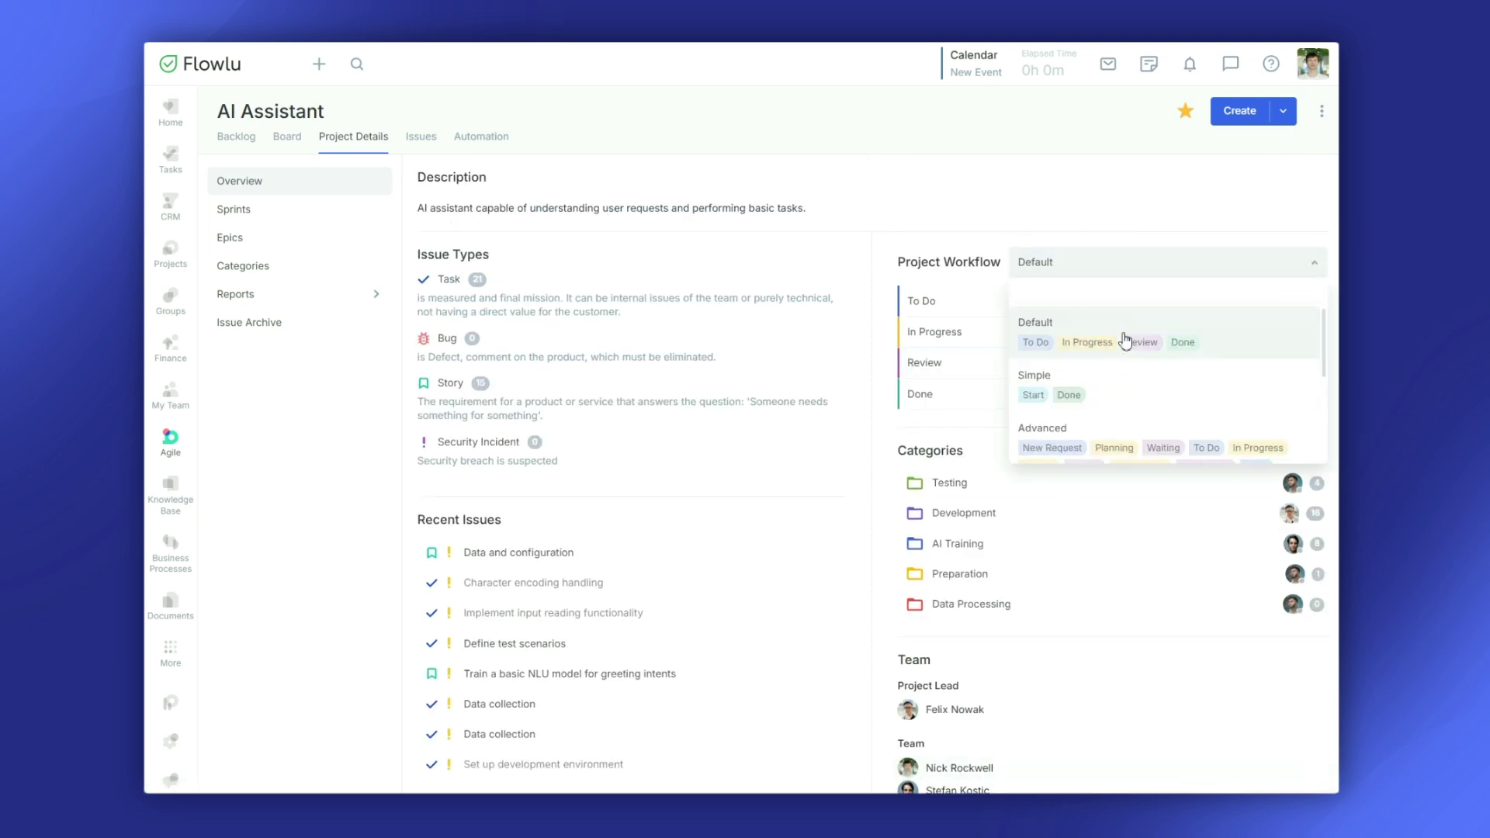
click(1125, 331)
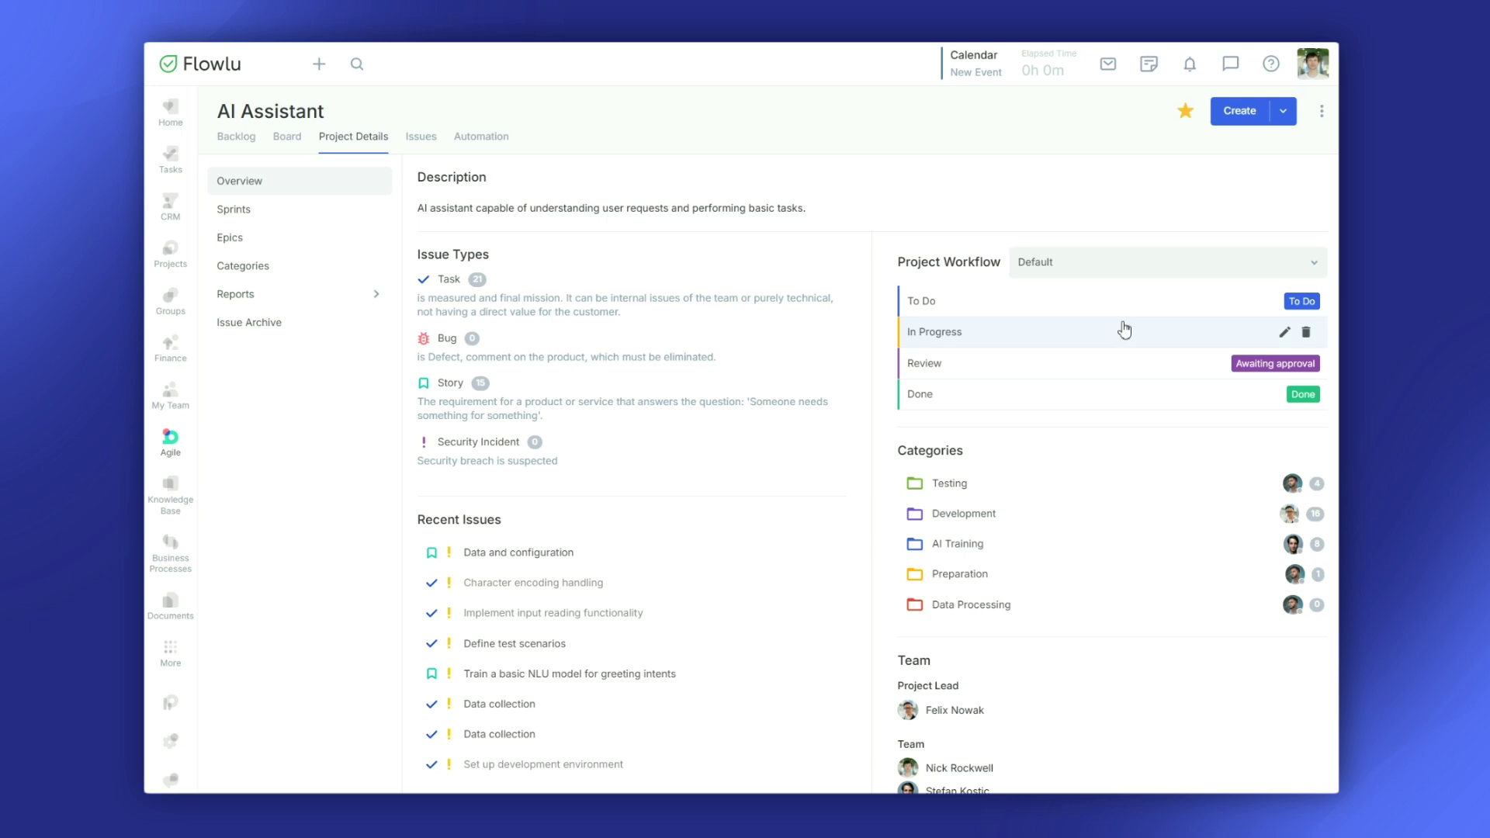
- Review the project's epics, categories, sprints, Cycle Time report and issue archive, and look through the account's reports list
click(257, 240)
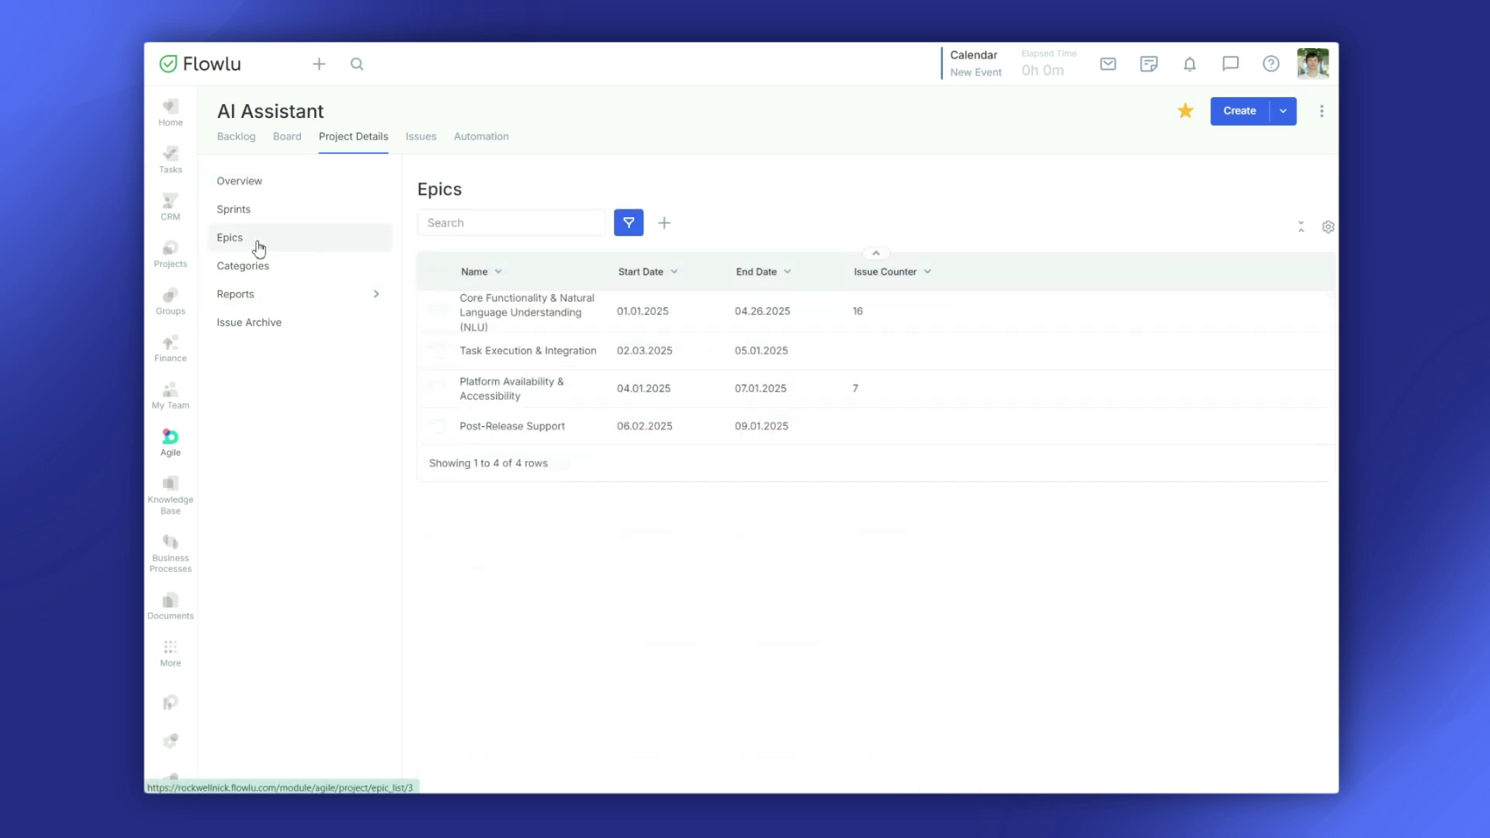
click(259, 266)
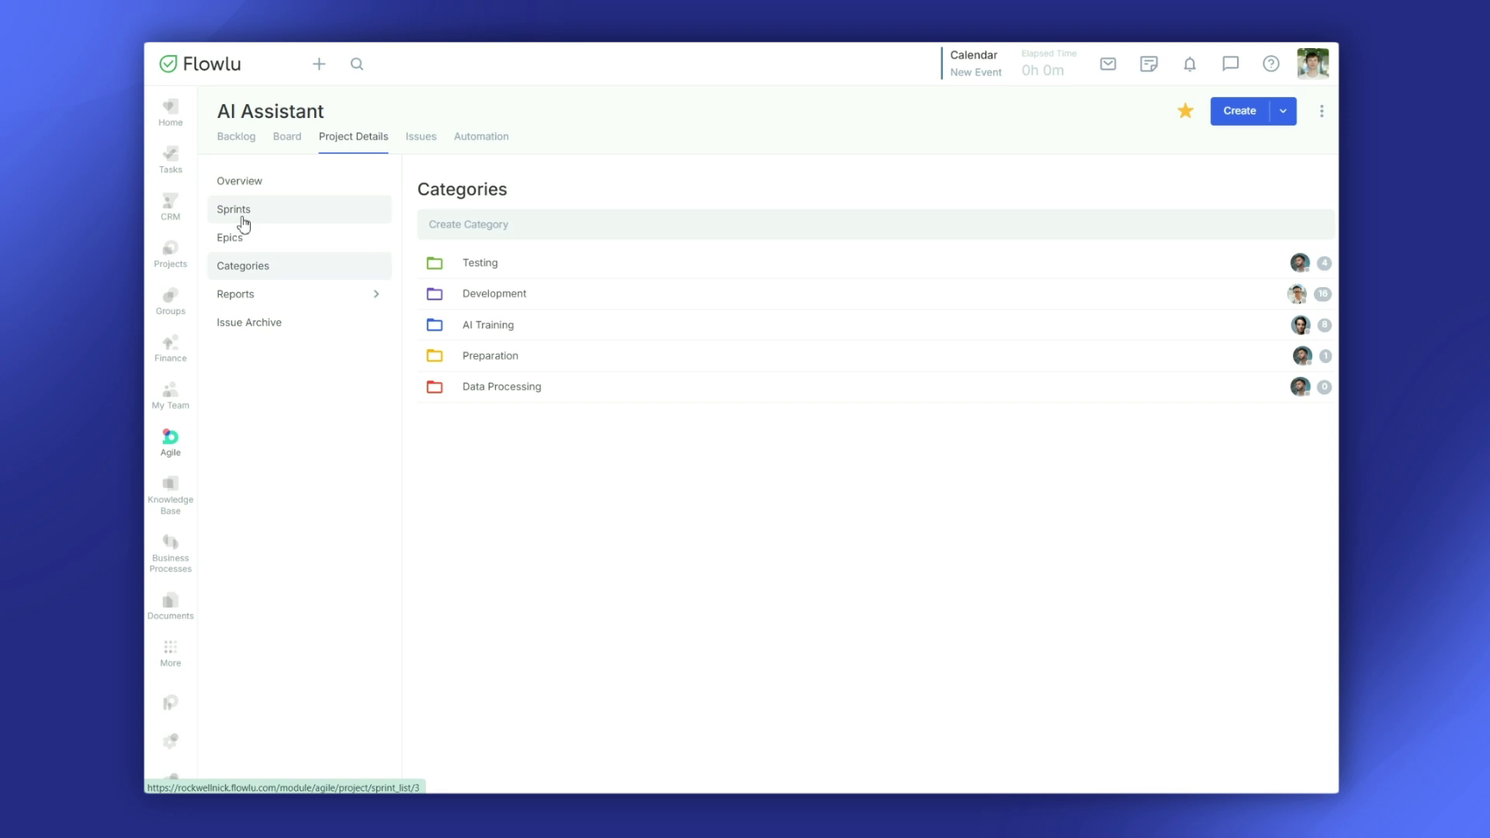
click(240, 222)
click(257, 294)
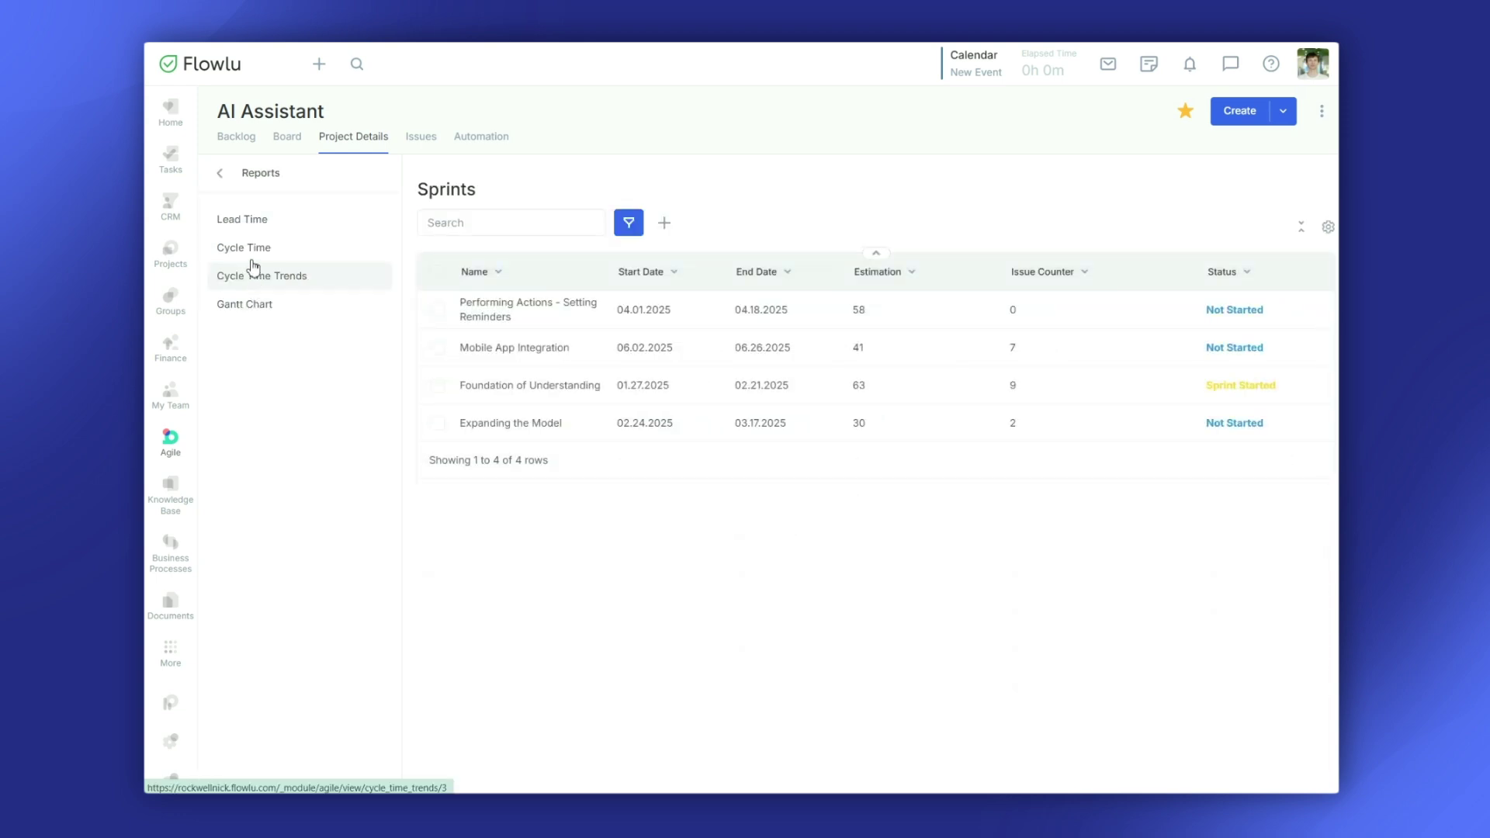
click(250, 249)
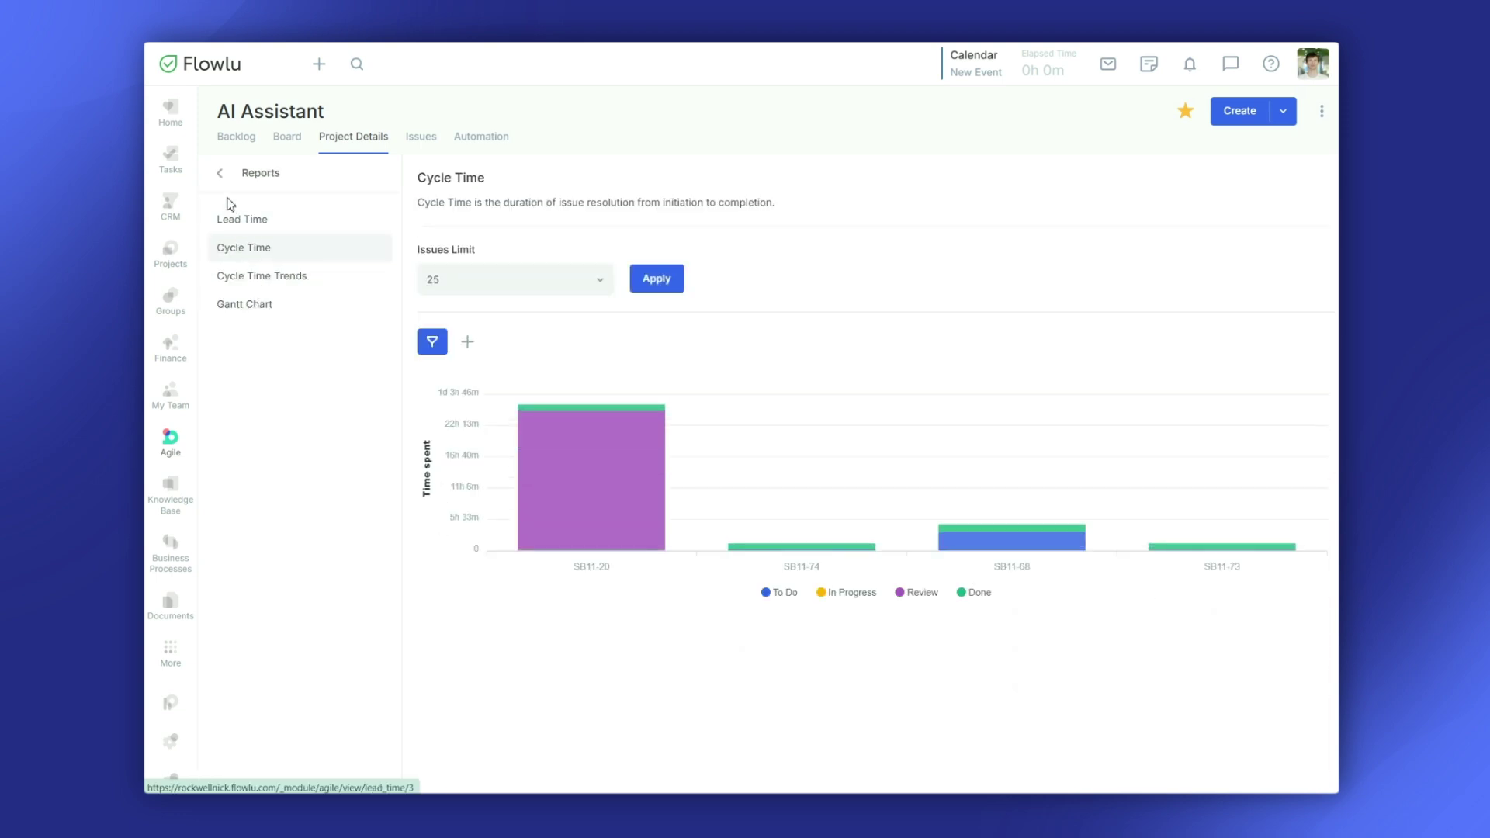
click(221, 174)
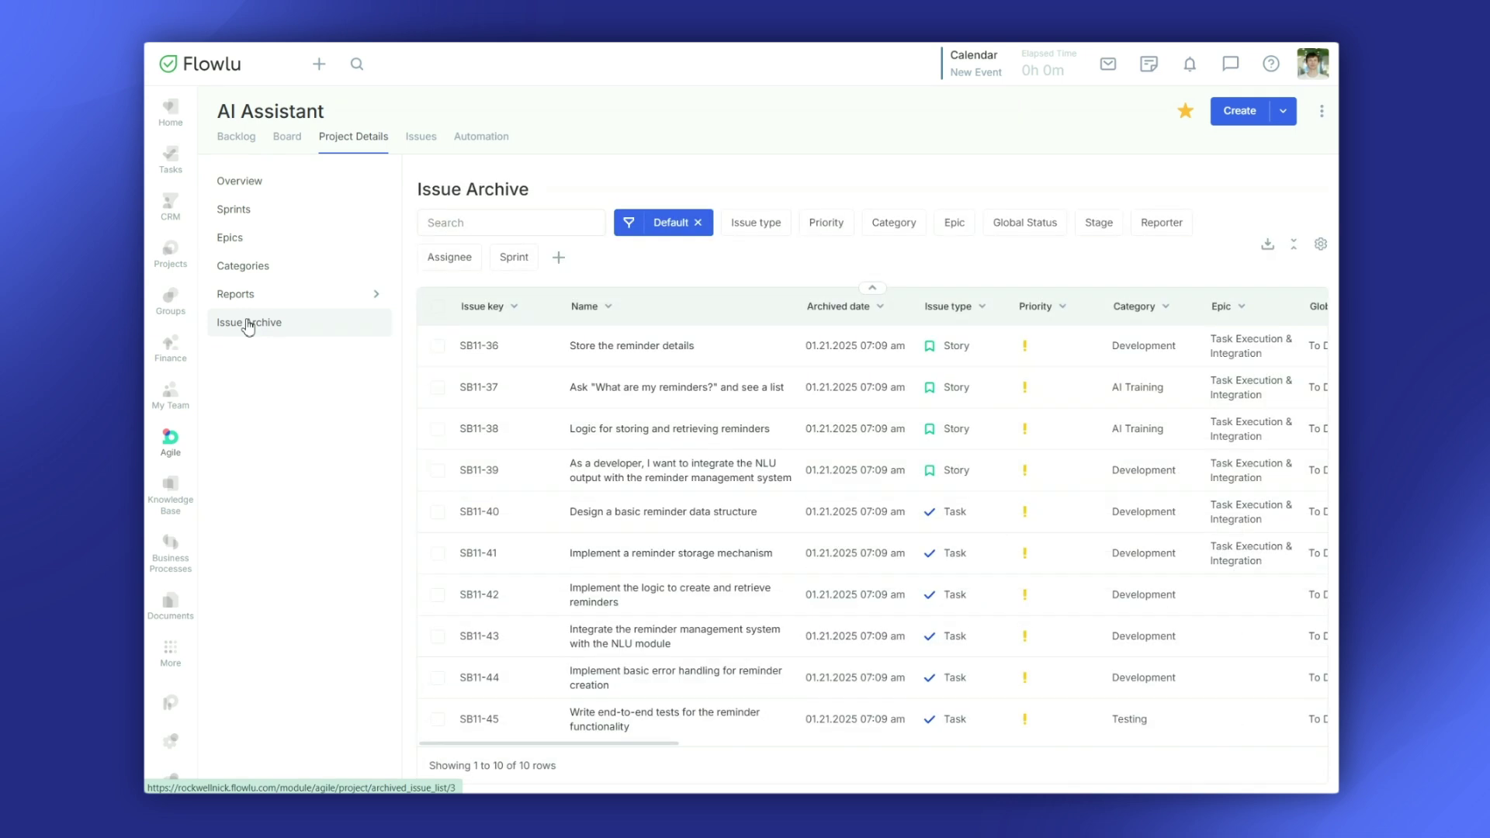
mouse_move(170, 703)
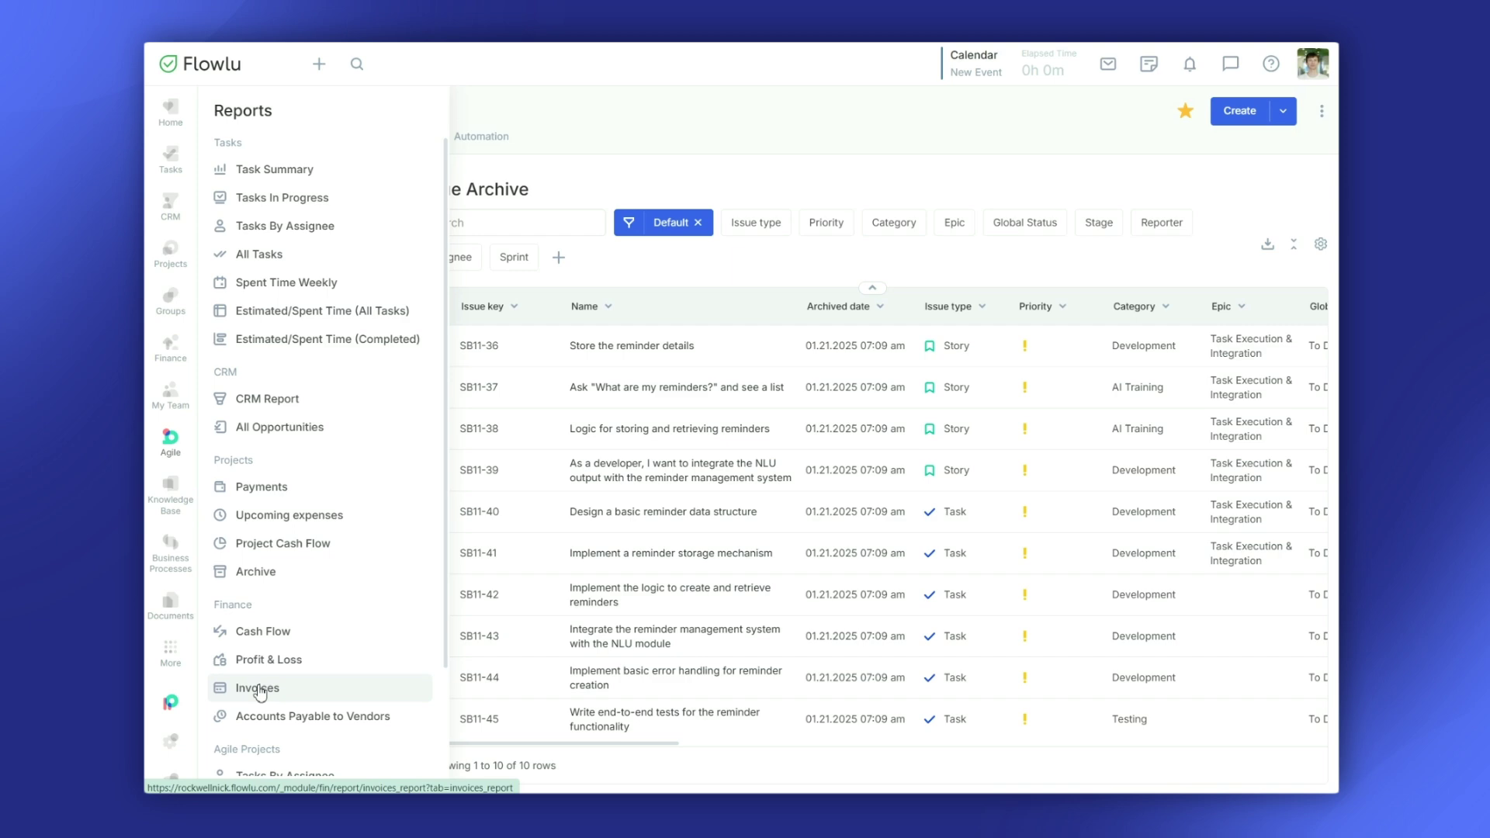
scroll(260, 693, down, 2)
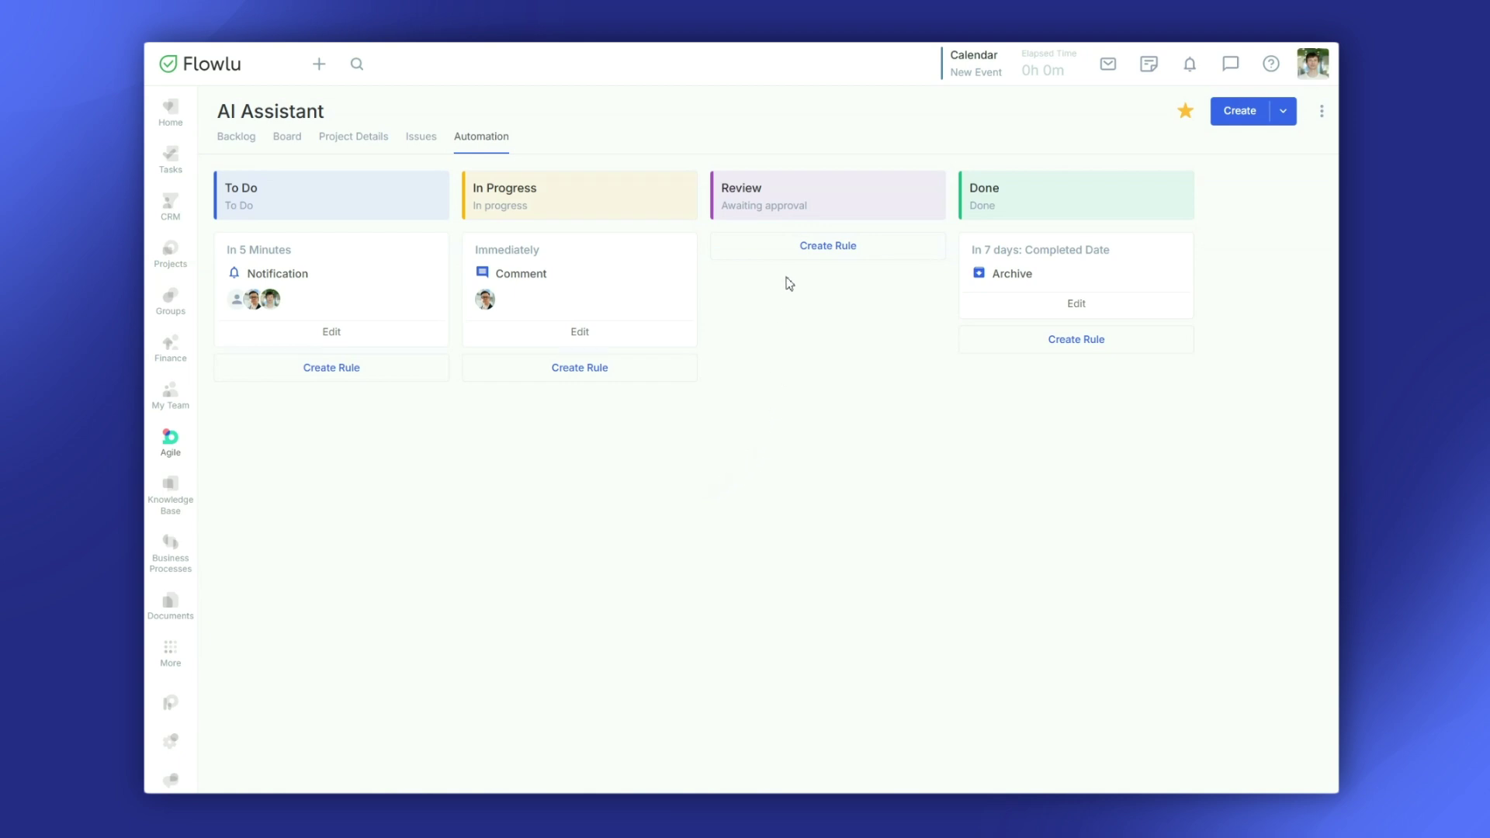
- View the automation rule types for the Review stage, and check the run timing of the Done stage's Archive rule
click(791, 253)
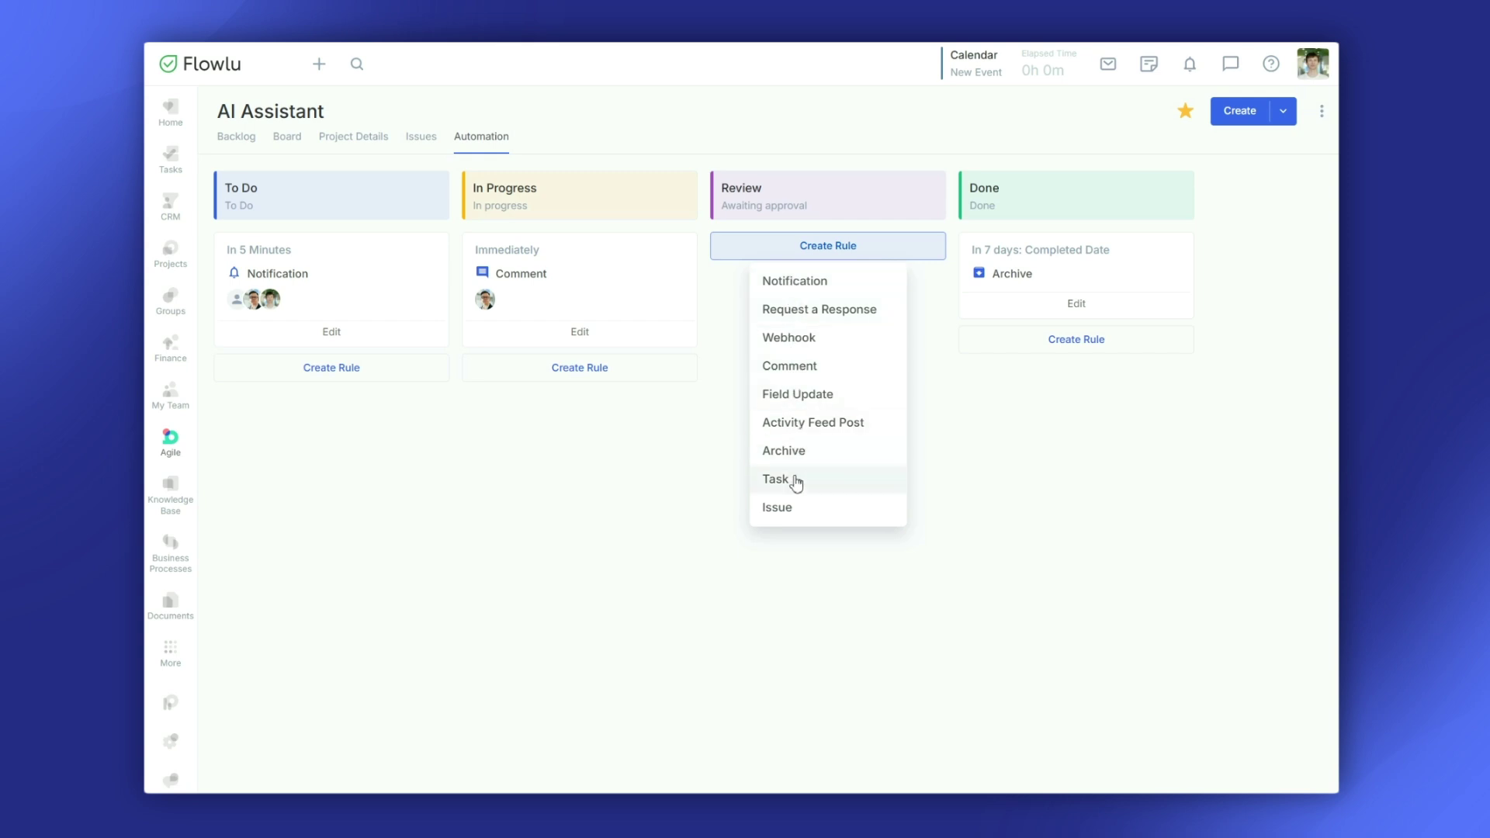
click(796, 544)
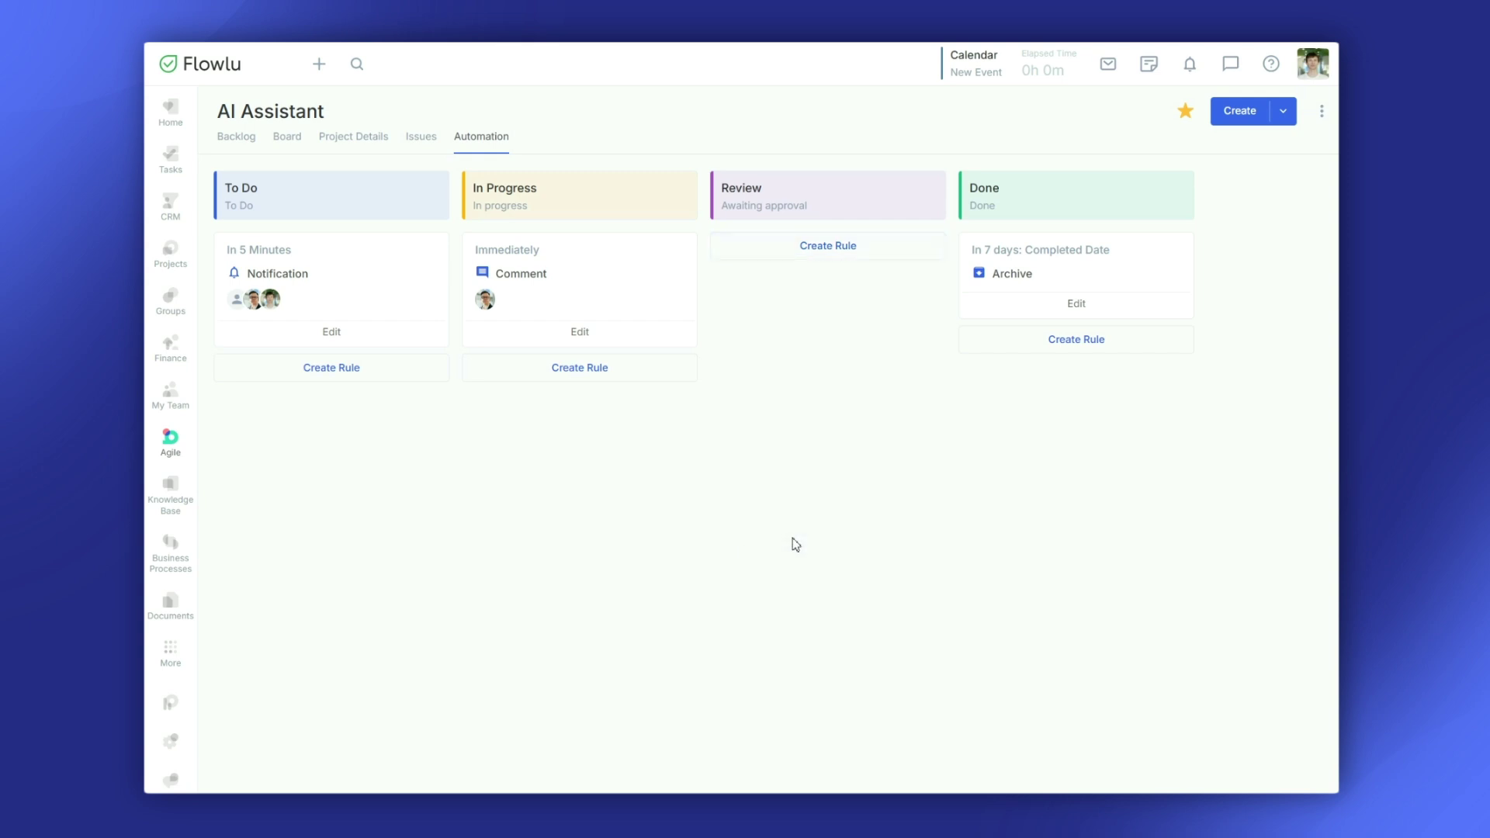
click(1047, 314)
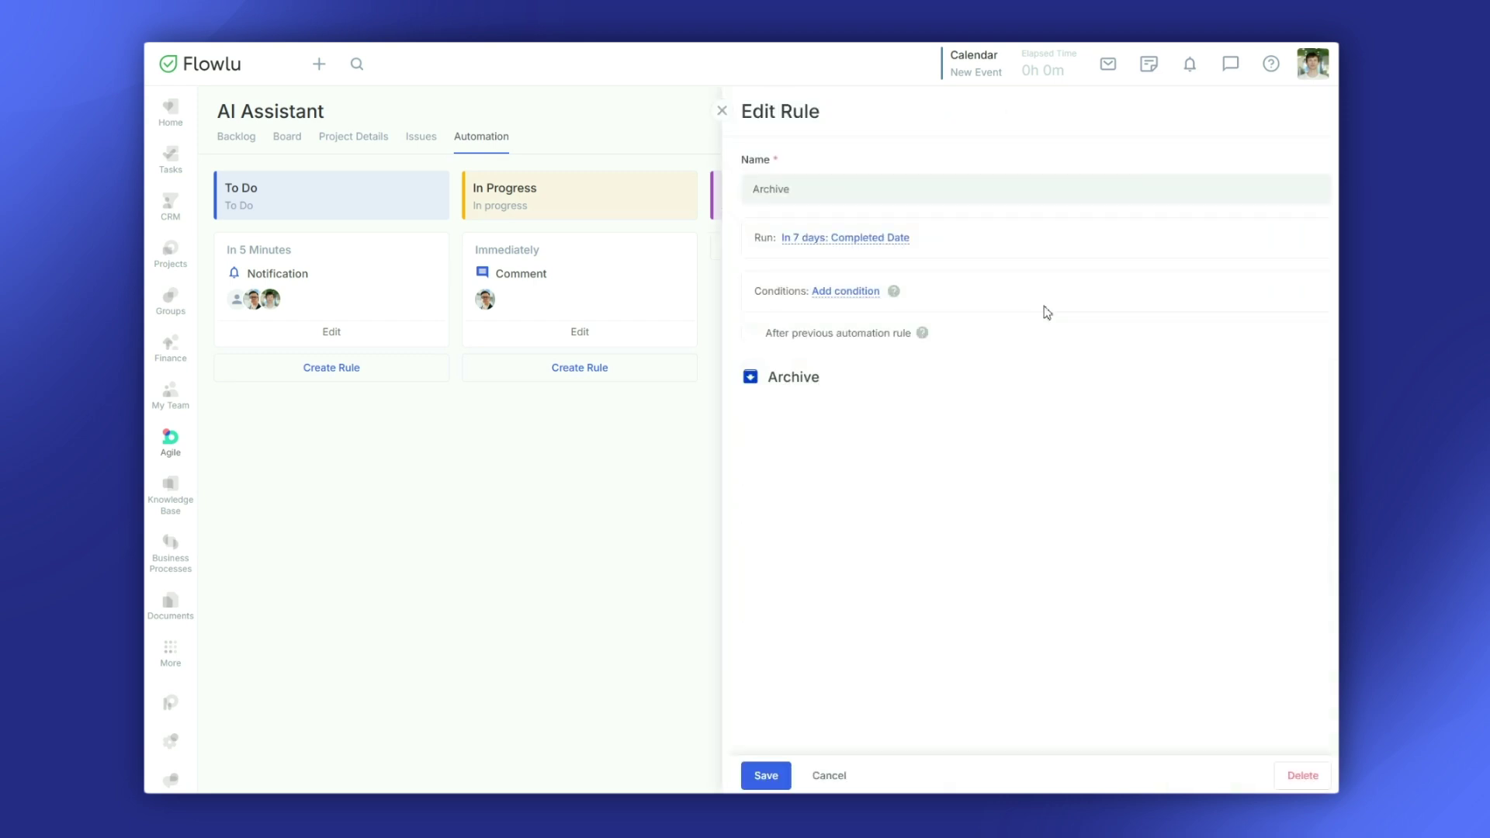
click(862, 242)
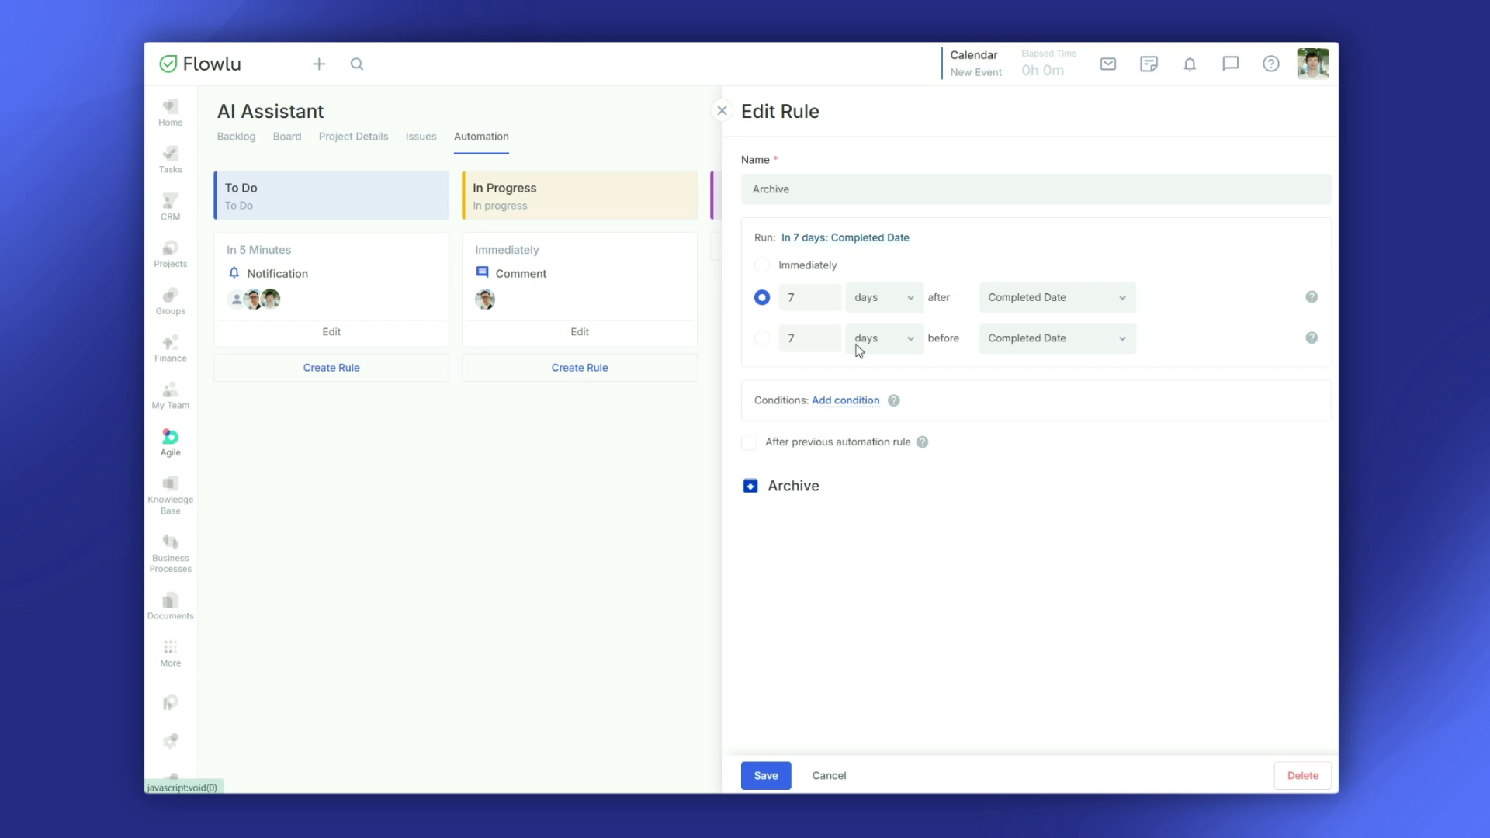
click(767, 776)
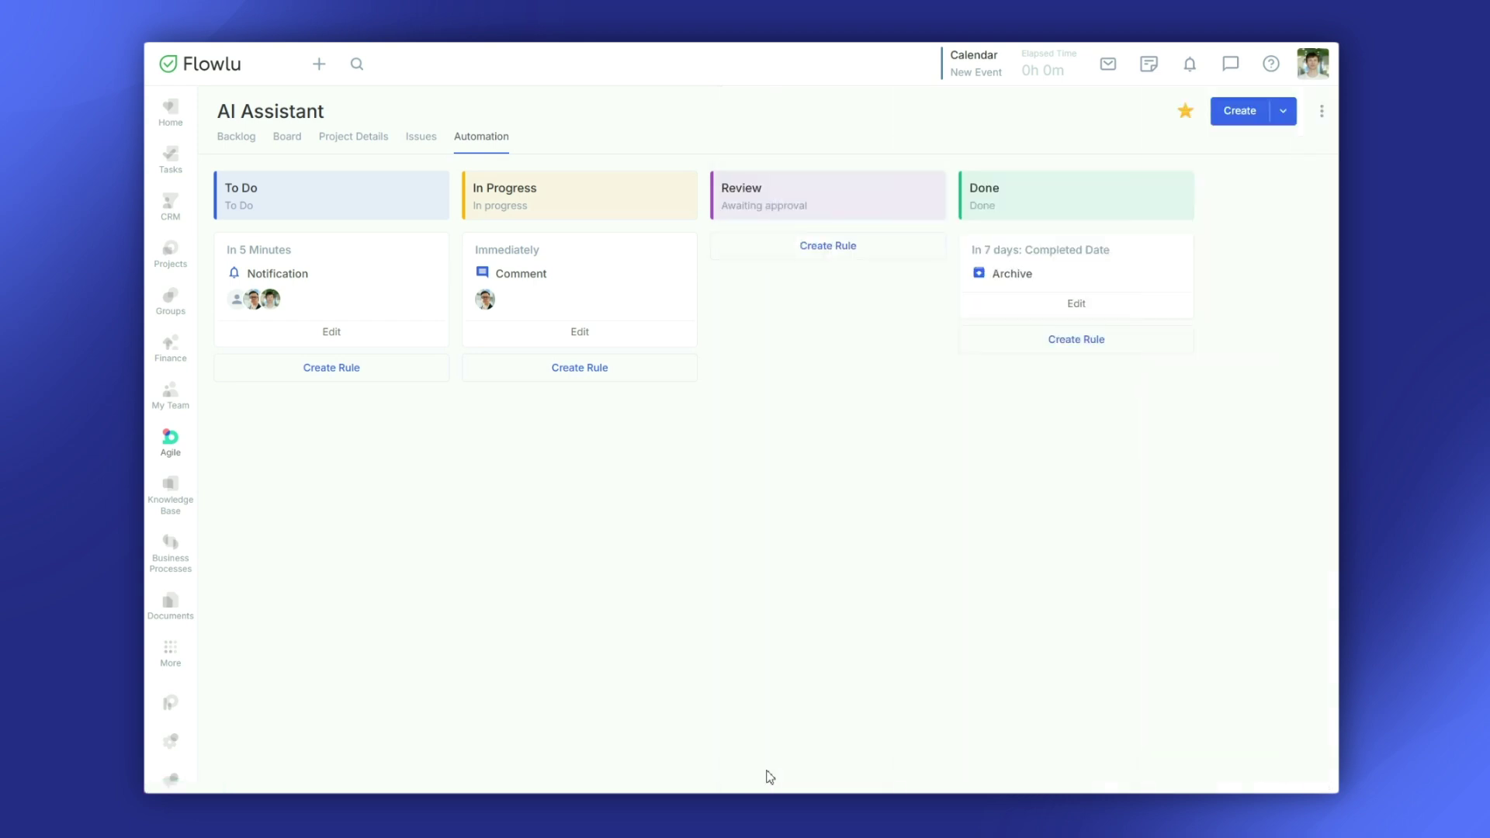
- Browse the Retrospective Template Builder's techniques, viewing Weather Report for Step 1 and Anger, Sadness and Happiness for Step 2
click(1321, 111)
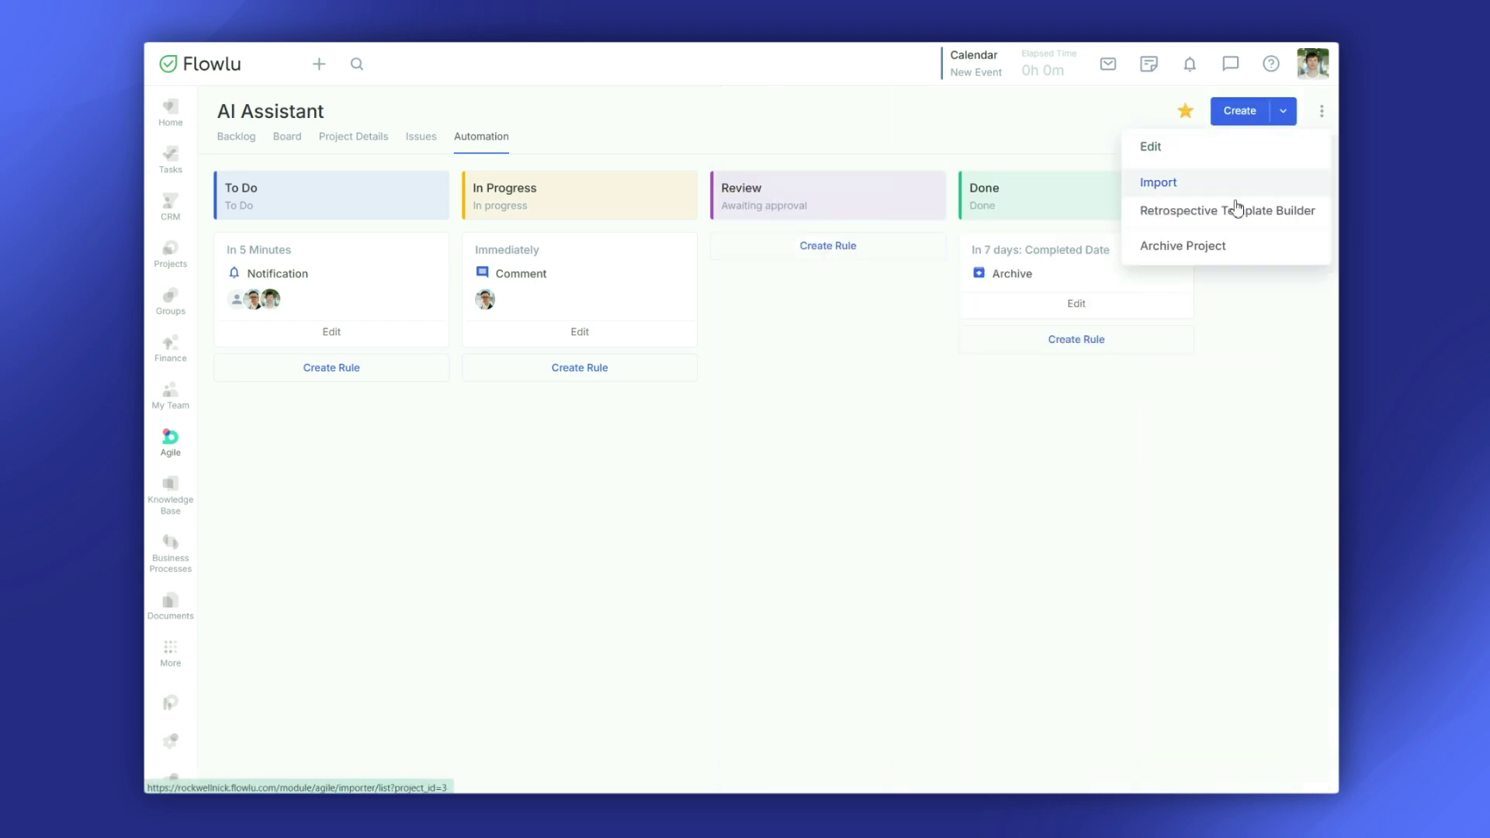
click(1227, 211)
click(1295, 207)
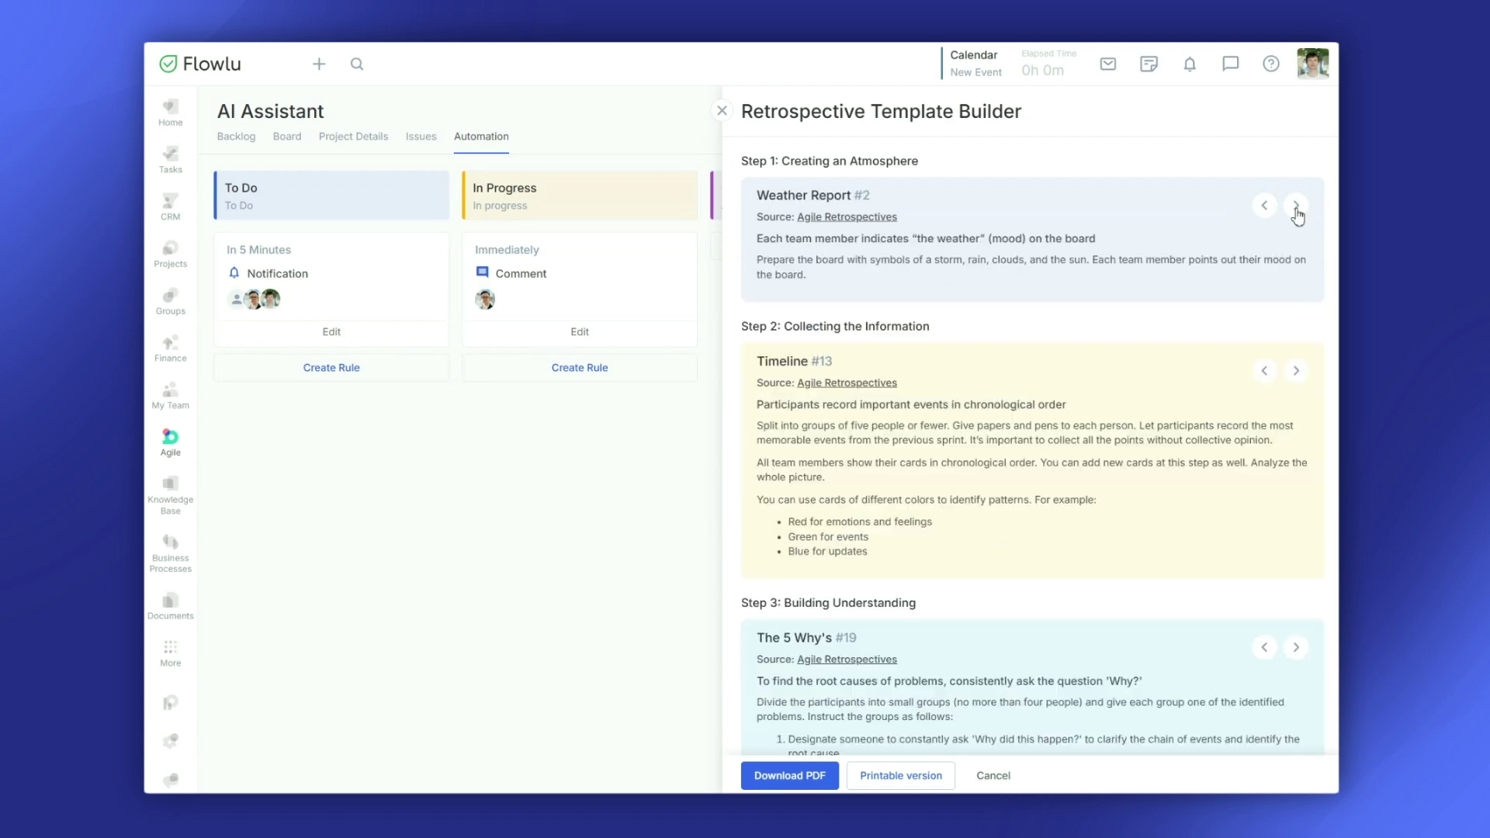
click(1297, 373)
click(1297, 373)
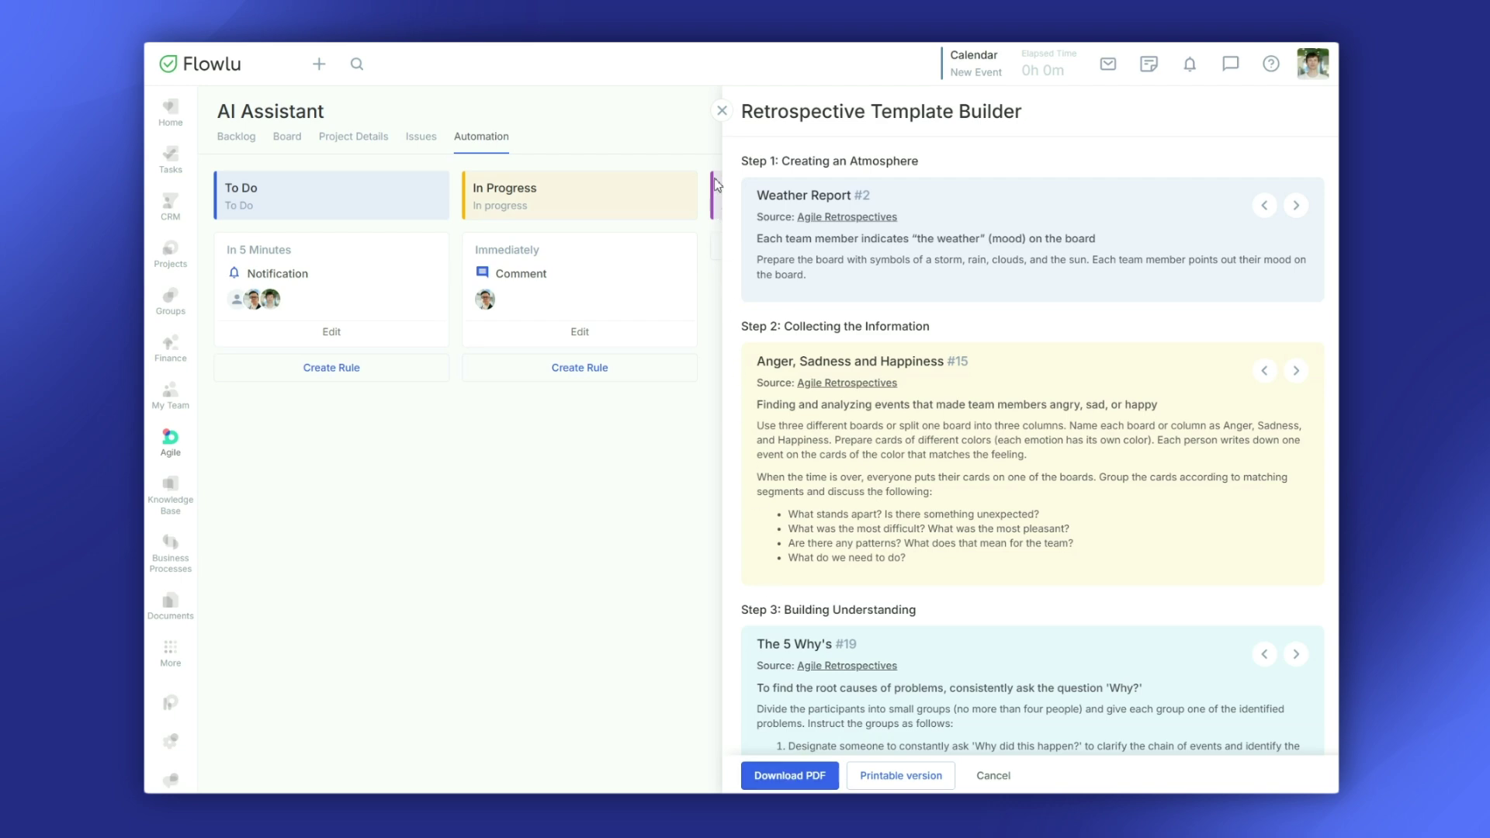
click(721, 111)
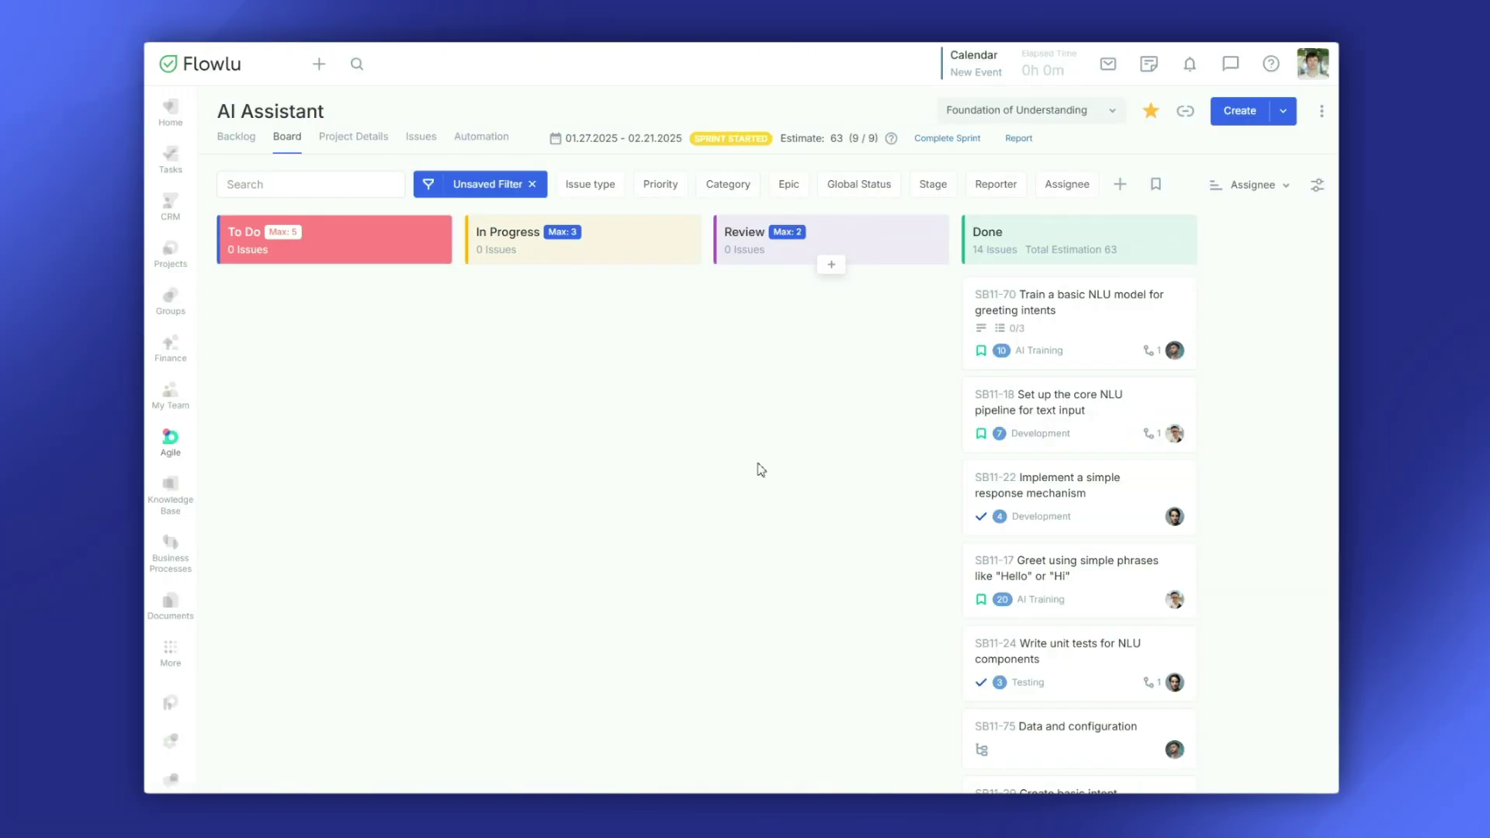
- Complete the Foundation of Understanding sprint and view its release notes from the project's sprint list
click(955, 139)
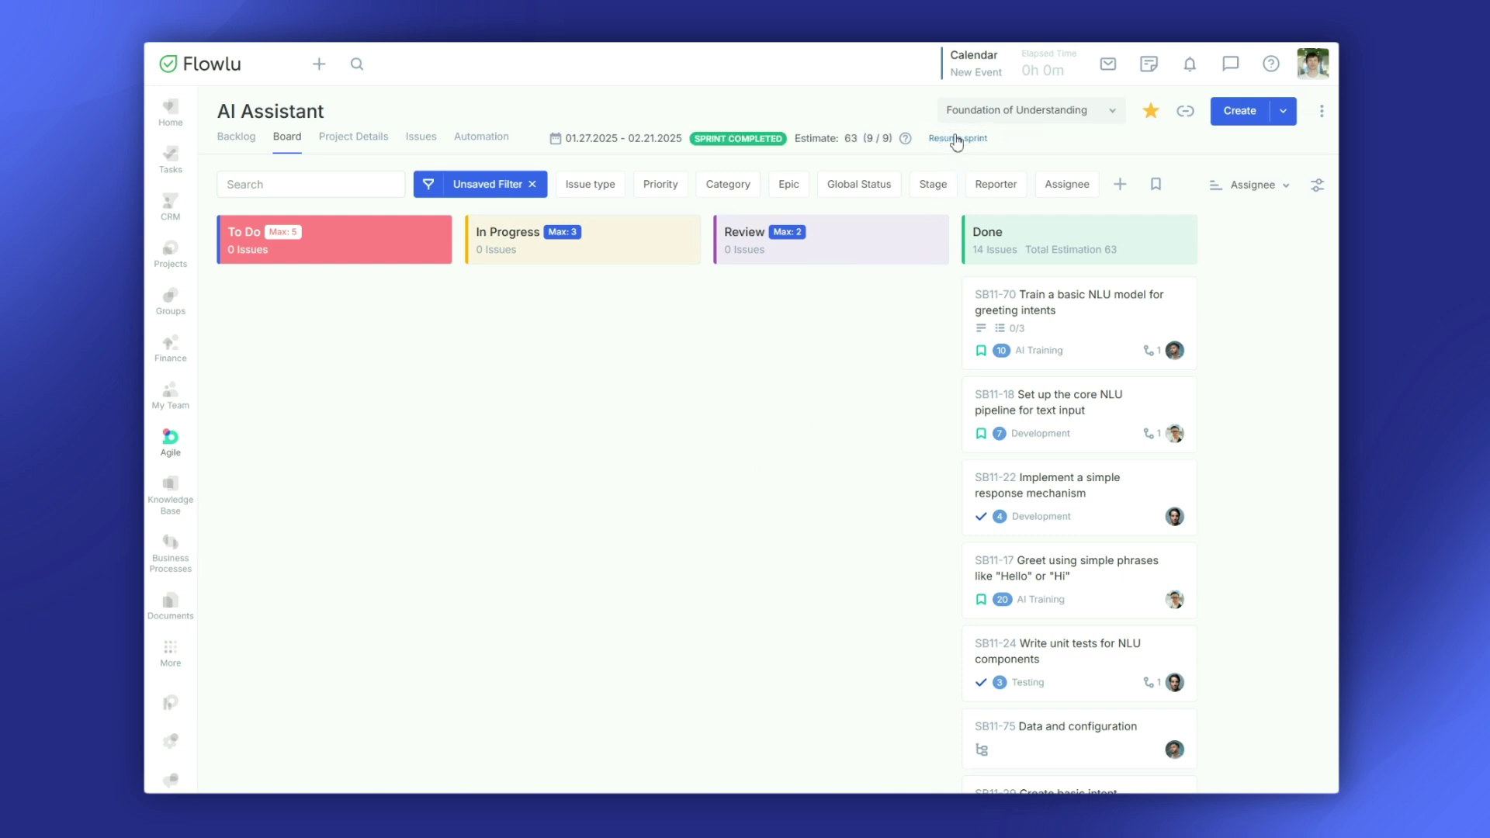
click(371, 143)
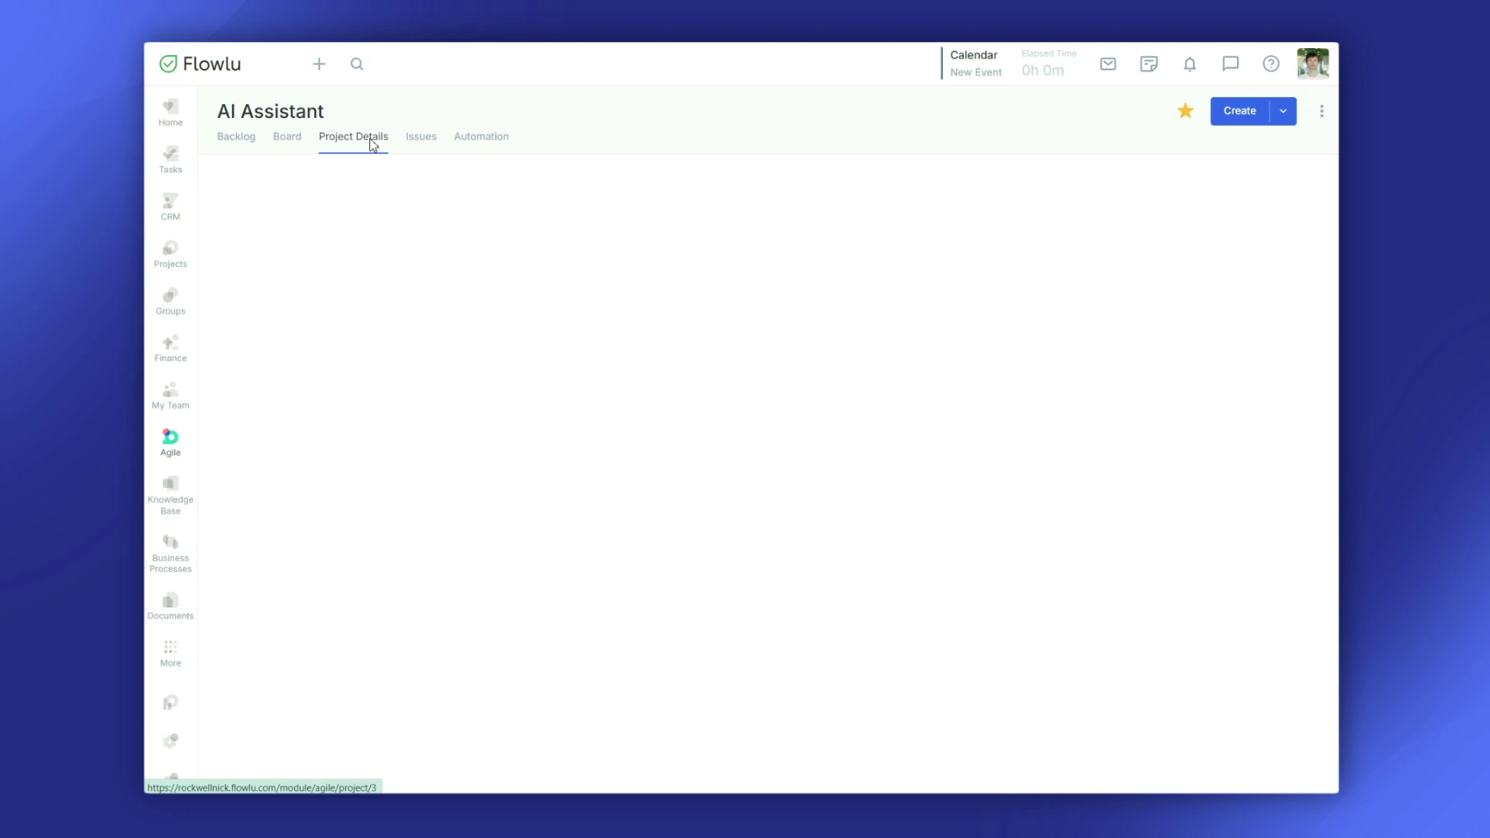
click(332, 216)
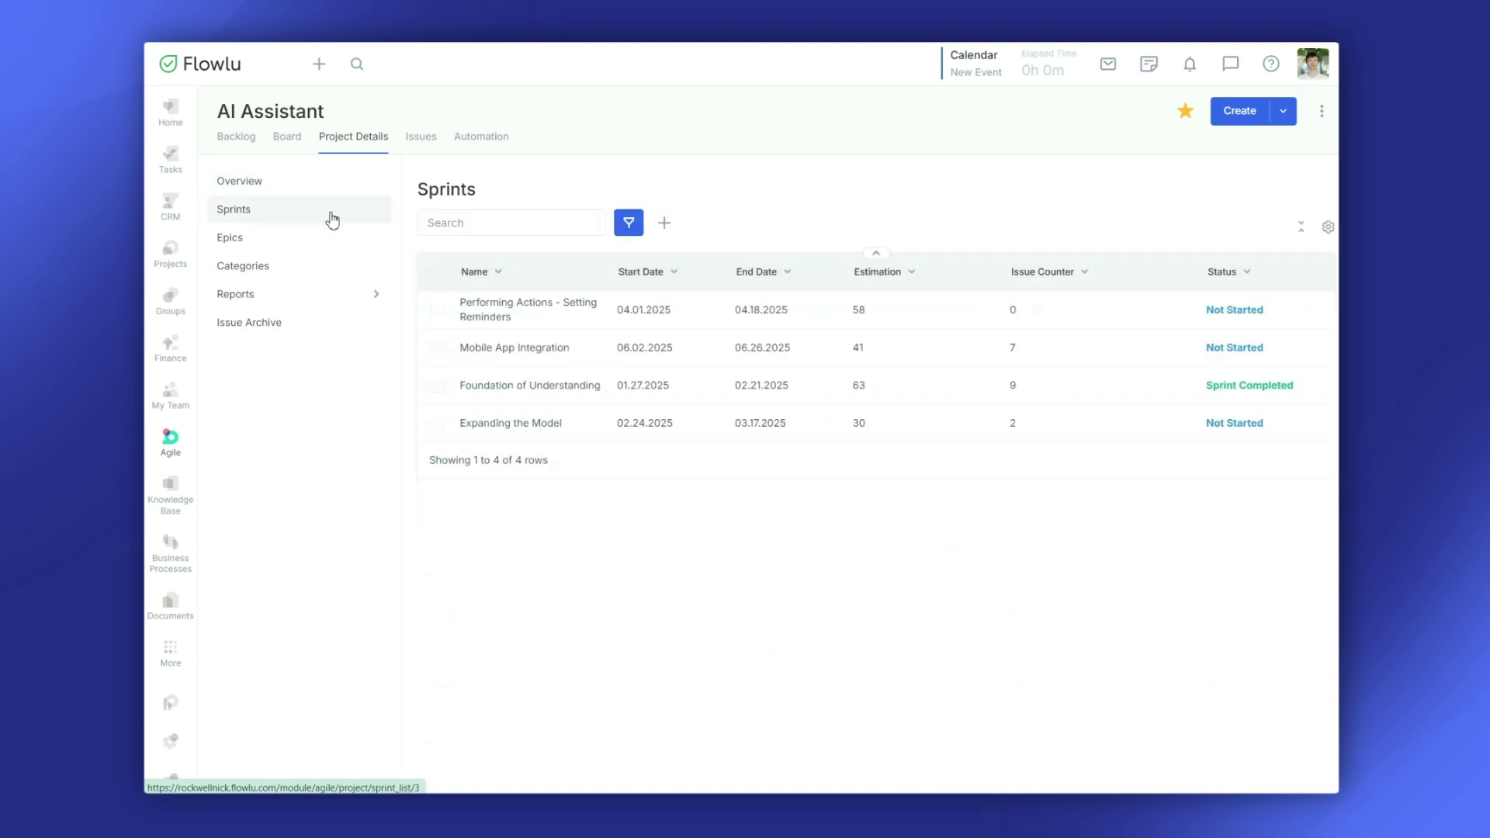
click(555, 388)
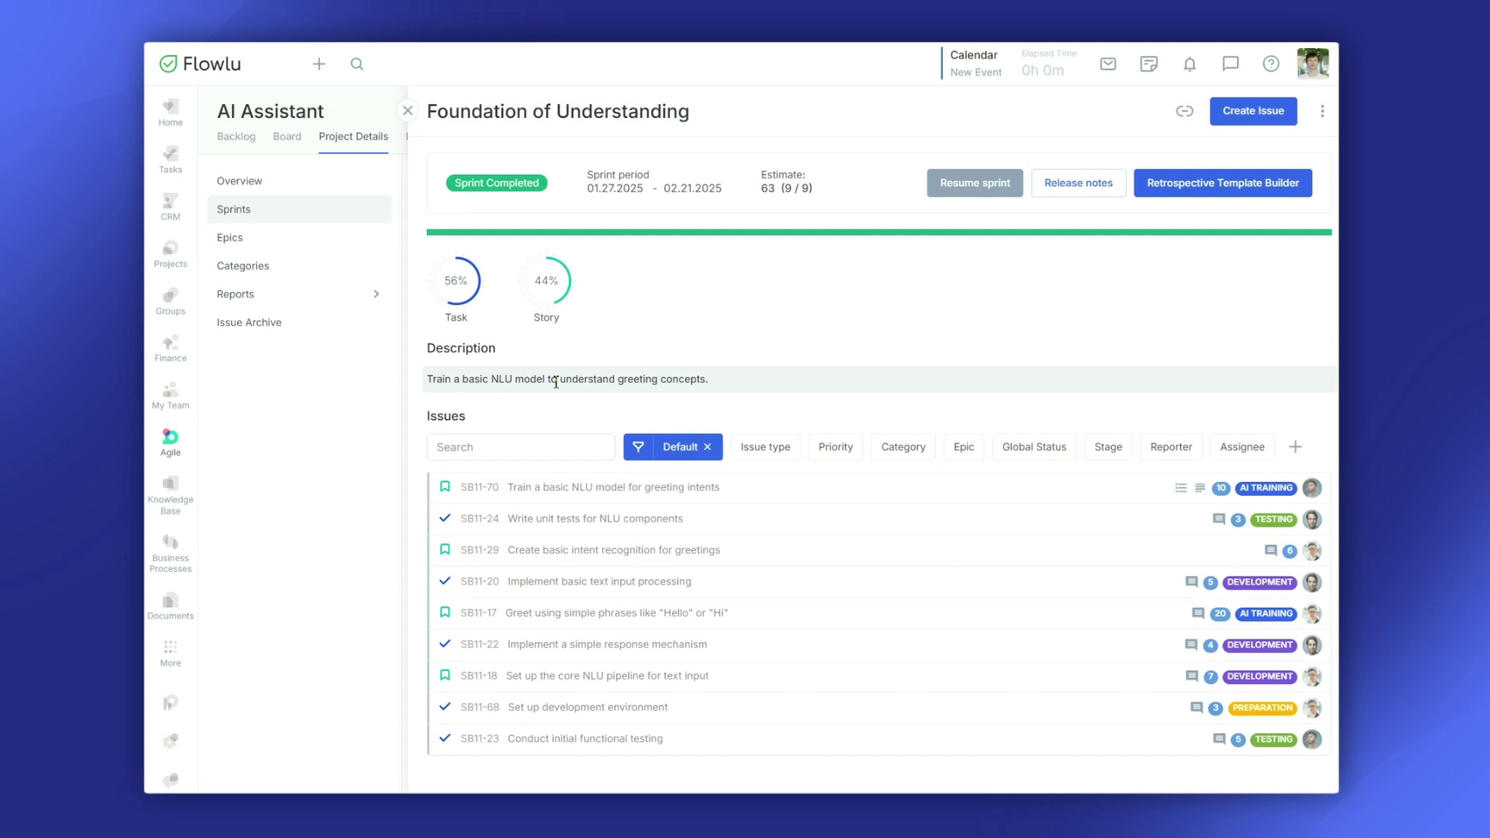
click(1084, 185)
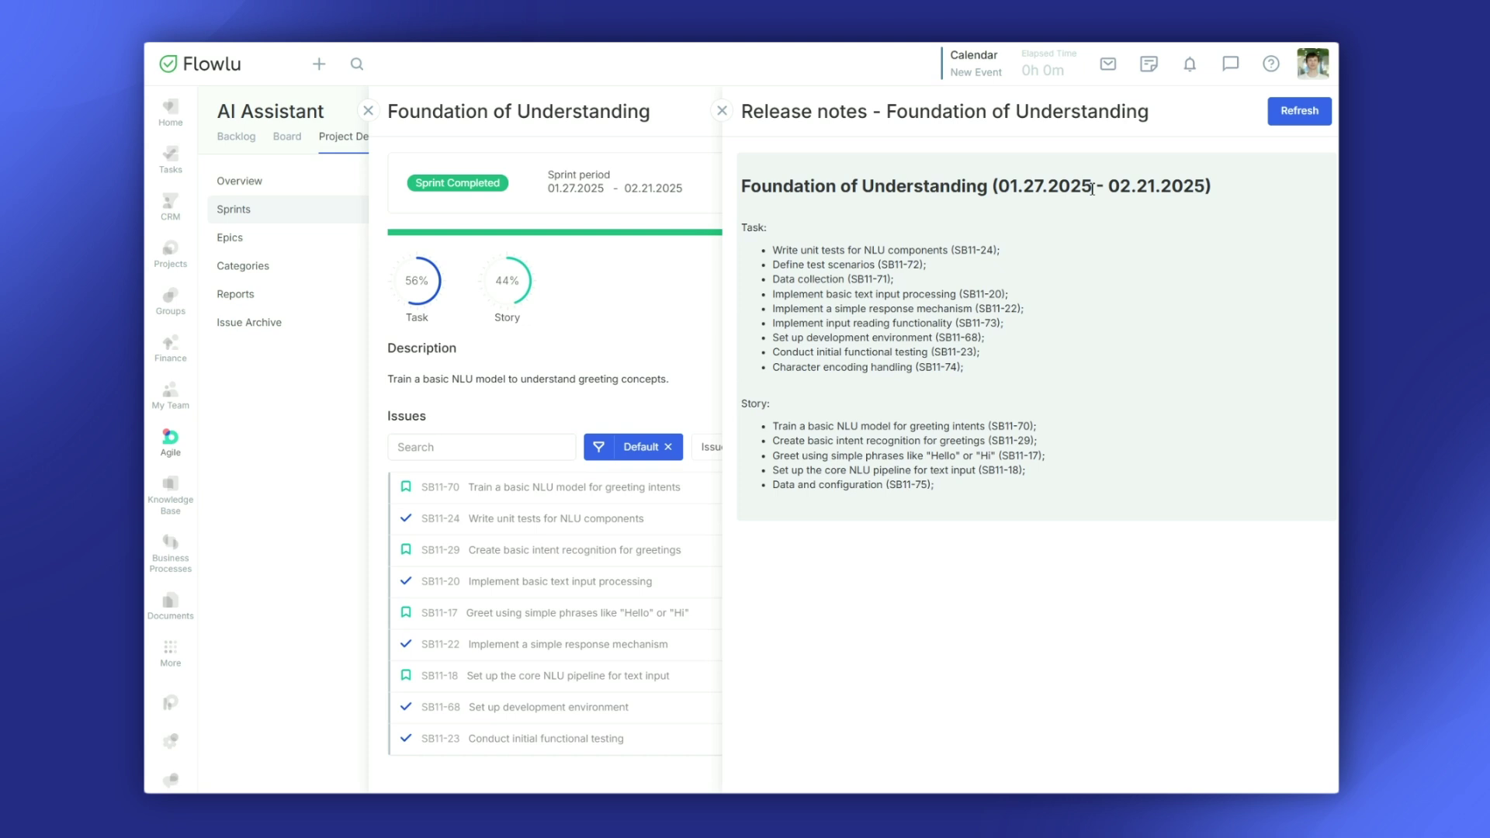
click(722, 110)
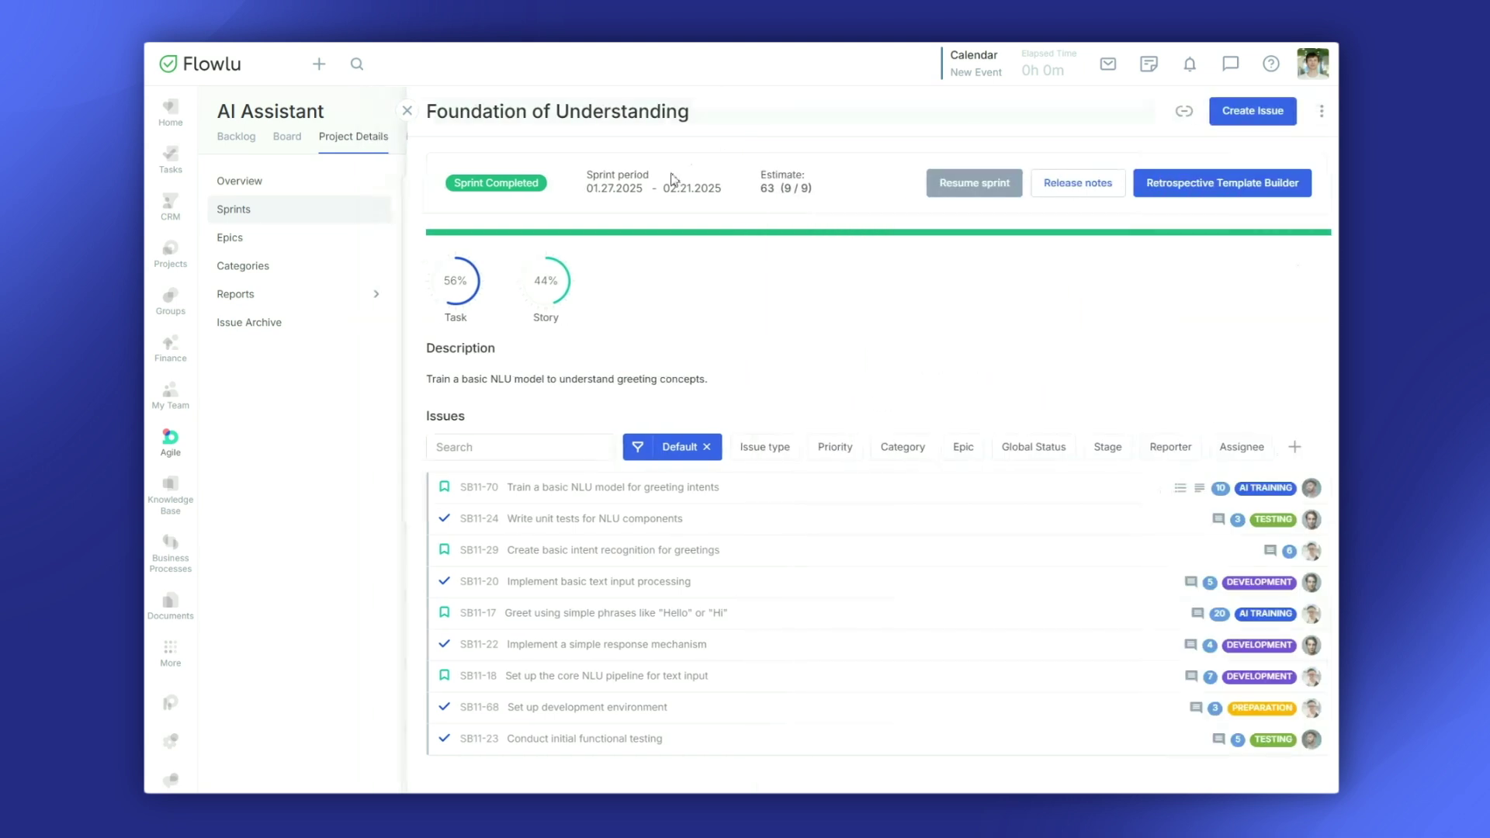
click(407, 111)
- Archive the AI Assistant project
click(1322, 111)
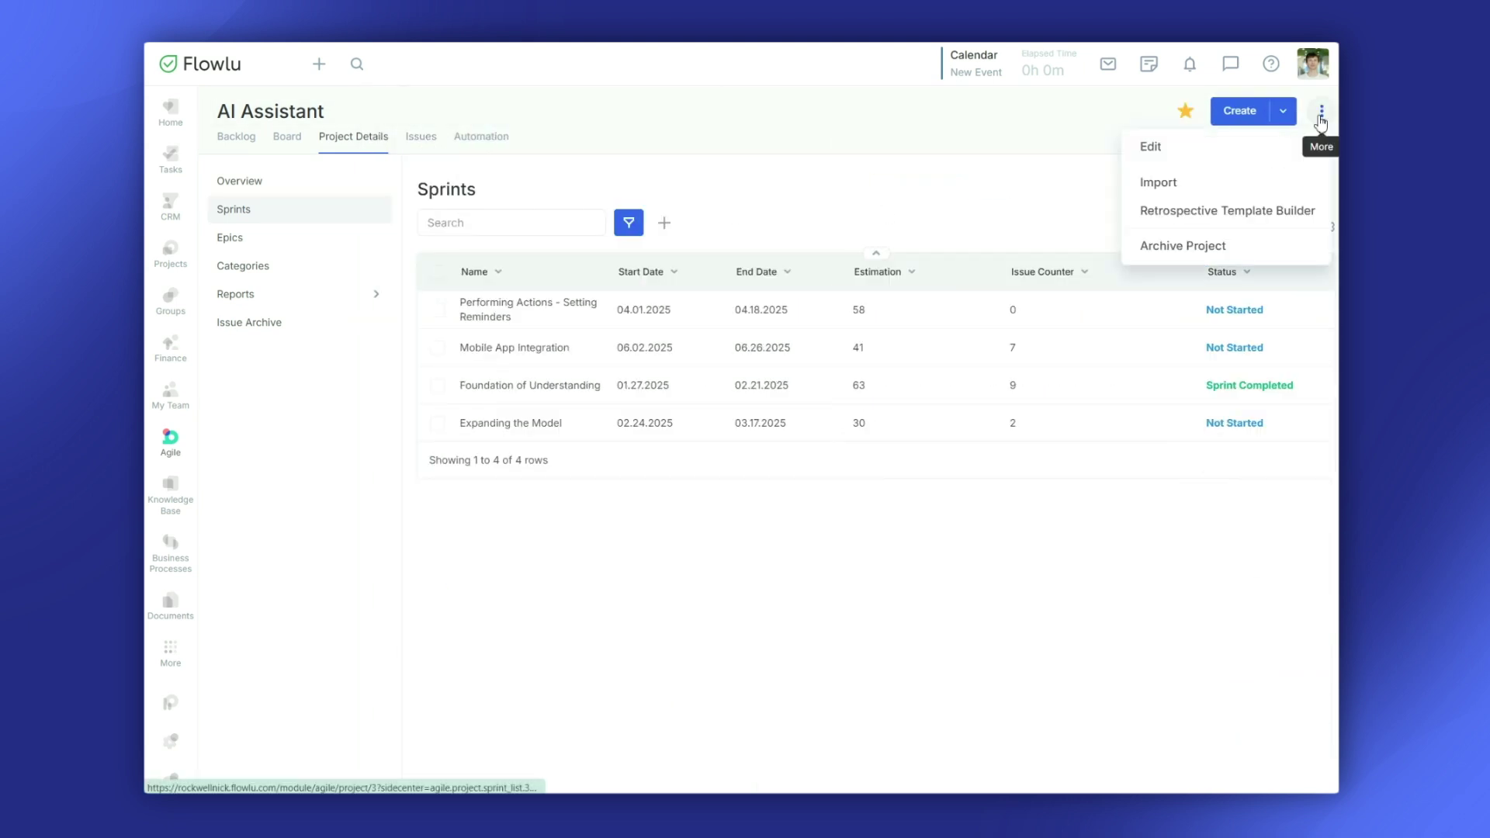
click(1202, 242)
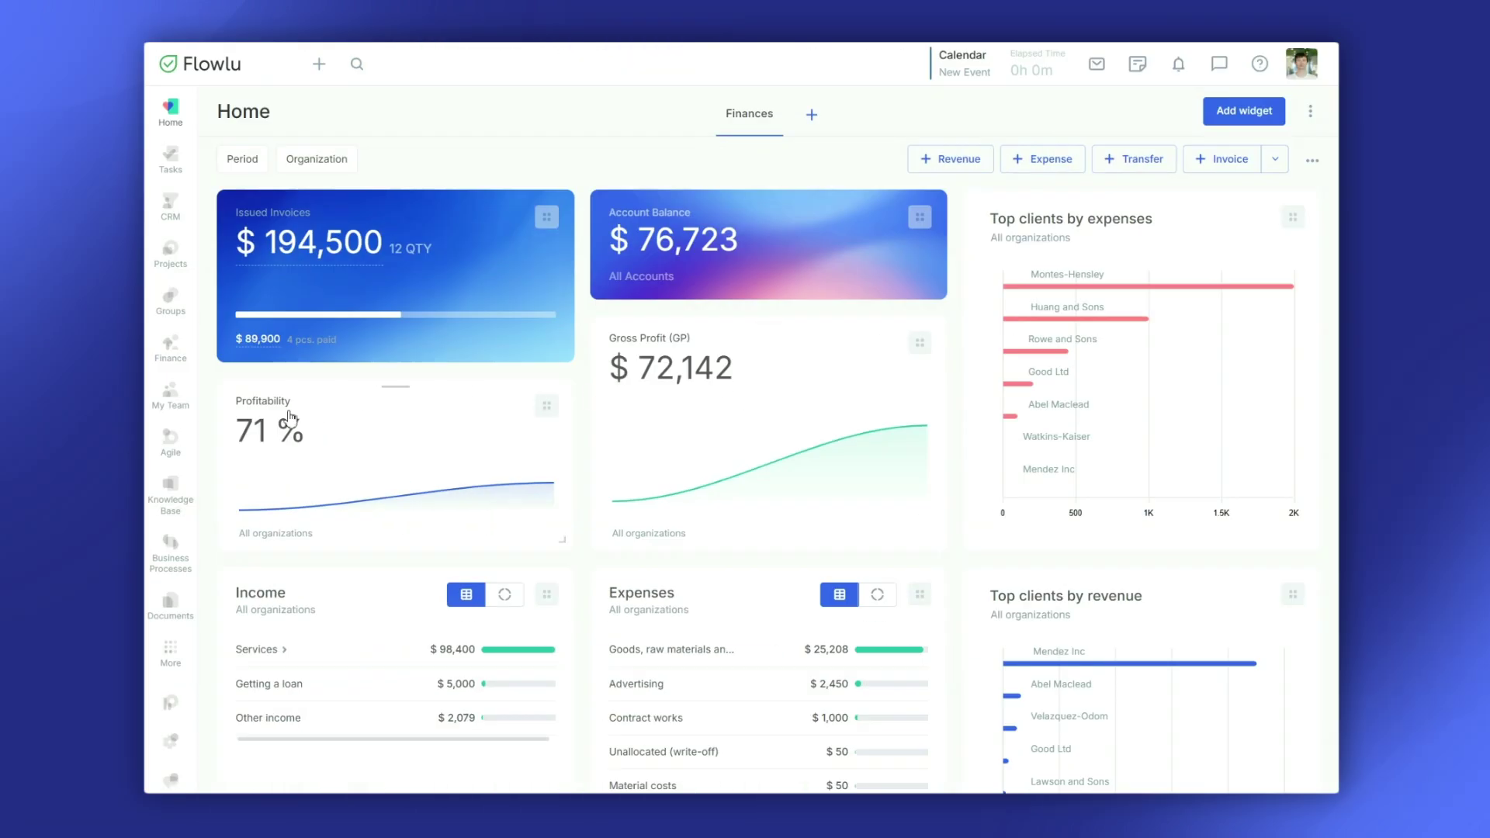
- Open the board of all agile issues and filter it by the Data Analytics Platform Development project
mouse_move(172, 444)
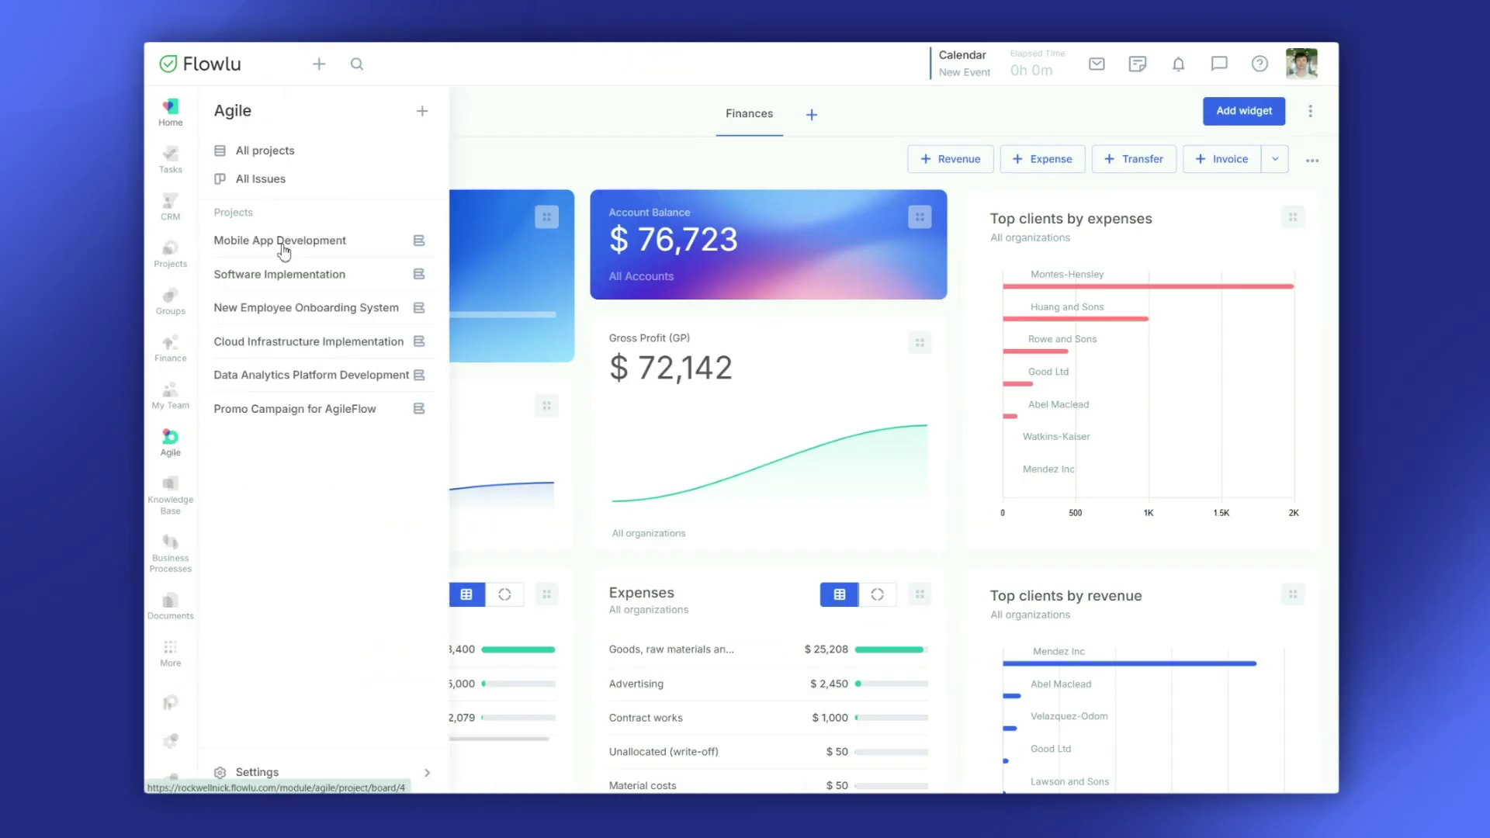
click(277, 183)
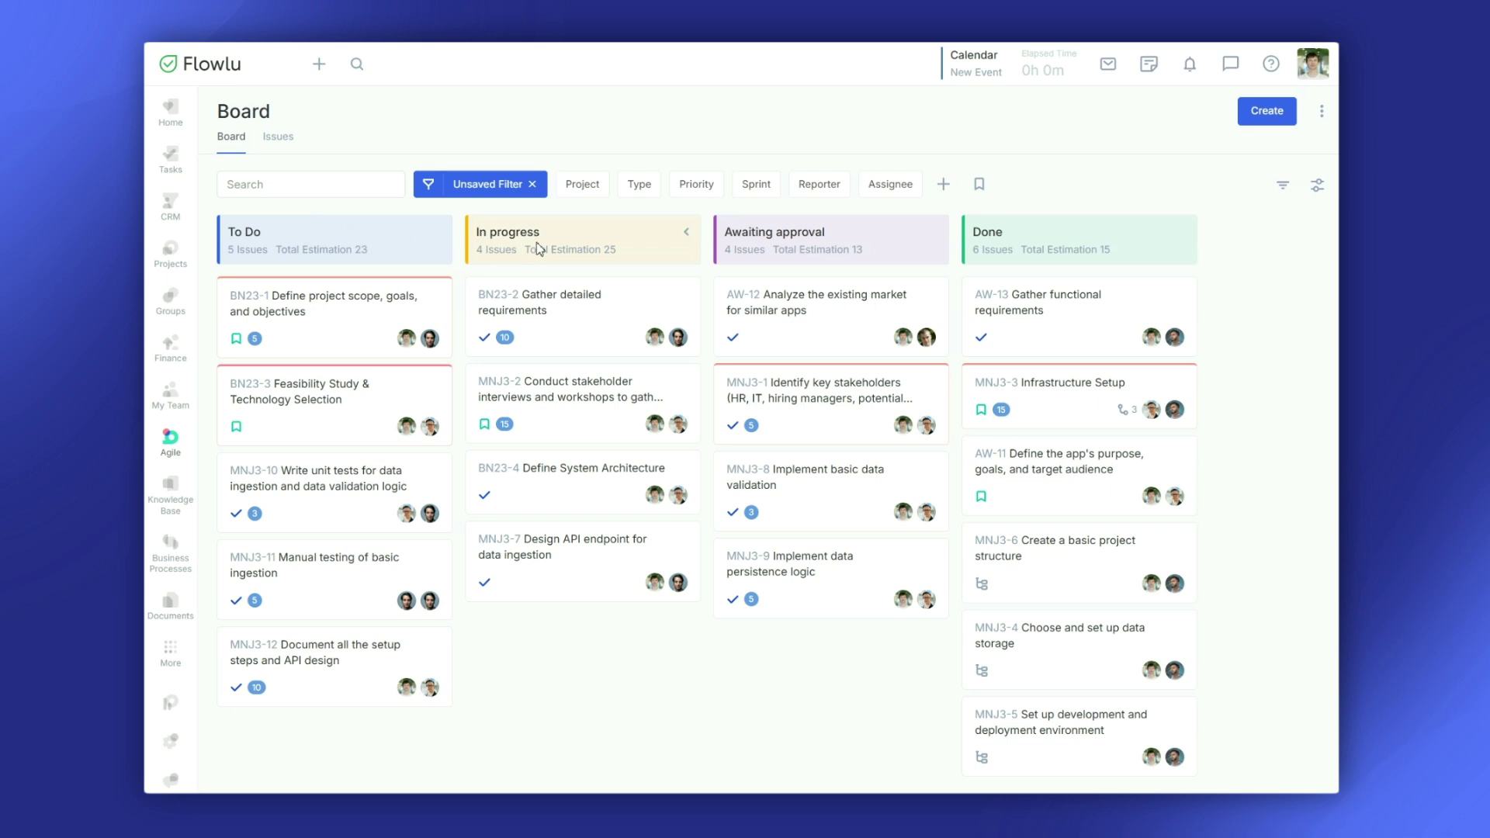
click(582, 184)
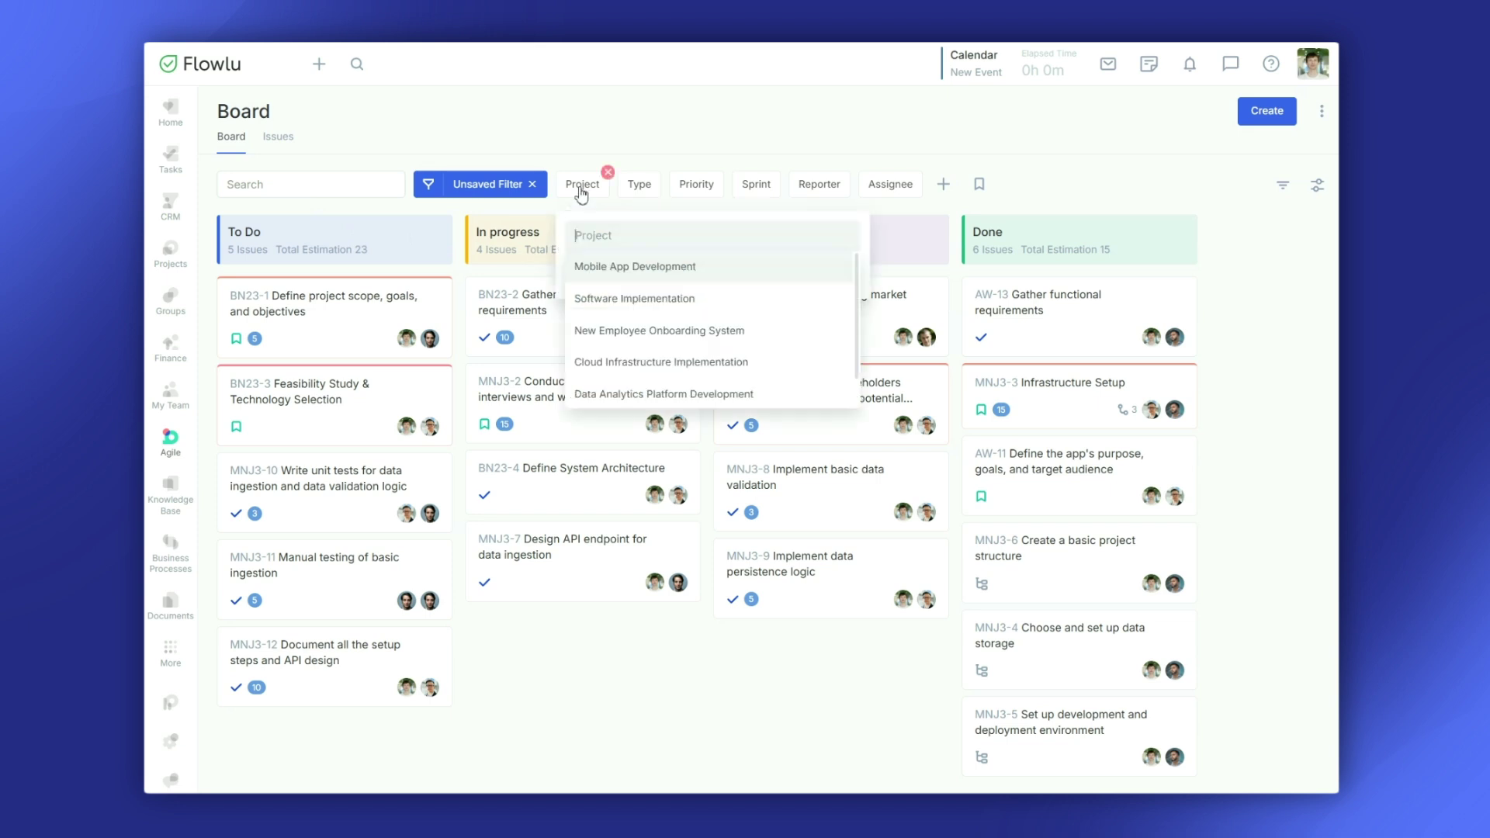
click(652, 396)
click(711, 293)
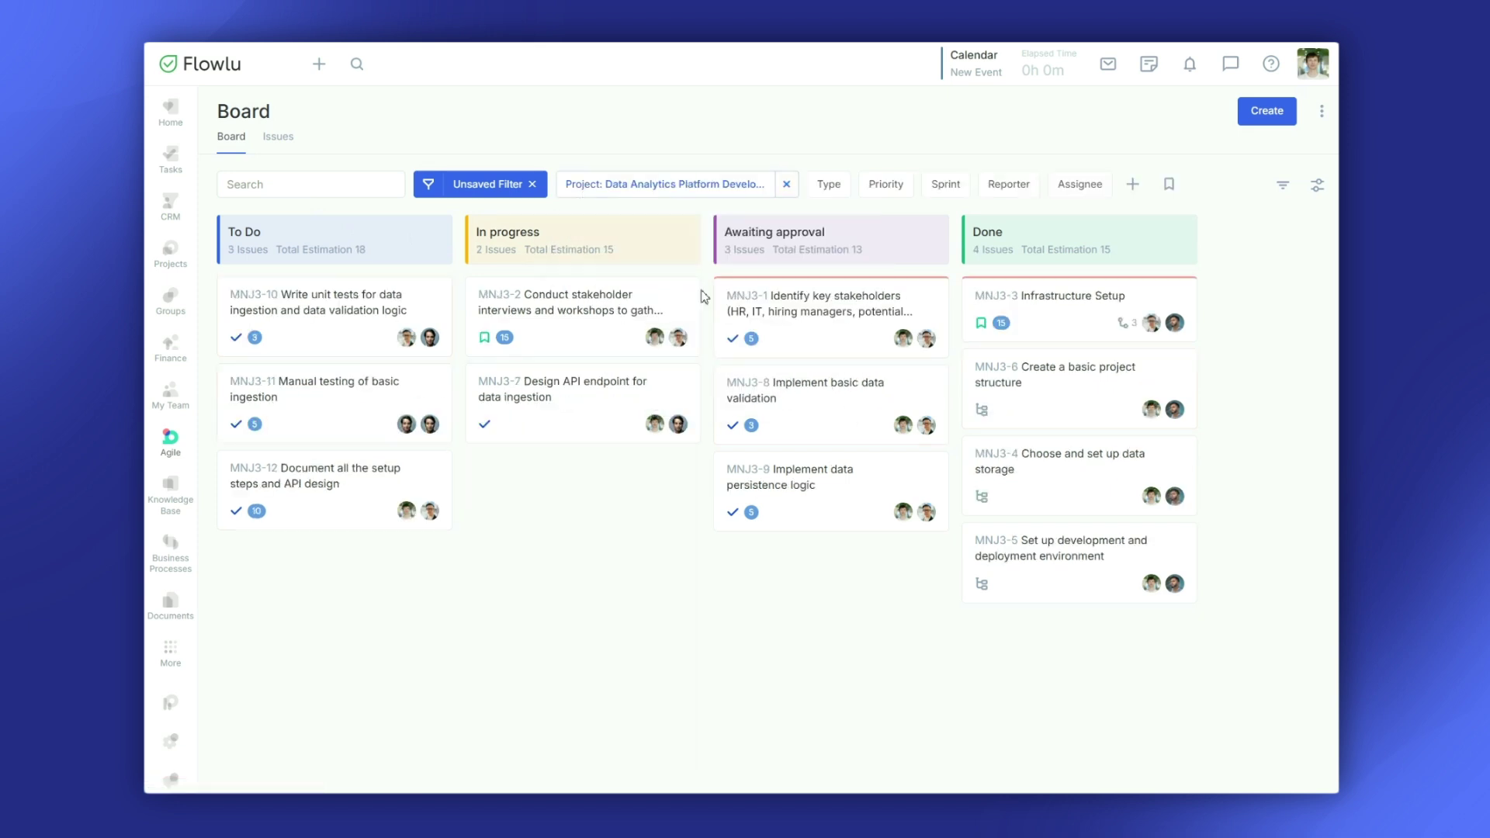
- Show all issues as a list and filter it by the Story issue type
click(286, 144)
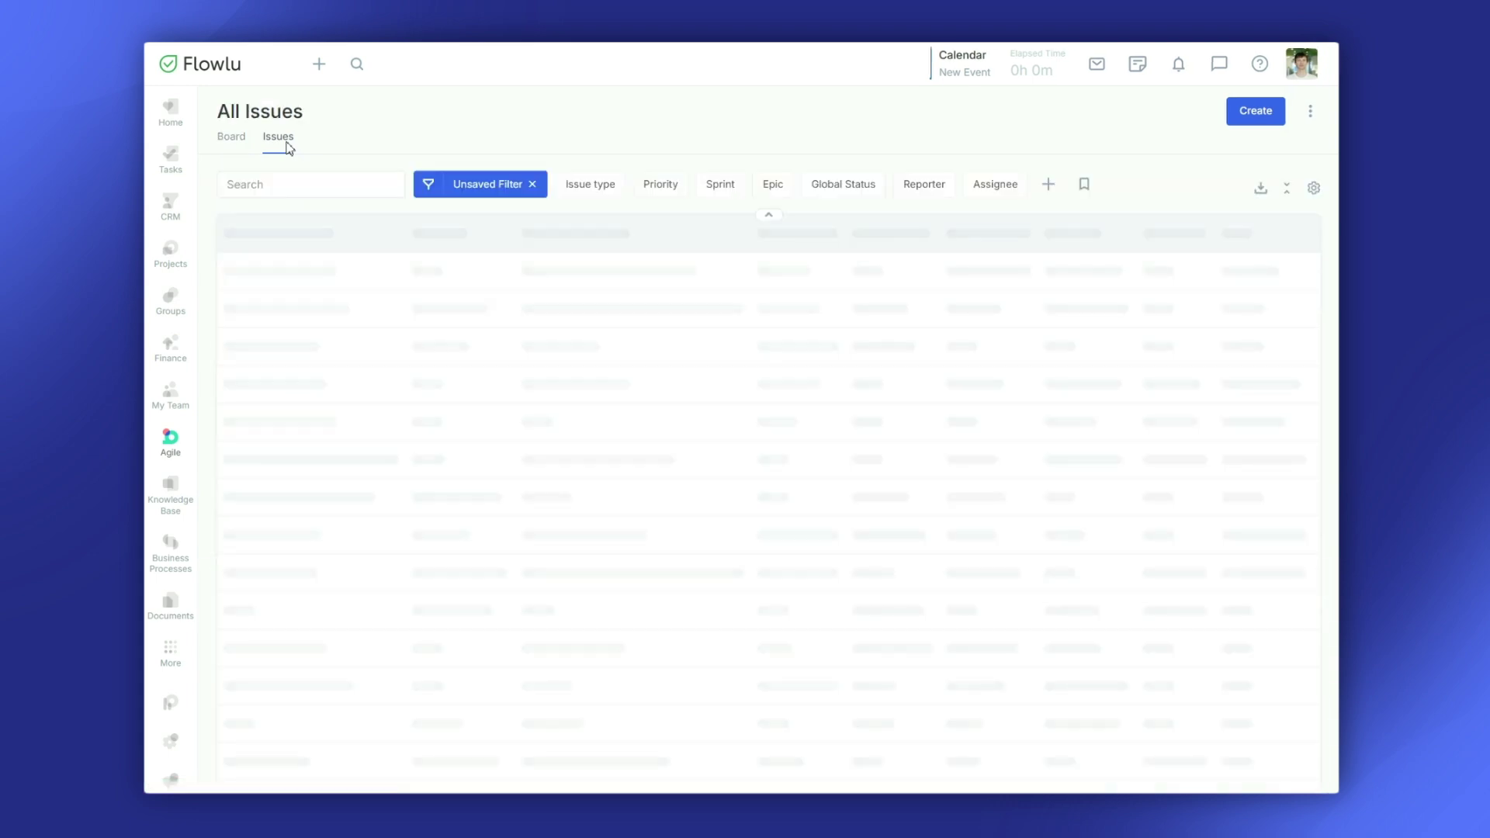
click(591, 192)
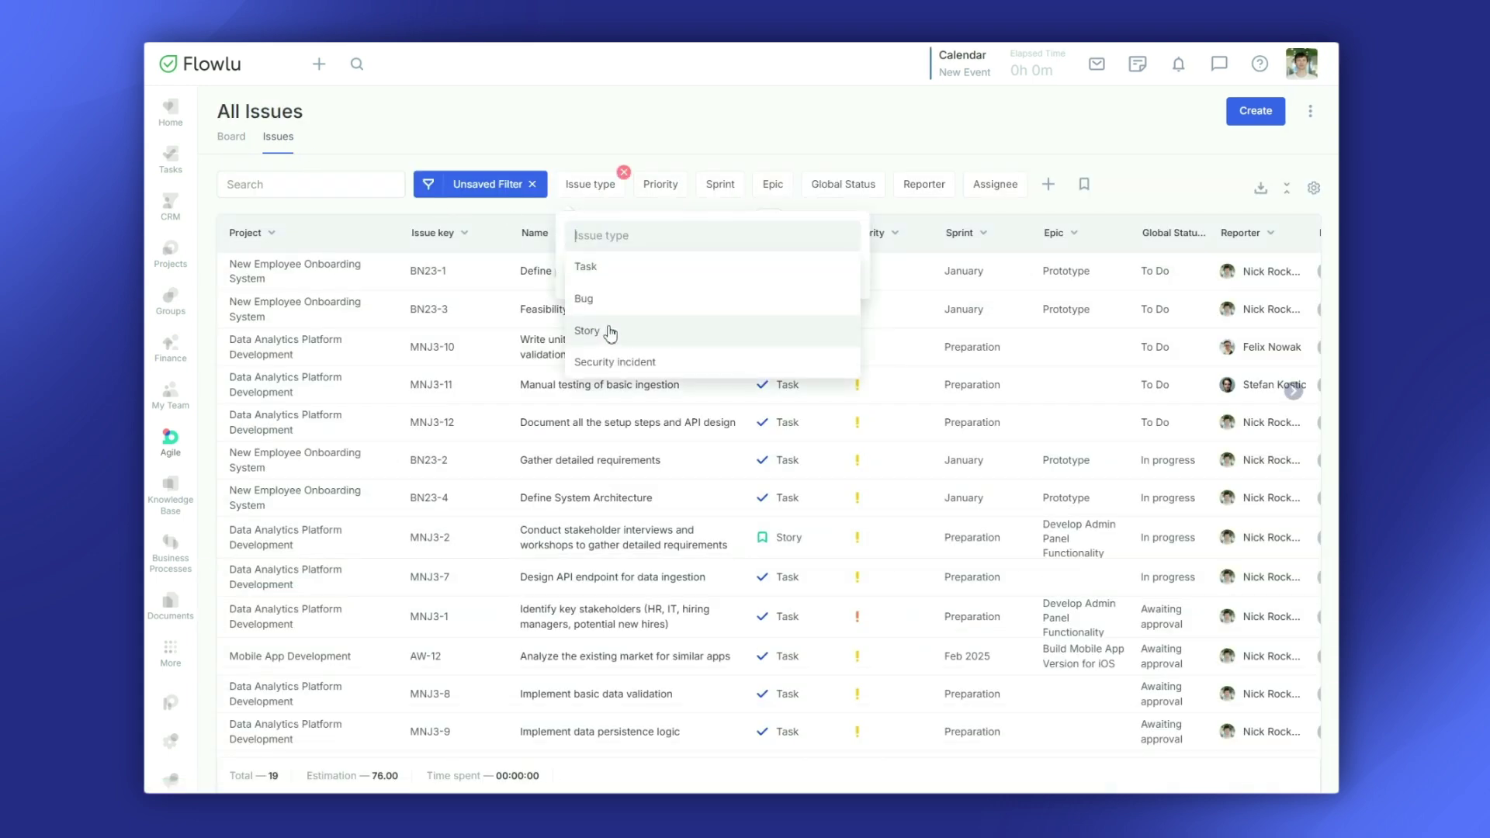
click(612, 331)
click(622, 287)
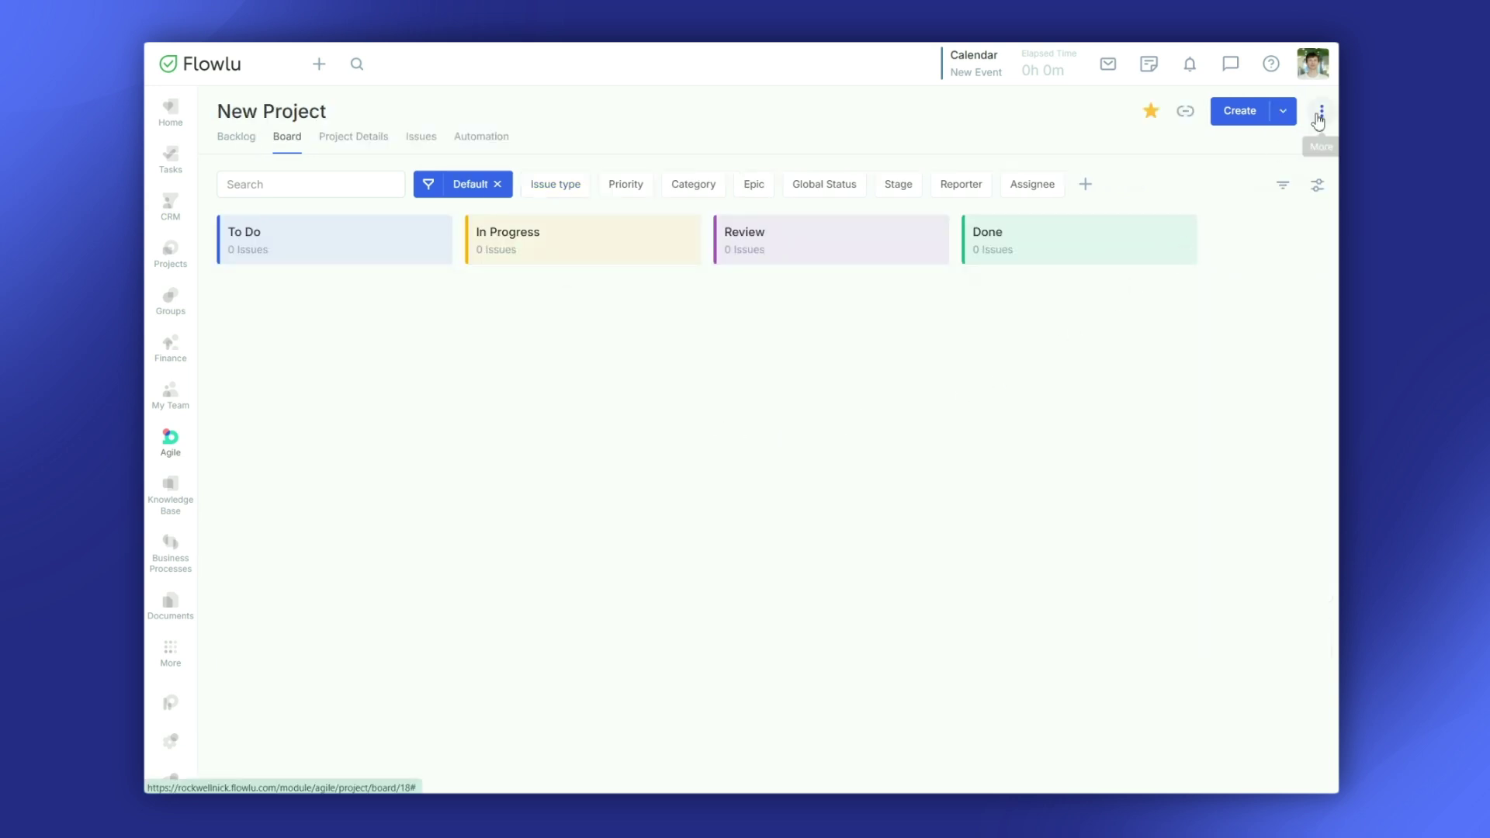
- Look through the additional actions available for the New Project board
click(1320, 113)
click(1216, 266)
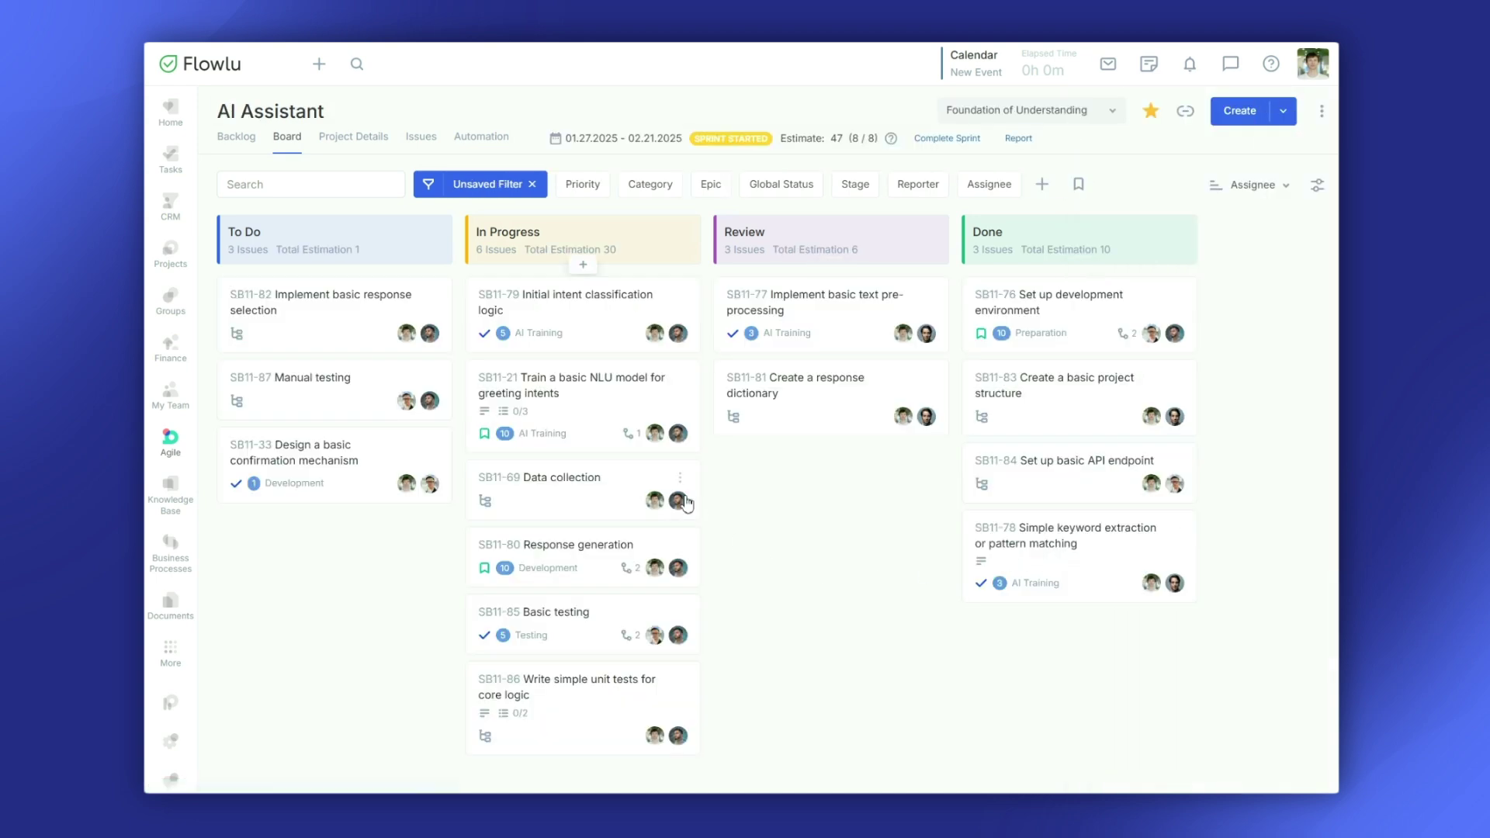
- Expand the subtasks of SB11-80 and SB11-85 on the AI Assistant board, and filter the board by a reporter
click(628, 569)
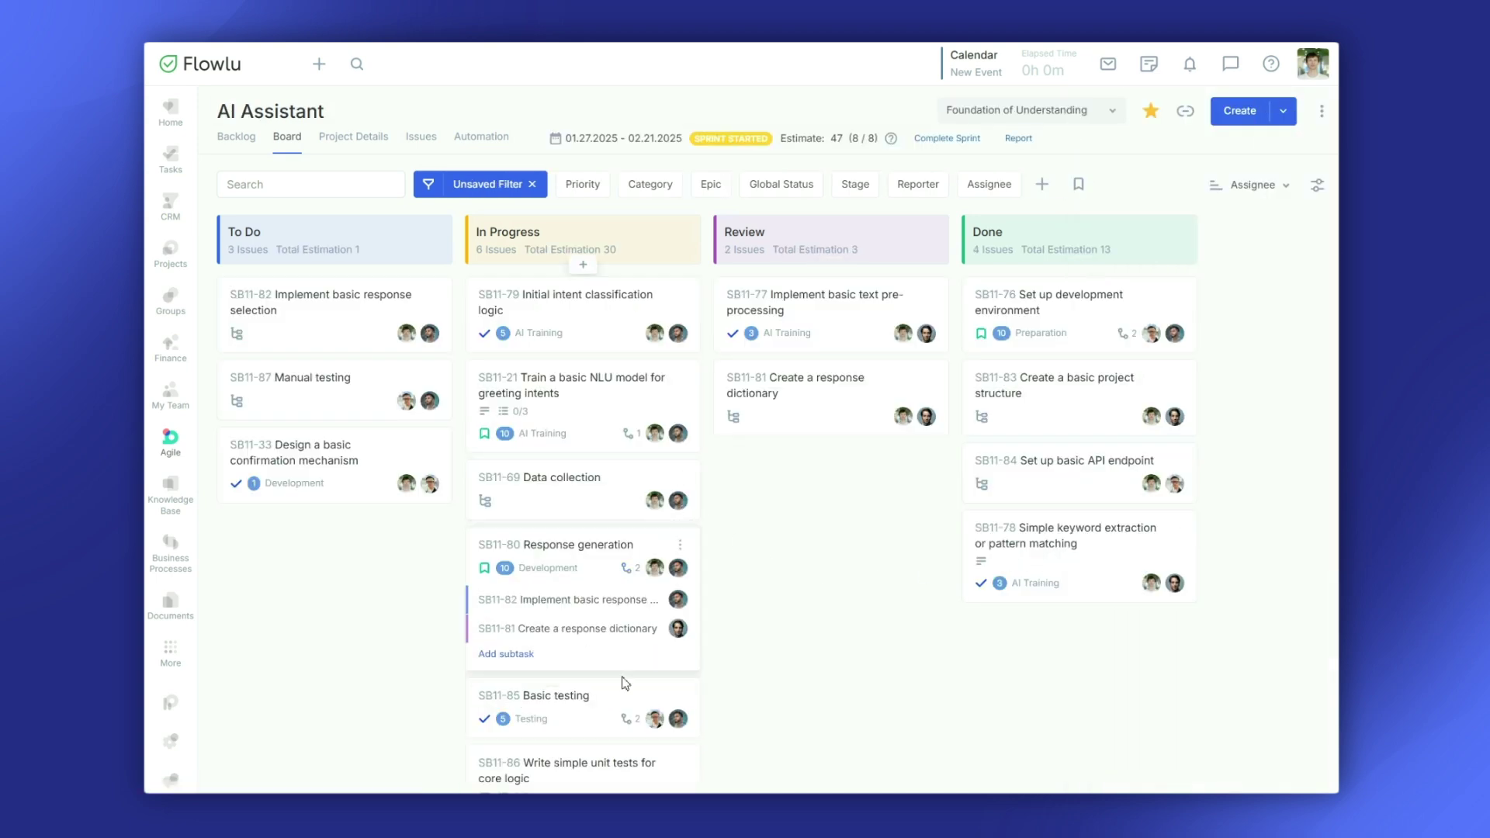
click(626, 720)
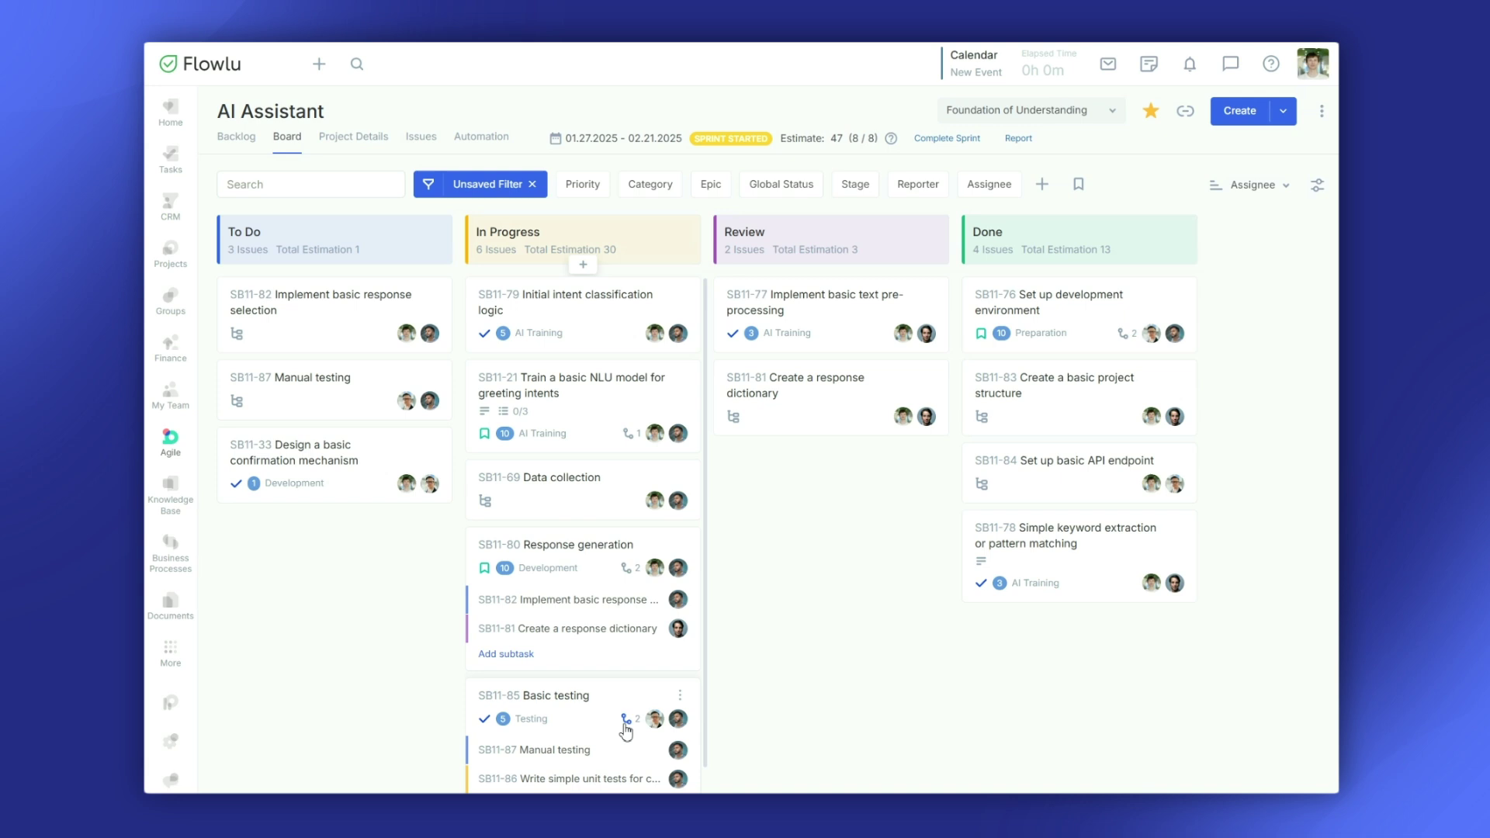
click(921, 186)
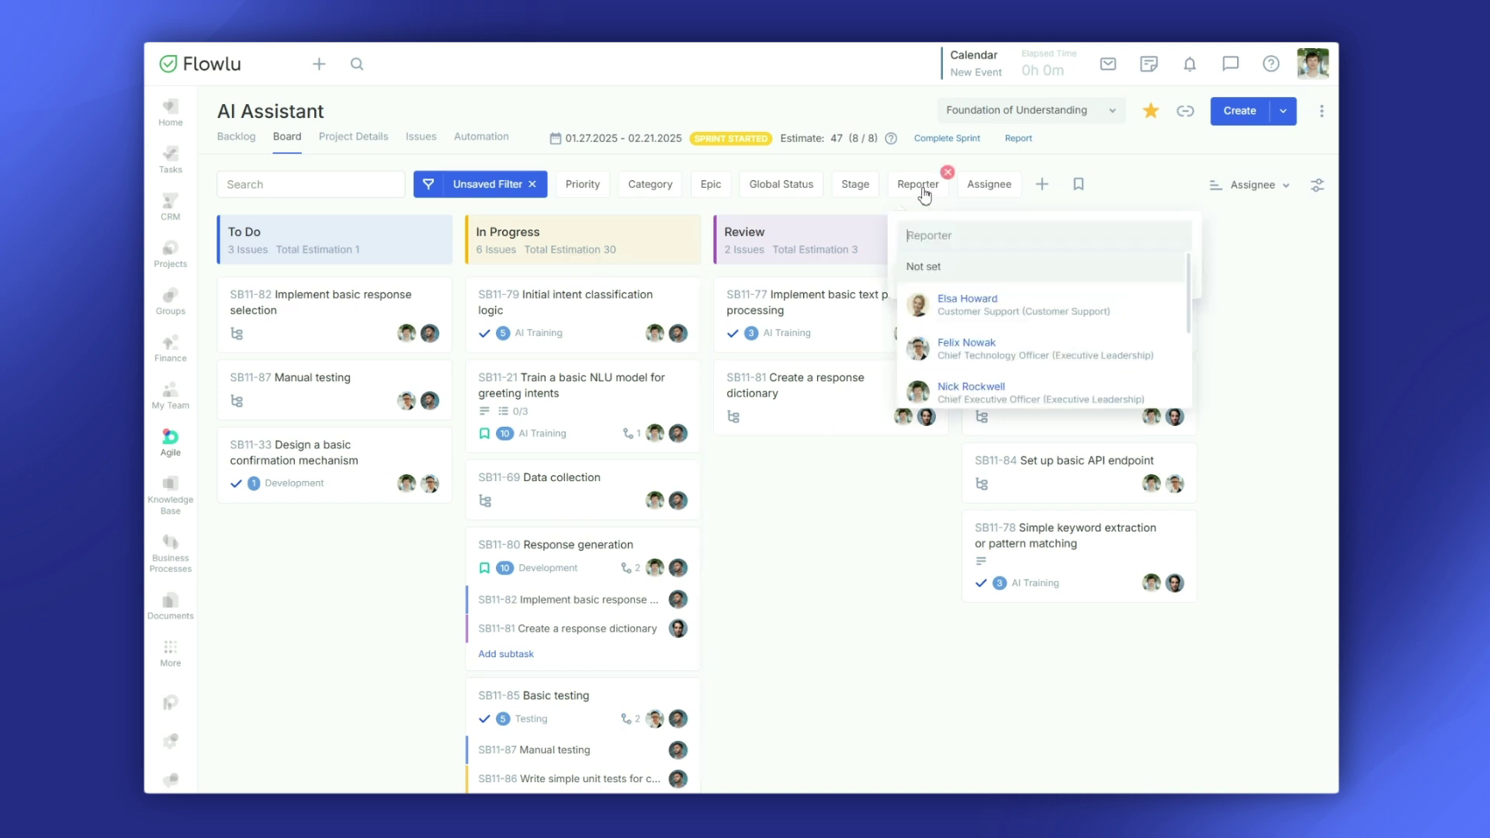
click(938, 391)
click(961, 292)
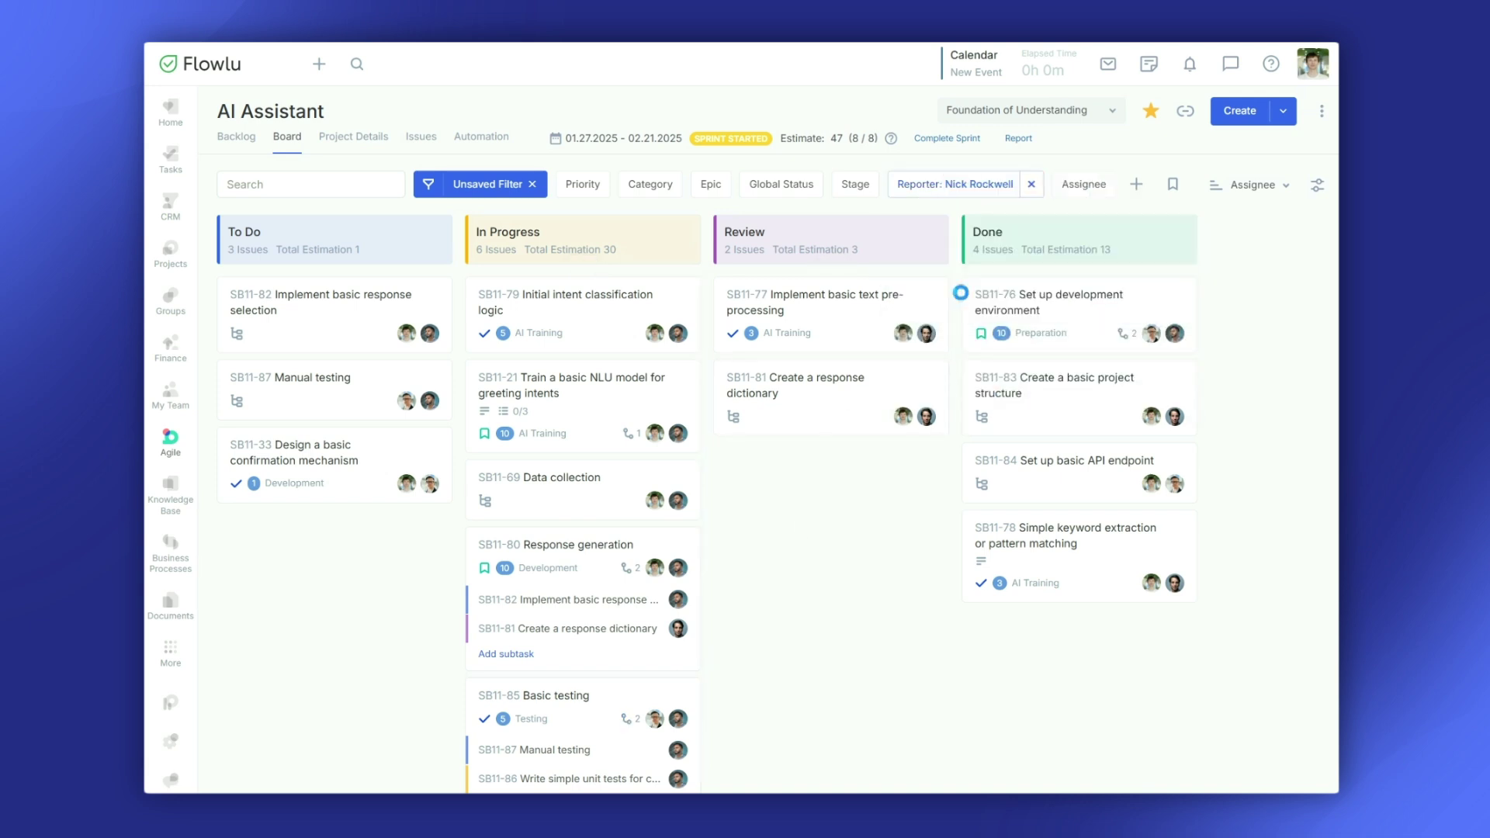
- Open subtask SB11-86, Write simple unit tests for core logic, and start a response request addressed to its assignee
click(566, 626)
click(566, 630)
click(573, 624)
click(562, 662)
scroll(582, 605, down, 3)
click(570, 623)
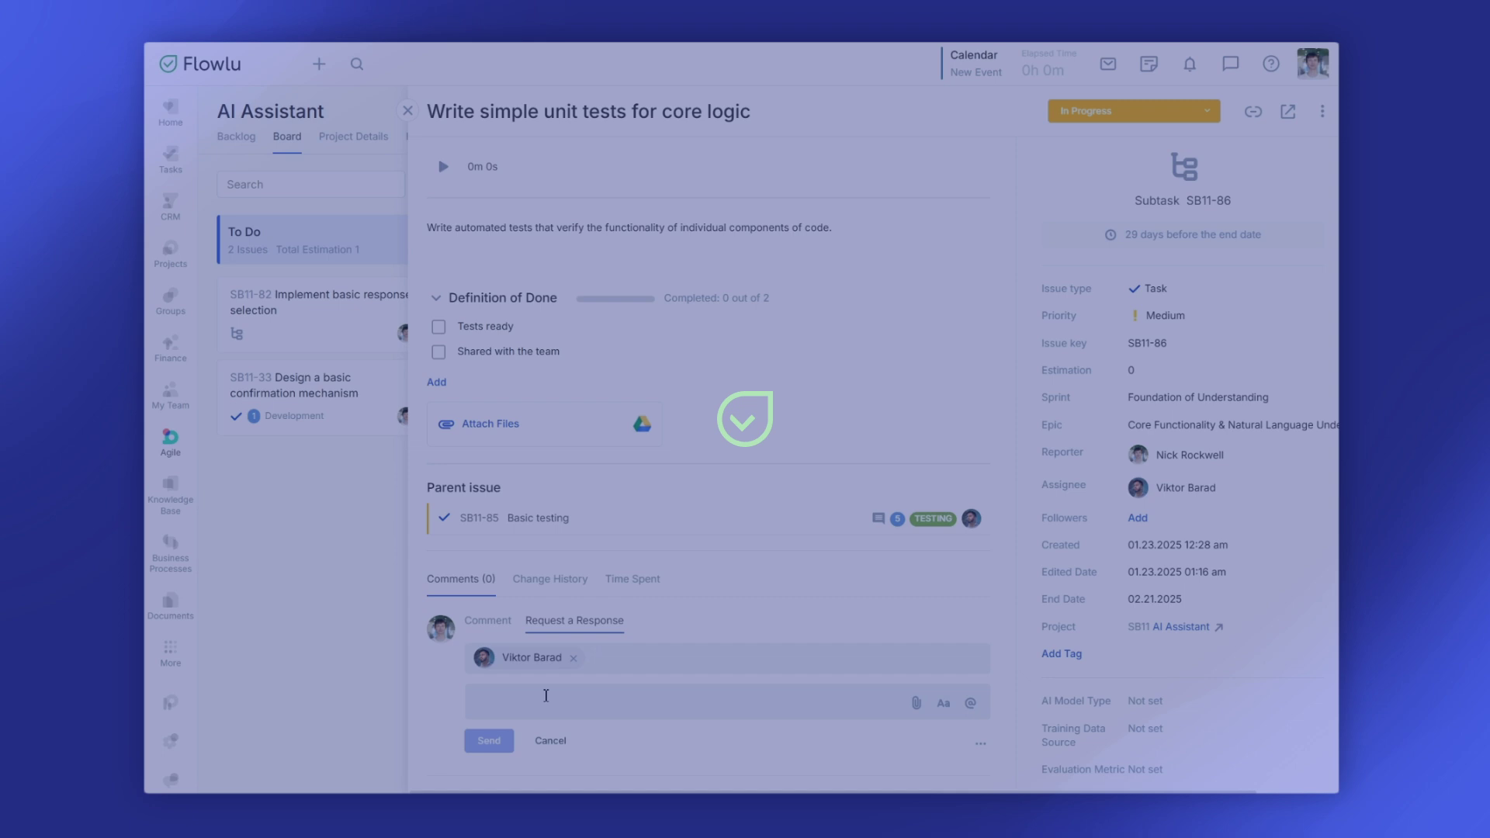